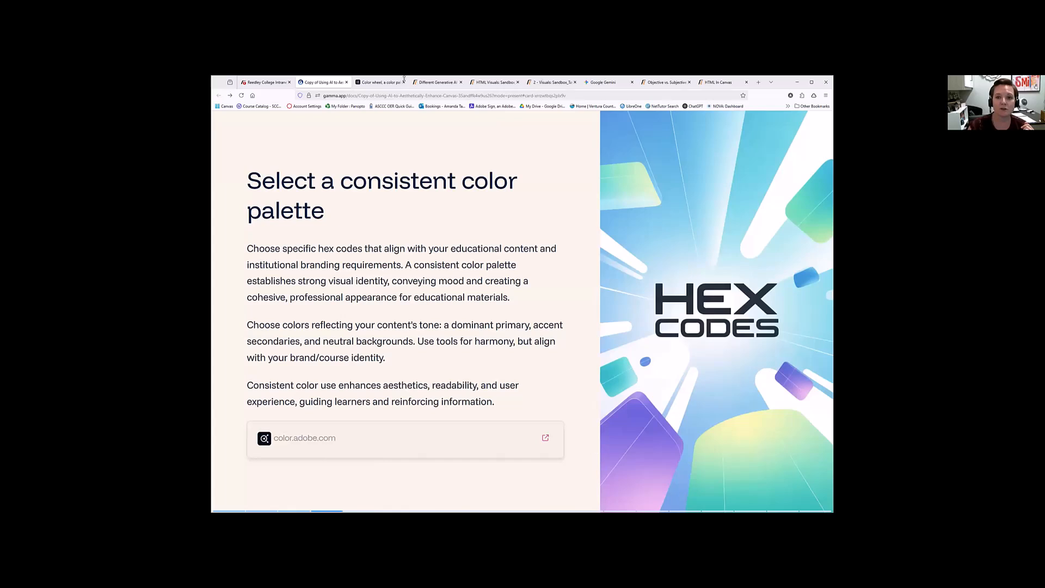
Switch to the Adobe Color wheel and shift the analogous palette through orange tones to greens.
left_click(383, 82)
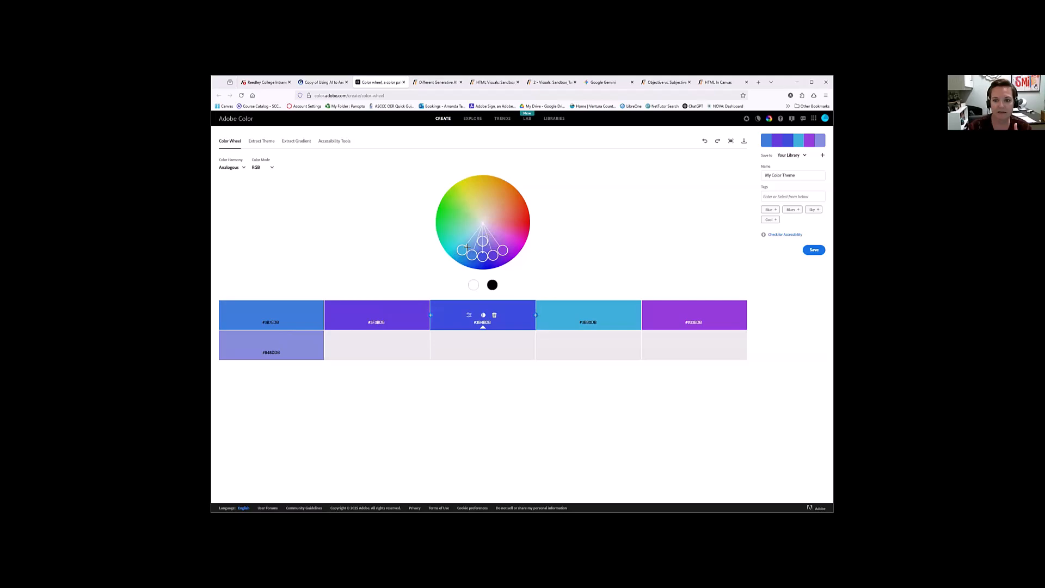
mouse_move(463, 250)
left_mouse_down()
mouse_move(450, 224)
mouse_move(469, 203)
mouse_move(495, 199)
mouse_move(512, 220)
left_mouse_up()
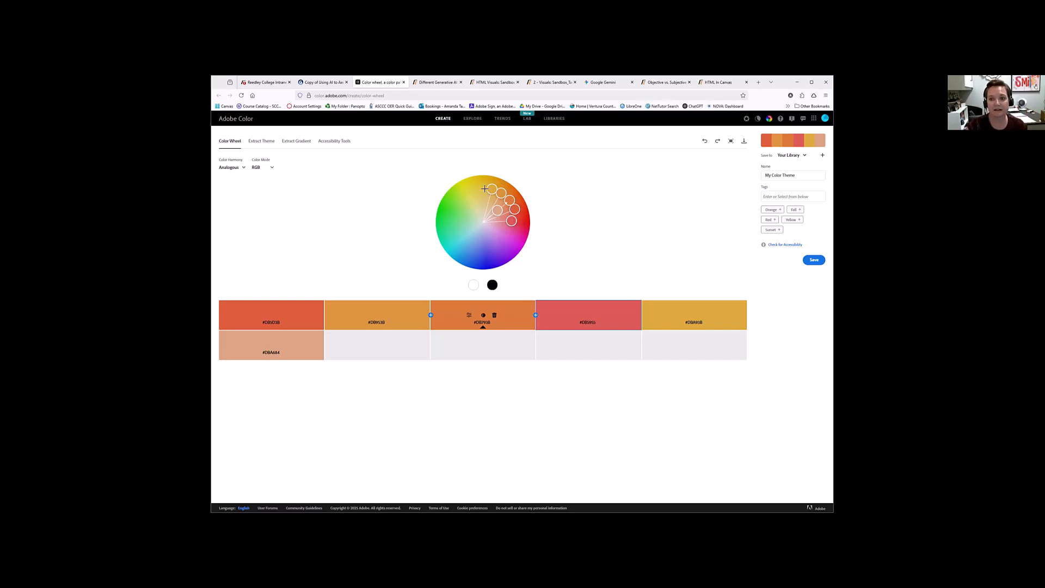
left_click_drag(491, 190, 455, 239)
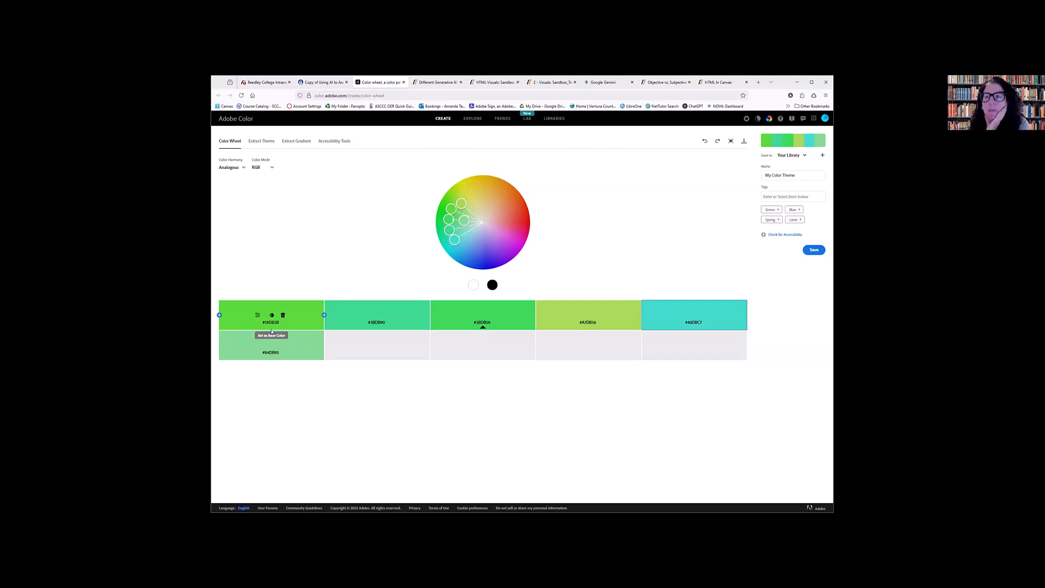
Enlarge the Adobe Color page to 150% zoom.
left_click(826, 95)
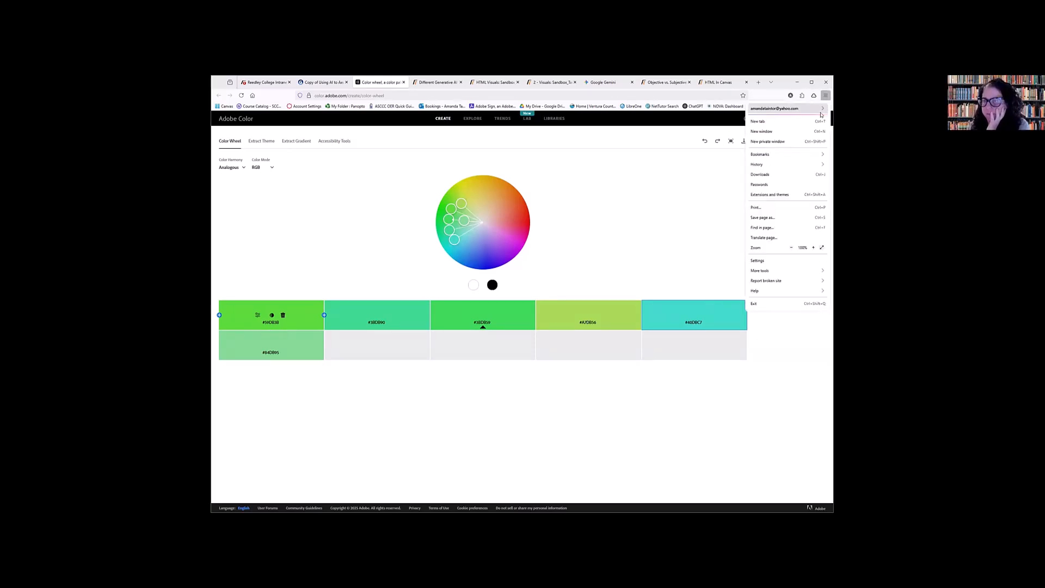
left_click(814, 248)
left_click(815, 248)
left_click(814, 248)
left_click(814, 248)
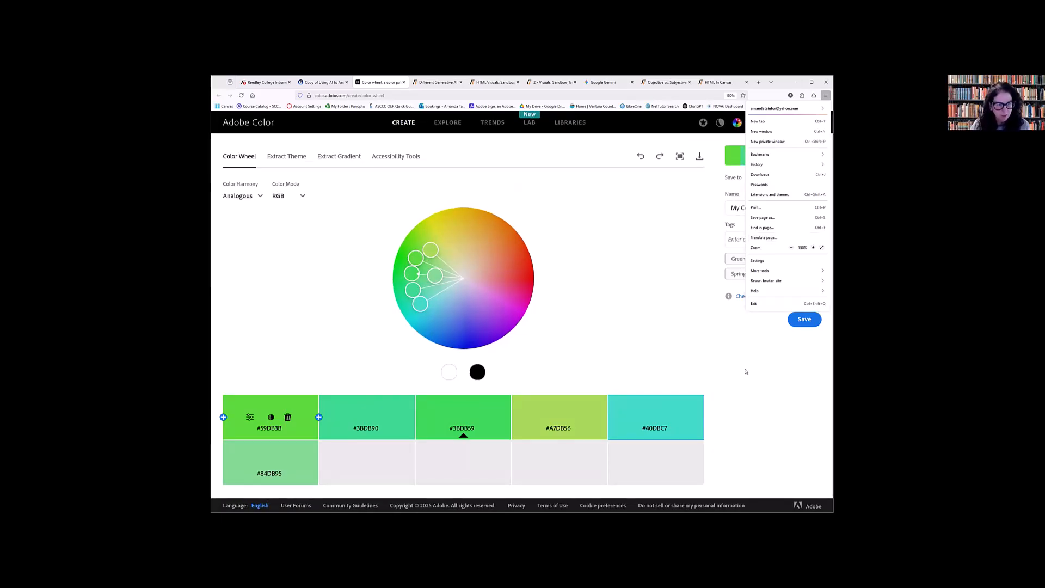
Lighten the turquoise #40DBC7 color by moving its marker closer to the center of the color wheel.
scroll(745, 371, "down", 1)
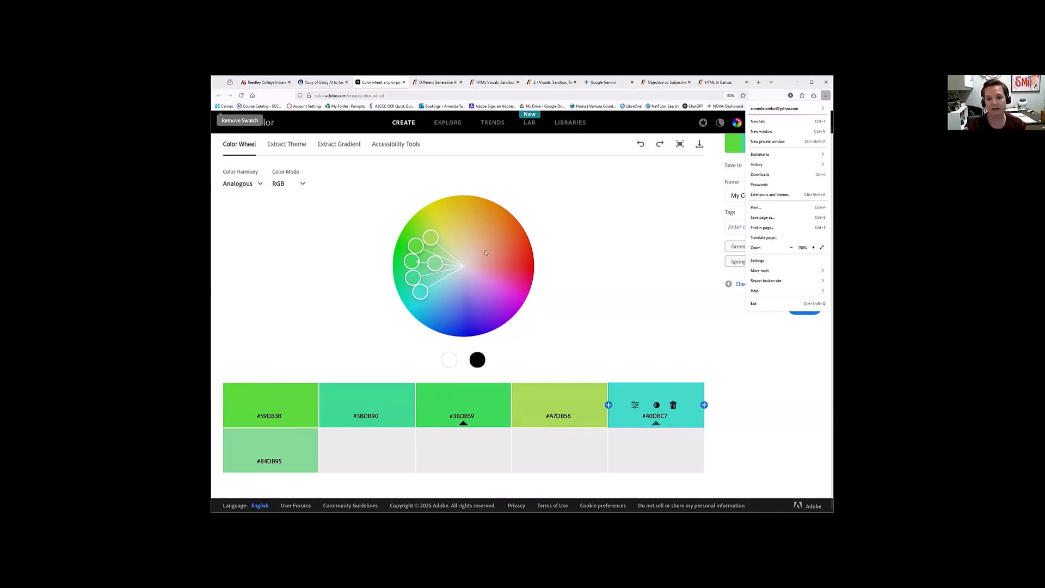
left_click(420, 293)
left_click_drag(421, 293, 436, 281)
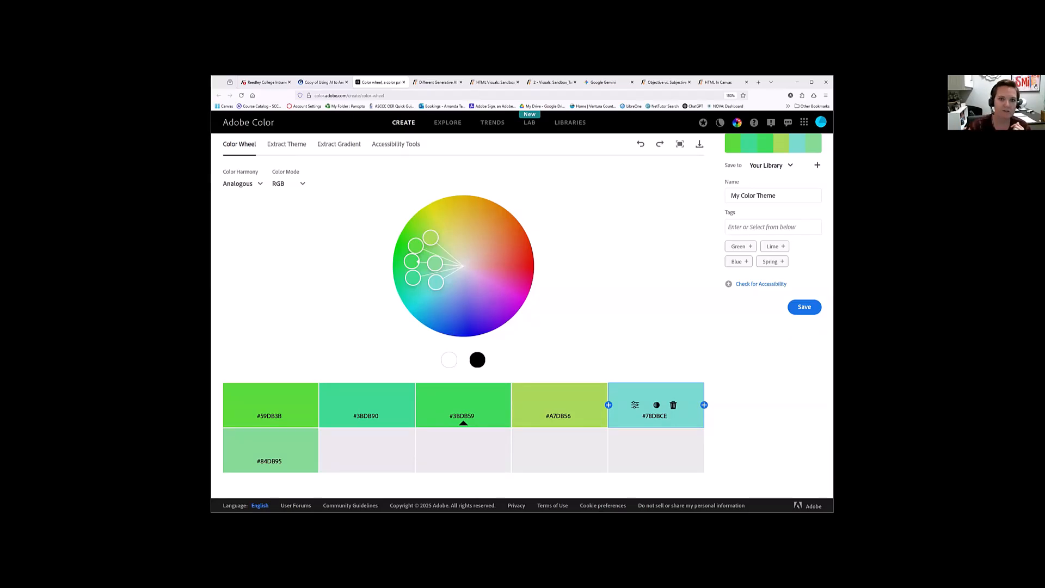
Return to the Gamma presentation, go to the Samples slide and expand the Visual One sample.
left_click(322, 83)
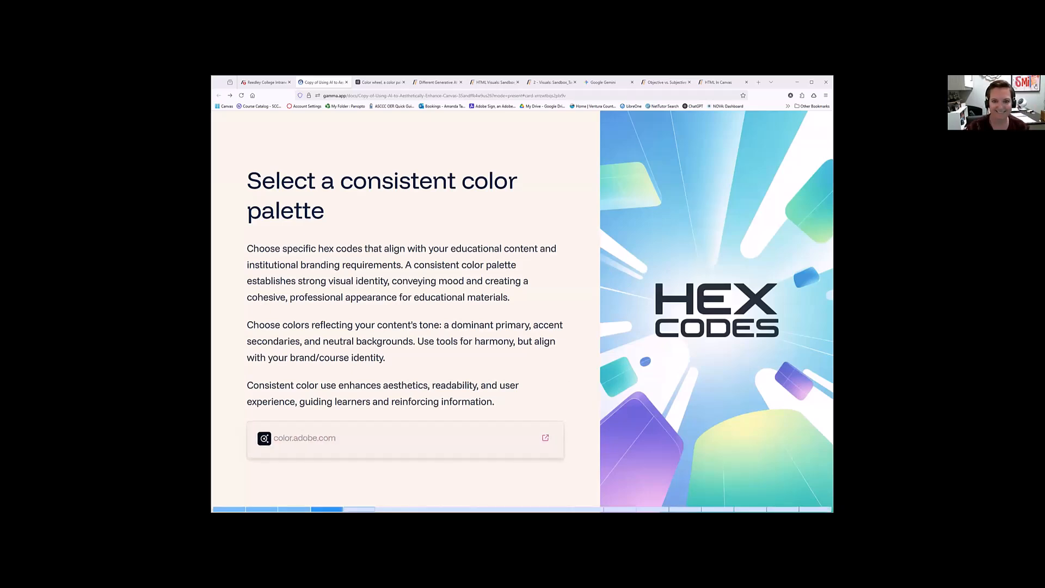
left_click(362, 509)
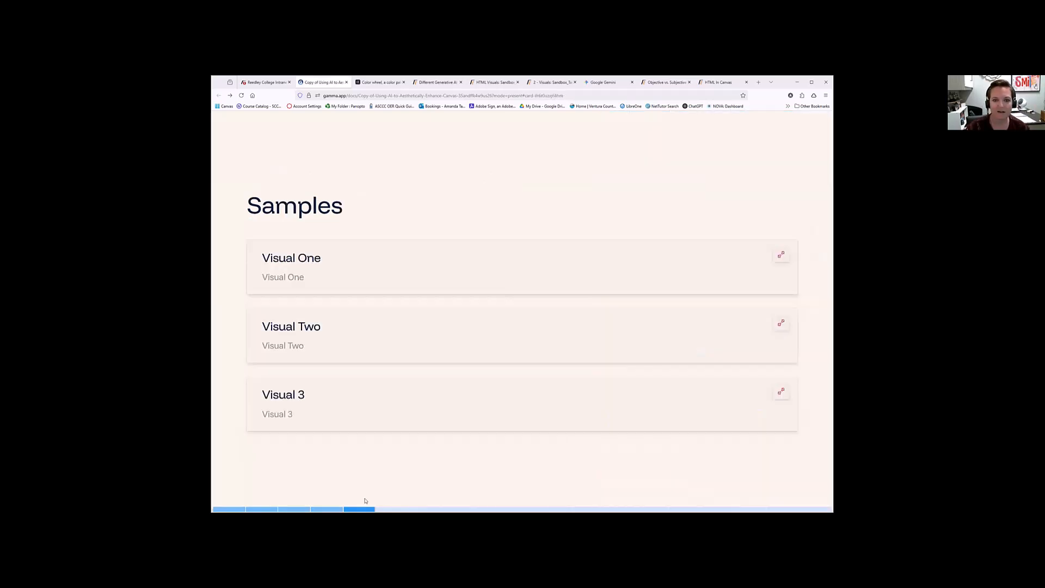
left_click(765, 255)
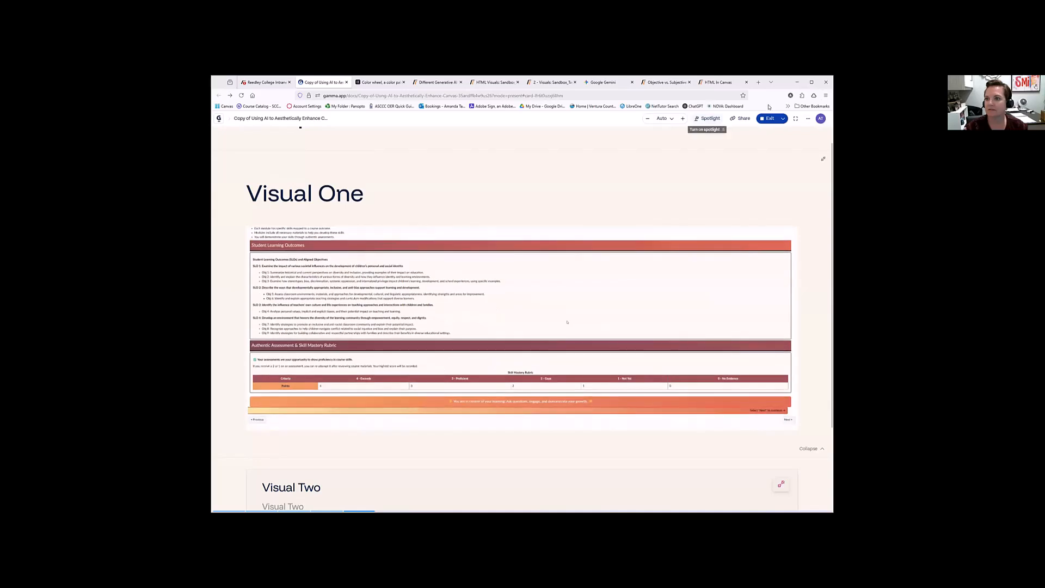
Set the presentation page's browser zoom to 110%.
left_click(826, 96)
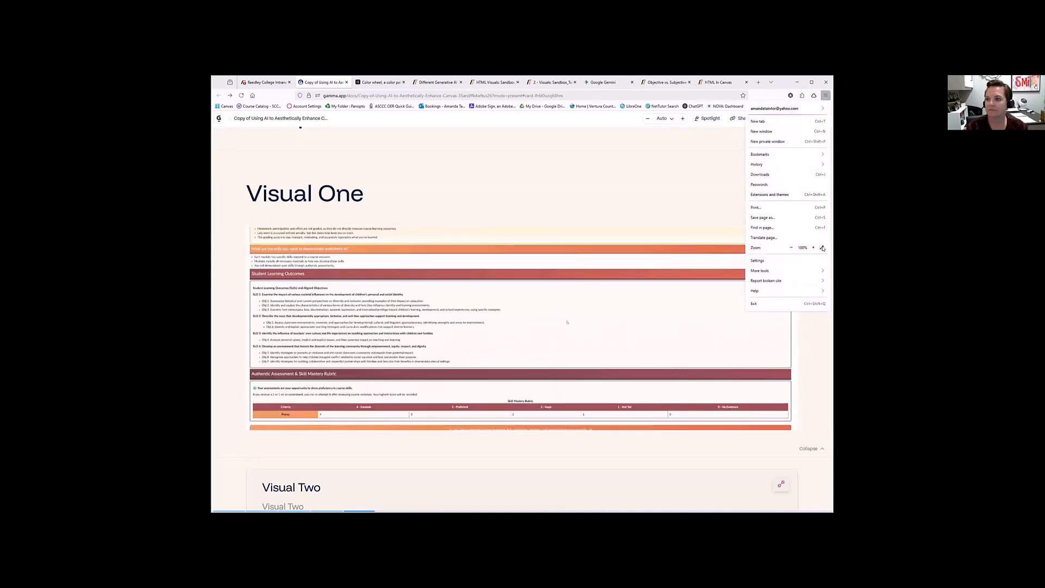
left_click(814, 247)
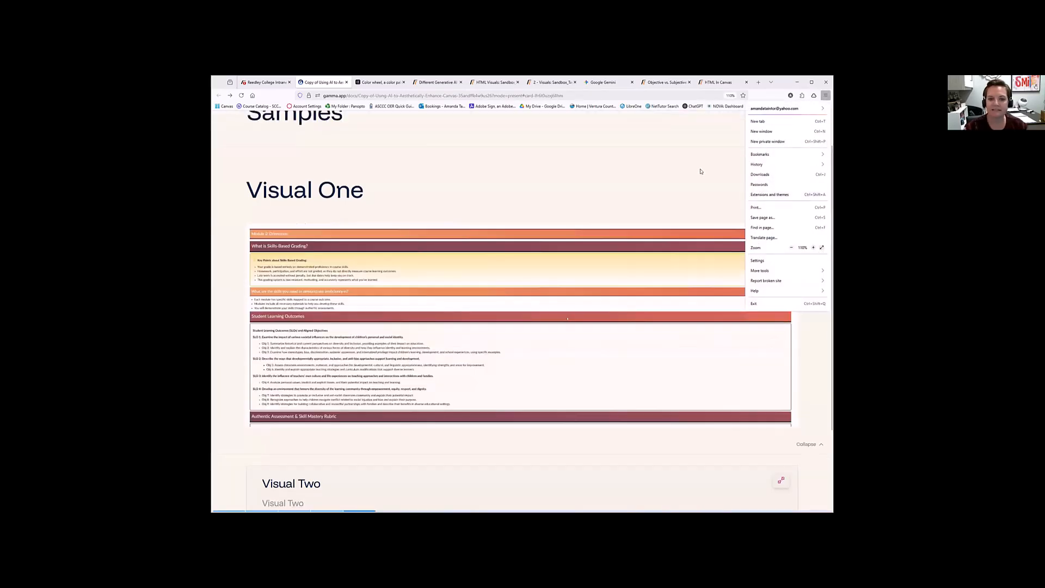
left_click(701, 170)
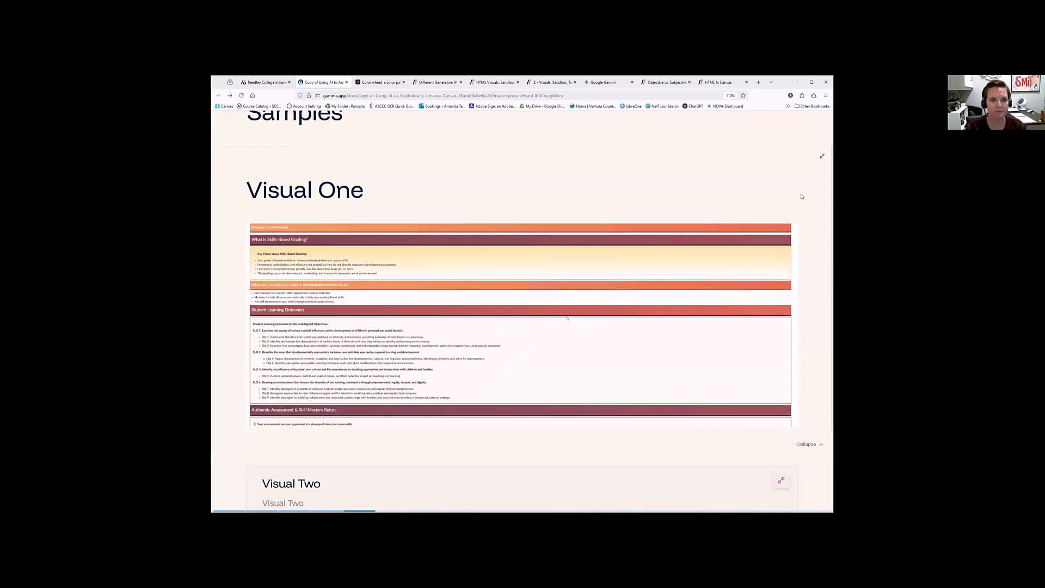
Expand the Visual Two sample and examine its rubric, grade tables, weighted categories and learning outcome sections.
scroll(675, 425, "down", 1)
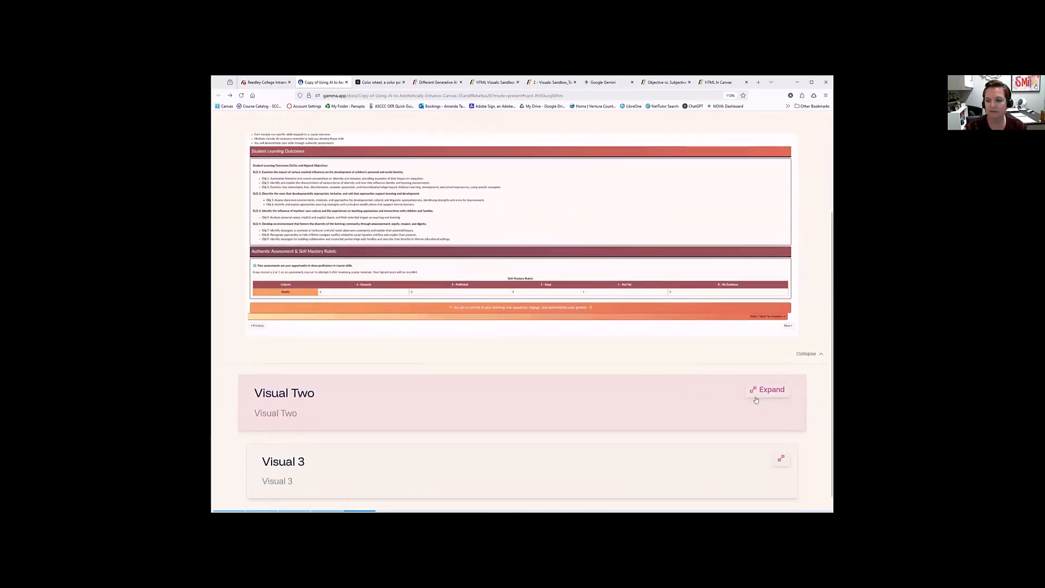
left_click(765, 393)
scroll(638, 341, "down", 6)
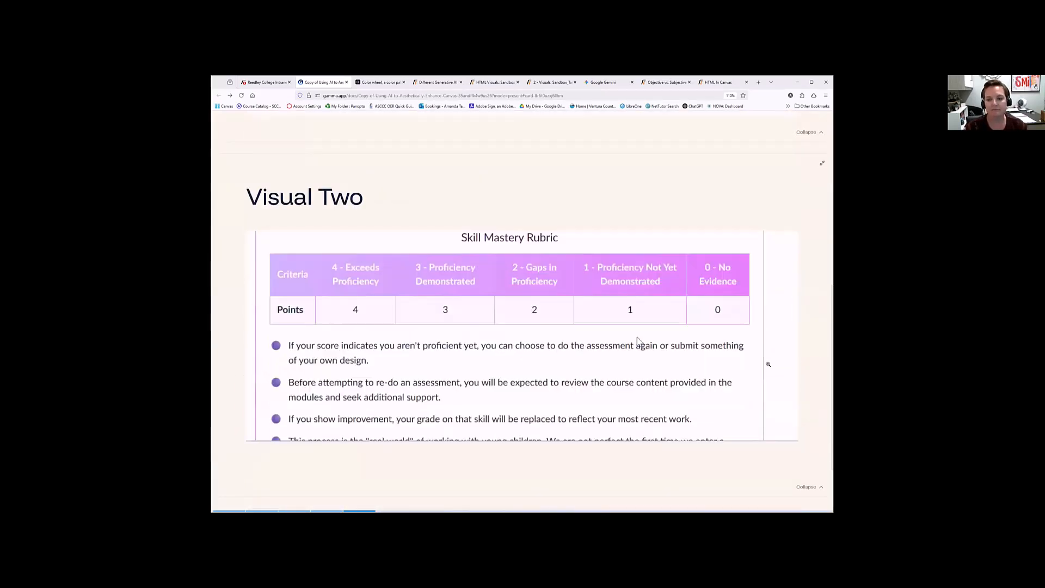
scroll(638, 341, "down", 5)
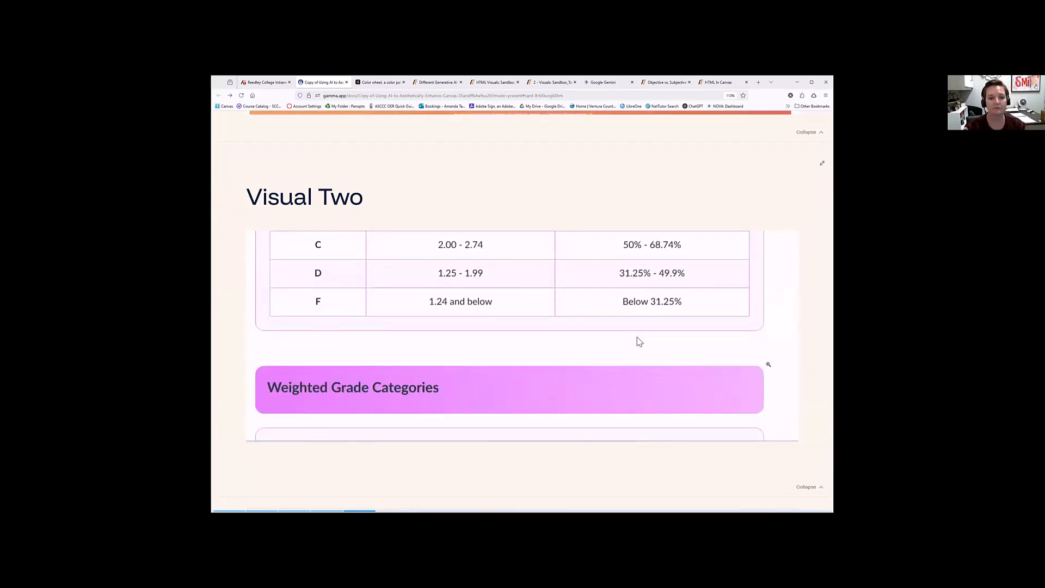
scroll(640, 342, "down", 3)
scroll(640, 341, "down", 5)
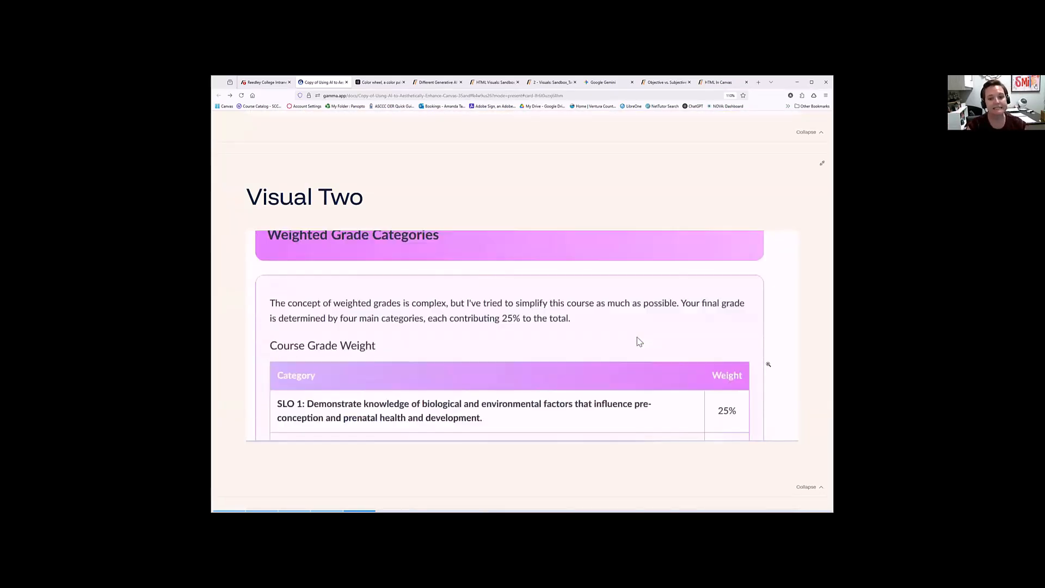
scroll(640, 341, "down", 8)
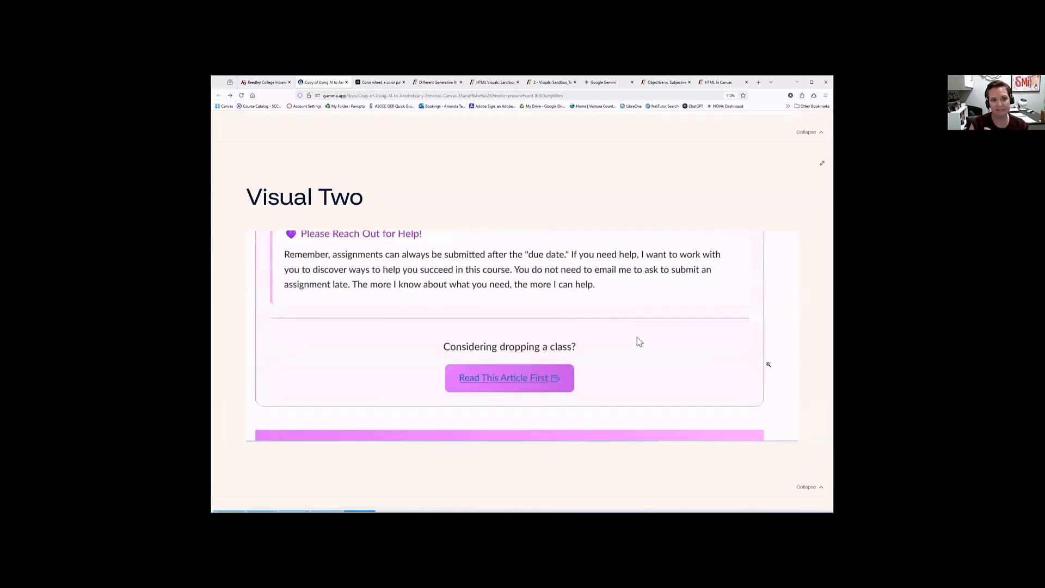
scroll(640, 341, "down", 3)
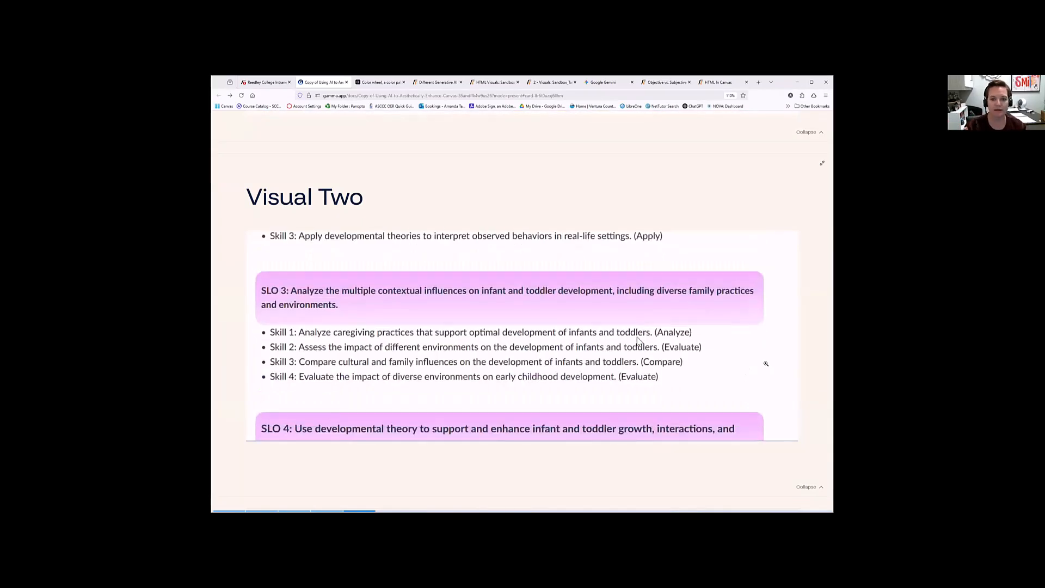
Expand the Visual 3 sample, and advance to the "Step Two: Identify Key Design Elements" slide.
scroll(771, 370, "down", 2)
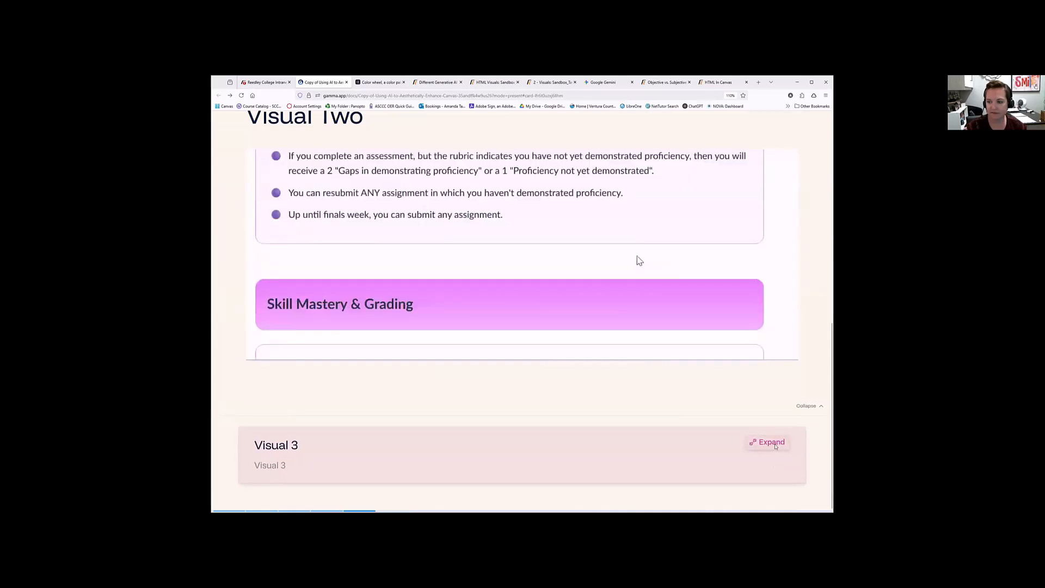
left_click(778, 467)
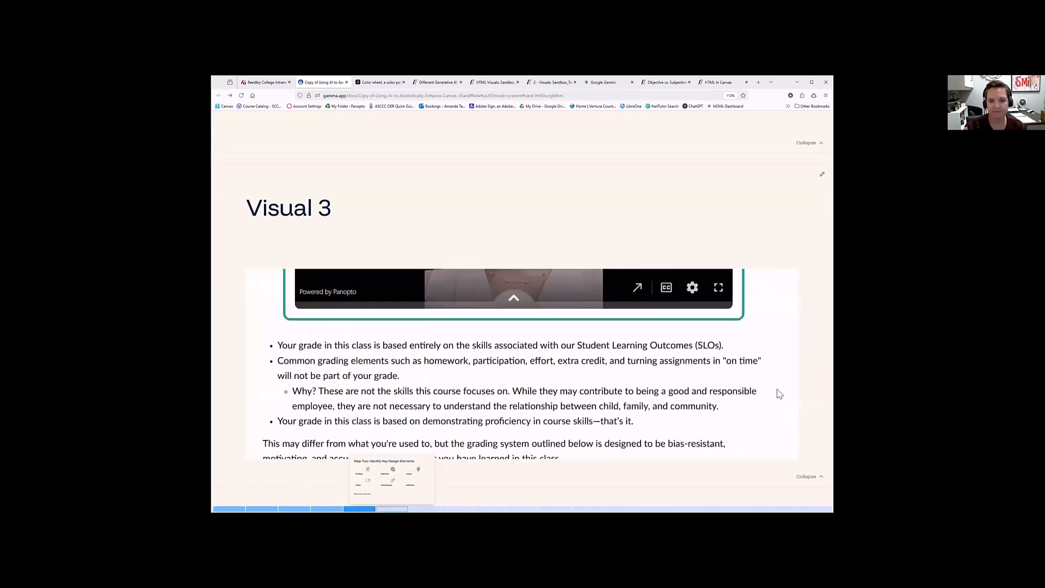
left_click(392, 509)
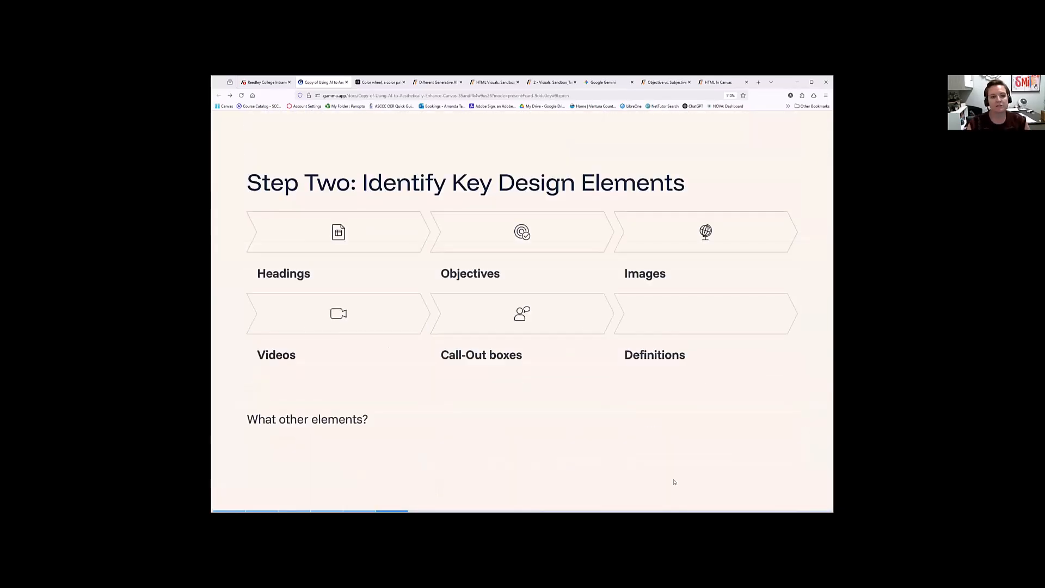
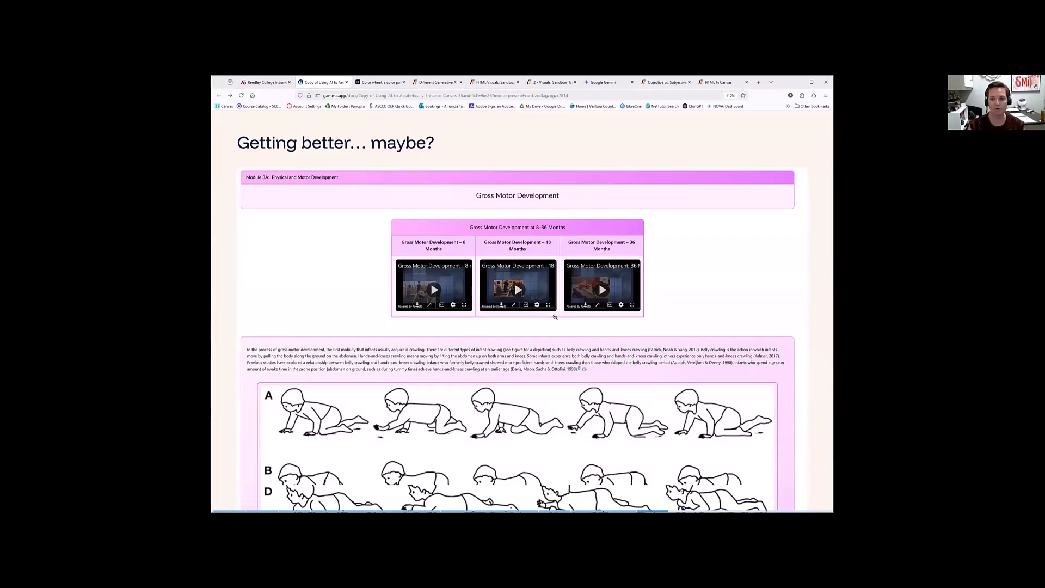
Review the "Getting better… maybe?" slide down to its end and advance to the "and better…" slide.
scroll(555, 316, "down", 7)
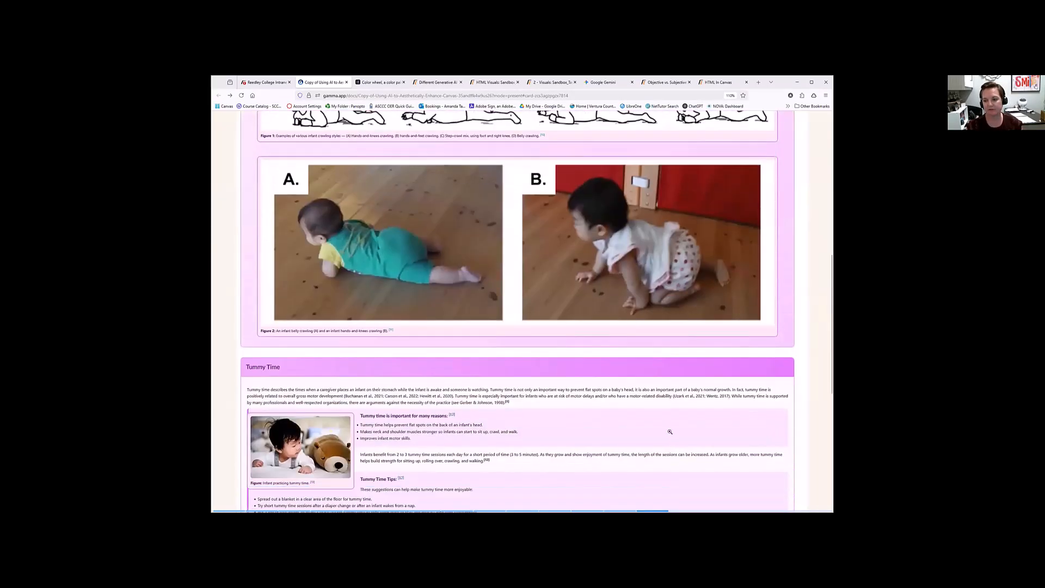
scroll(670, 432, "down", 3)
scroll(686, 450, "down", 1)
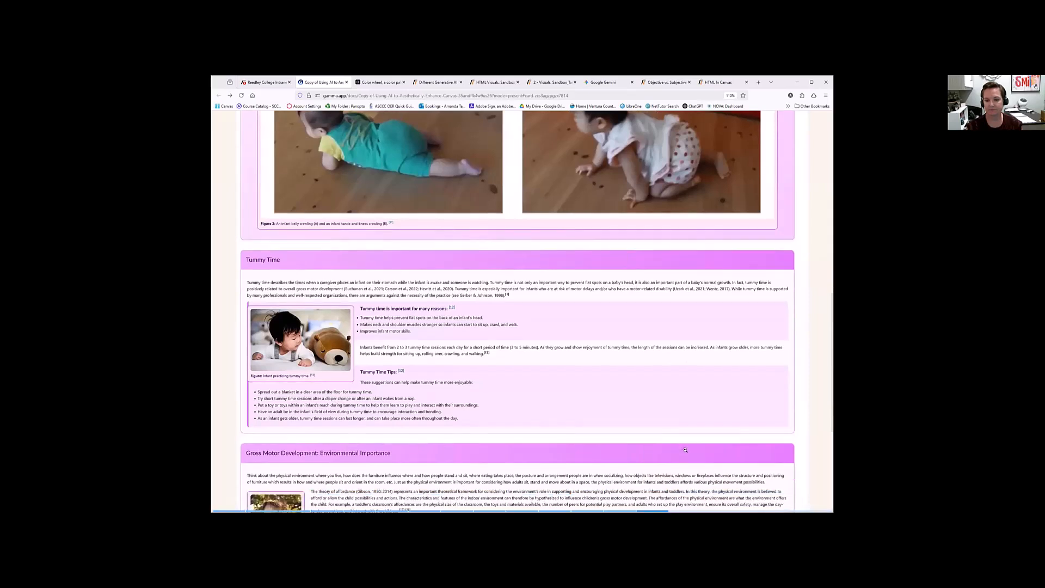
scroll(685, 450, "down", 5)
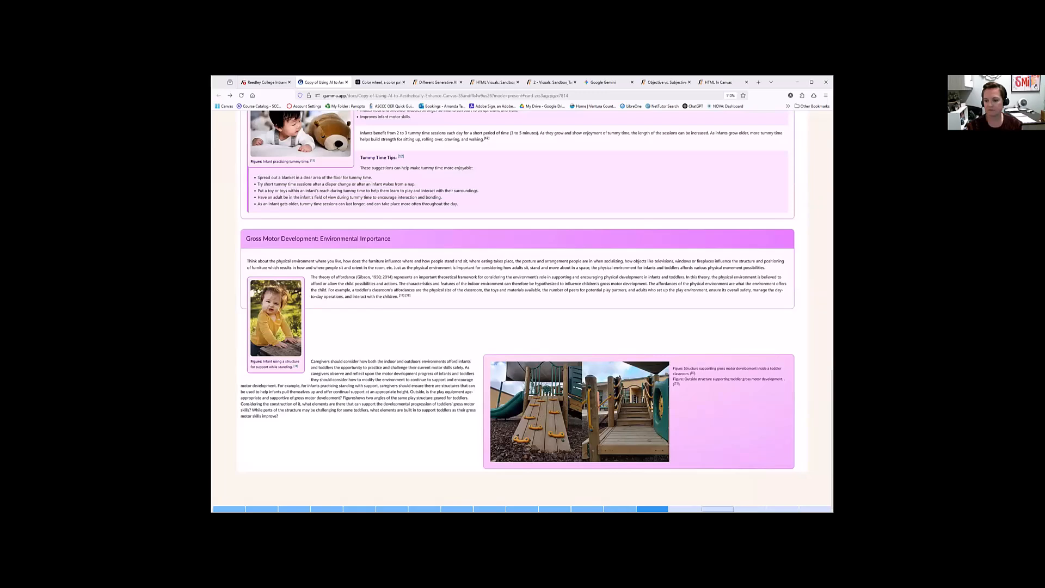
left_click(717, 509)
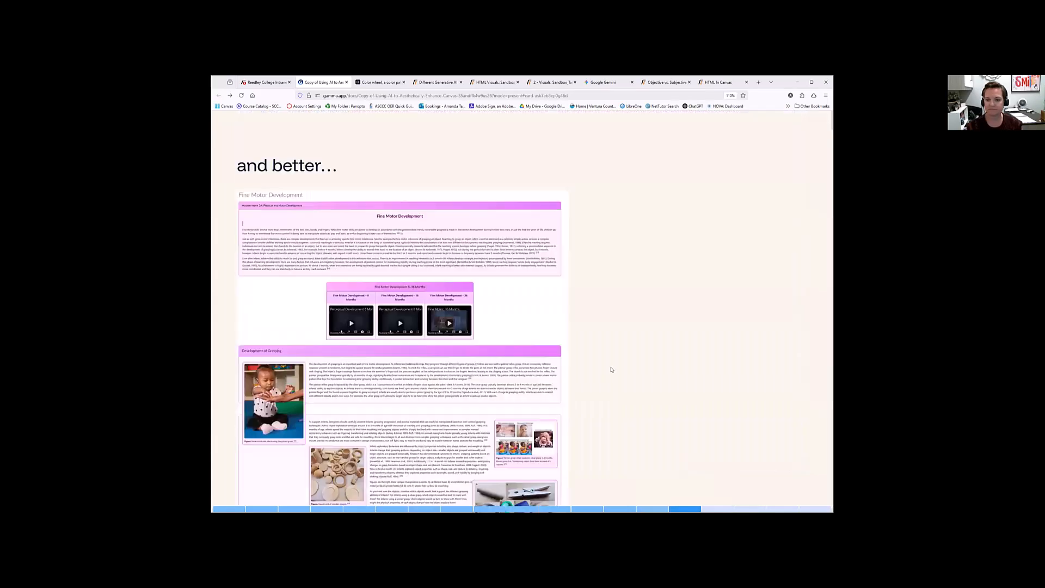
View the Fine Motor Development sample, and advance past "So what is the process?" to "Template versus Holistic Creation in GPT".
scroll(545, 333, "down", 2)
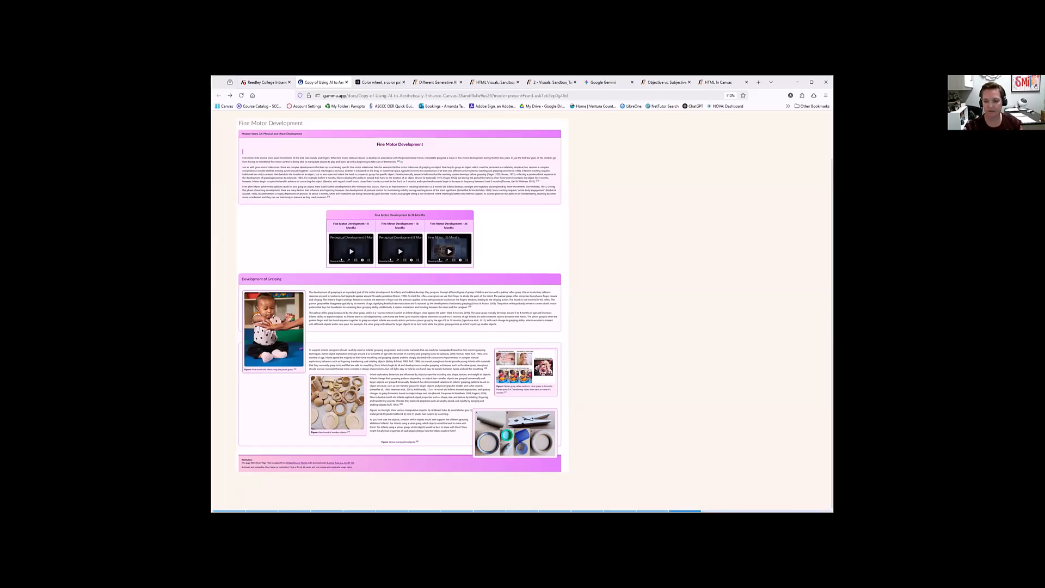
left_click(717, 510)
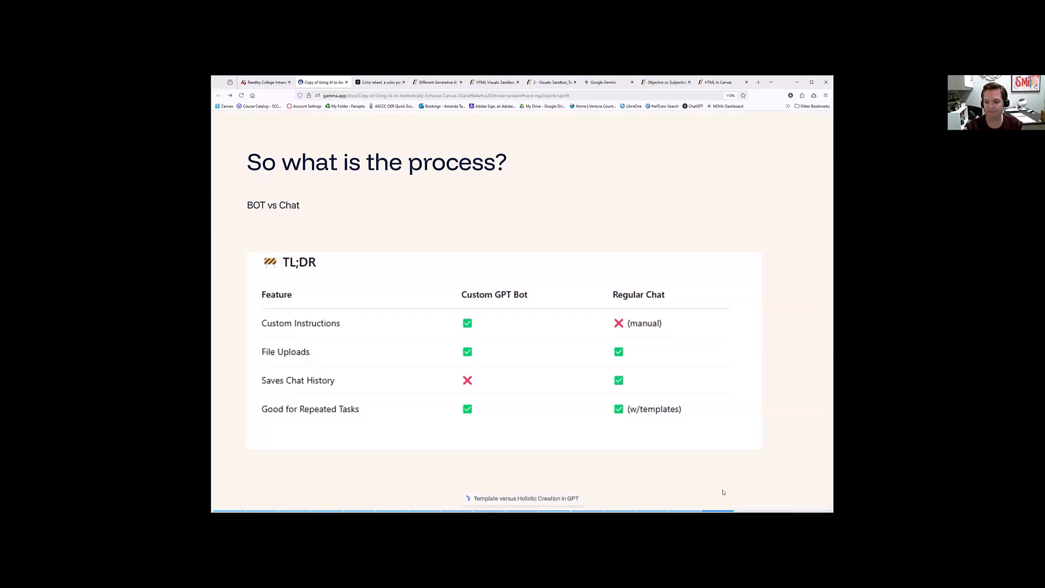
left_click(737, 470)
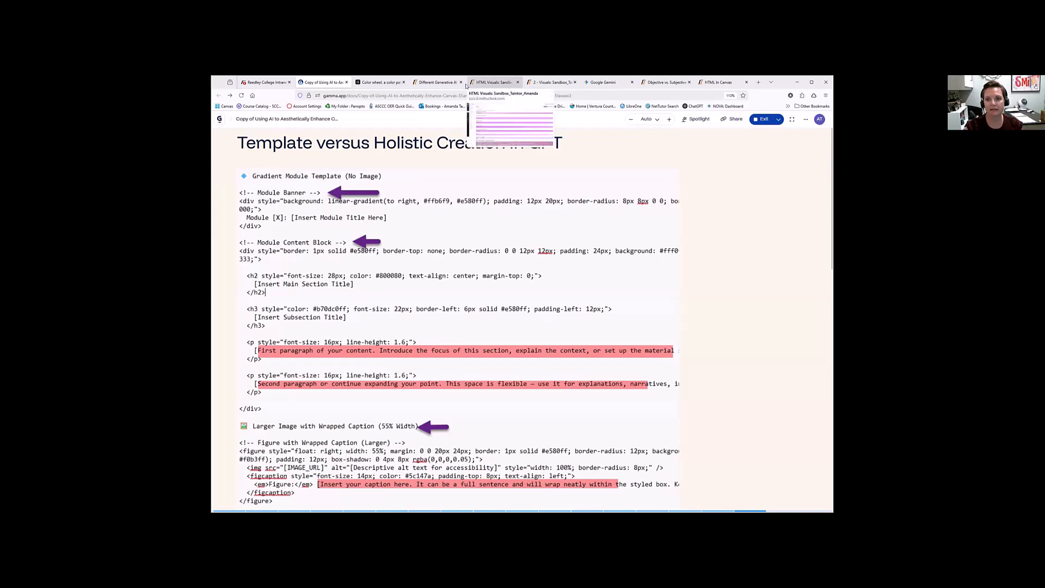
left_click(484, 82)
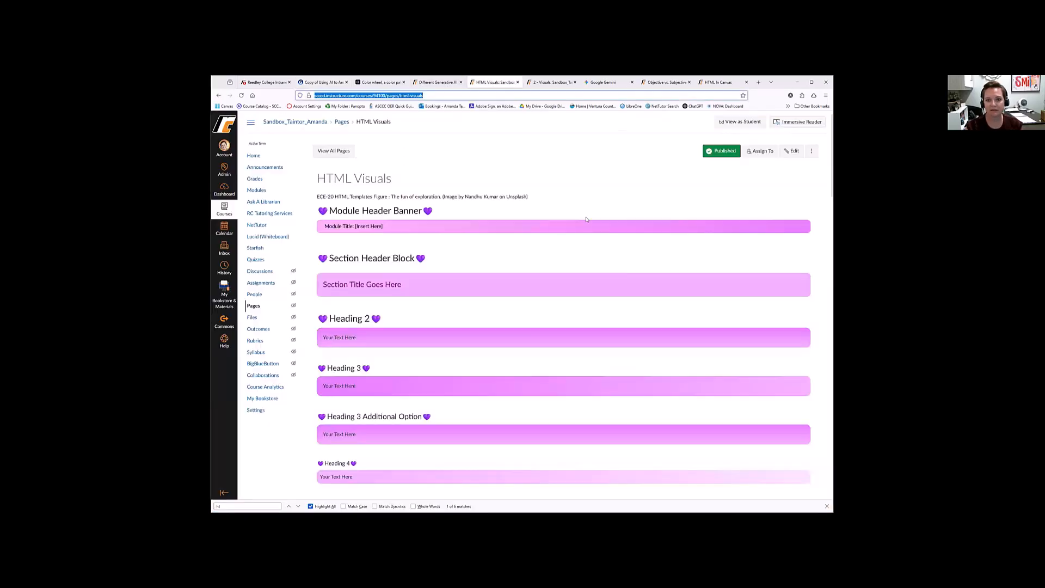
left_click(430, 84)
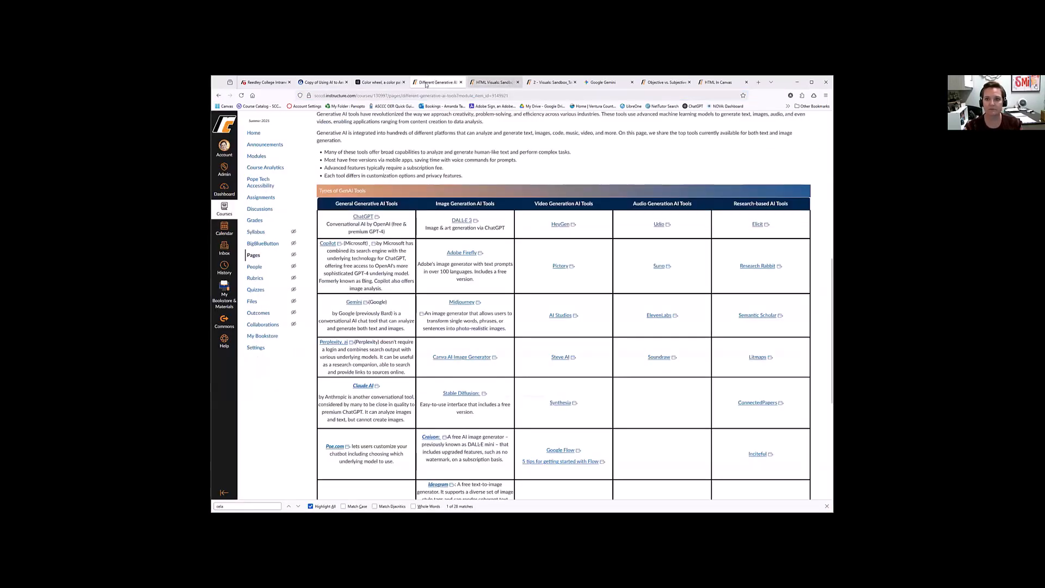
left_click(405, 85)
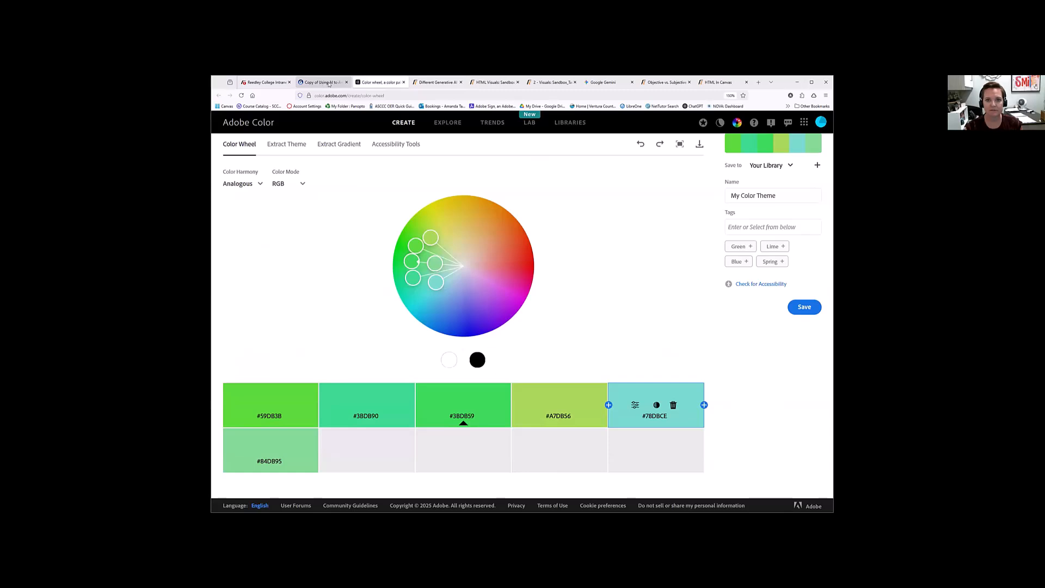
left_click(324, 83)
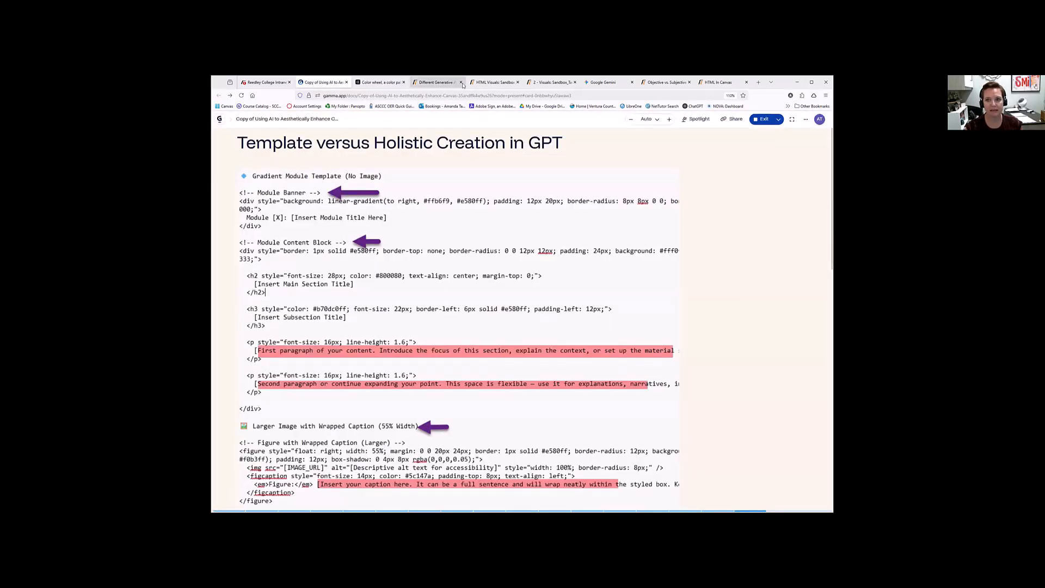
Switch to the HTML Visuals page in the Canvas sandbox course to show the heading and banner templates.
left_click(493, 83)
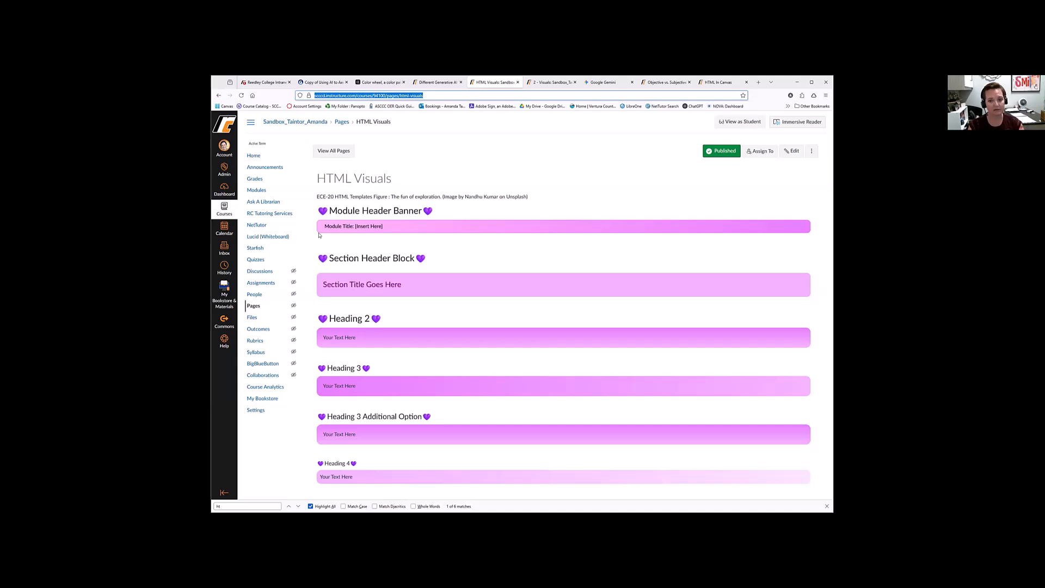
Preview the heading templates on the HTML Visuals page, and review the template code on the "Template versus Holistic Creation in GPT" slide.
scroll(514, 298, "down", 5)
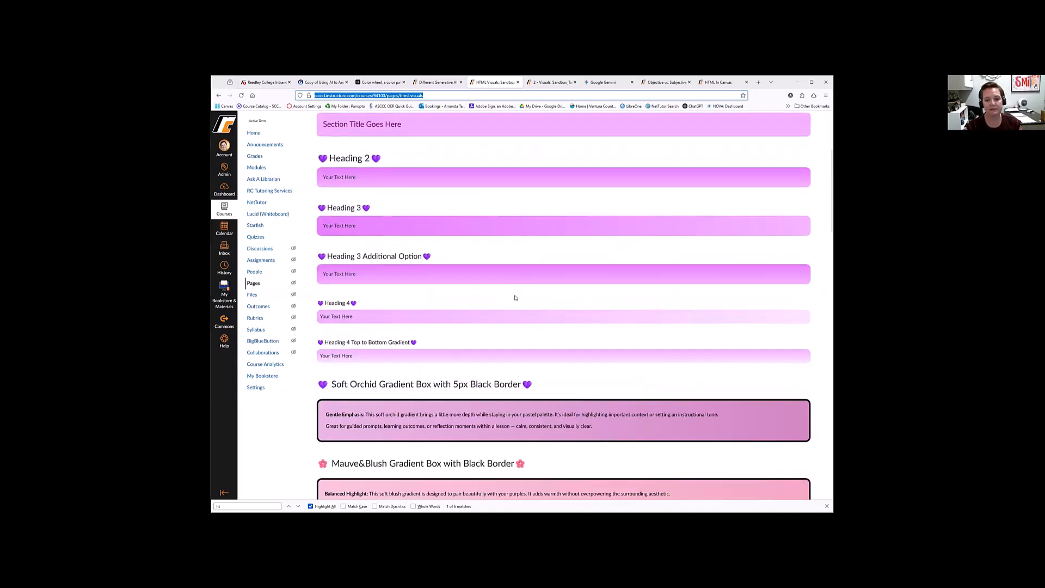
scroll(520, 295, "up", 5)
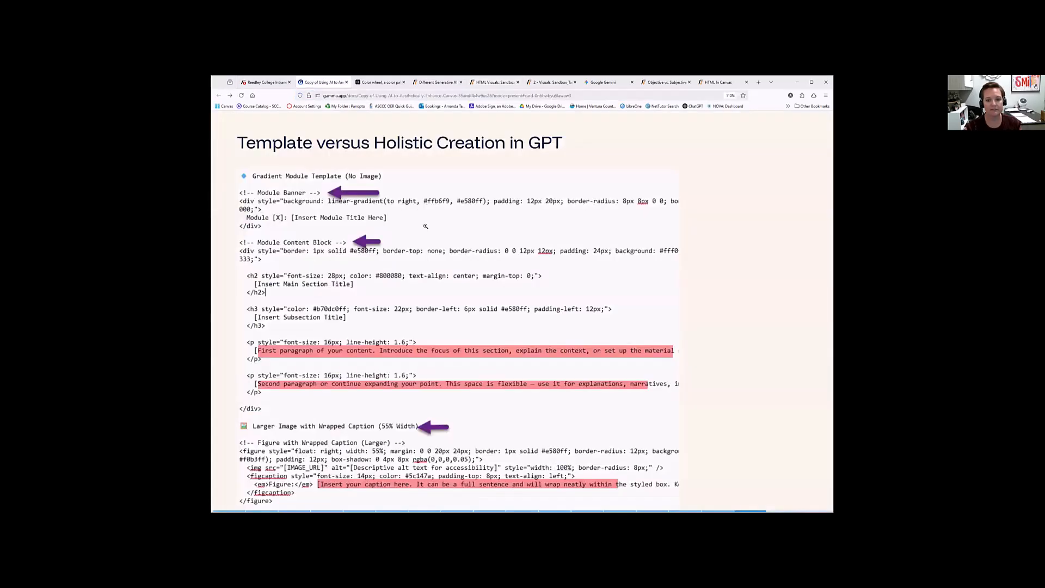
scroll(297, 276, "down", 4)
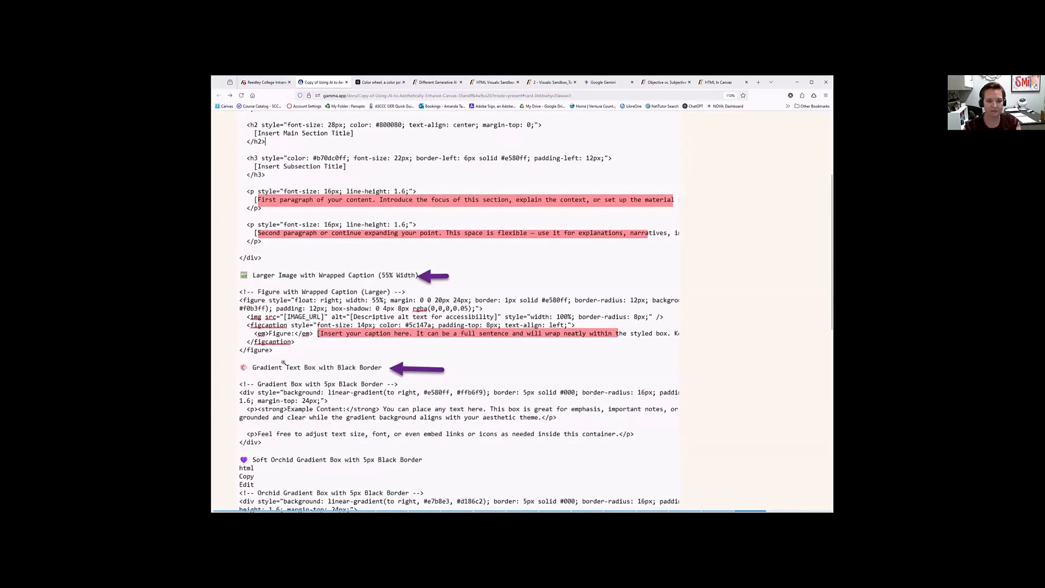
scroll(284, 362, "down", 3)
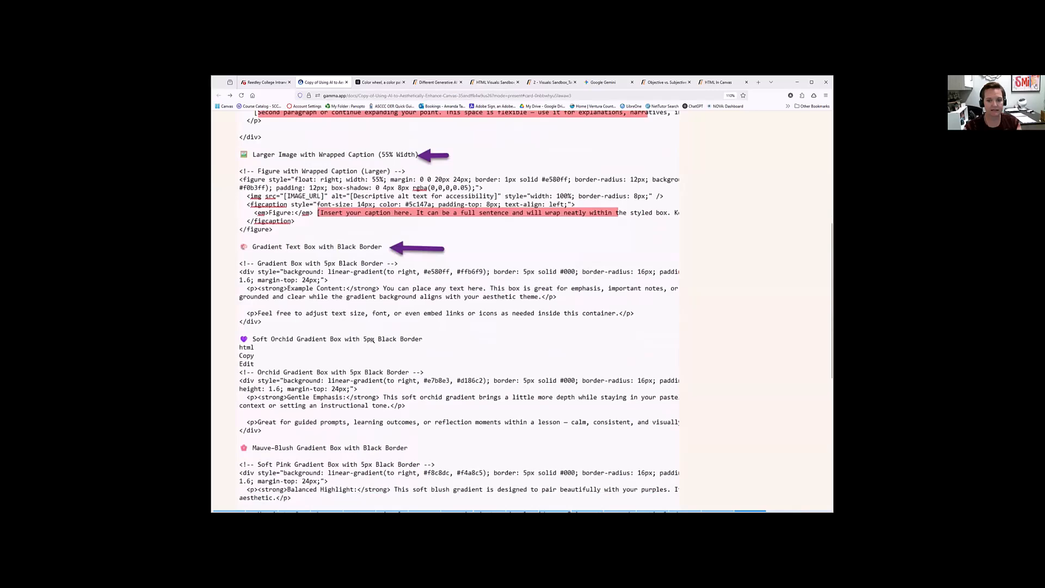
scroll(353, 273, "down", 3)
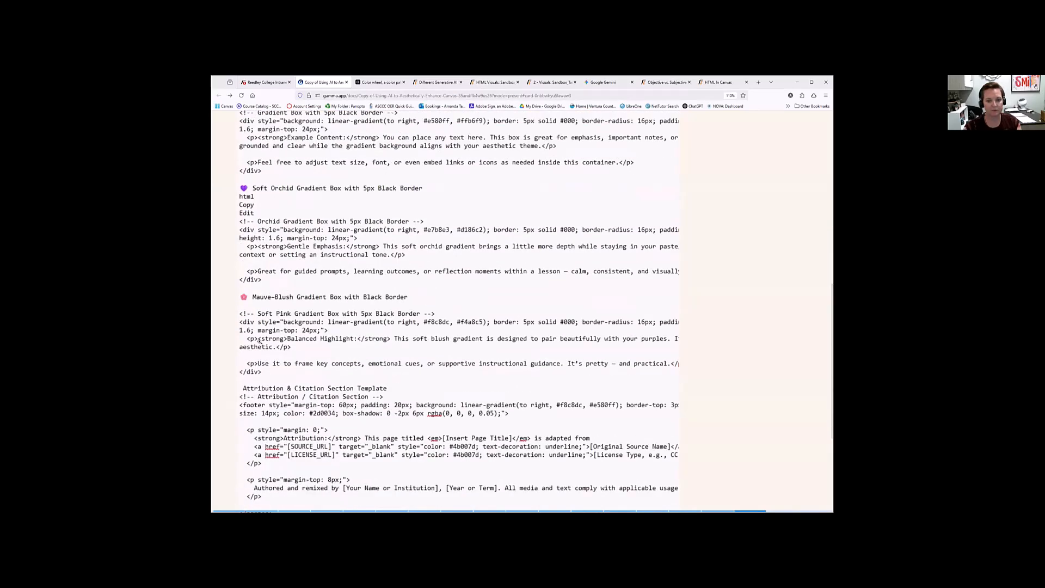
scroll(260, 341, "down", 3)
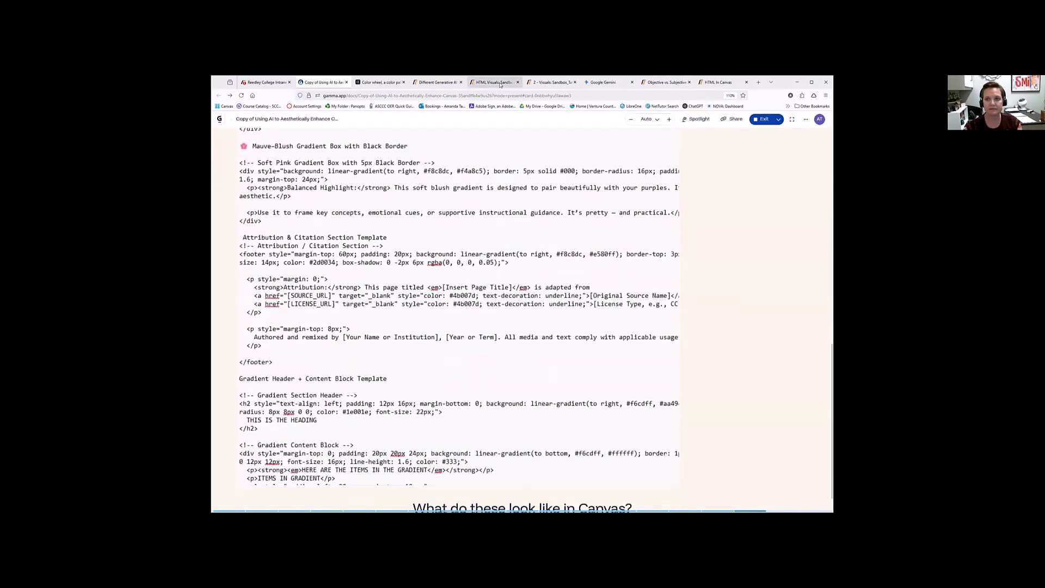
Return to the HTML Visuals page and review the heading, gradient box, Key Definitions, underline and button templates.
left_click(499, 82)
scroll(539, 346, "down", 4)
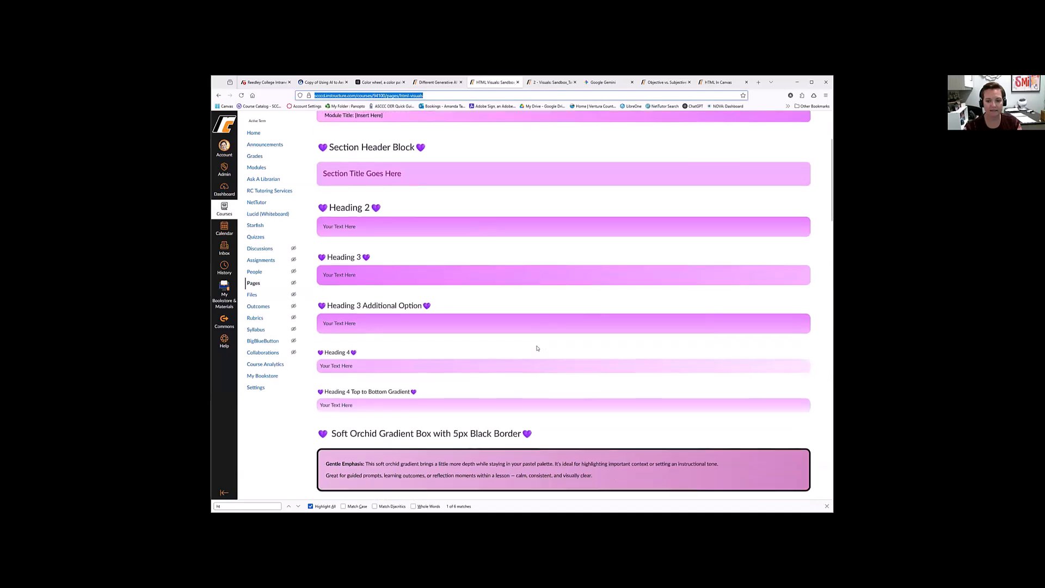
scroll(537, 348, "down", 4)
scroll(541, 343, "down", 2)
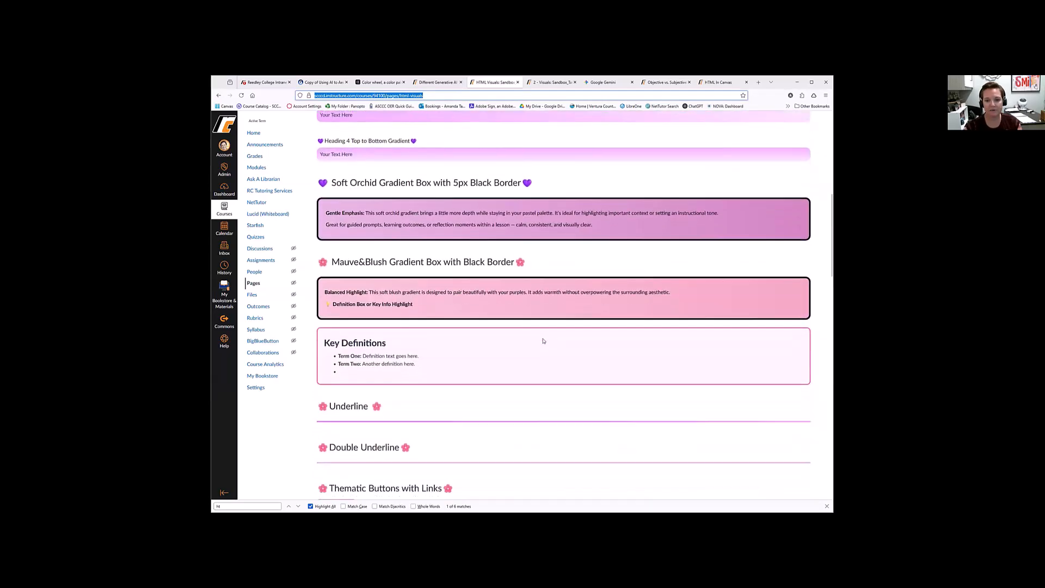
scroll(543, 341, "down", 1)
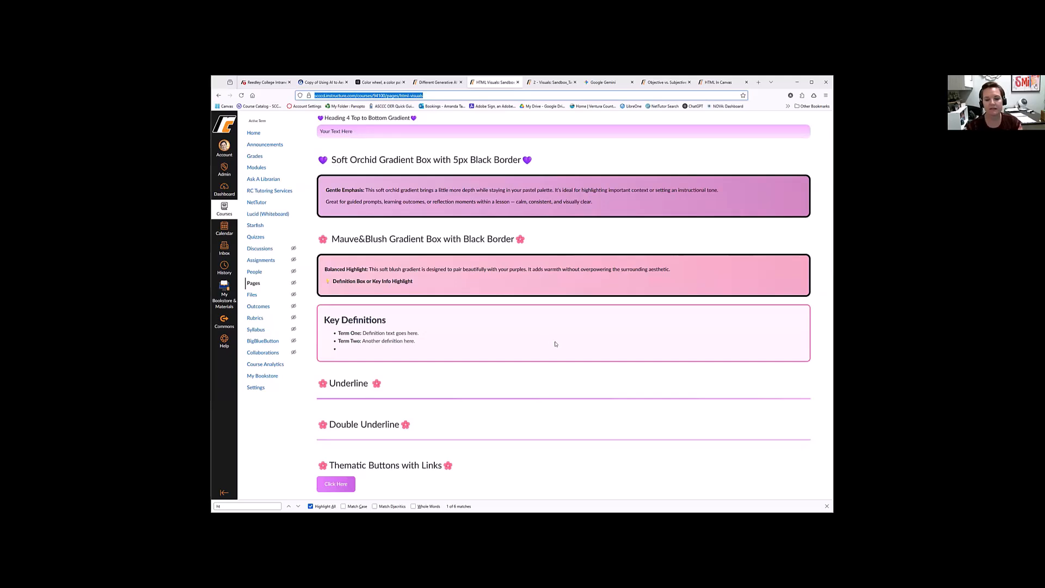
scroll(572, 359, "down", 2)
scroll(590, 373, "down", 4)
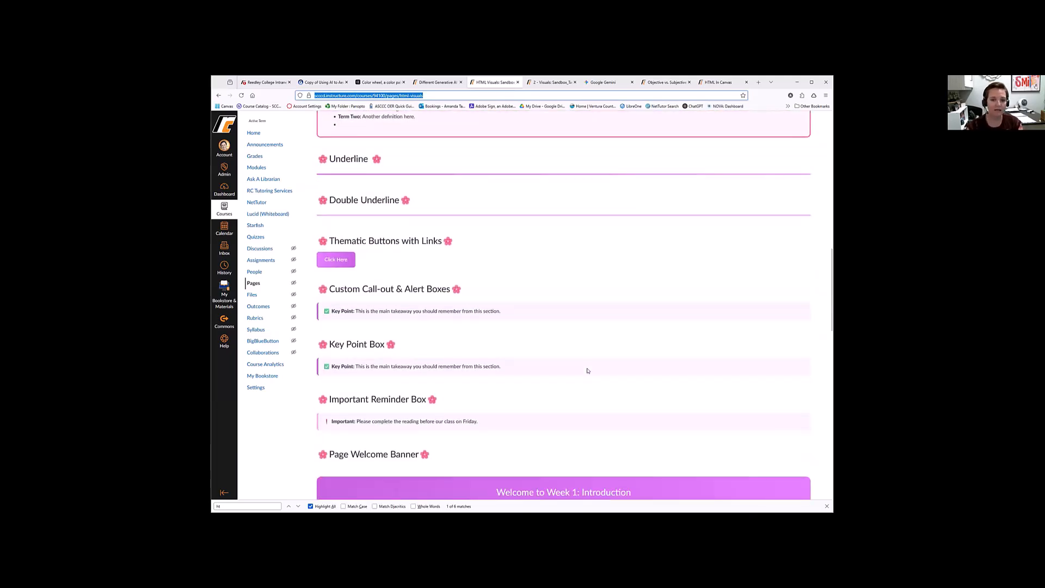
Review the welcome banner, two-column, Module Objectives and video embed templates, and return to the start of the HTML Visuals page.
scroll(517, 338, "down", 9)
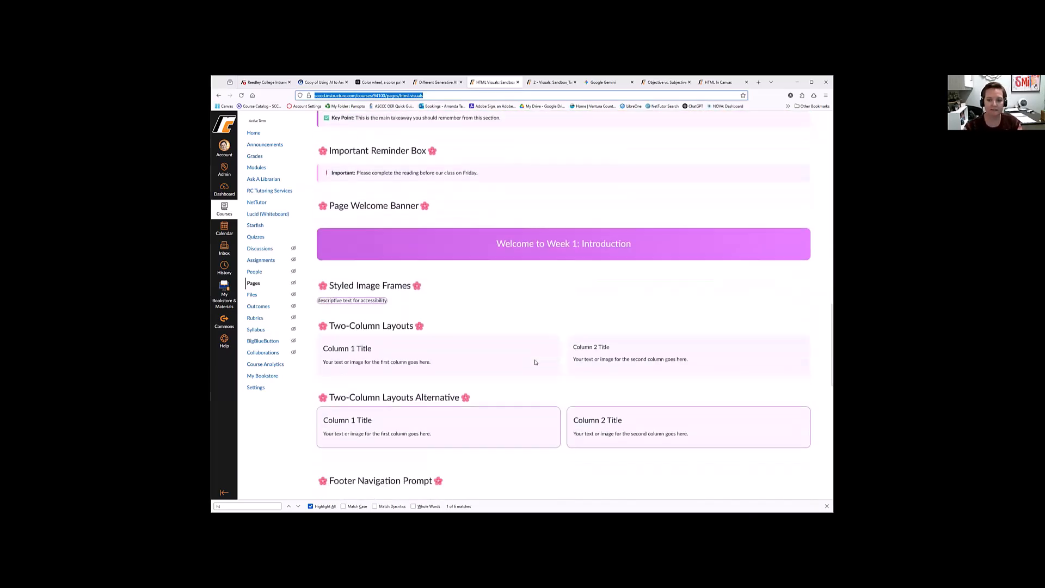
scroll(592, 302, "down", 5)
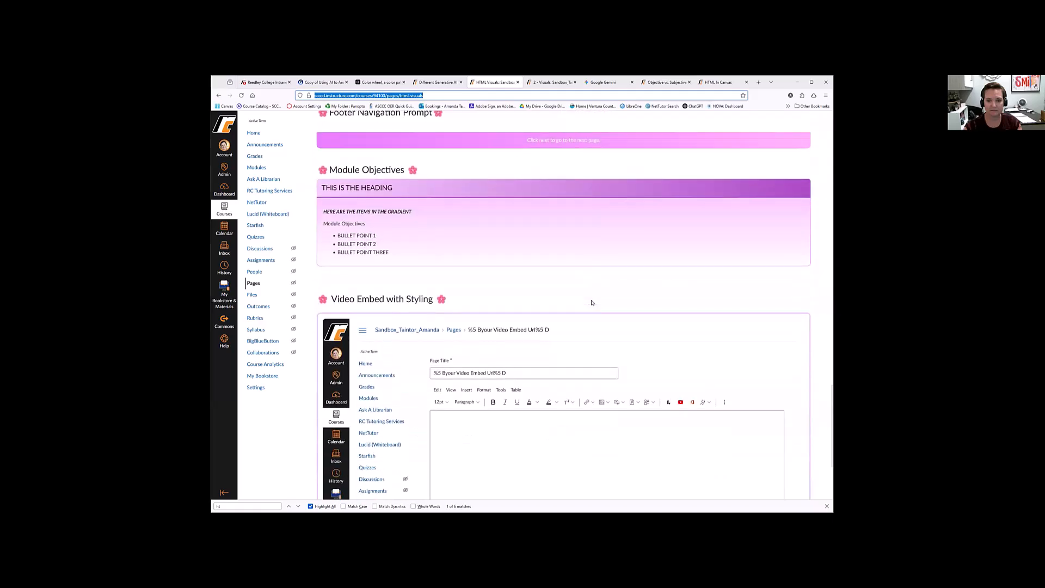
scroll(567, 301, "up", 3)
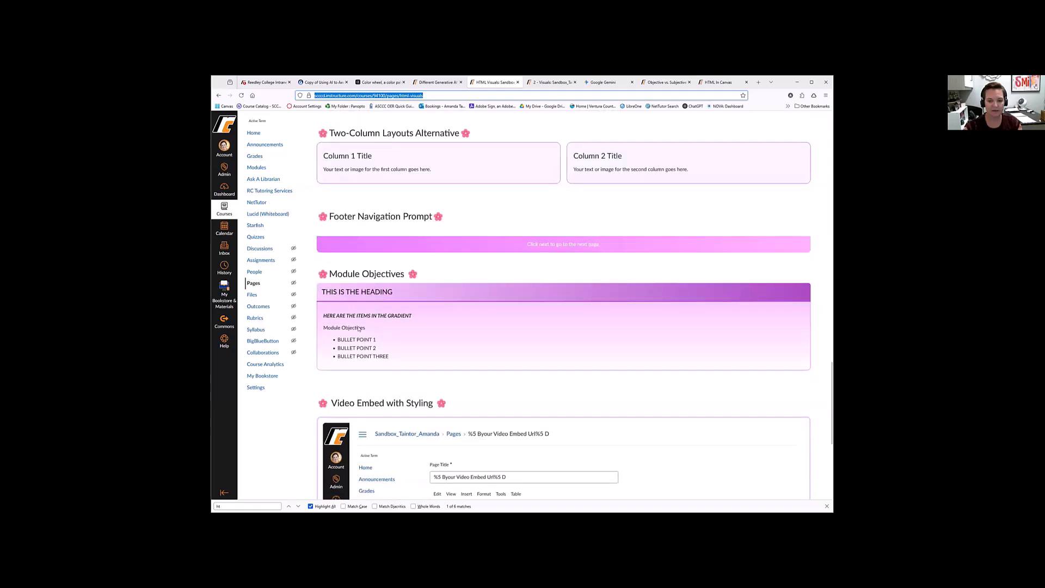
scroll(490, 346, "down", 4)
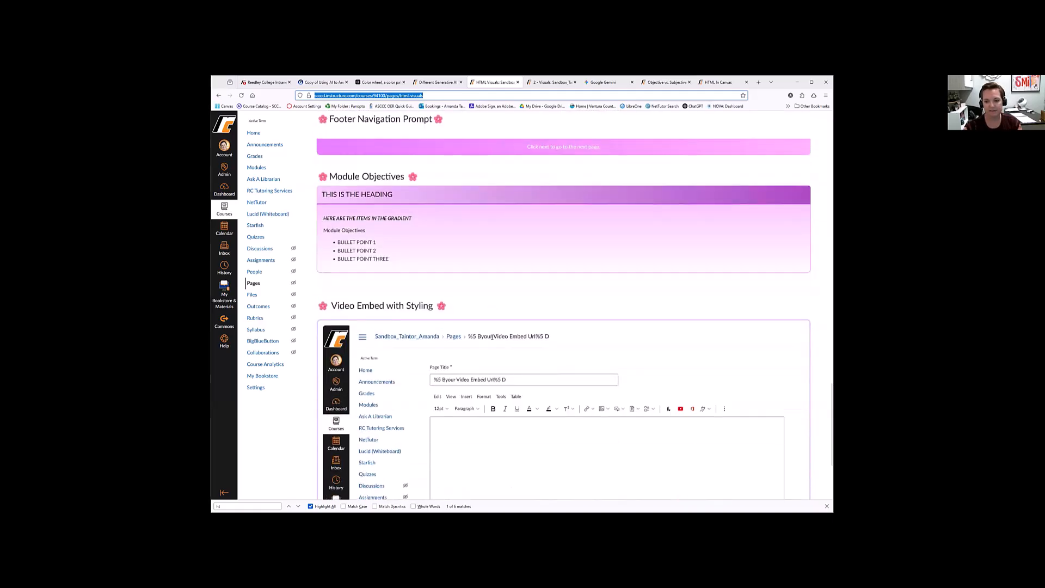
scroll(500, 351, "up", 2)
scroll(505, 354, "up", 15)
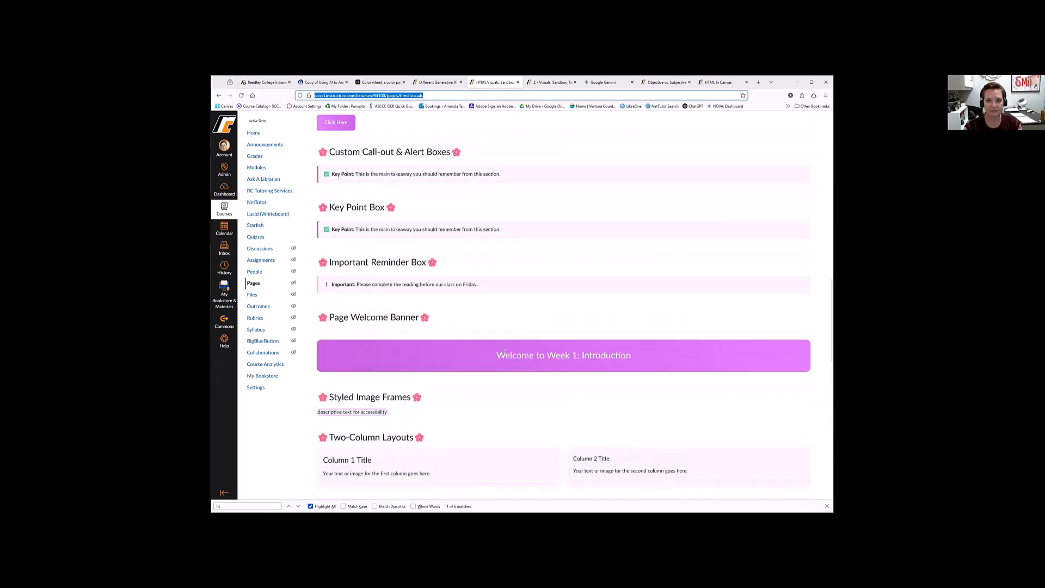
scroll(503, 337, "up", 7)
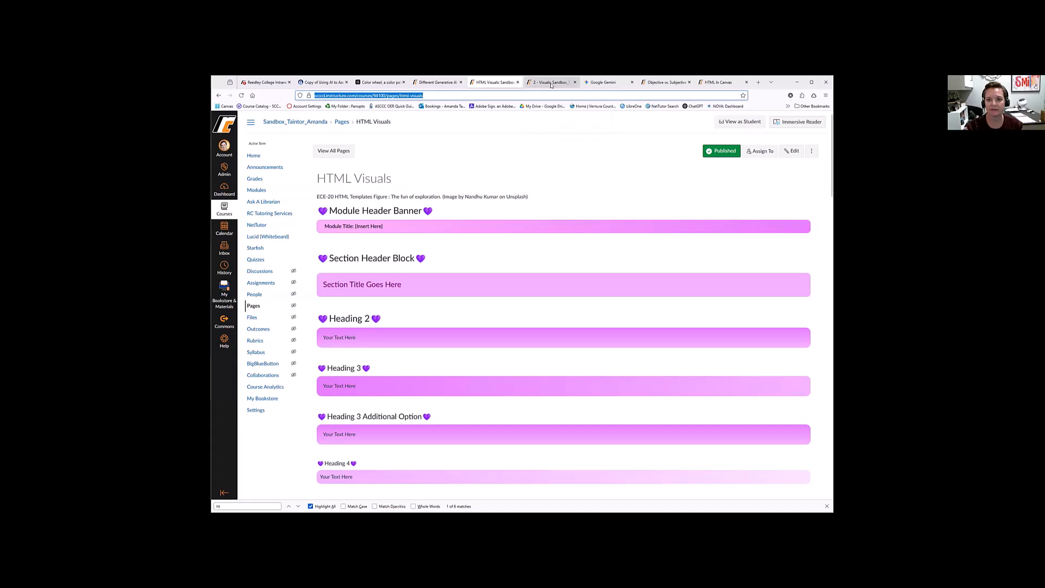
Open the "2 - Visuals" page and review its green templates from the headings through the Module Objectives block.
left_click(535, 90)
left_click(493, 82)
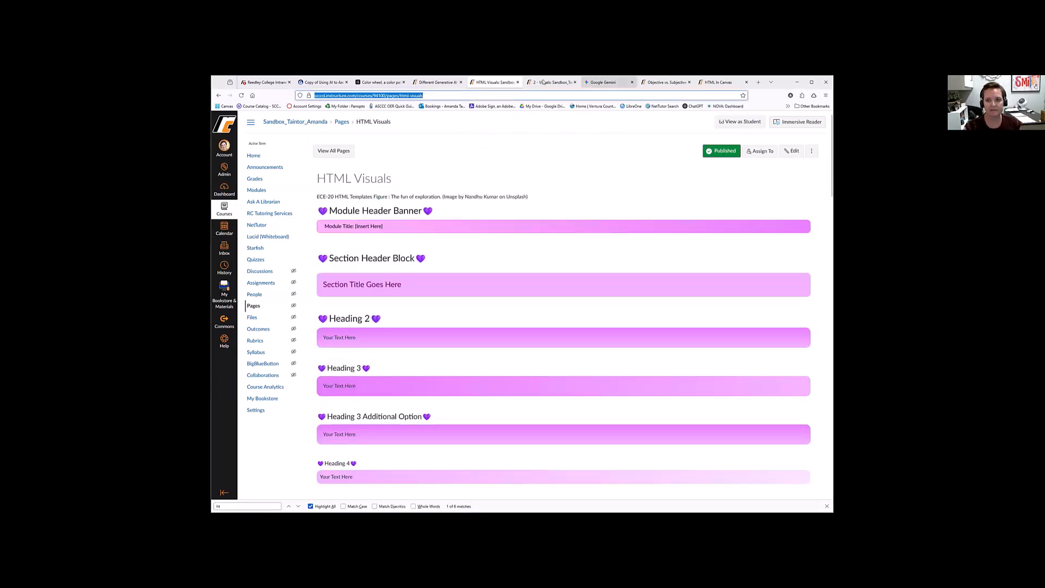
left_click(561, 82)
scroll(484, 259, "down", 5)
scroll(485, 259, "down", 10)
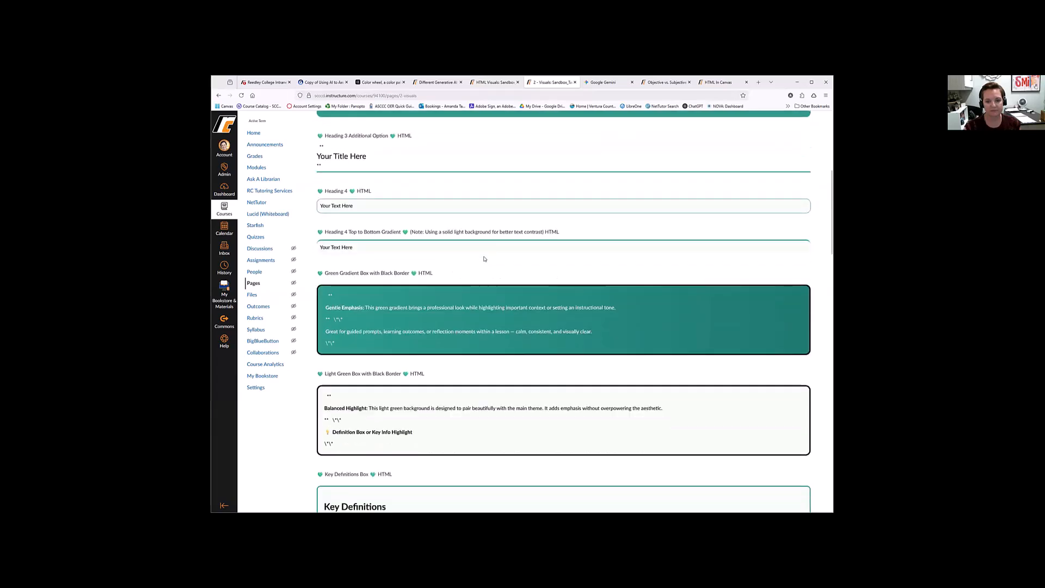
scroll(485, 276, "down", 10)
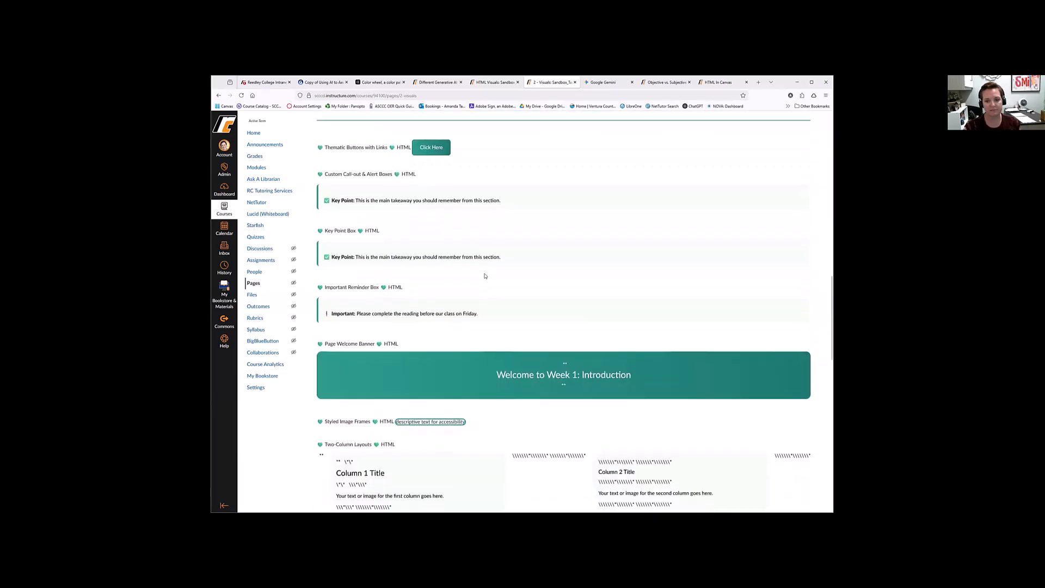
scroll(513, 315, "down", 4)
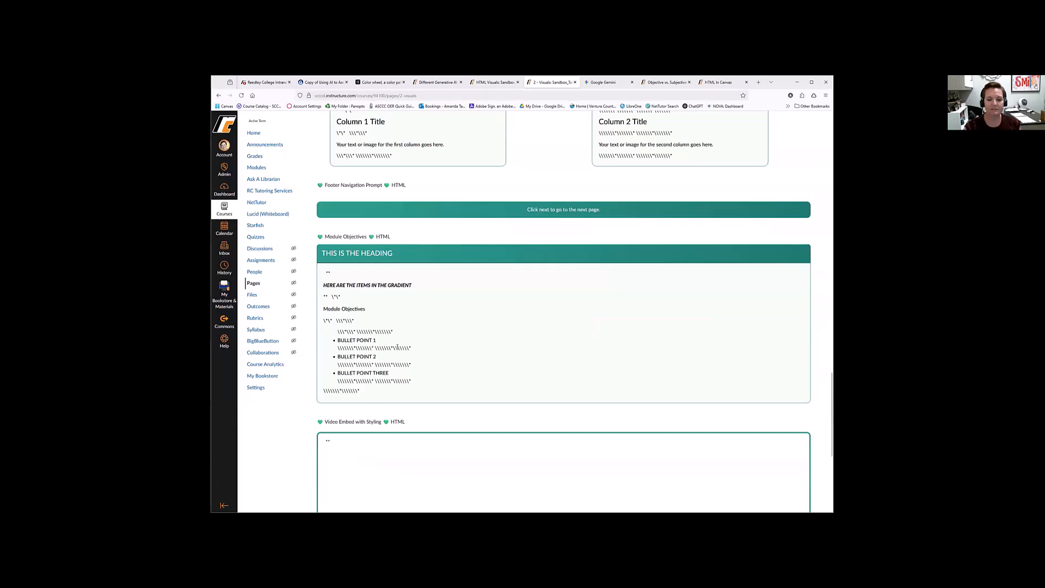
scroll(411, 346, "up", 15)
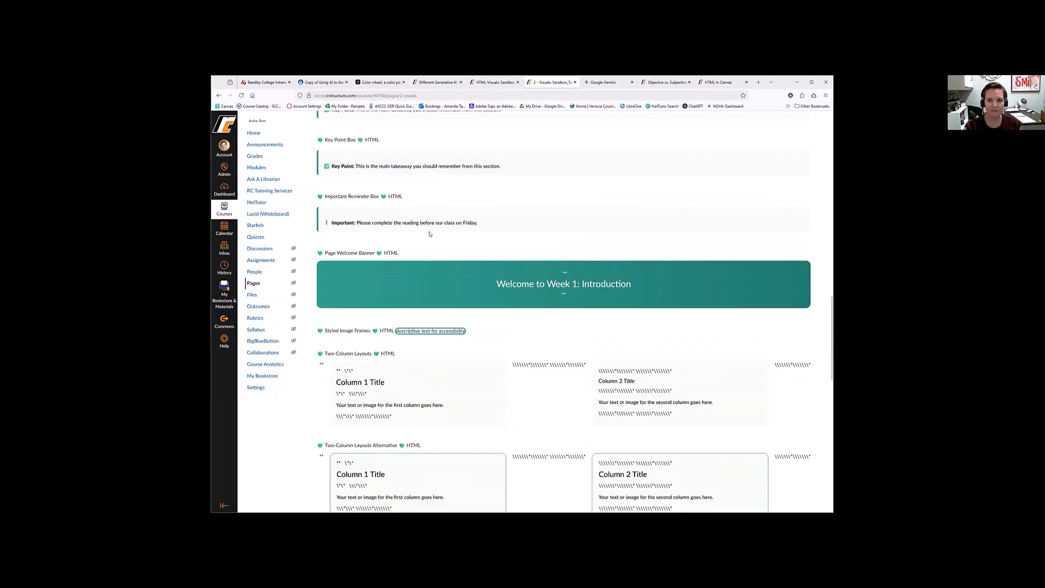
Revisit the presentation's template code, and show the two-column and Module Objectives templates on the "2 - Visuals" page.
left_click(324, 83)
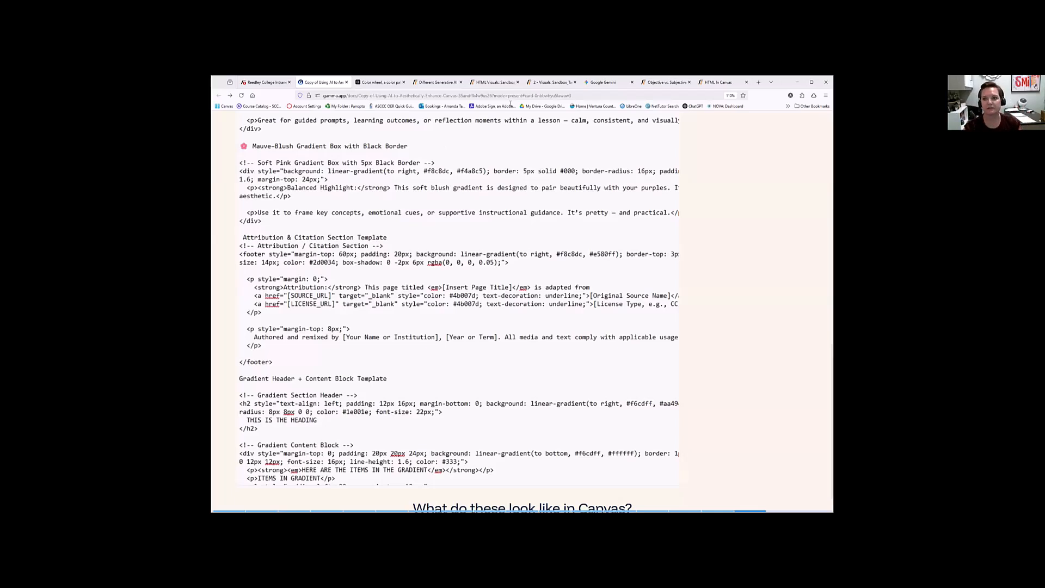
left_click(551, 82)
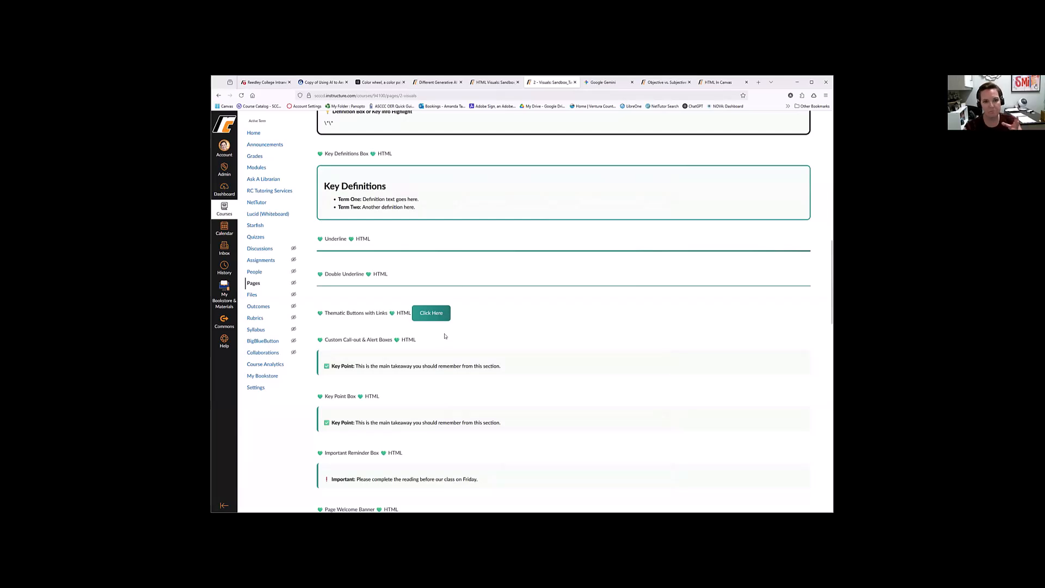
scroll(461, 387, "down", 8)
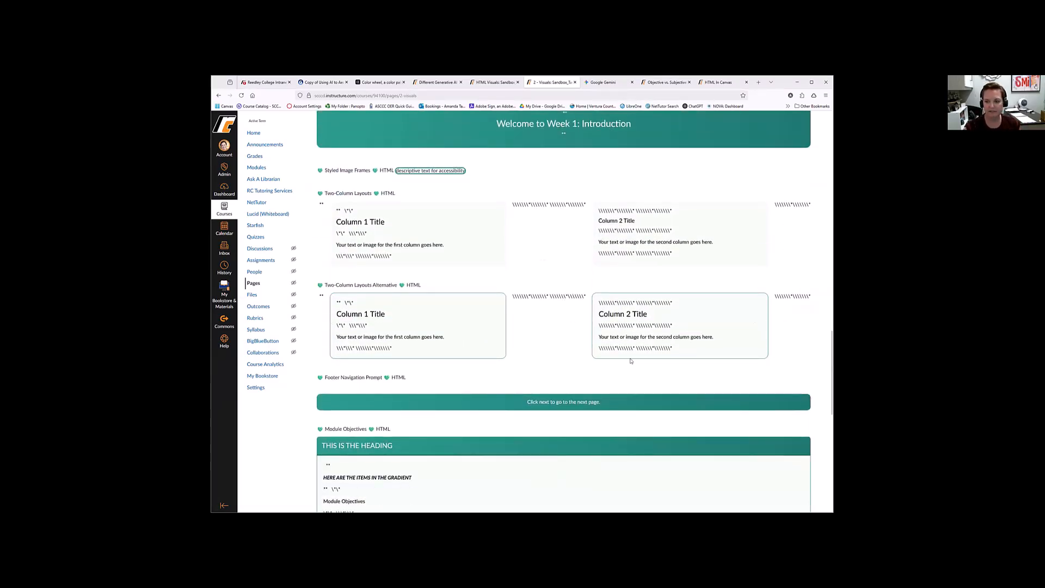
scroll(533, 414, "down", 1)
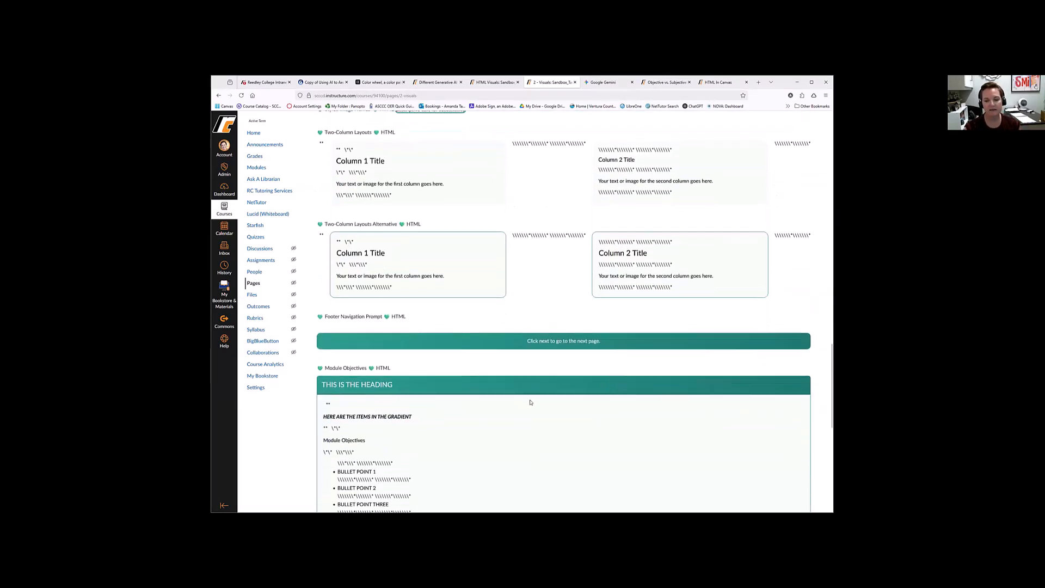
Compare the purple templates on the HTML Visuals page with the green "2 - Visuals" templates down to Video Embed with Styling.
left_click(495, 83)
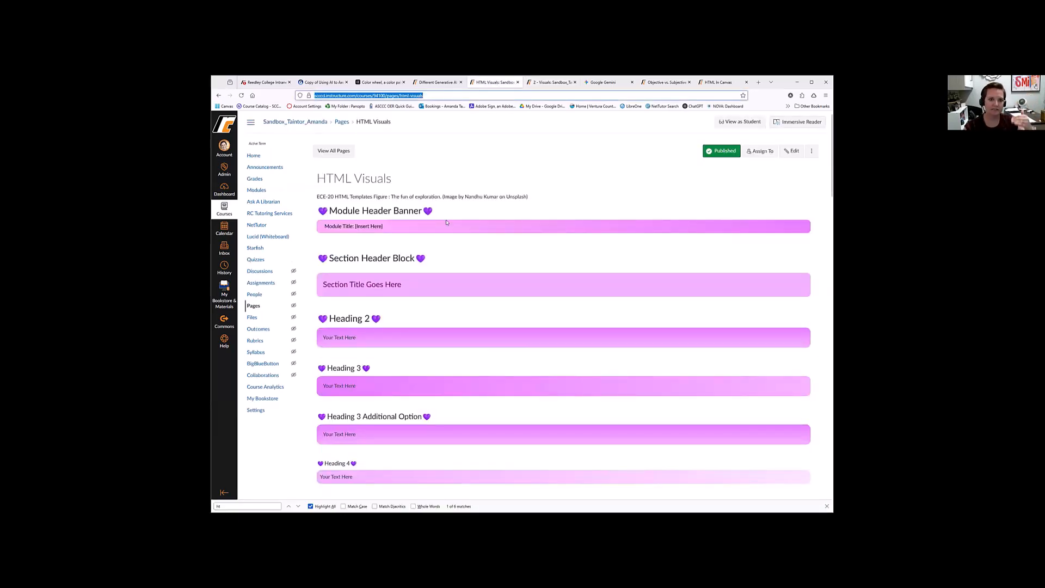
scroll(446, 222, "down", 10)
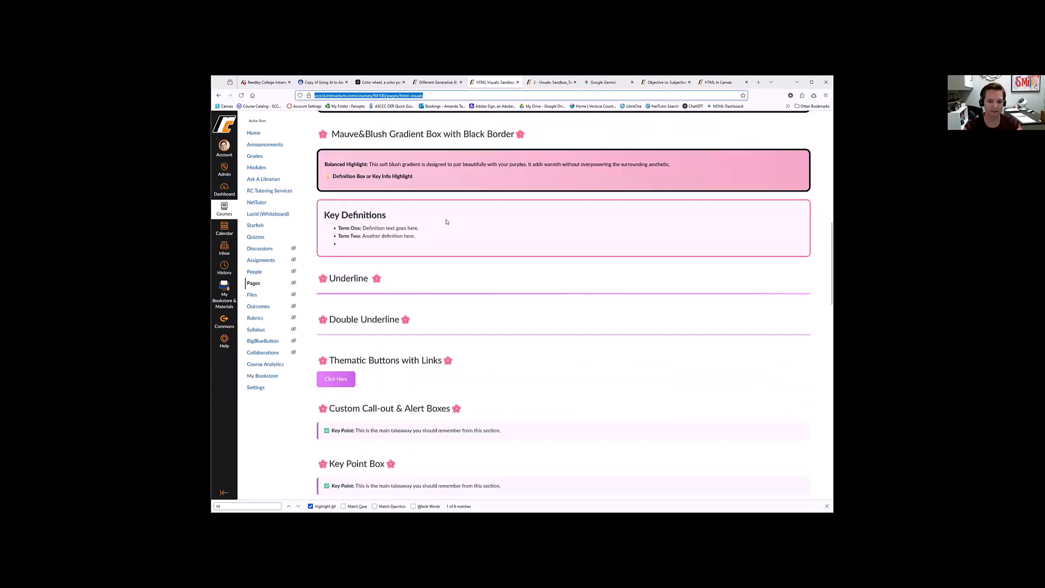
scroll(446, 222, "down", 2)
left_click(551, 82)
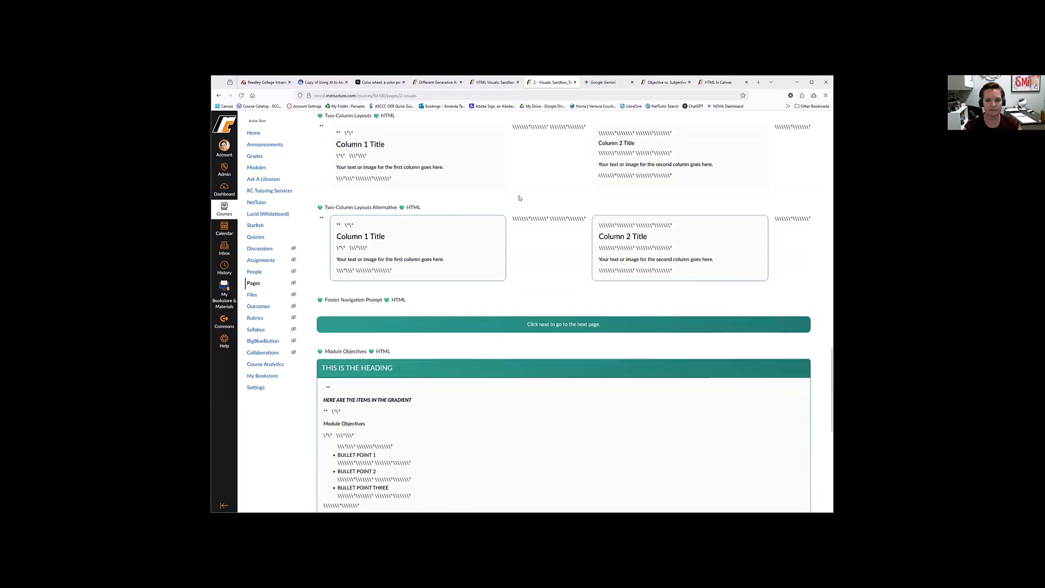
scroll(518, 199, "down", 6)
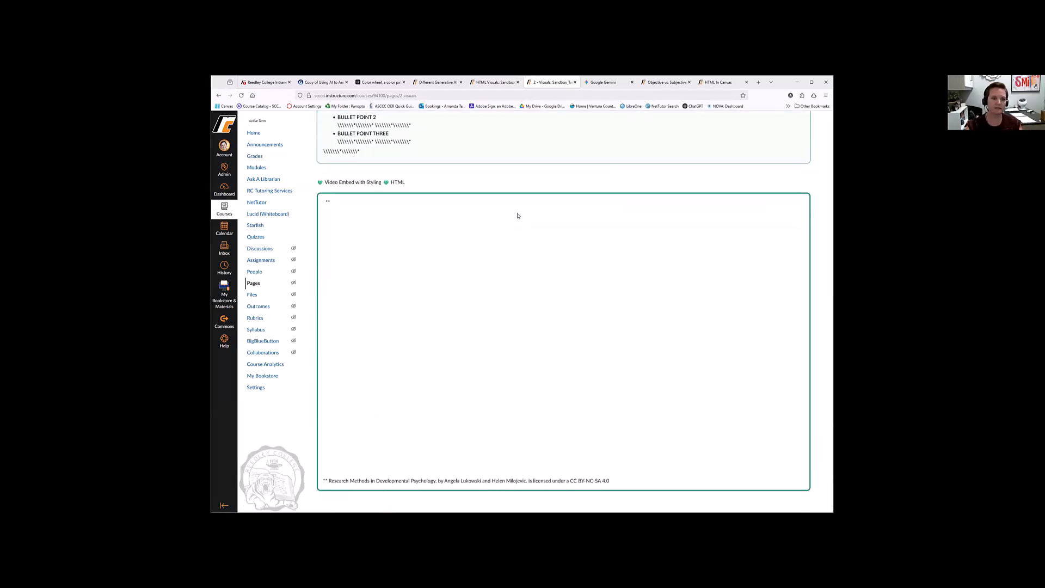
Revisit the presentation's template code, and show the button, call-out and Page Welcome Banner templates on the HTML Visuals page.
left_click(330, 83)
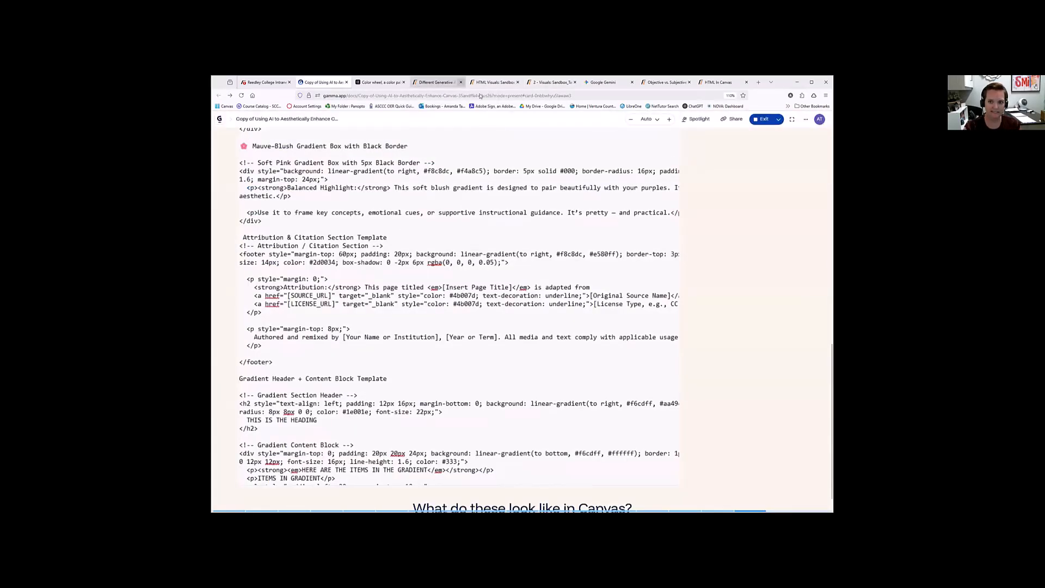
left_click(492, 82)
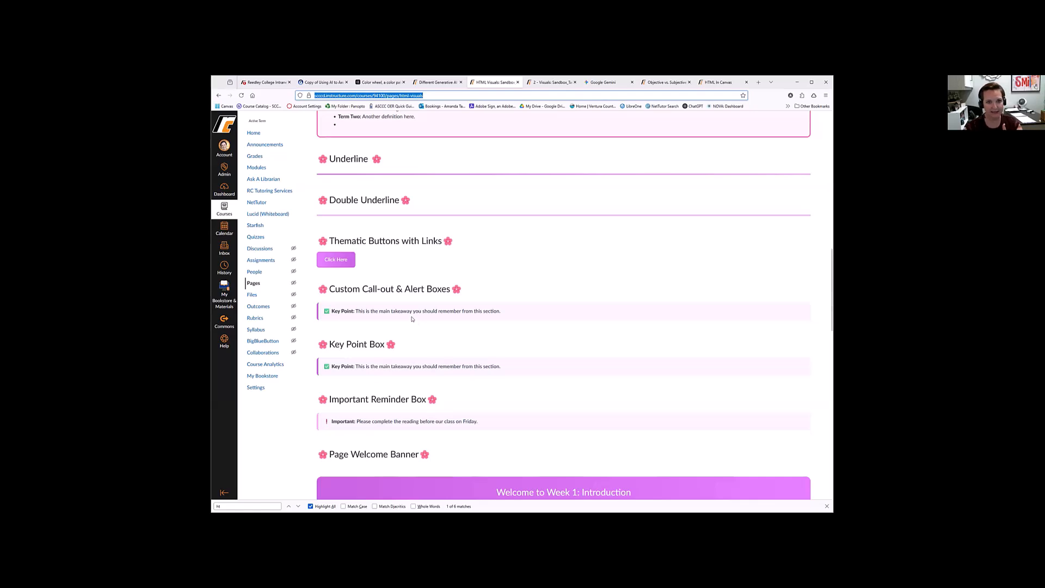
scroll(576, 439, "down", 1)
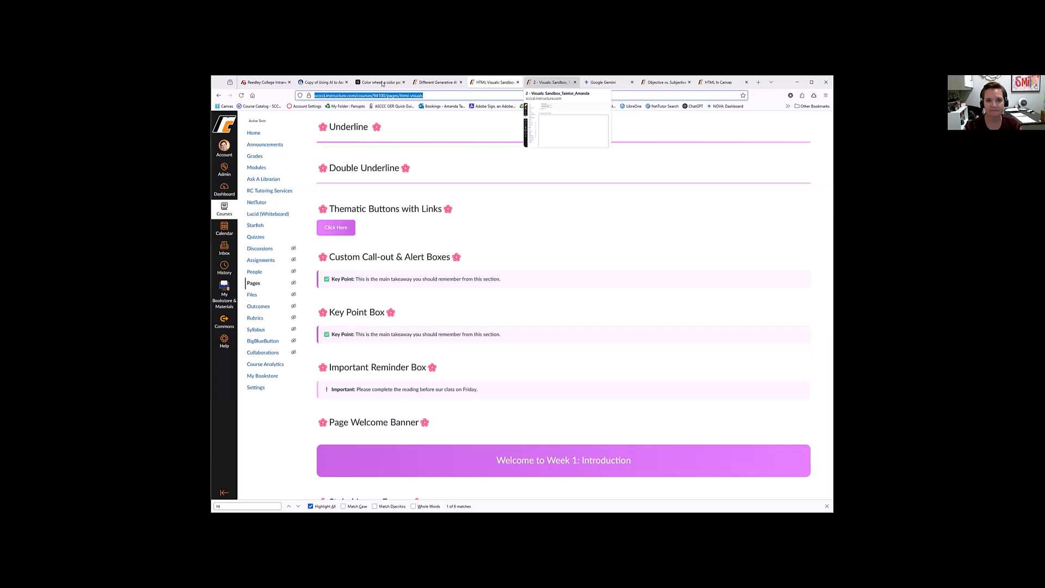
Advance the presentation to the "Holistic Cut and Paste" slide, and open the Objective vs. Subjective page in the sandbox course.
left_click(324, 82)
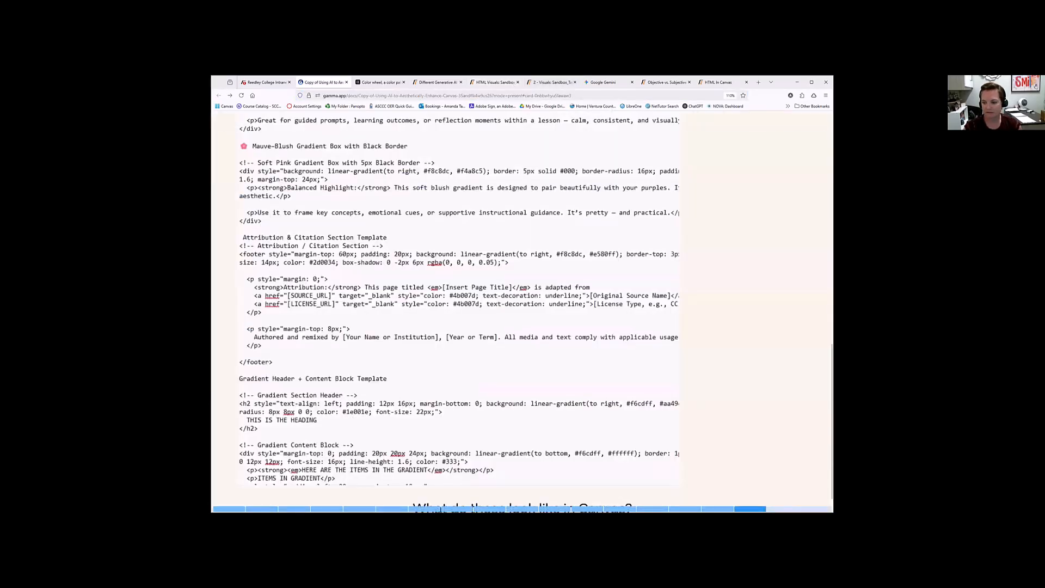
left_click(783, 509)
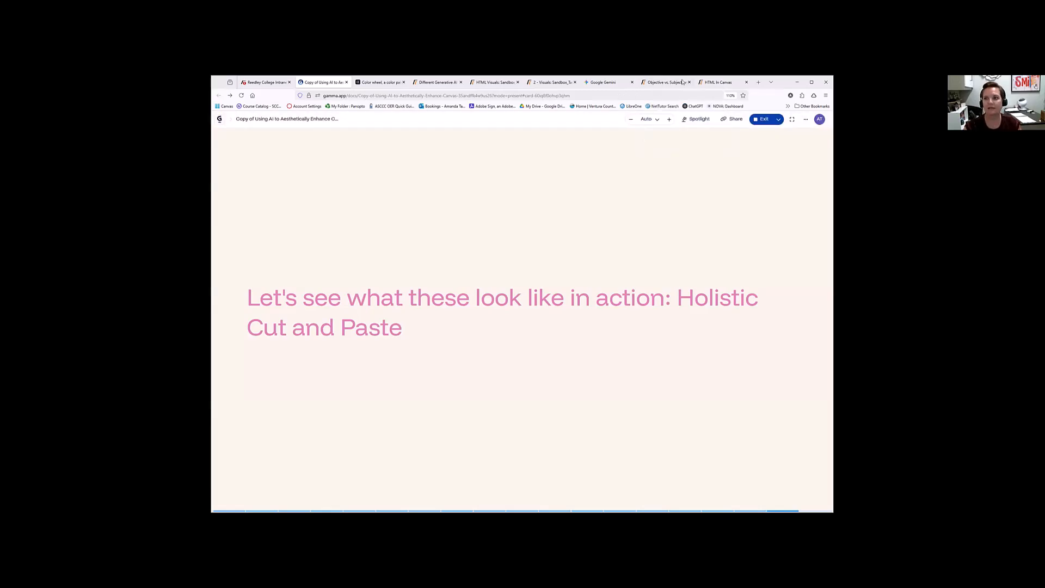
left_click(661, 81)
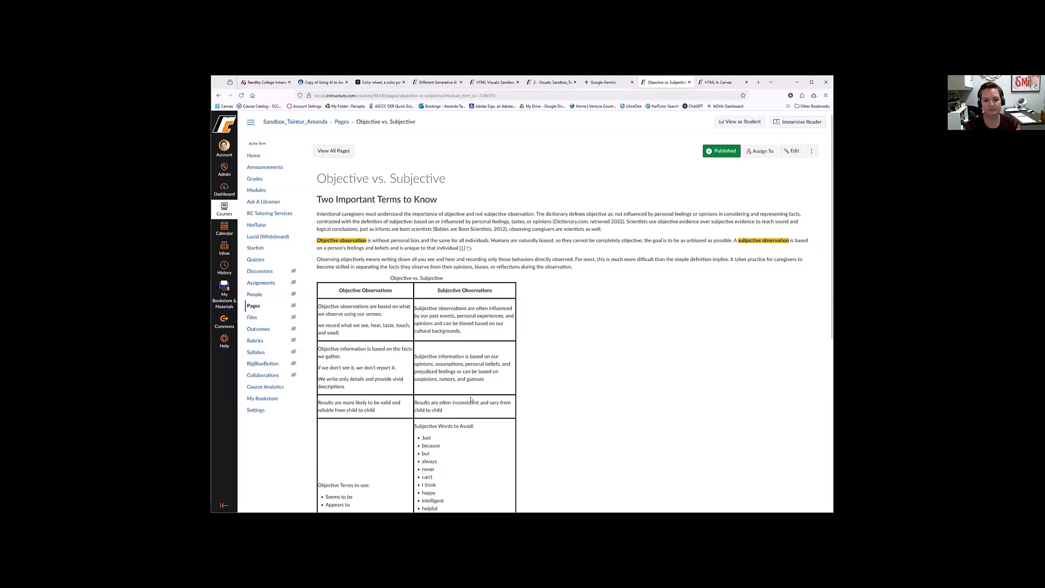
Look over the Objective vs. Subjective page, from its introduction and comparison table down to the embedded video.
scroll(542, 373, "down", 5)
scroll(531, 349, "down", 1)
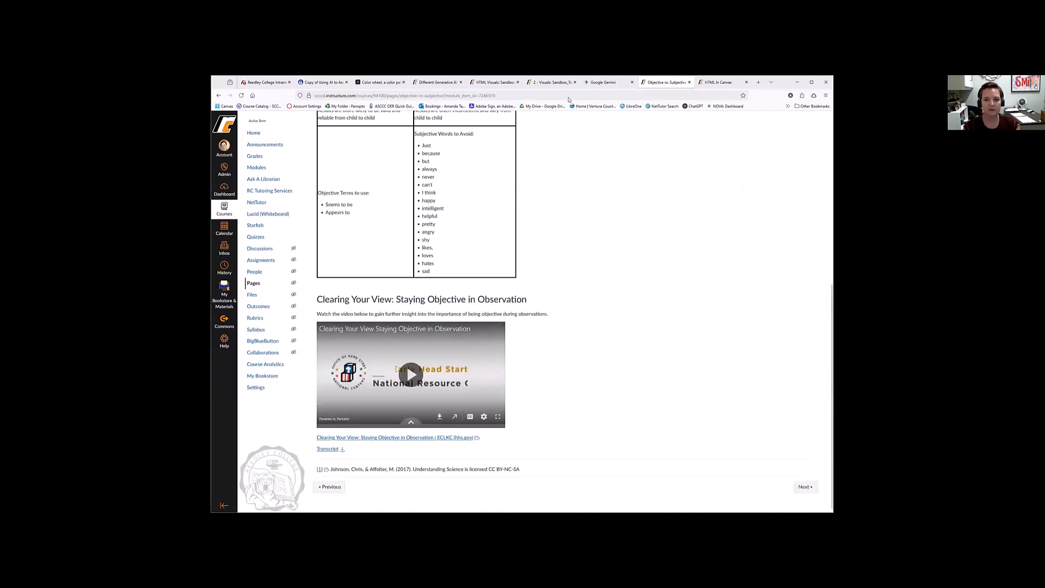
scroll(498, 214, "up", 5)
scroll(467, 261, "up", 1)
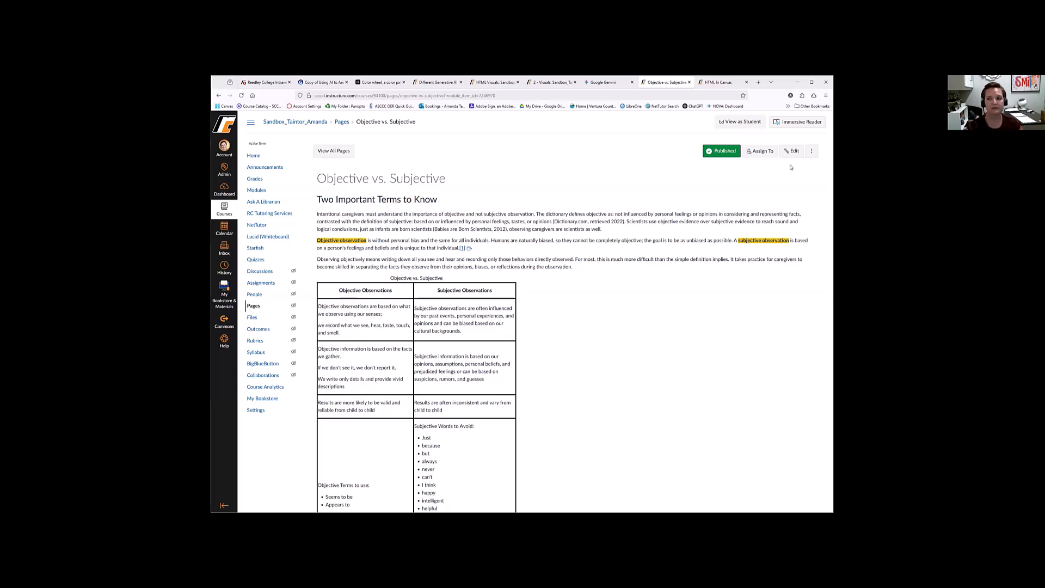
Open the Objective vs. Subjective page for editing at 133% browser zoom and switch its content to HTML code.
left_click(792, 153)
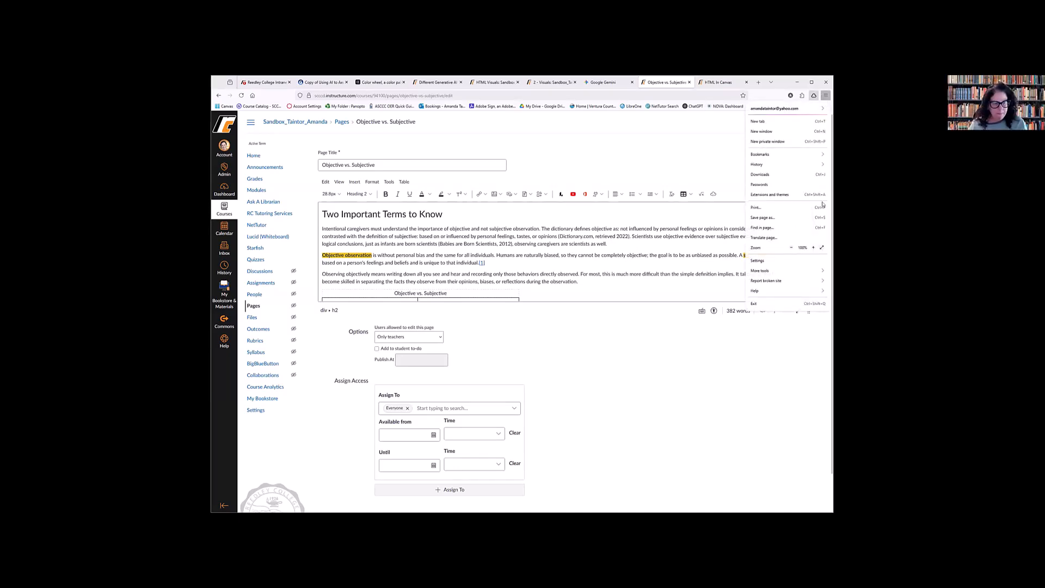
left_click(813, 248)
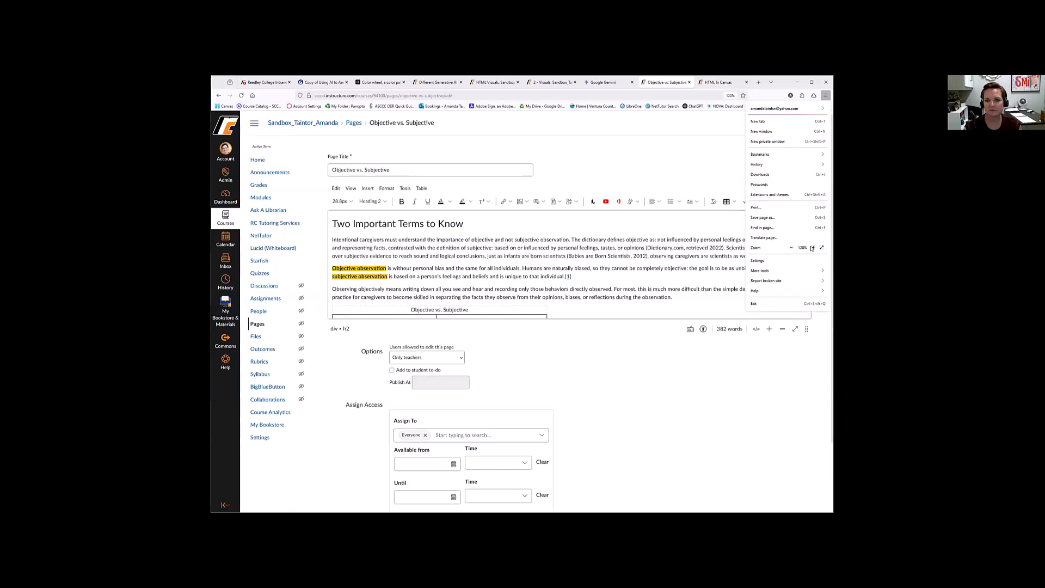
left_click(813, 248)
left_click(813, 247)
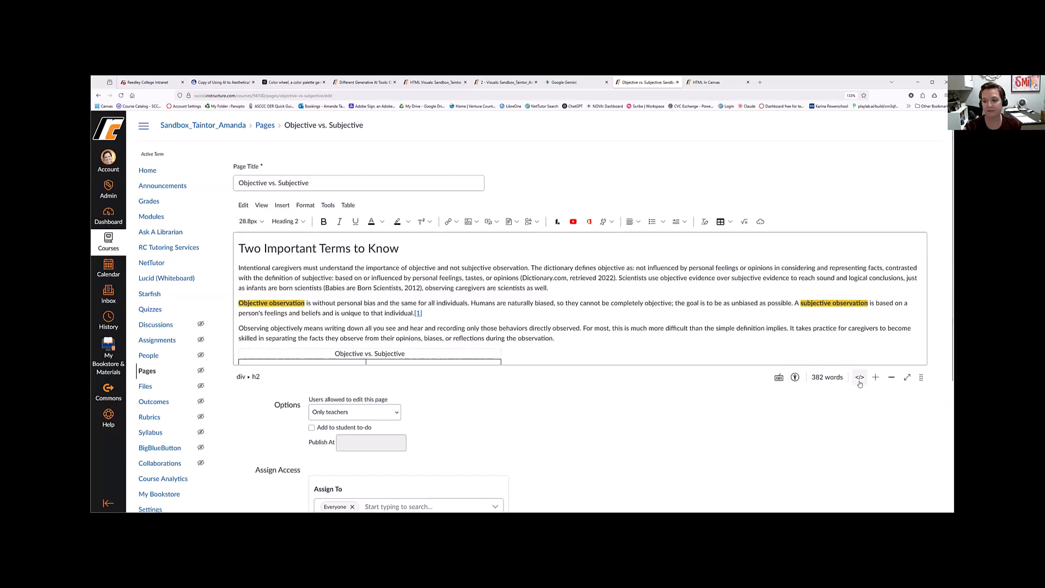
left_click(859, 381)
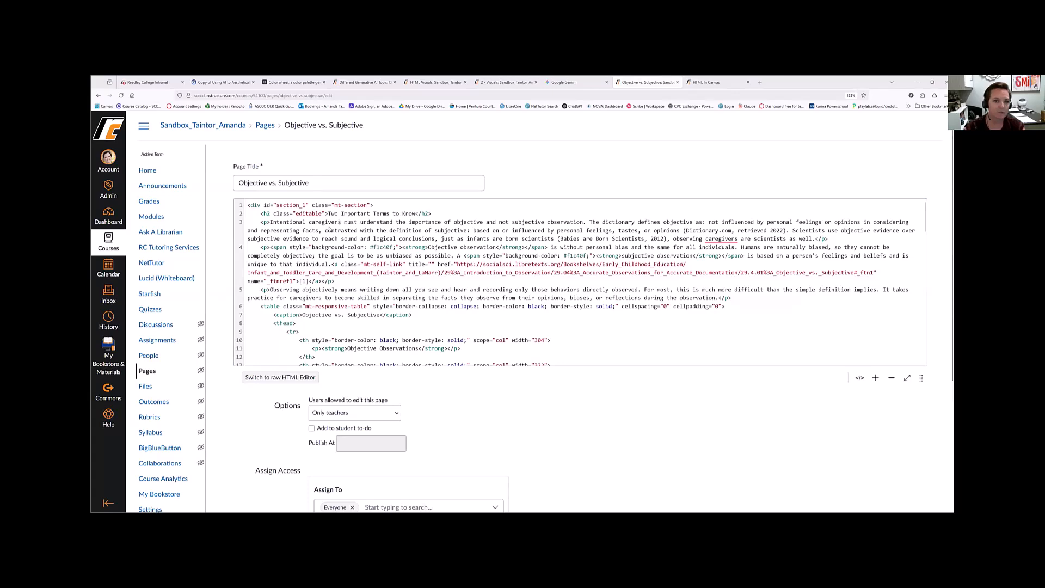
Review the page's HTML code from beginning to end, and select and copy all of it.
scroll(437, 323, "down", 6)
scroll(437, 323, "down", 5)
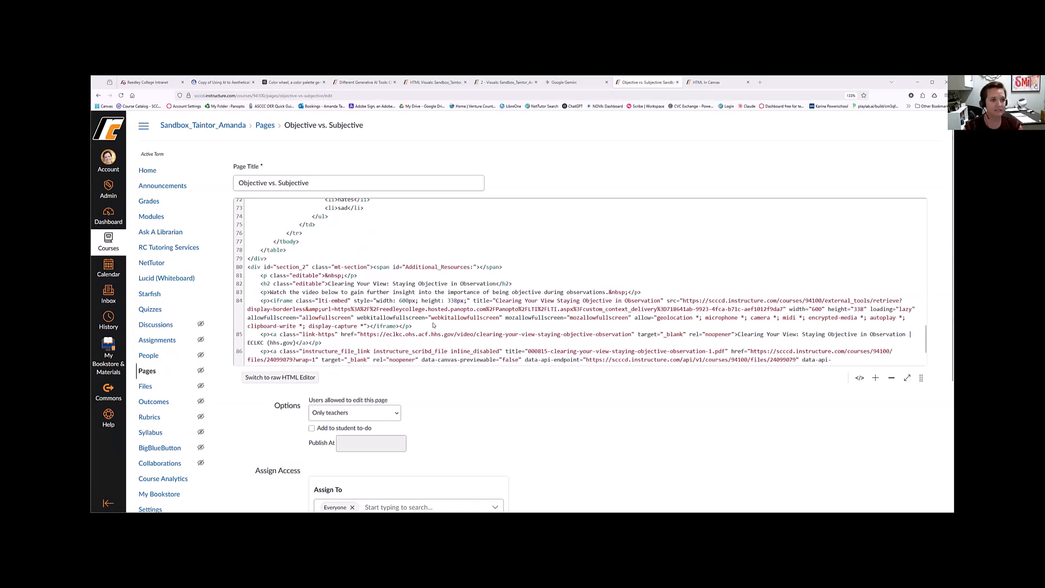
scroll(434, 326, "down", 1)
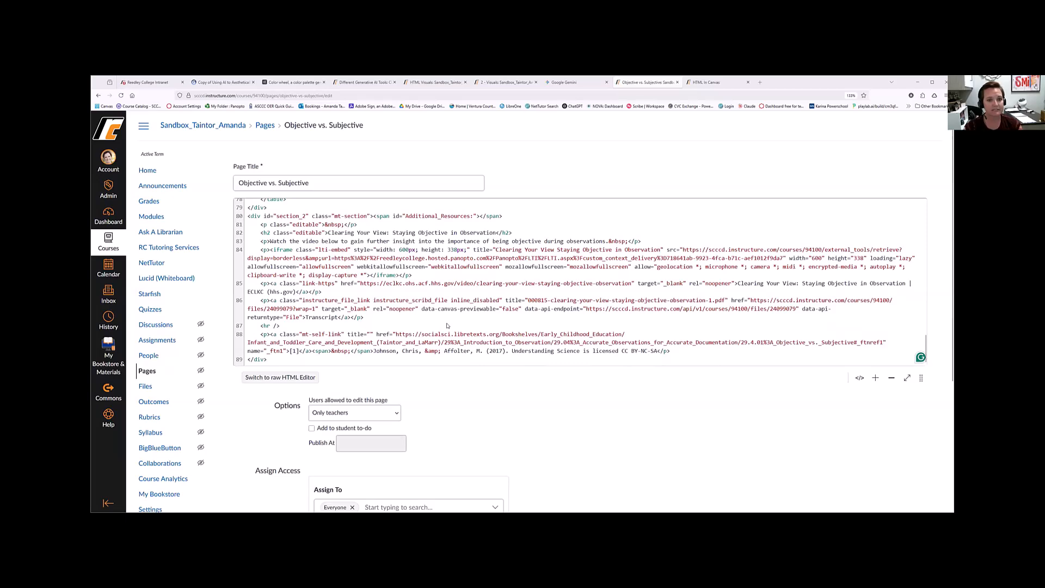
scroll(435, 324, "up", 12)
scroll(452, 317, "up", 2)
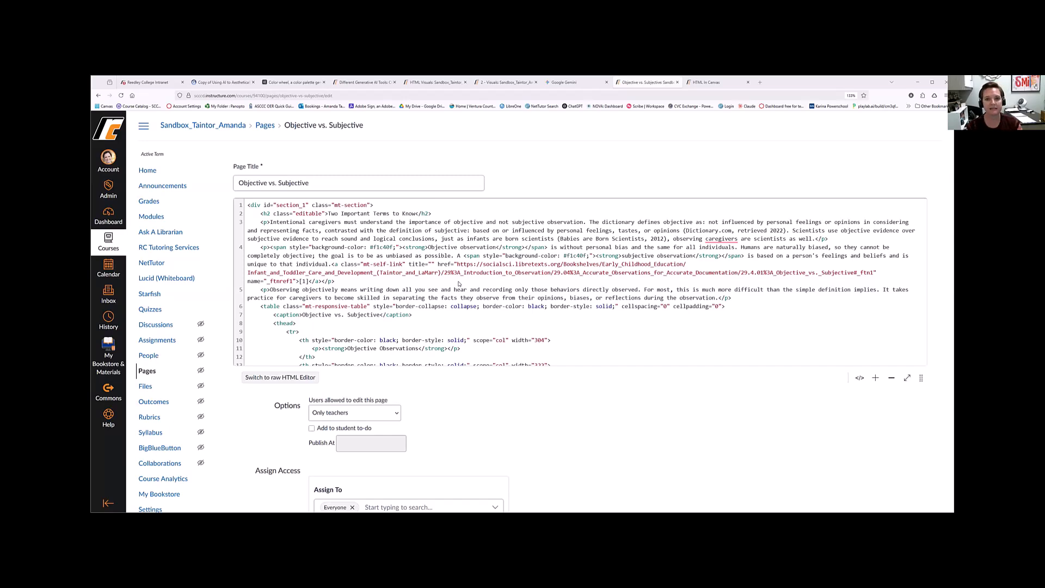
left_click(575, 321)
key("ctrl+a")
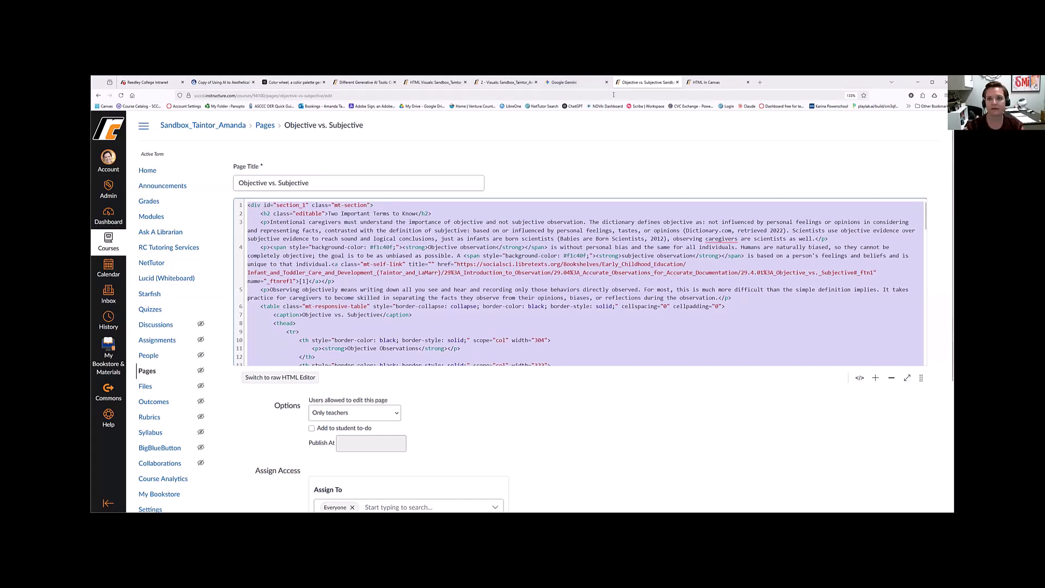
Switch to Google Gemini and look through the earlier themed page code in the "HTML - Infant/Toddler" chat.
left_click(566, 82)
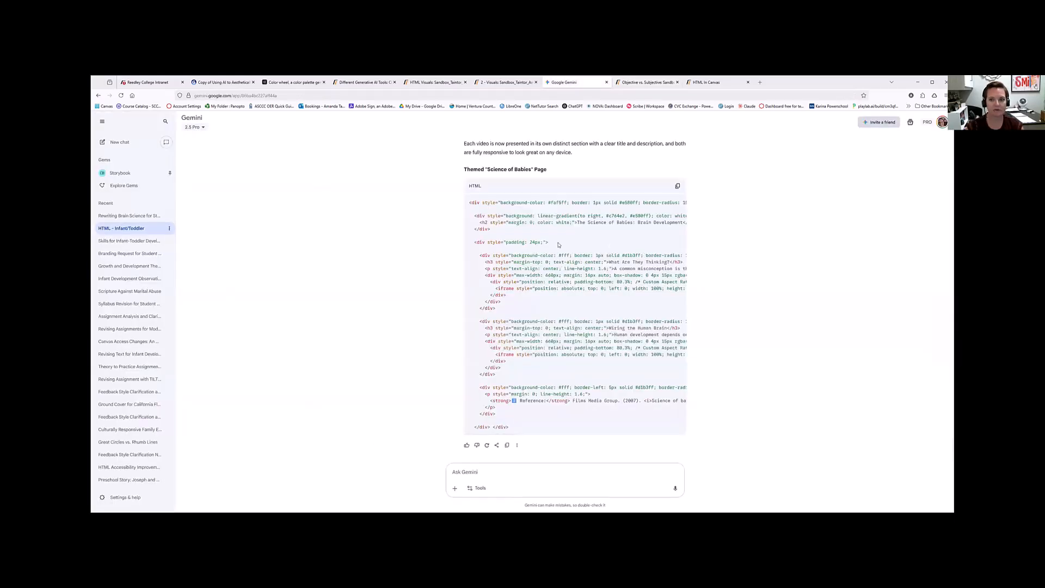
scroll(558, 245, "up", 3)
scroll(599, 295, "down", 3)
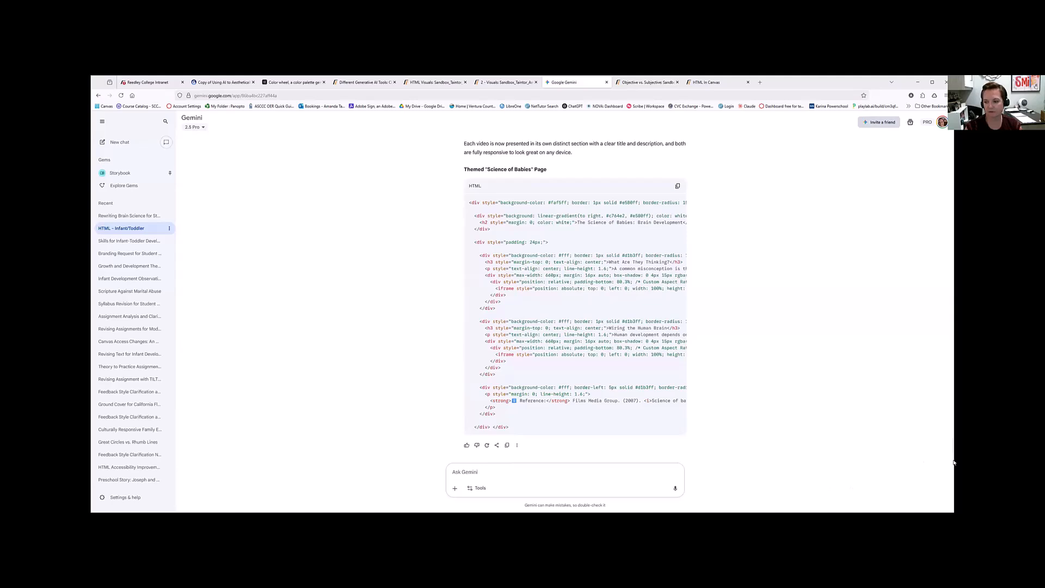
scroll(937, 167, "up", 10)
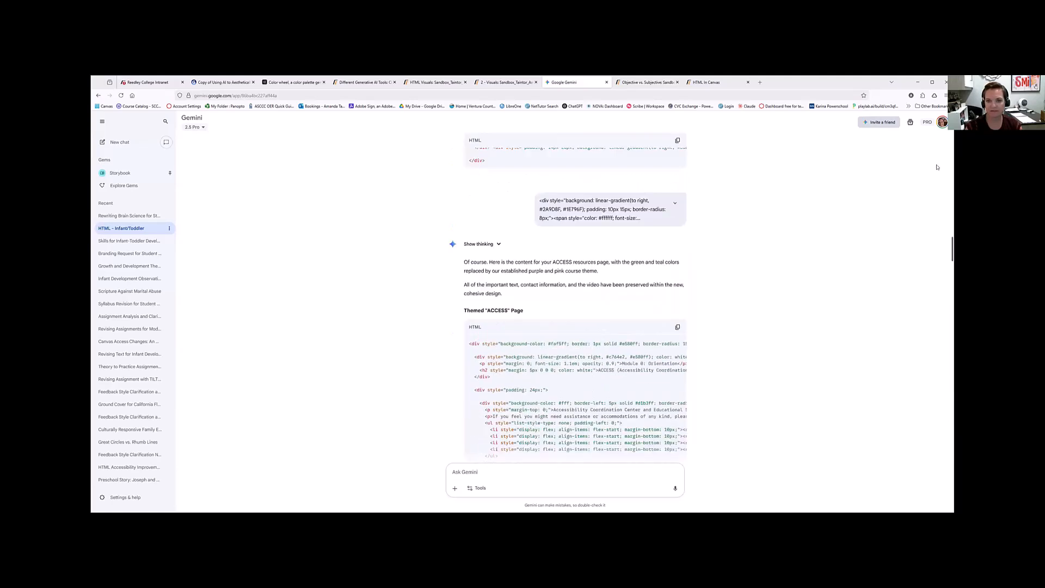
scroll(938, 167, "down", 15)
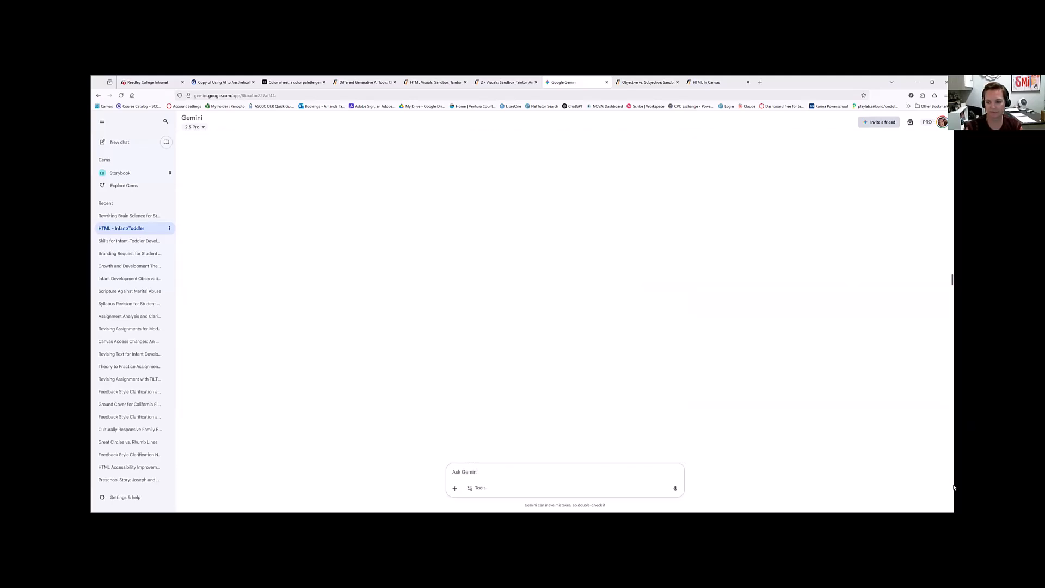
scroll(751, 427, "down", 5)
scroll(581, 466, "down", 2)
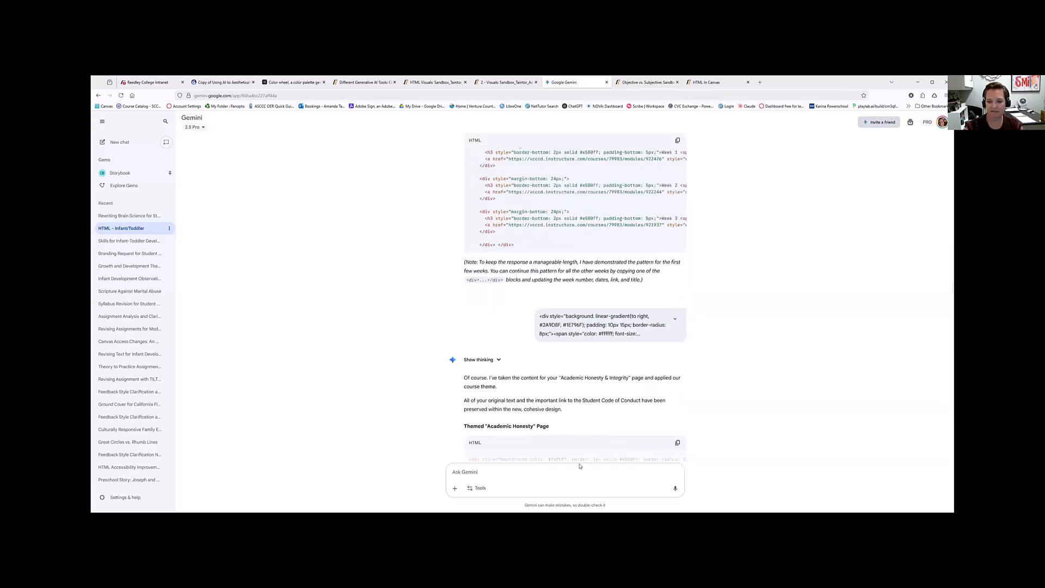
scroll(581, 466, "down", 3)
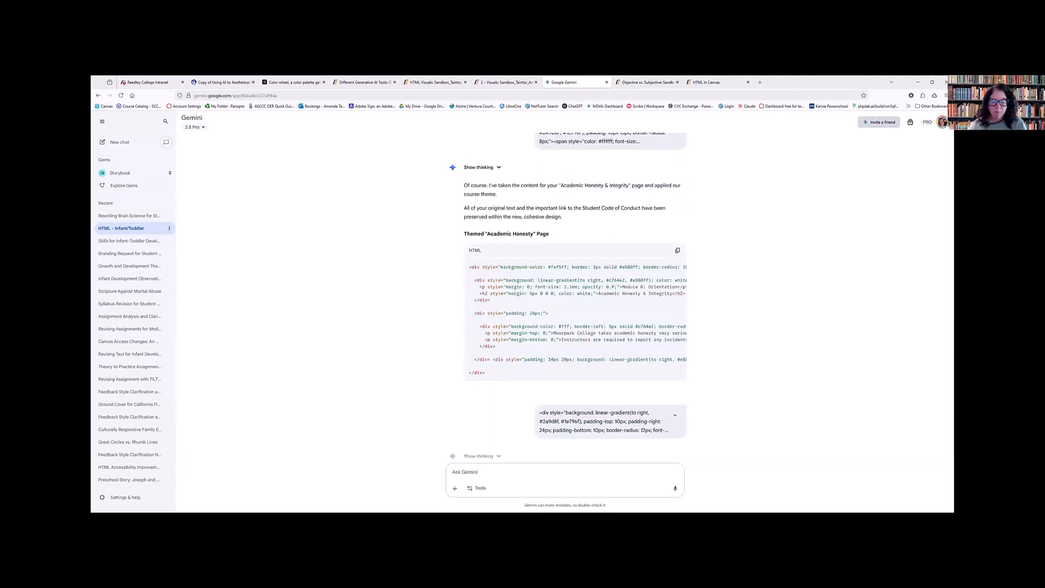
Enlarge the Gemini page to 170% browser zoom.
left_click(945, 95)
left_click(935, 247)
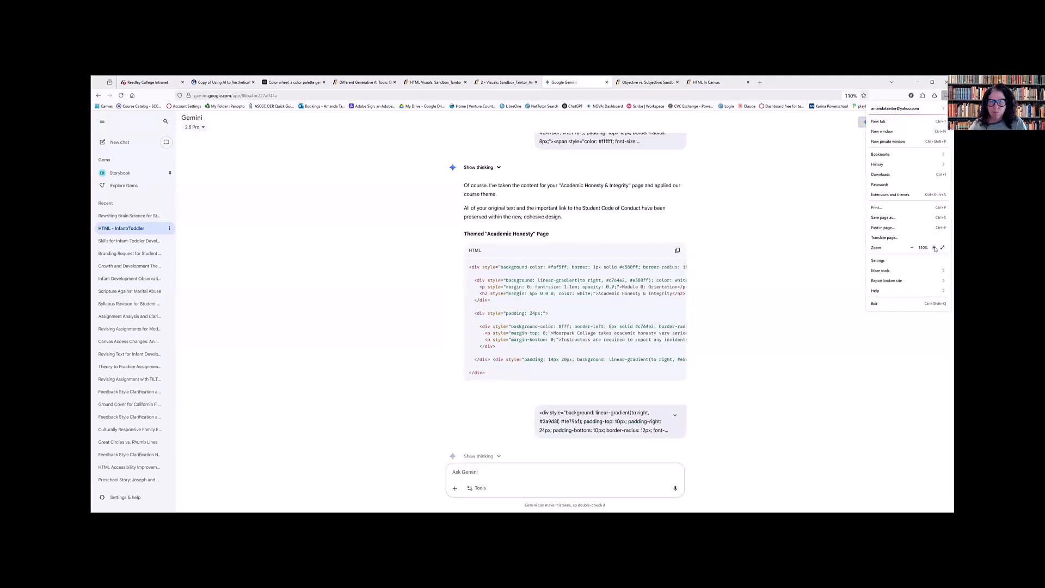
left_click(935, 248)
left_click(935, 248)
left_click(935, 247)
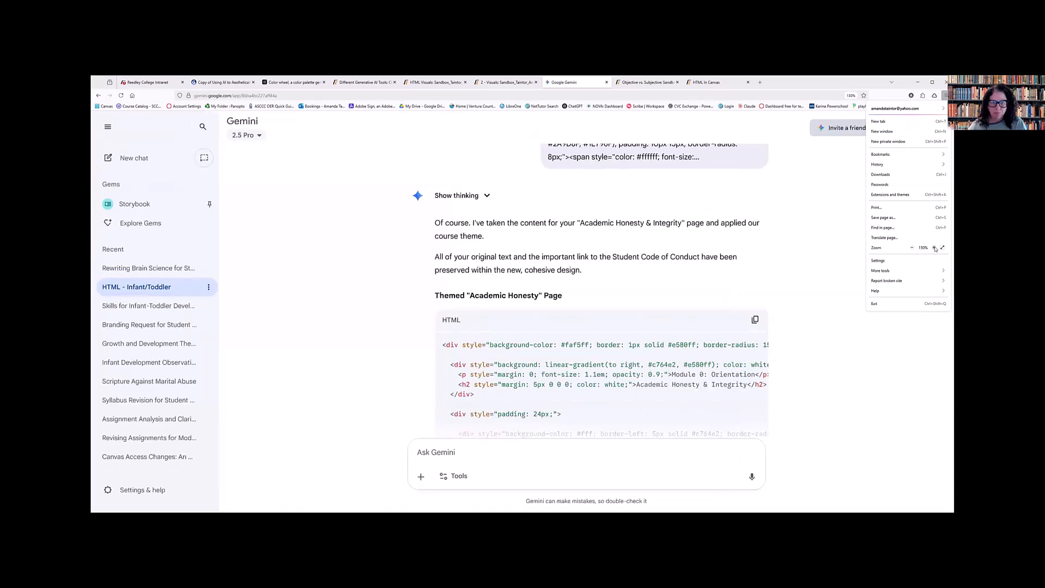
left_click(935, 248)
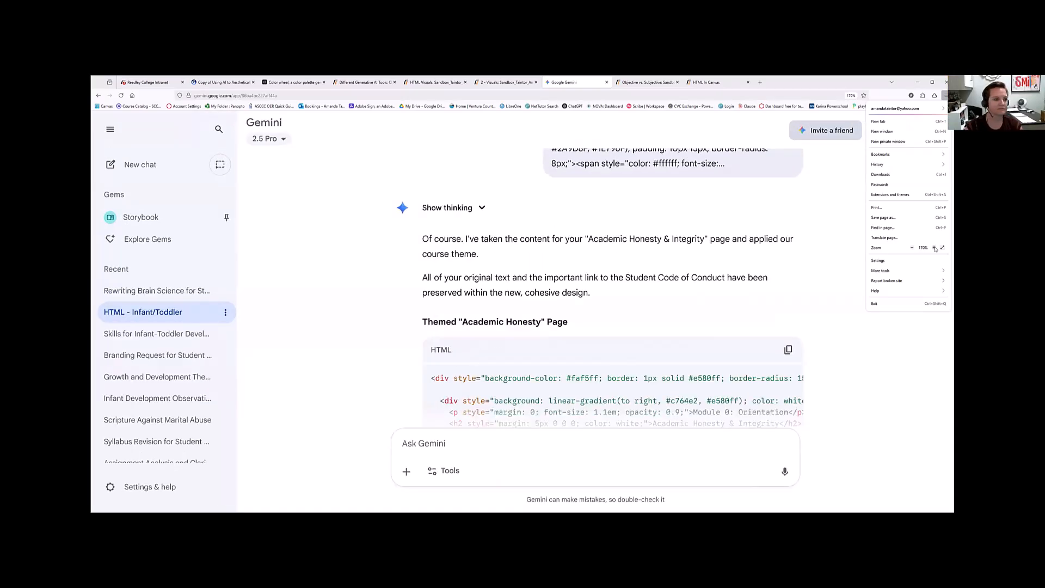
left_click(660, 334)
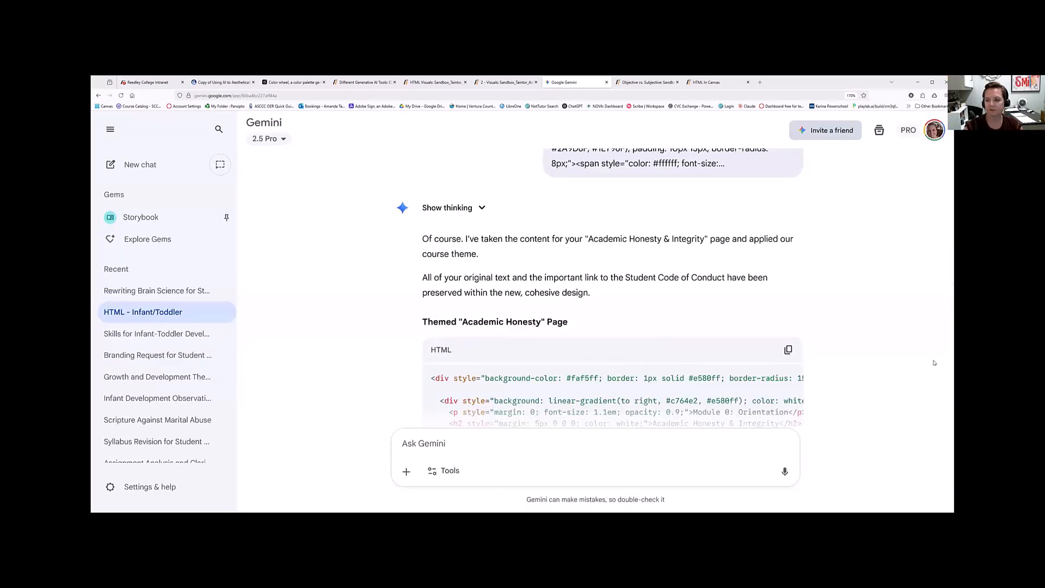
Review the earlier "Course Calendar", "Student Support Services" and "ACCESS" page conversions in the chat.
scroll(925, 386, "up", 14)
scroll(913, 365, "down", 12)
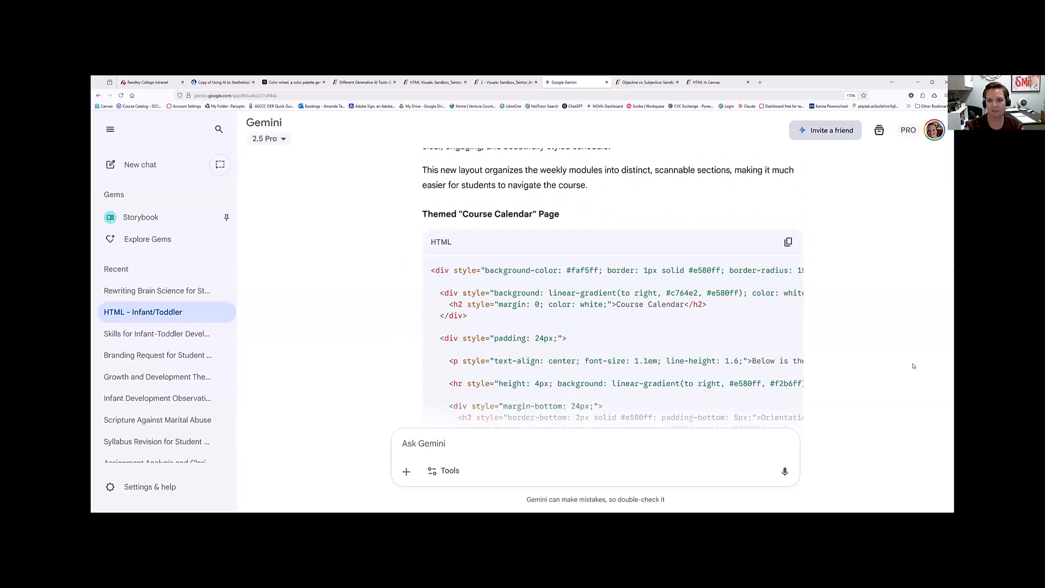
scroll(913, 364, "up", 10)
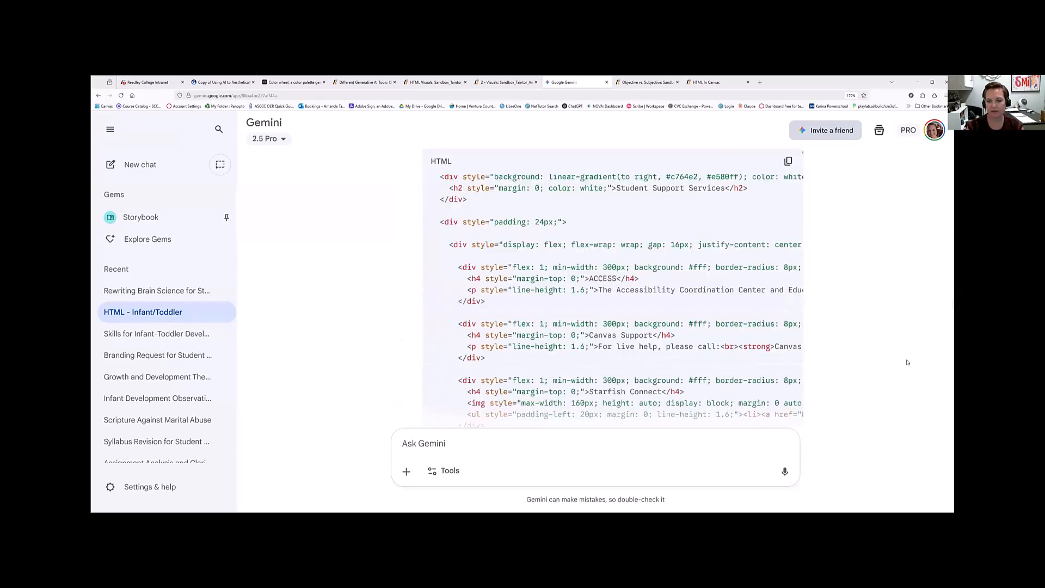
scroll(902, 365, "down", 15)
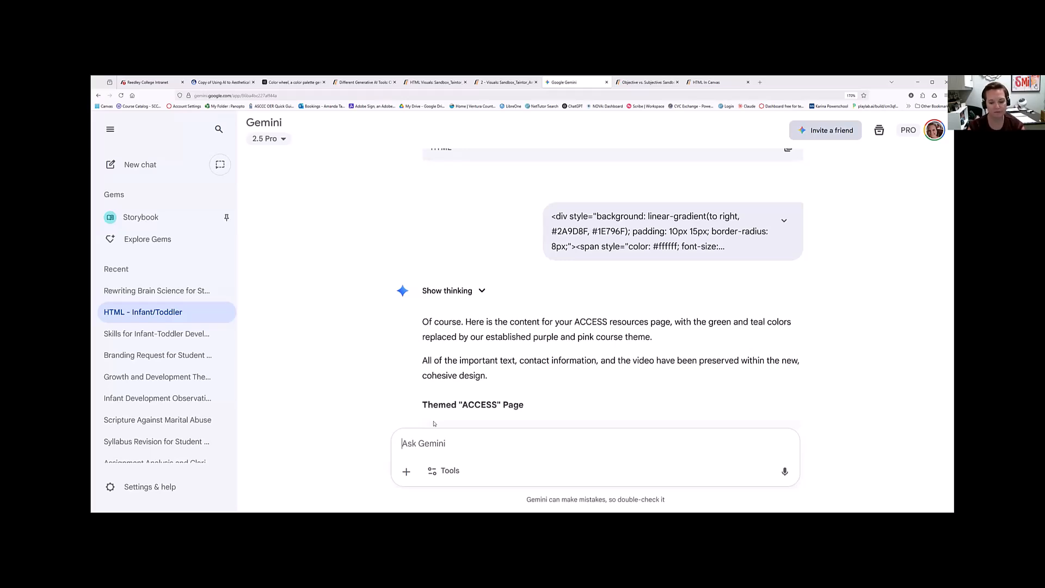
Write the prompt "Here is another page,apply our theme. Please do not delete or modify content" and paste the copied page HTML below it.
type("Here is ")
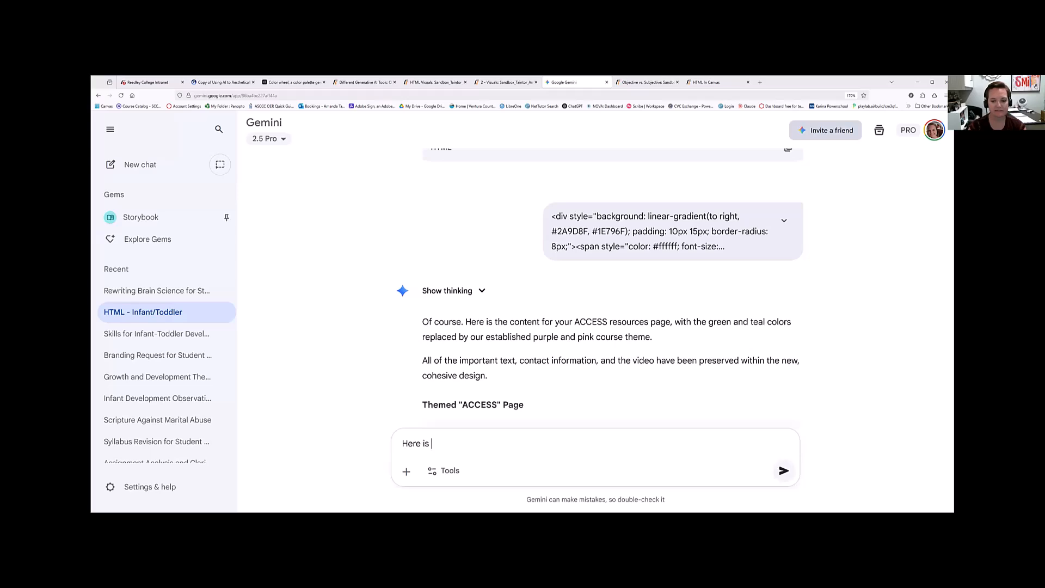
type("another page,a")
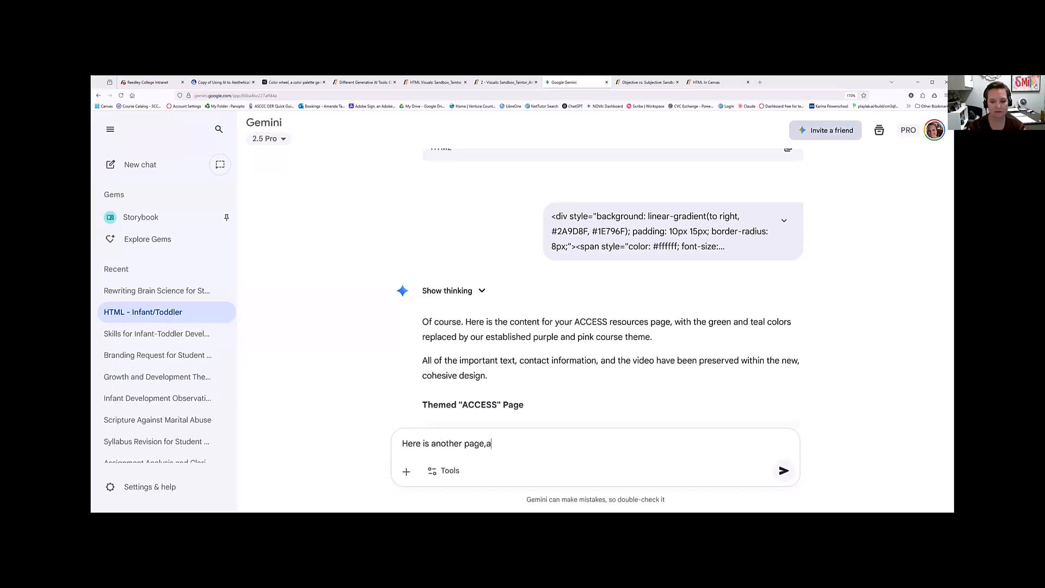
type("pply our theme. Please")
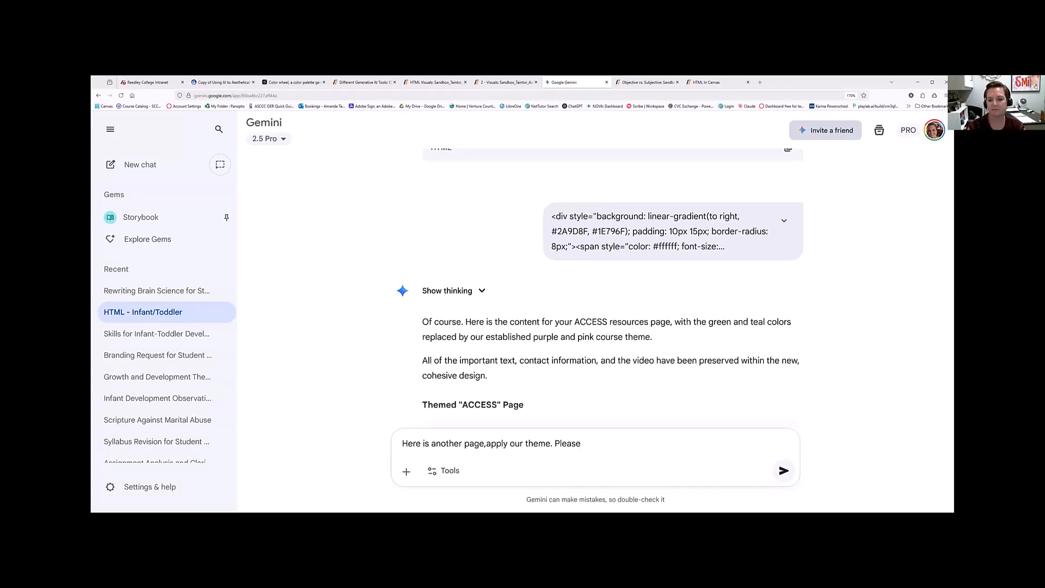
type("do not delete,")
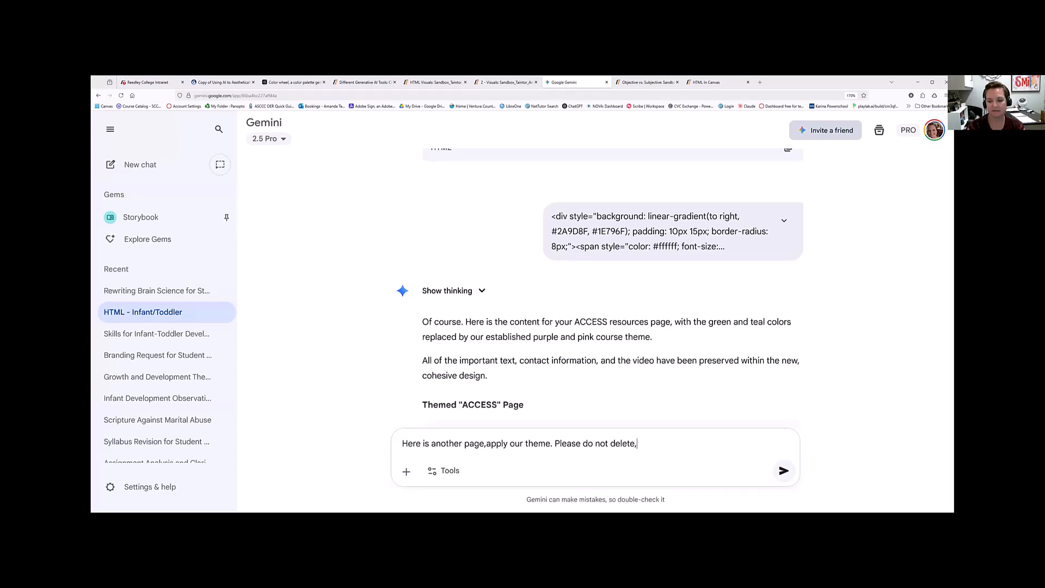
key("BackSpace")
type("or modify content")
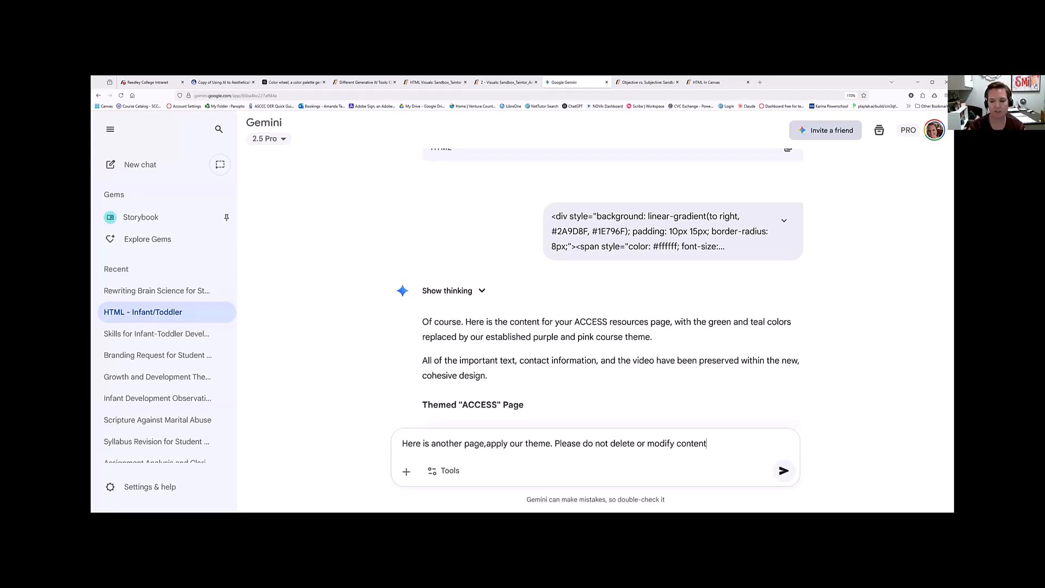
key("shift+Return")
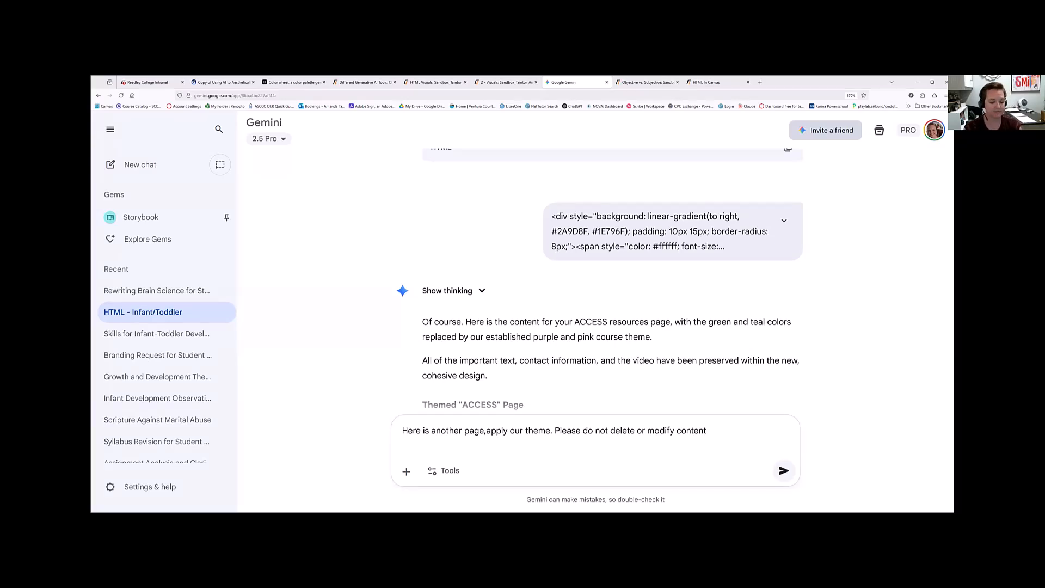
key("ctrl+v")
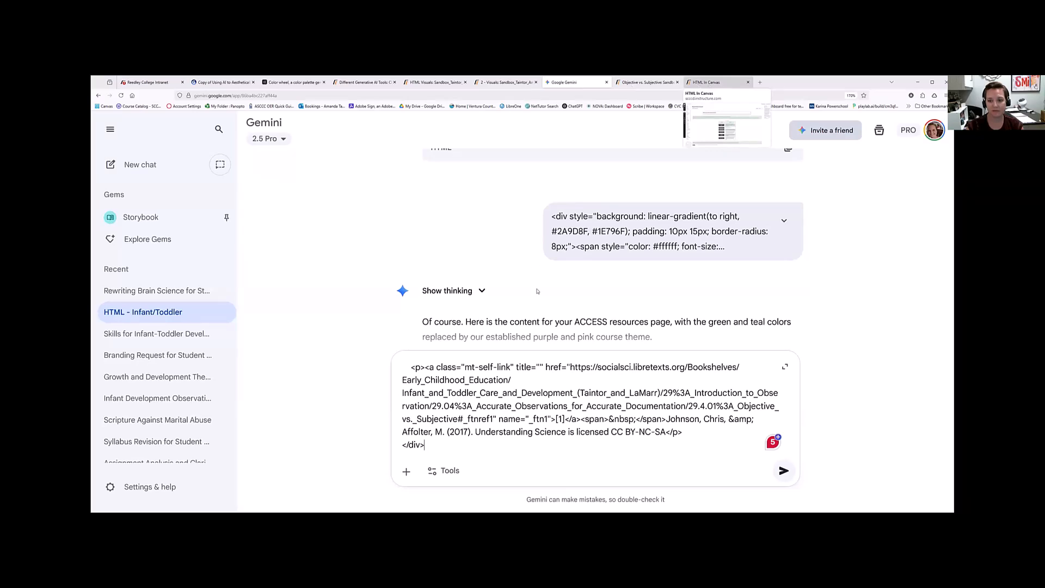
Send the prompt with the pasted HTML so Gemini generates the themed page code.
key("ctrl+Tab")
left_click(566, 82)
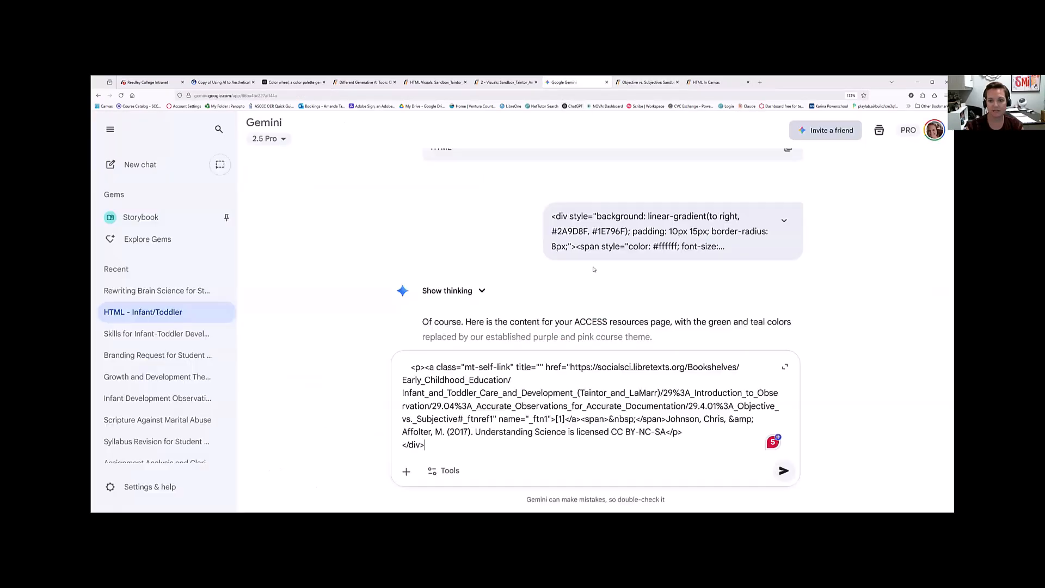
left_click(784, 470)
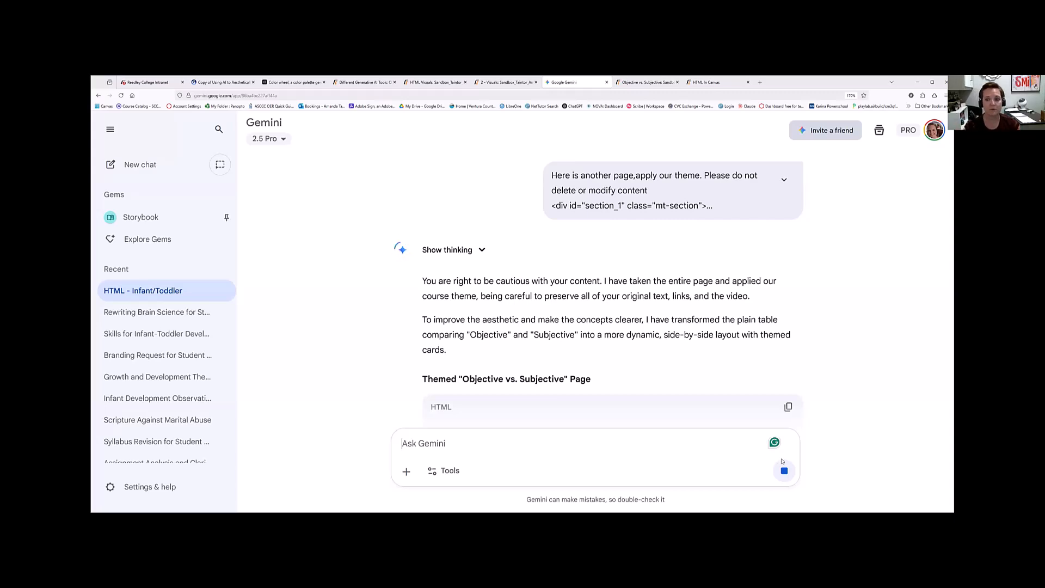
left_click(784, 470)
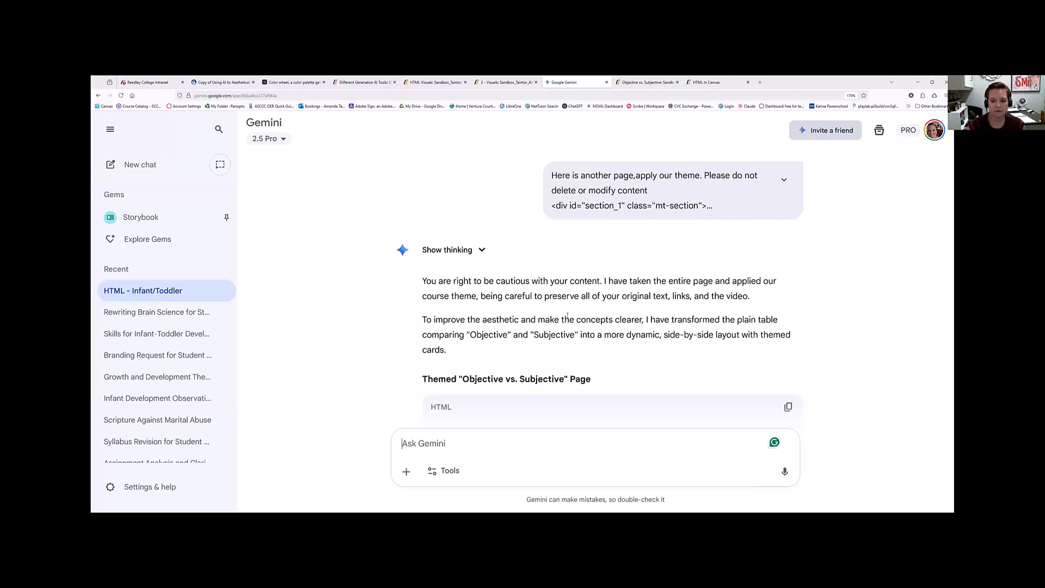
Look over the response and copy the generated HTML code of the themed "Objective vs. Subjective" page.
scroll(567, 316, "down", 5)
scroll(567, 315, "up", 3)
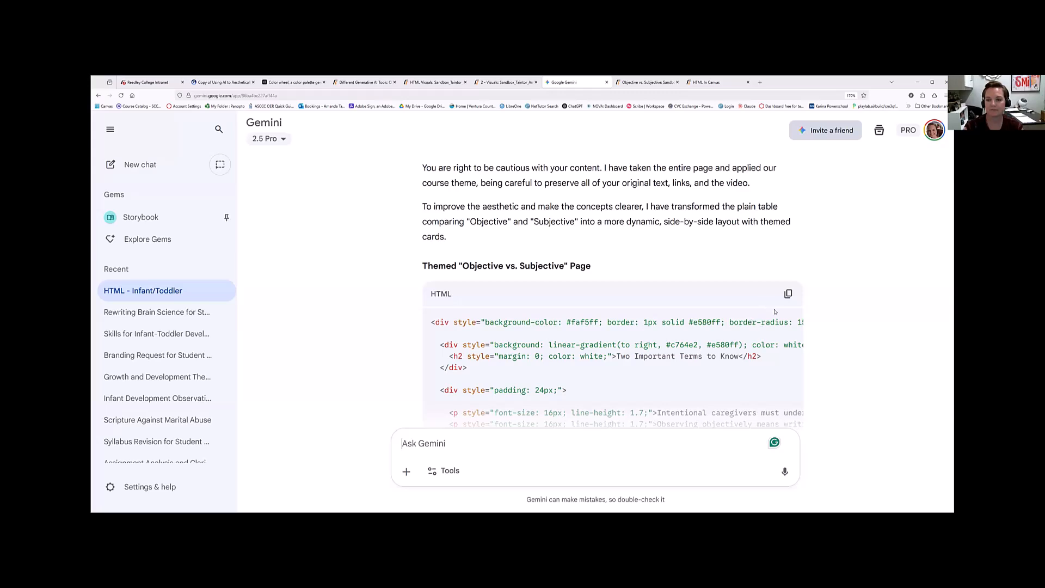
left_click(788, 294)
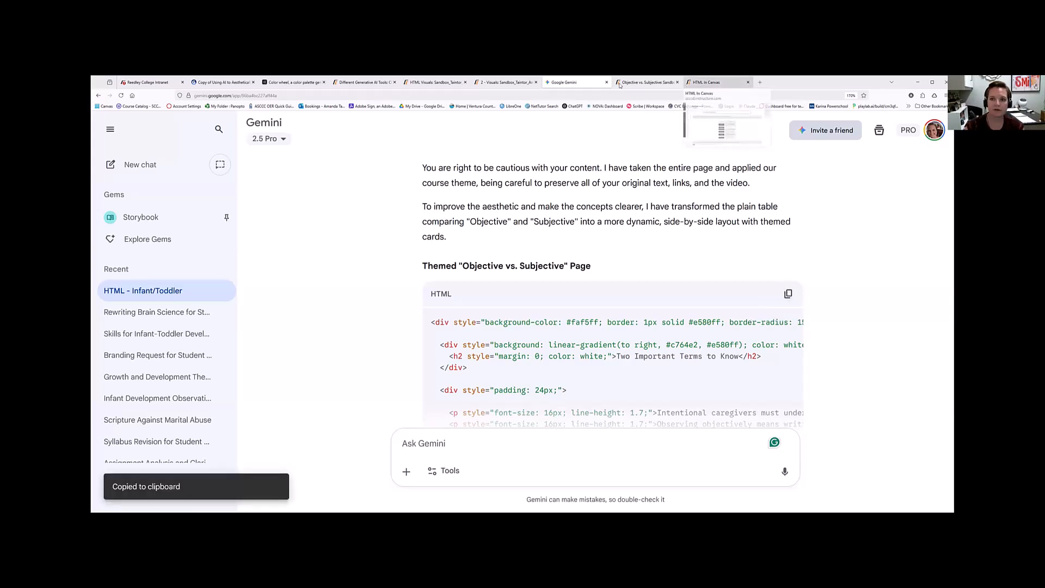
Return to the Objective vs. Subjective page editor in Canvas and paste the generated HTML above the existing page code.
left_click(619, 83)
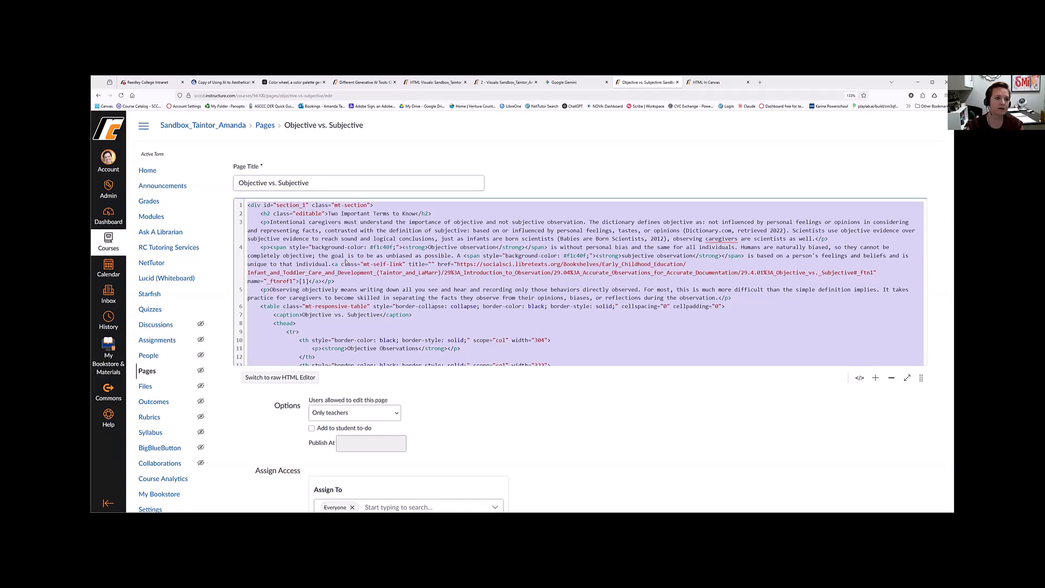
left_click(249, 205)
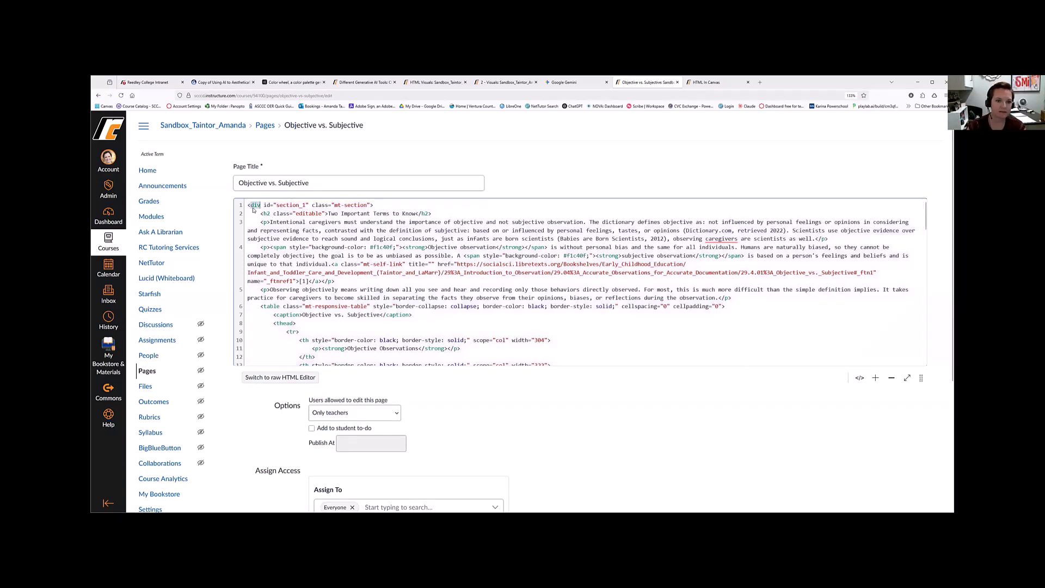
left_click(248, 207)
key("Return")
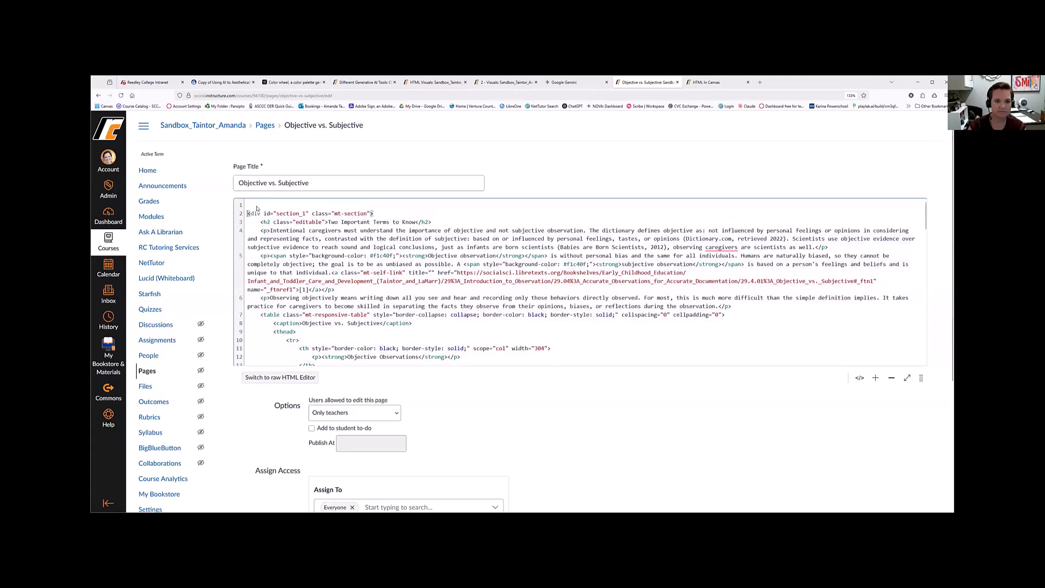
key("Return")
left_click(257, 209)
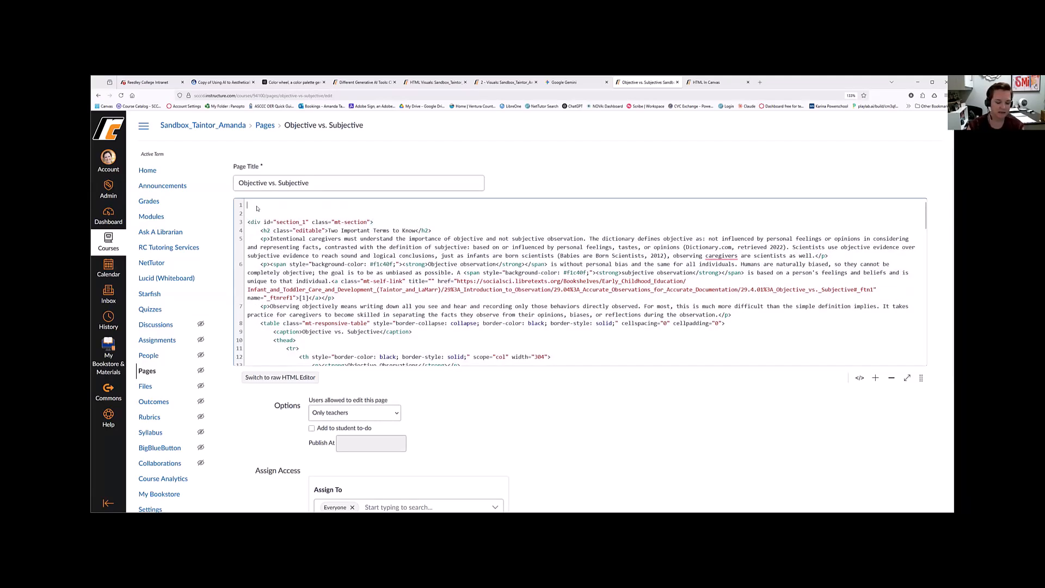
key("ctrl+End")
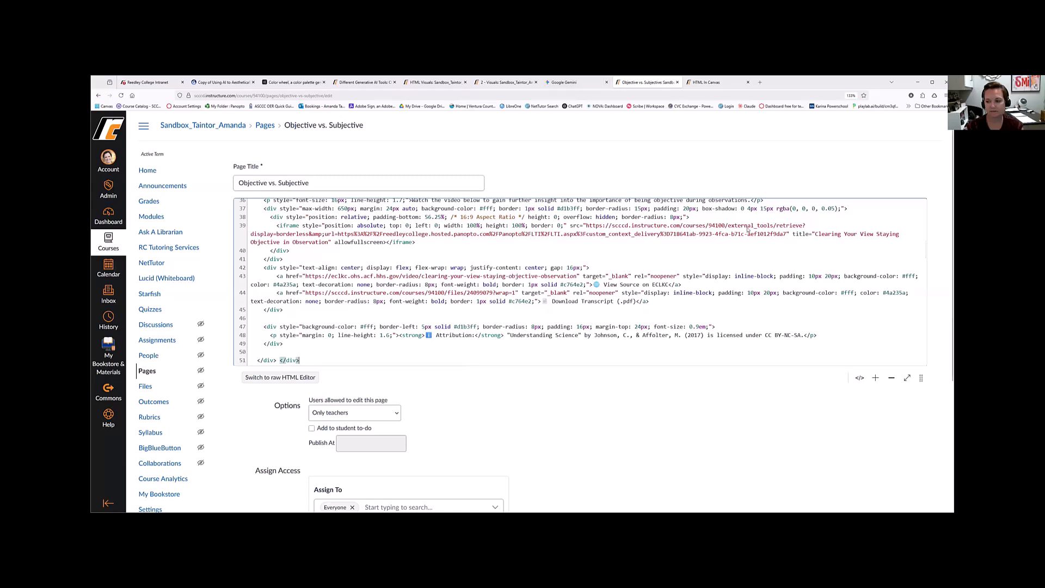
Show the page in the visual editor and enlarge the editing area to full screen.
left_click(859, 379)
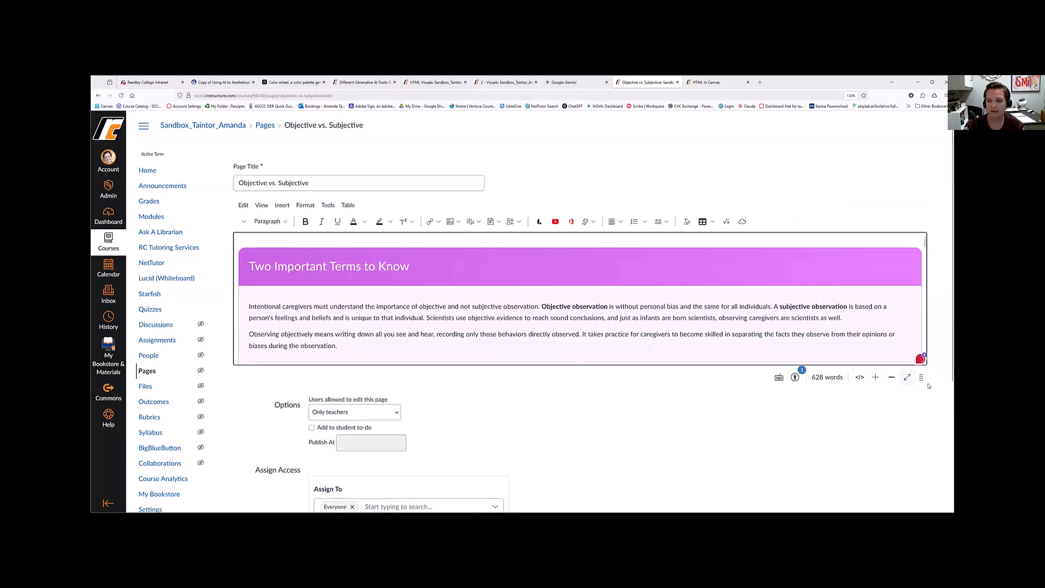
left_click_drag(921, 377, 921, 495)
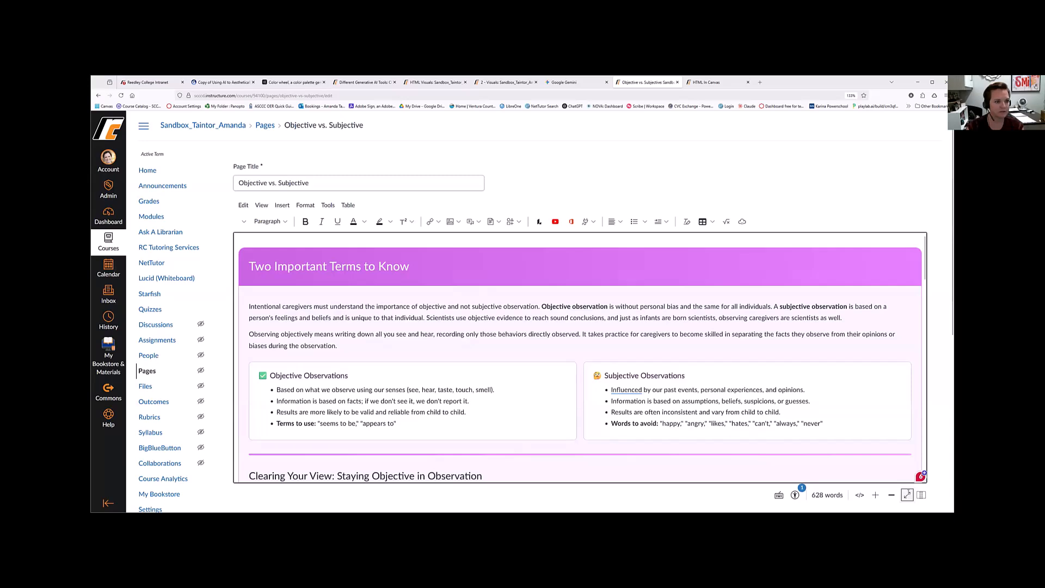
left_click(906, 495)
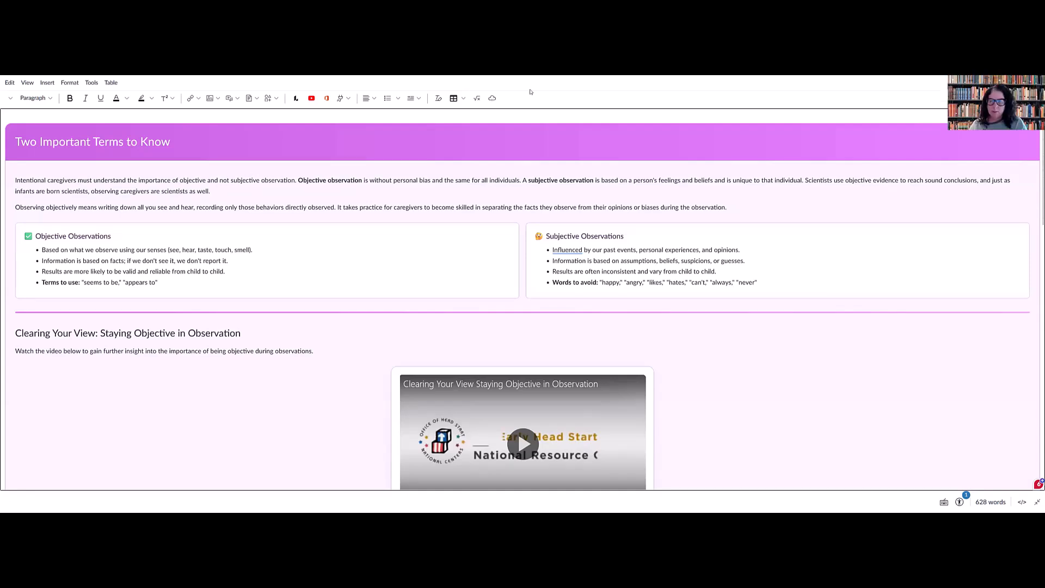
Compare the themed section's text, cards, video and links with the original content and table below it.
scroll(769, 344, "down", 3)
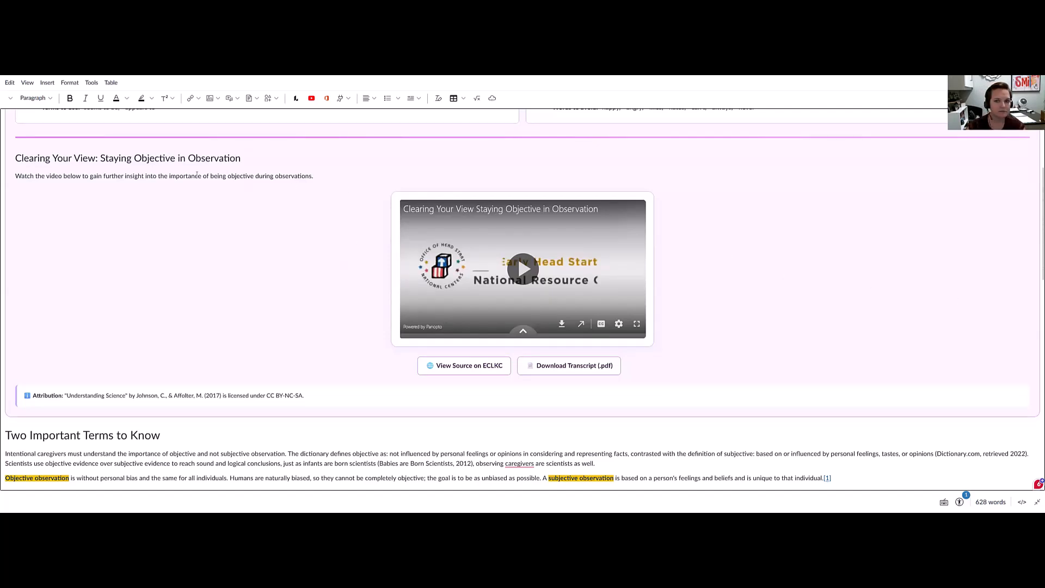
scroll(495, 190, "up", 3)
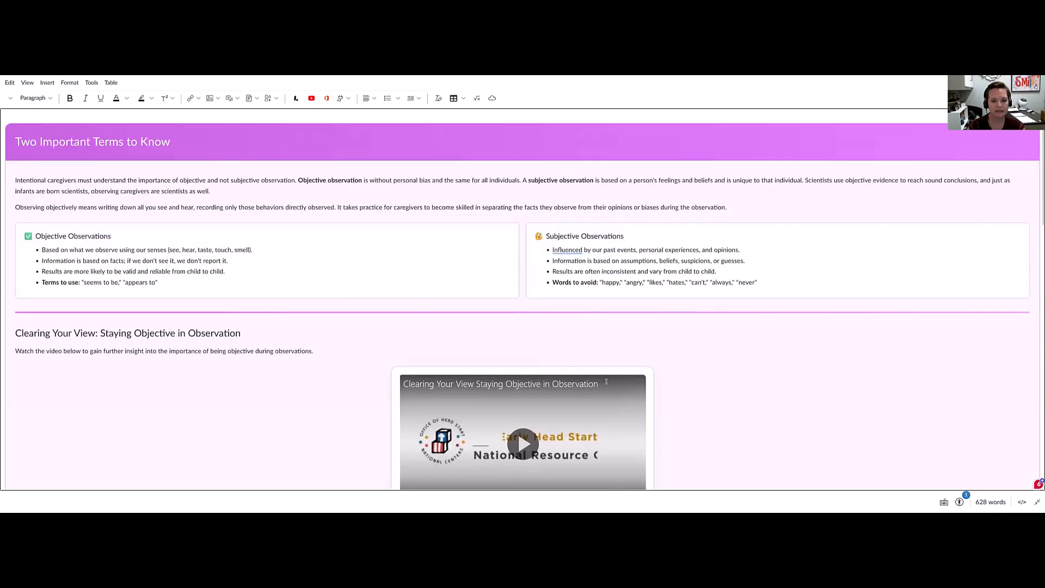
scroll(536, 363, "down", 5)
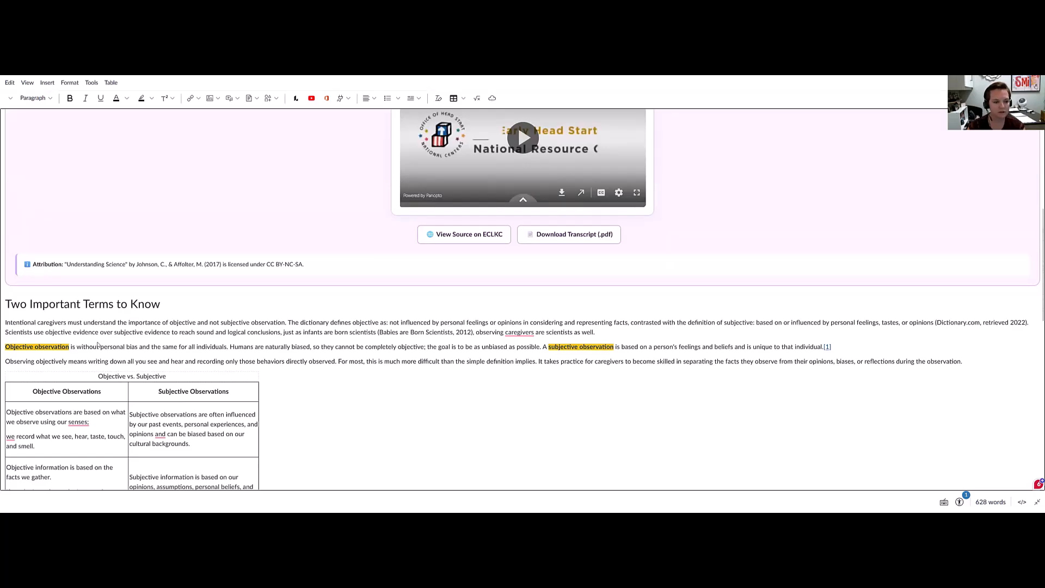
scroll(436, 341, "down", 4)
scroll(489, 328, "up", 9)
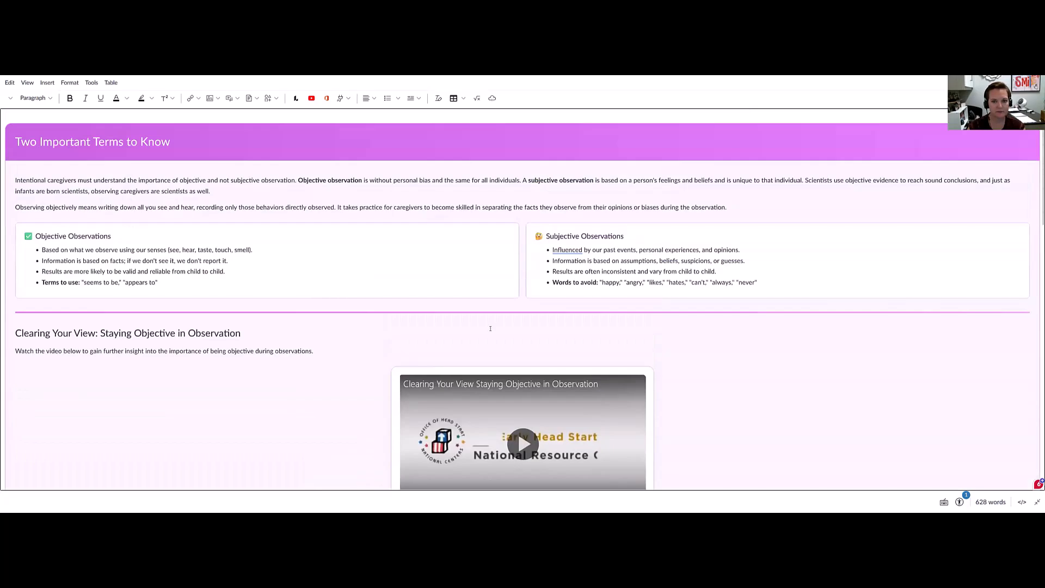
scroll(210, 351, "down", 8)
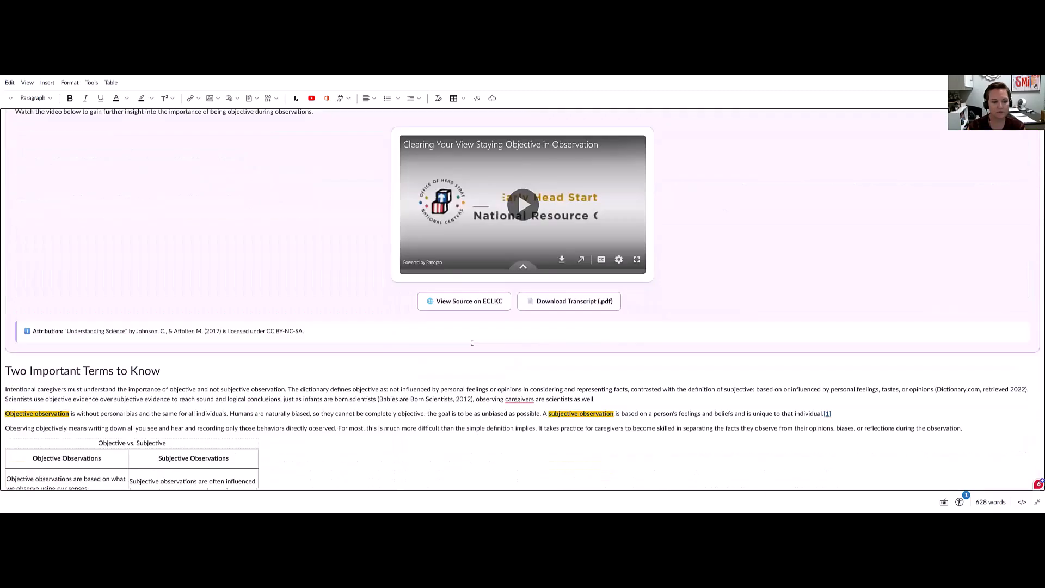
scroll(194, 358, "up", 9)
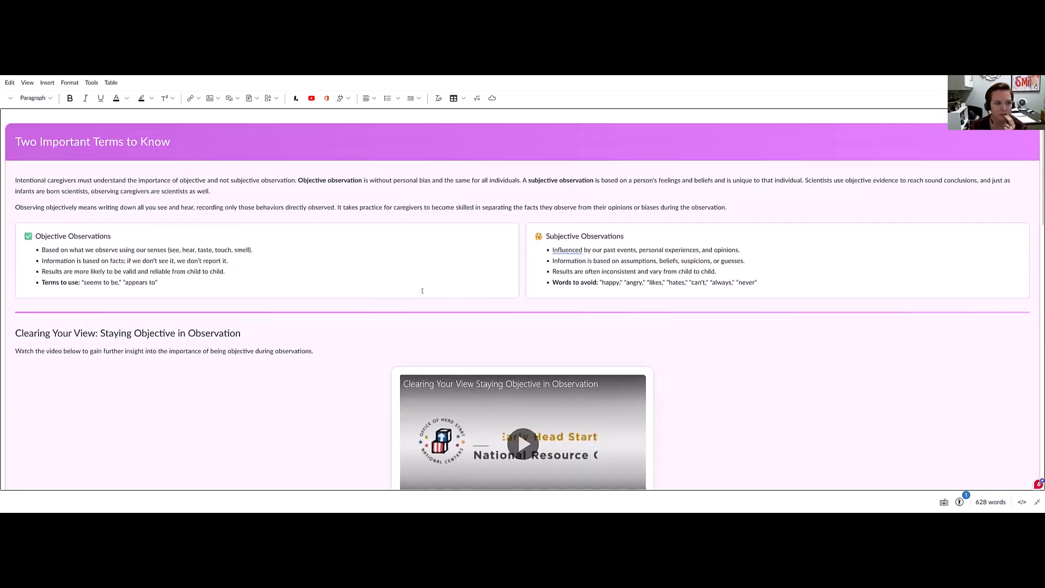
scroll(360, 300, "down", 10)
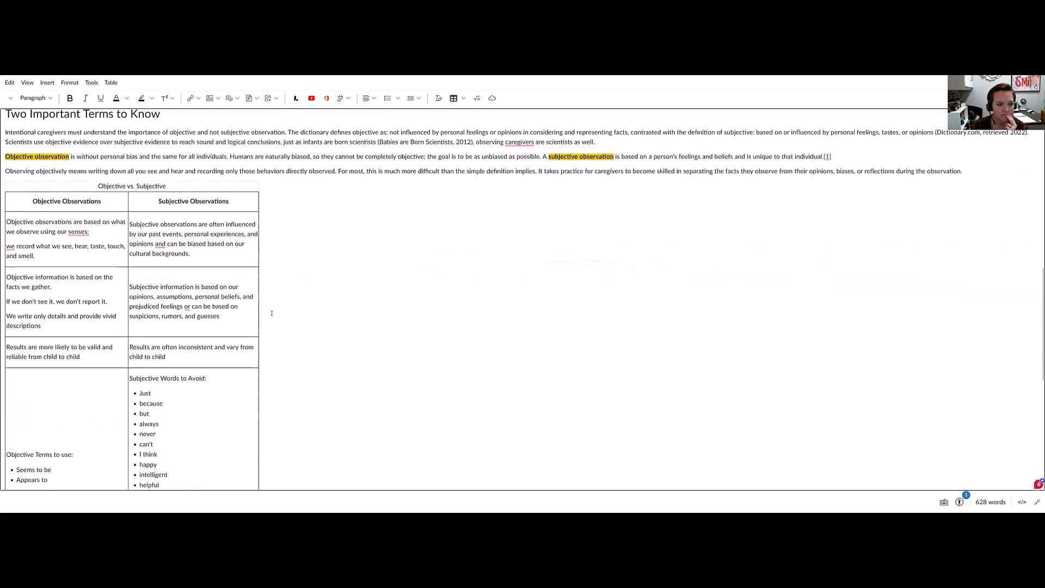
scroll(193, 308, "up", 2)
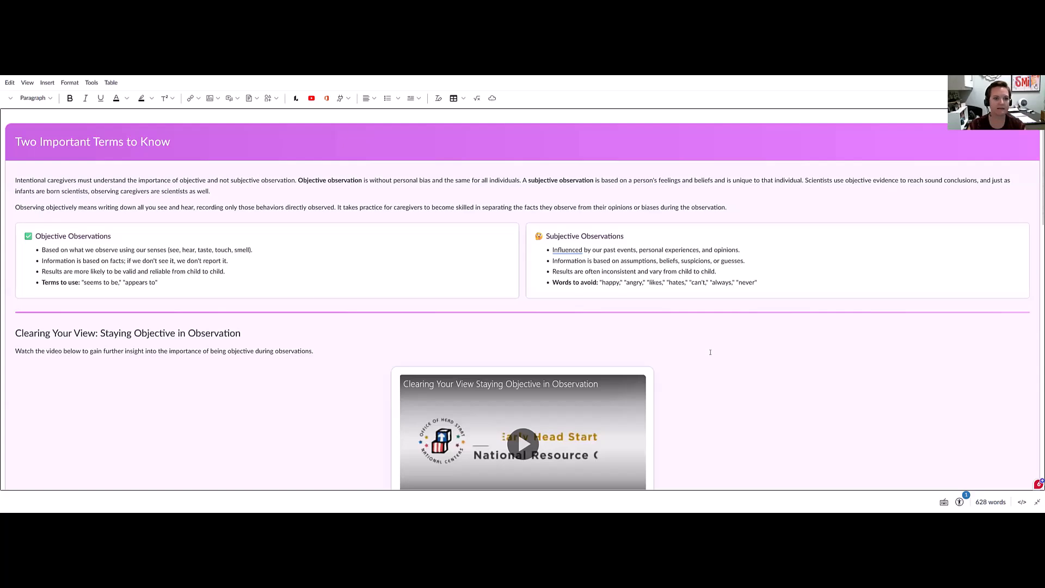
scroll(710, 349, "down", 5)
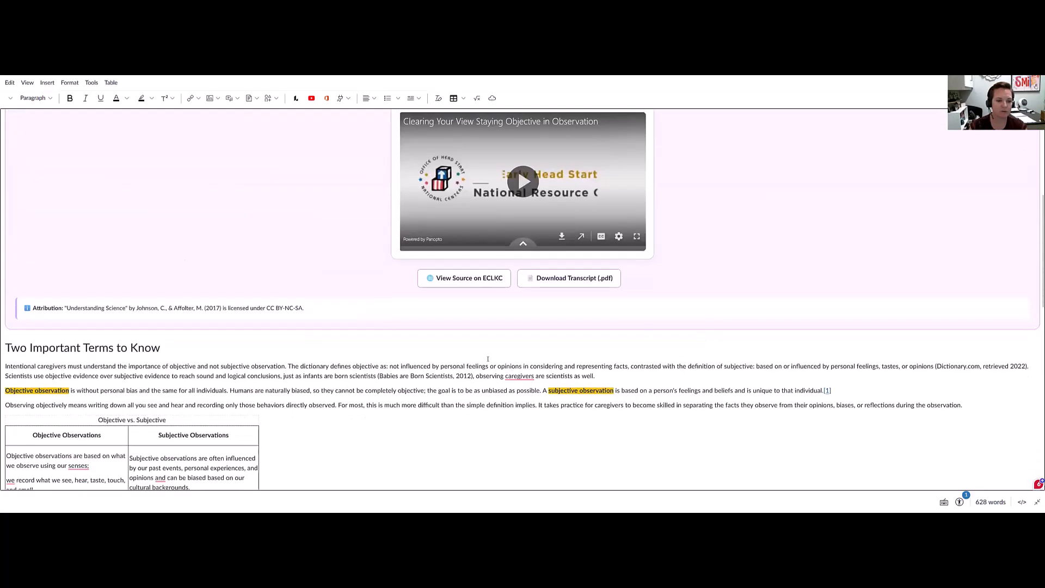
scroll(256, 380, "down", 5)
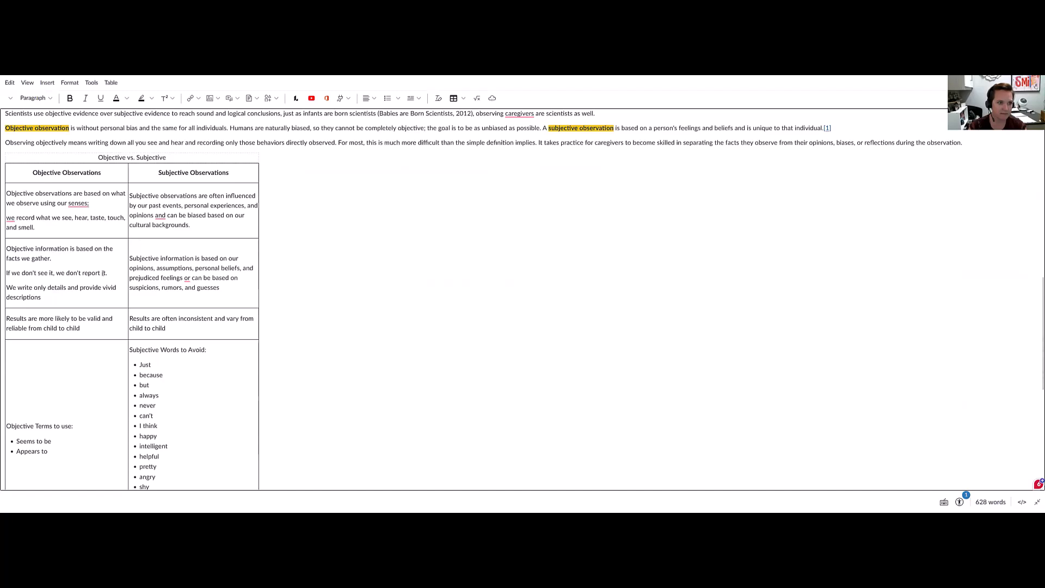
scroll(127, 268, "up", 10)
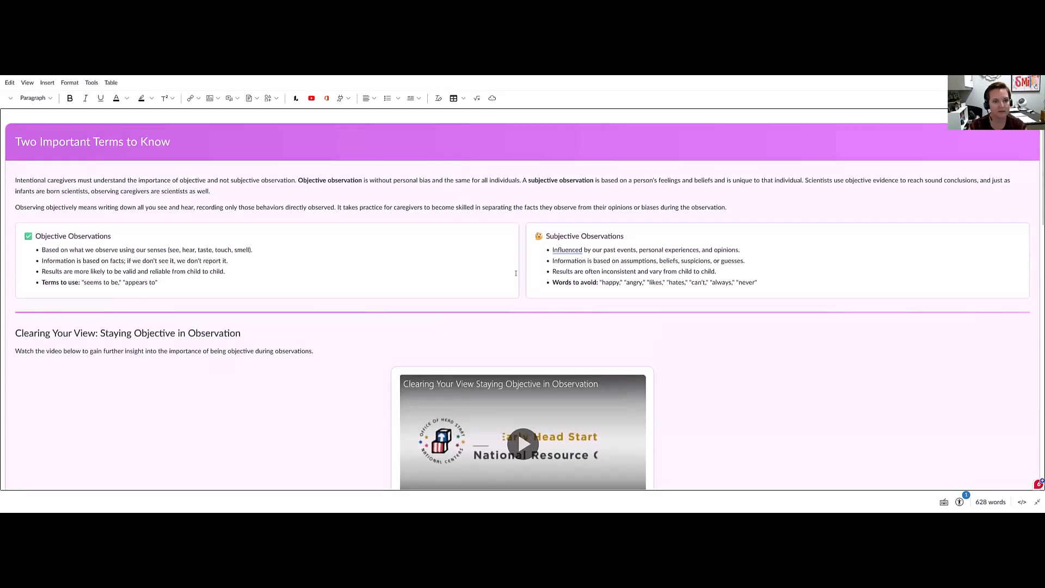
scroll(515, 273, "down", 10)
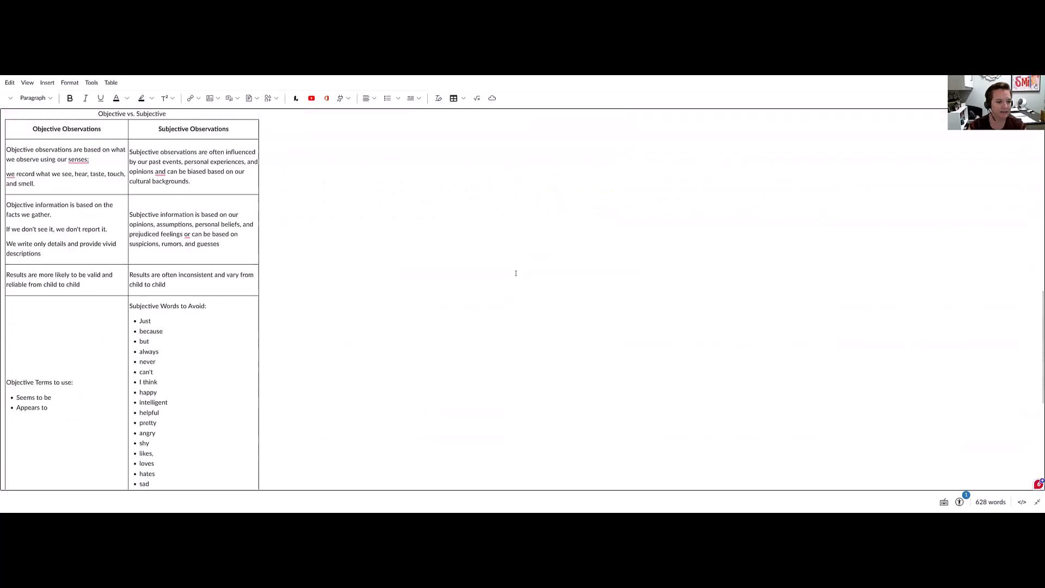
scroll(516, 273, "down", 5)
scroll(516, 273, "up", 10)
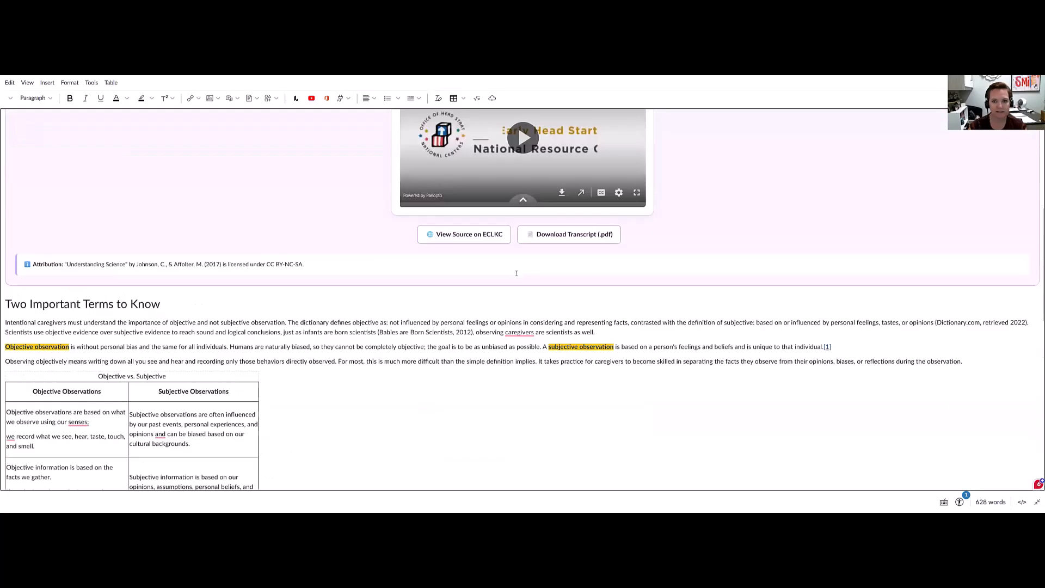
scroll(517, 272, "up", 3)
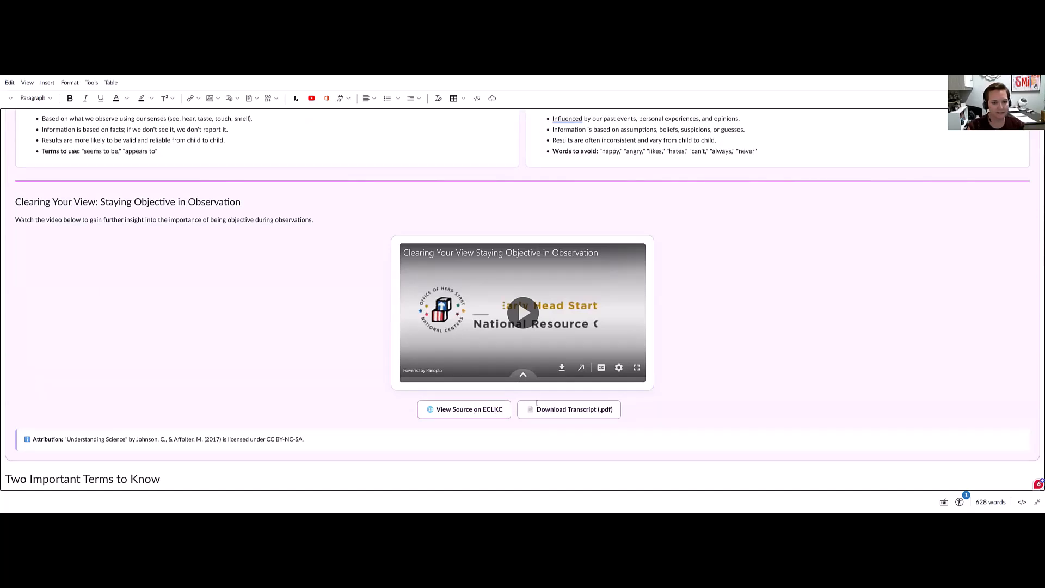
scroll(738, 392, "down", 3)
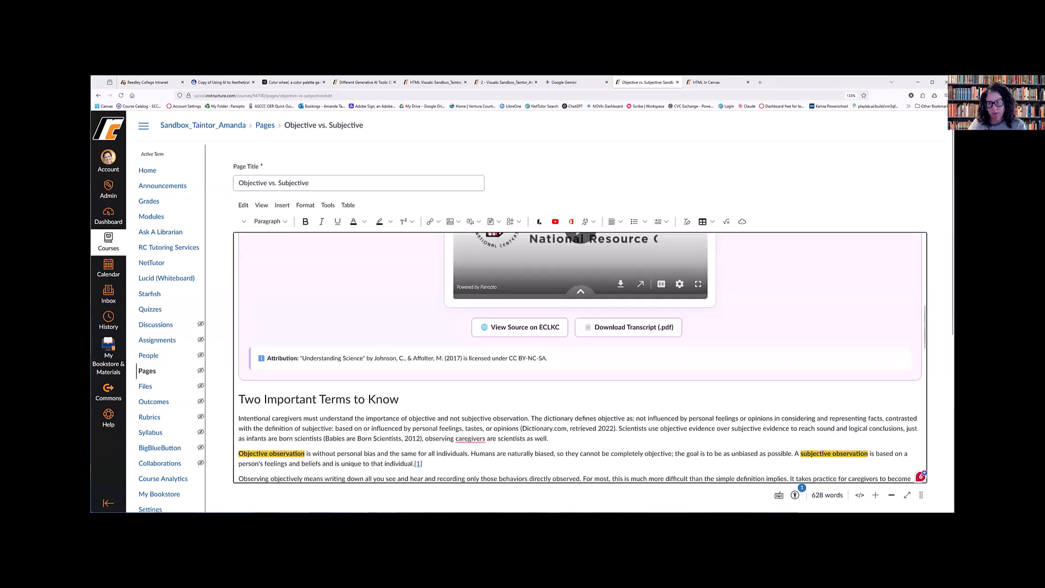
scroll(564, 423, "down", 1)
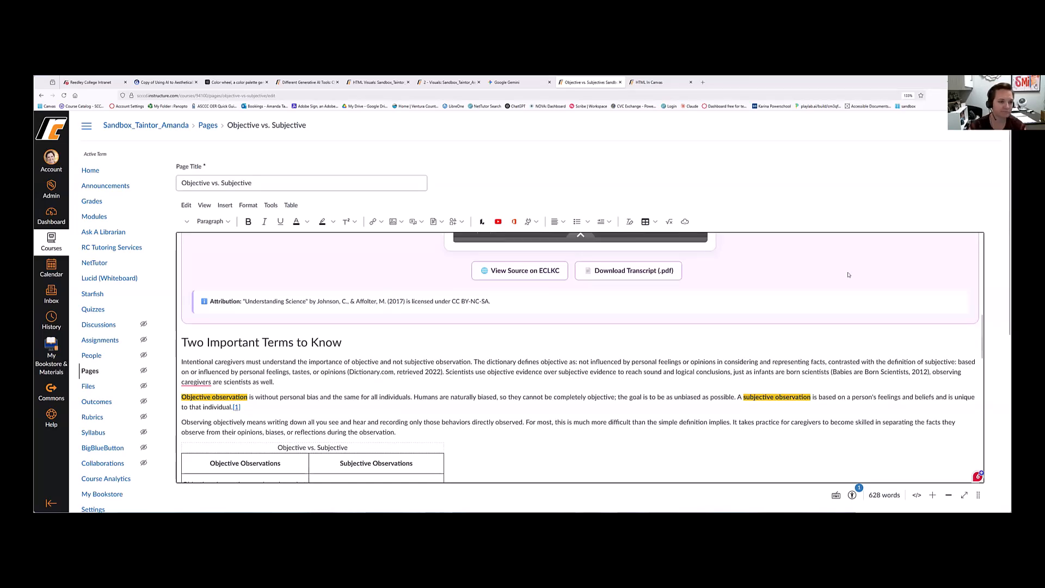
Discard the unsaved edits to the Objective vs. Subjective page and switch to the Gamma presentation.
scroll(989, 486, "down", 5)
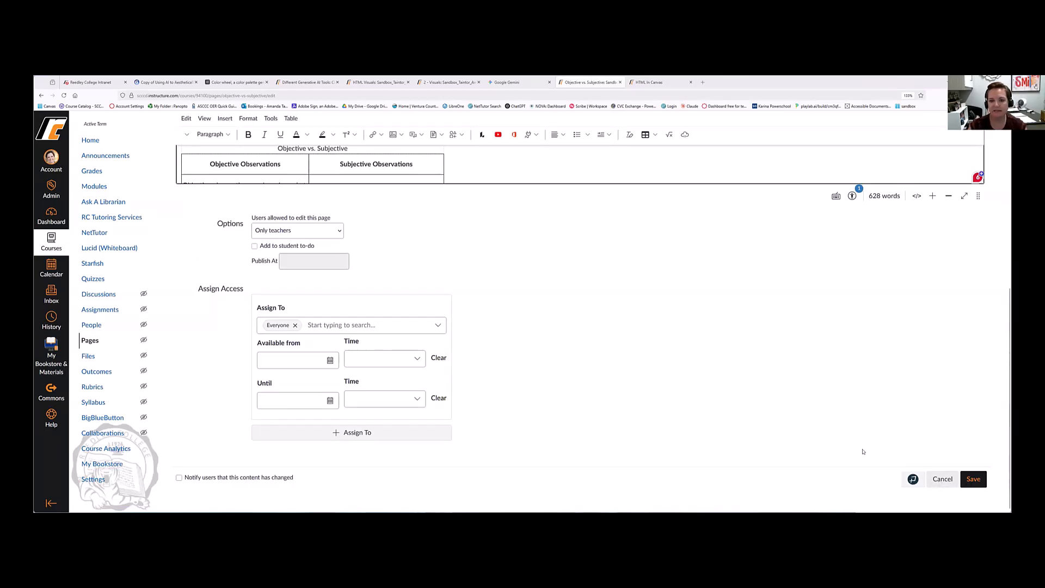
left_click(940, 482)
left_click(542, 325)
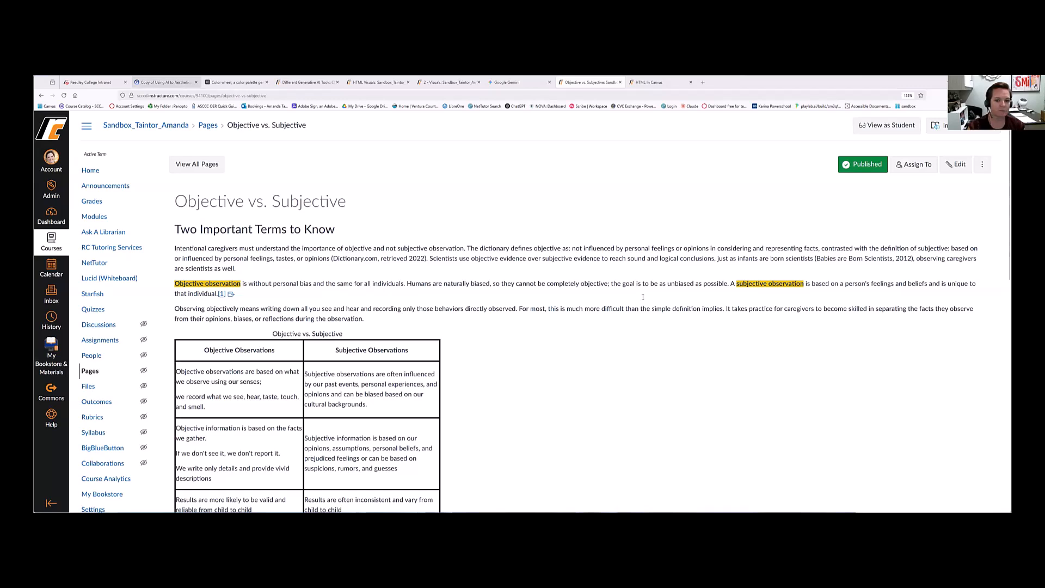
left_click(163, 82)
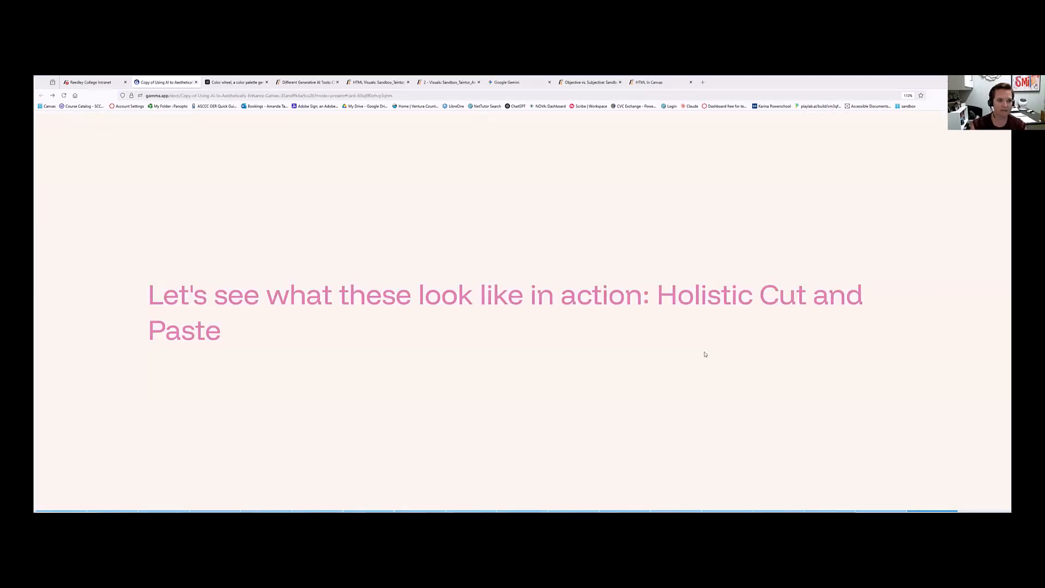
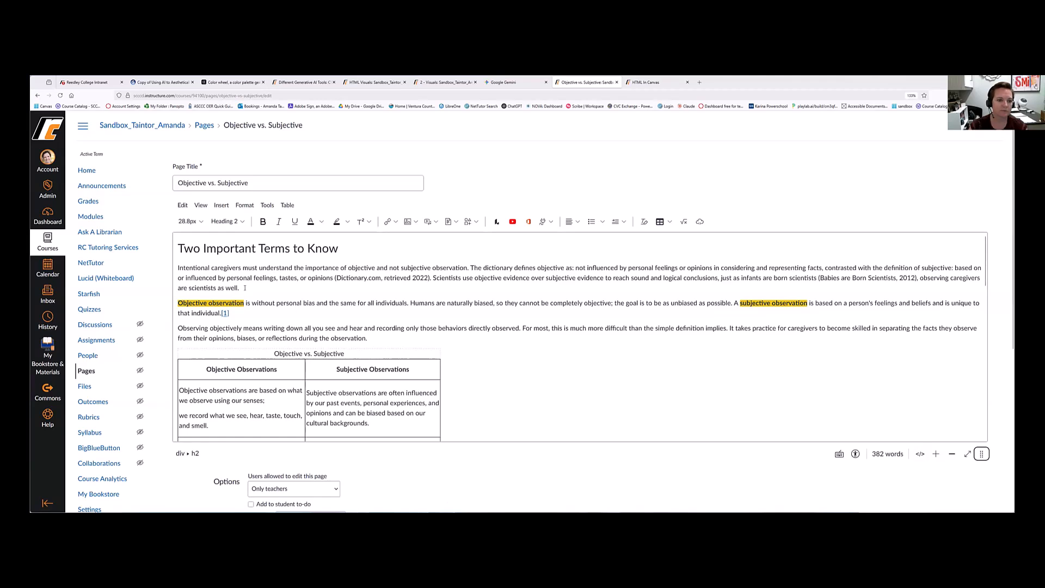
Insert eight blank lines between the "Observing objectively" paragraph and the Objective vs. Subjective table.
left_click(255, 289)
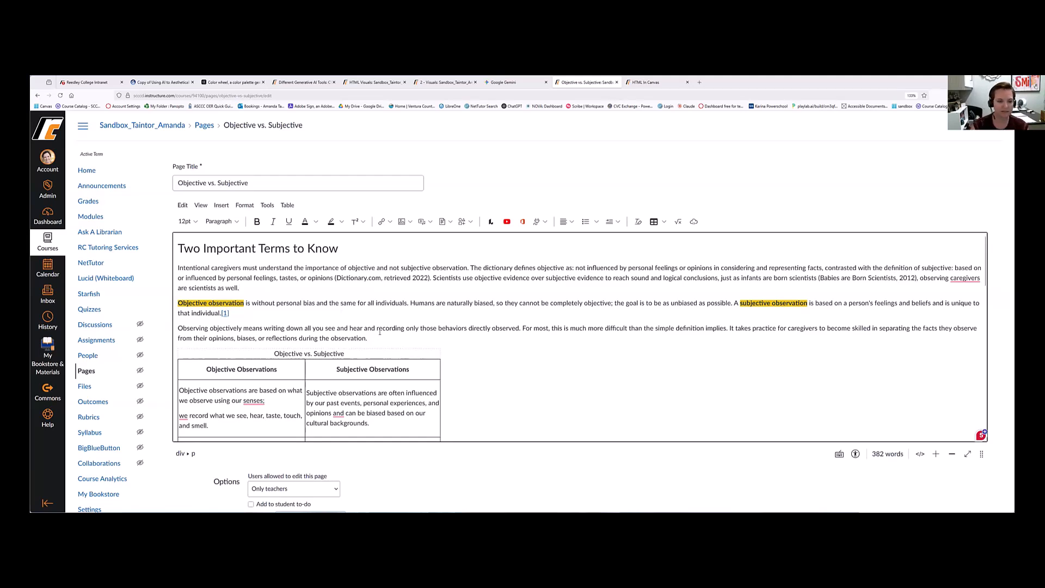
key("Return")
key("Return")
key("Return")
key("Return")
key("Return")
key("Return")
key("Return")
key("Return")
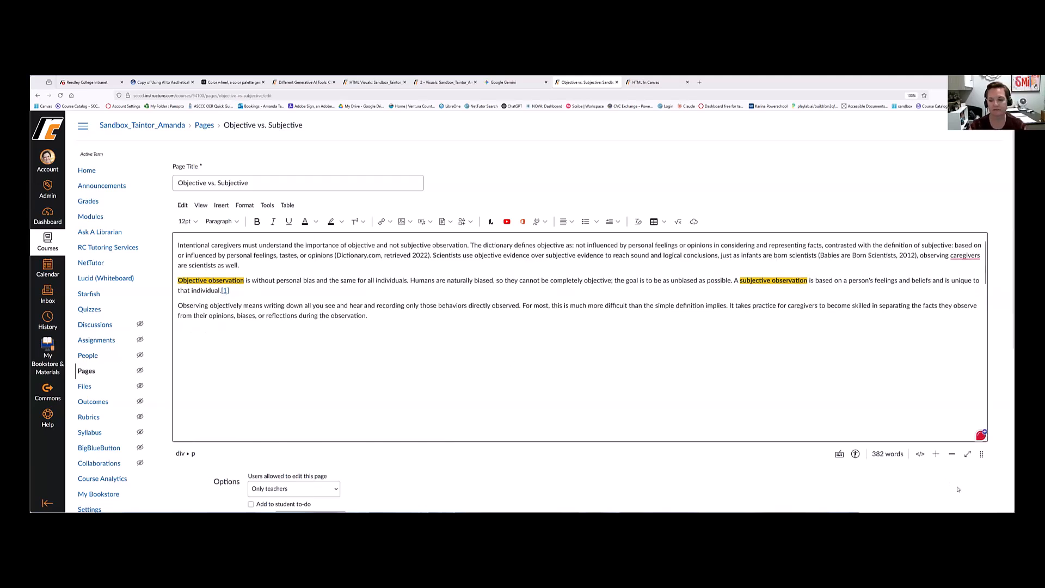
Copy the HTML of the "Two Important Terms to Know" heading and its three paragraphs and send it to Gemini in the existing chat.
left_click(920, 453)
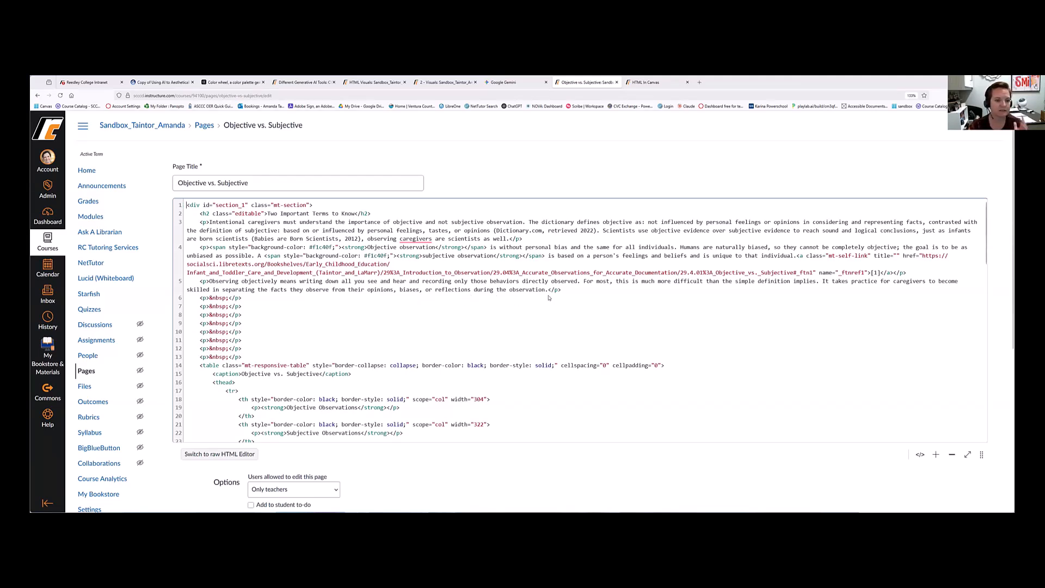
left_click_drag(561, 290, 183, 206)
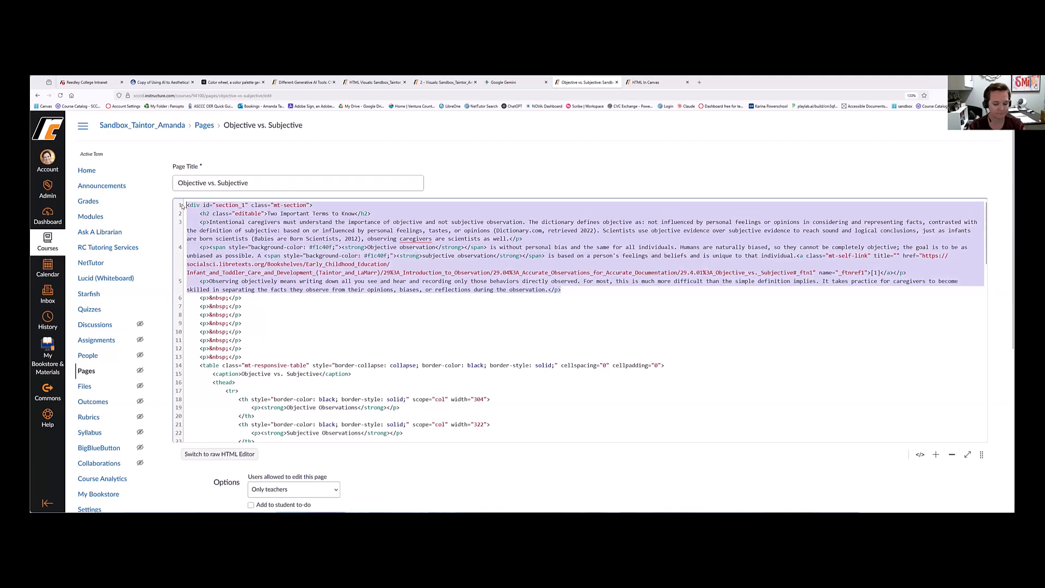
left_click(492, 83)
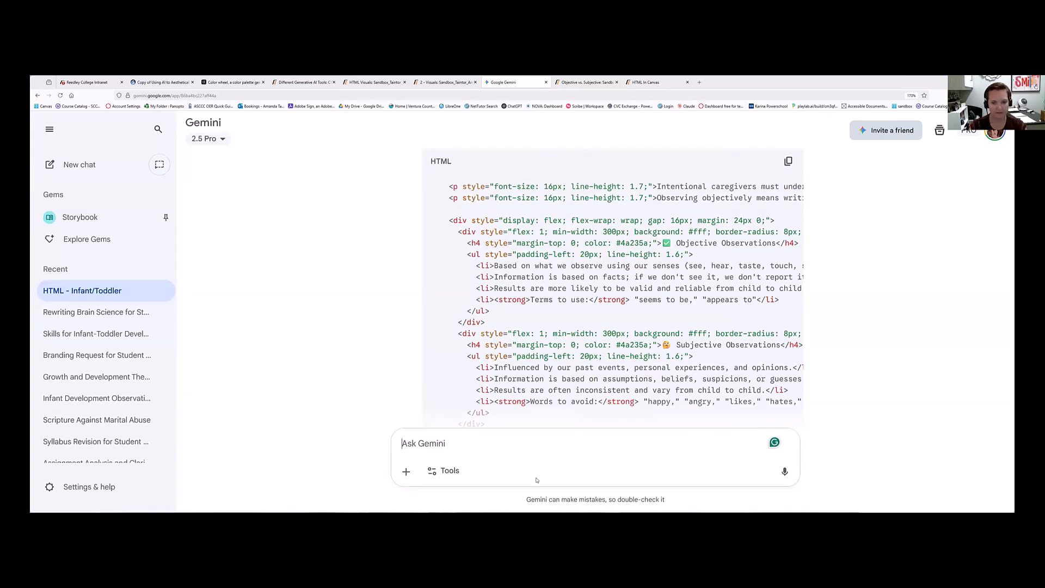
key("ctrl+v")
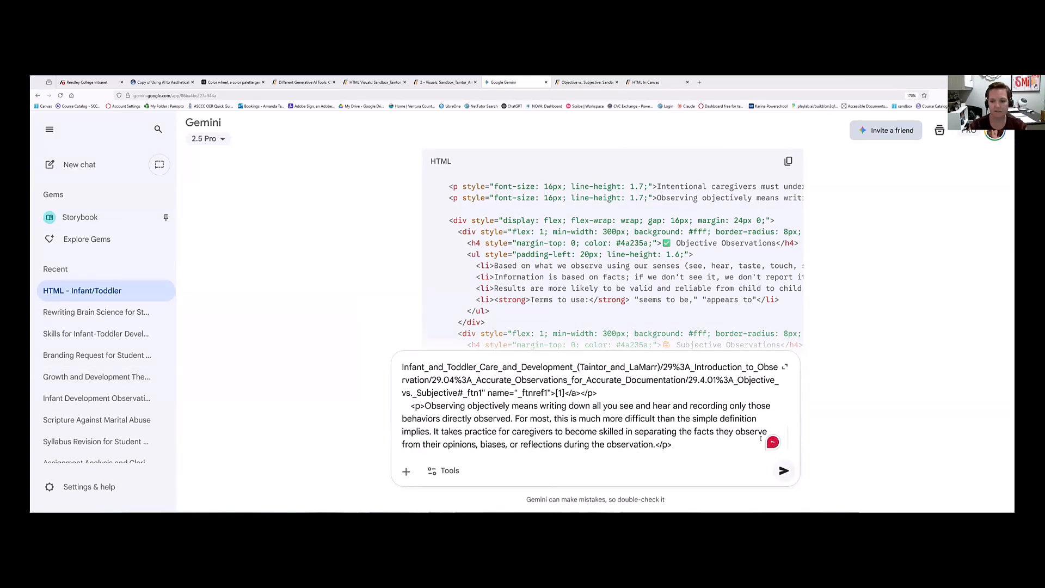
left_click(784, 471)
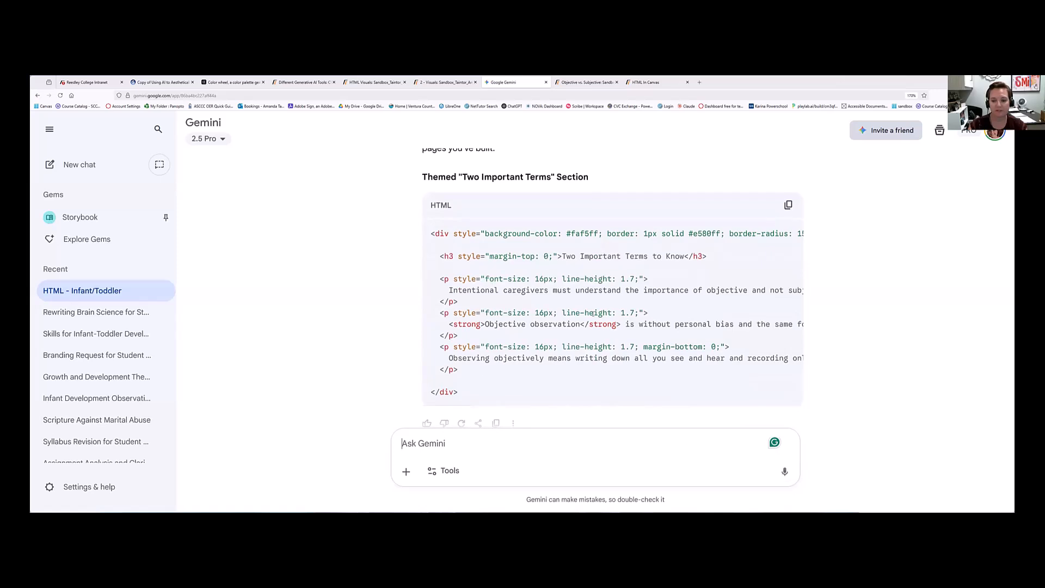
Copy Gemini's themed "Two Important Terms" HTML, paste it above the existing code of the Objective vs. Subjective page, and return to the visual editor.
left_click(790, 205)
left_click(586, 82)
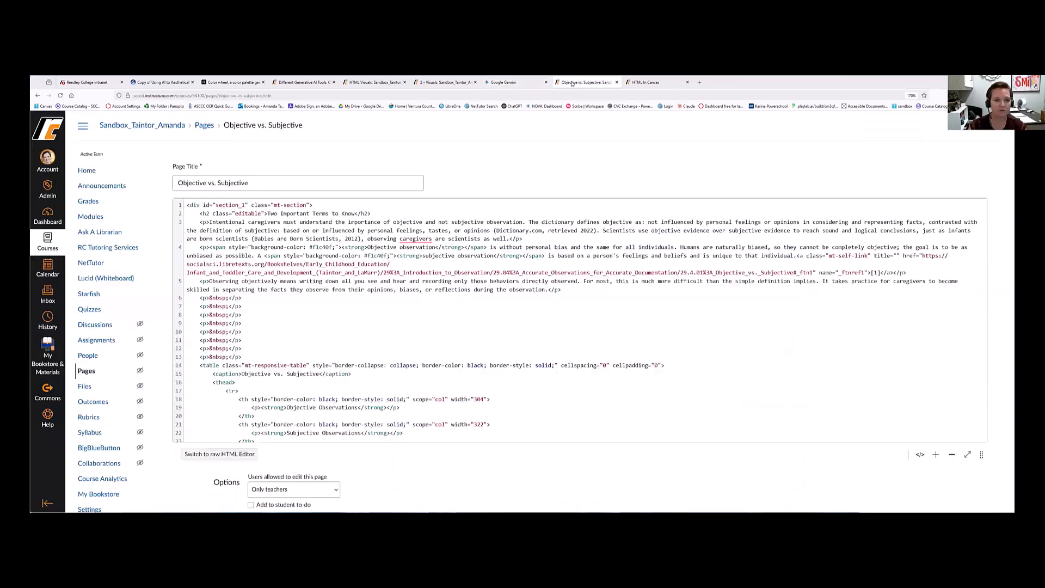
left_click(188, 206)
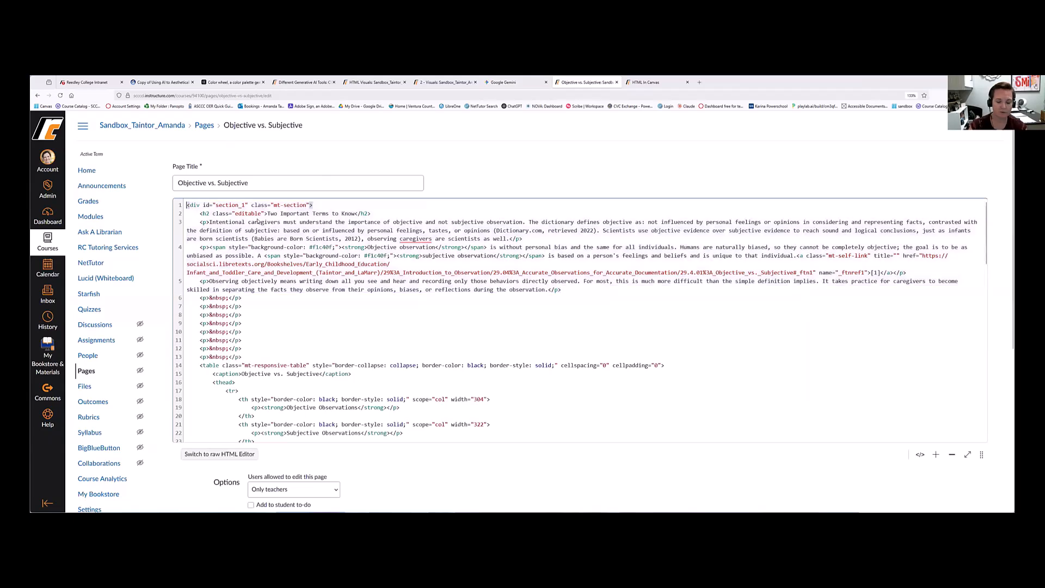
key("Return")
key("Return")
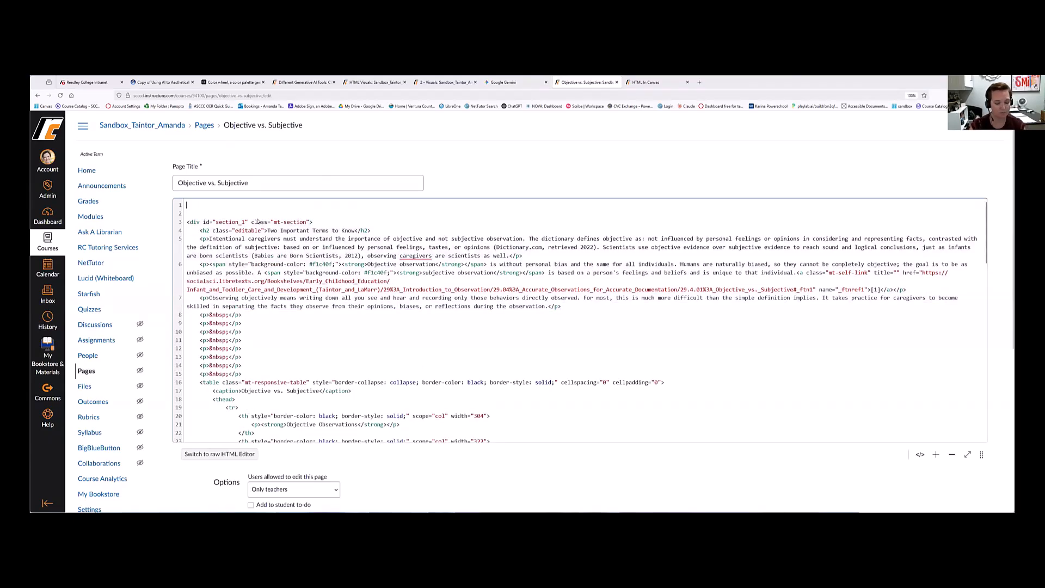
key("ctrl+v")
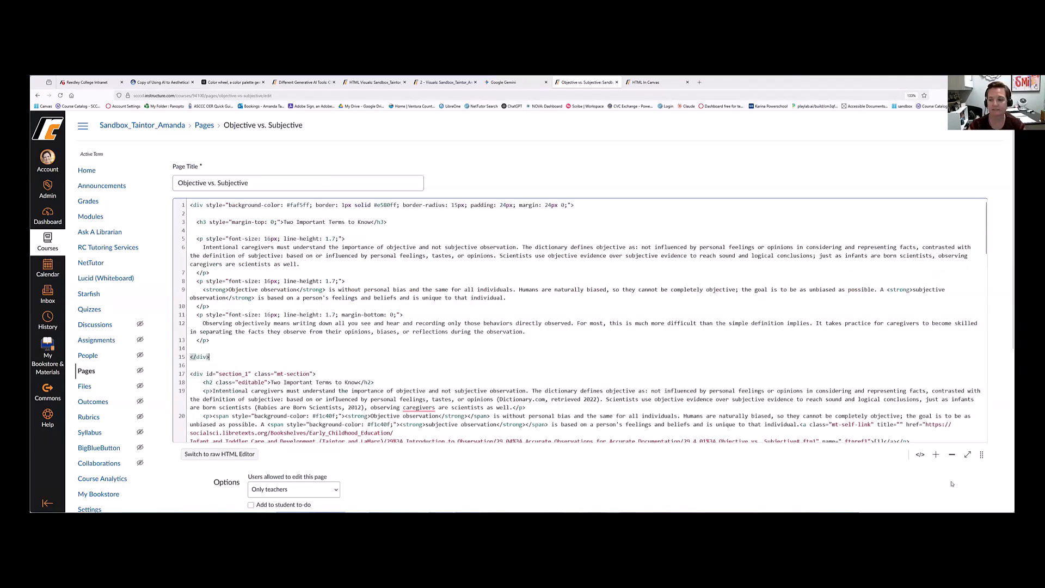
left_click(920, 455)
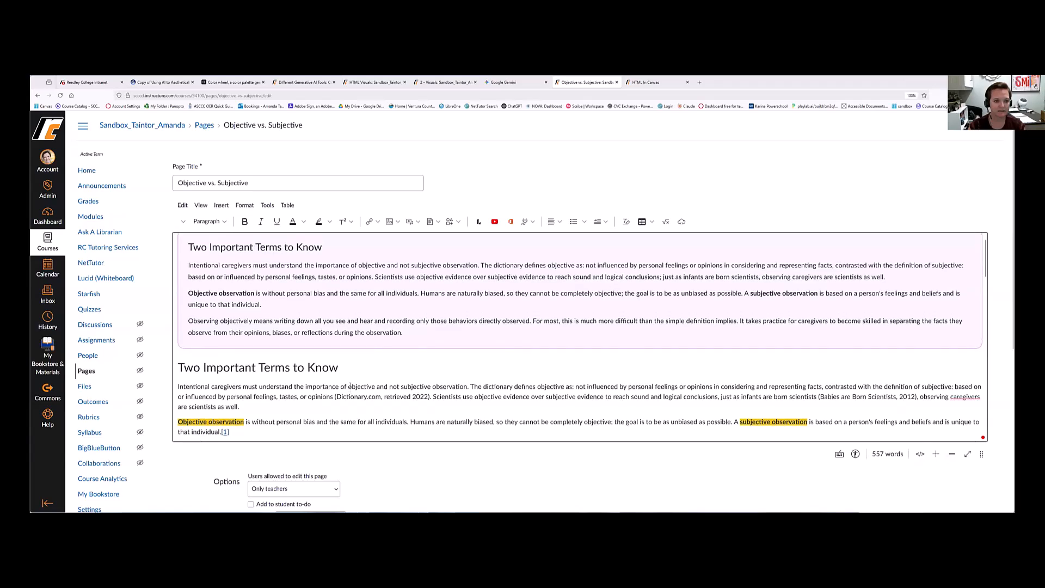
Compare both "Two Important Terms to Know" versions and delete the original unstyled heading and its three paragraphs.
scroll(246, 380, "up", 1)
scroll(202, 406, "down", 1)
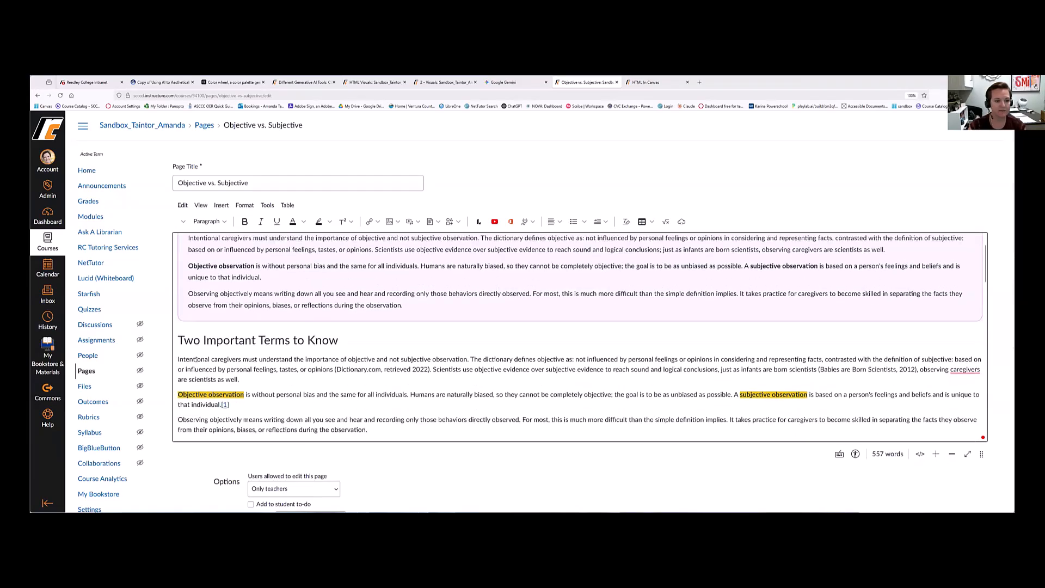
scroll(224, 349, "up", 2)
scroll(220, 365, "down", 3)
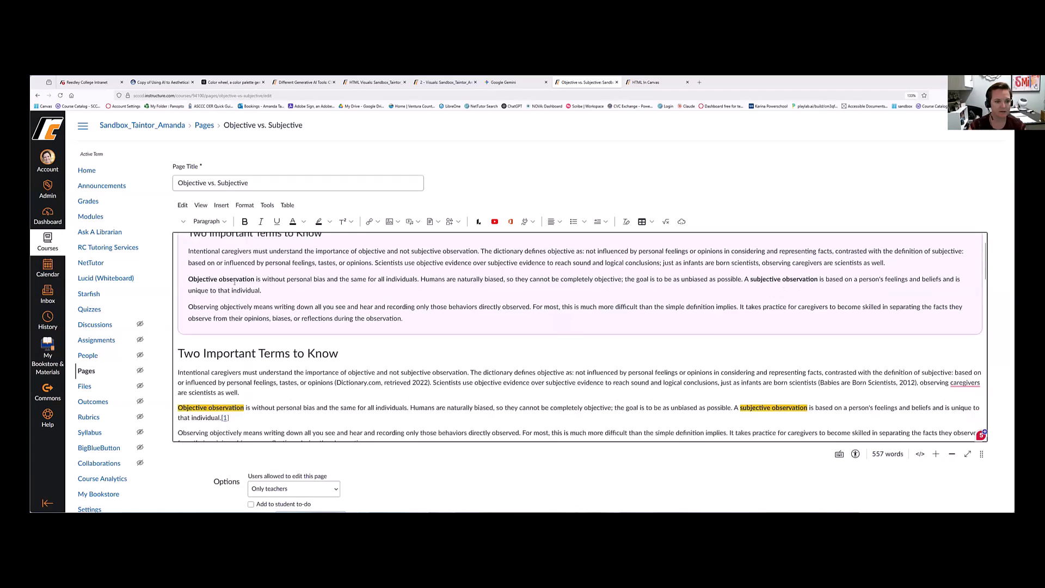
scroll(343, 375, "up", 1)
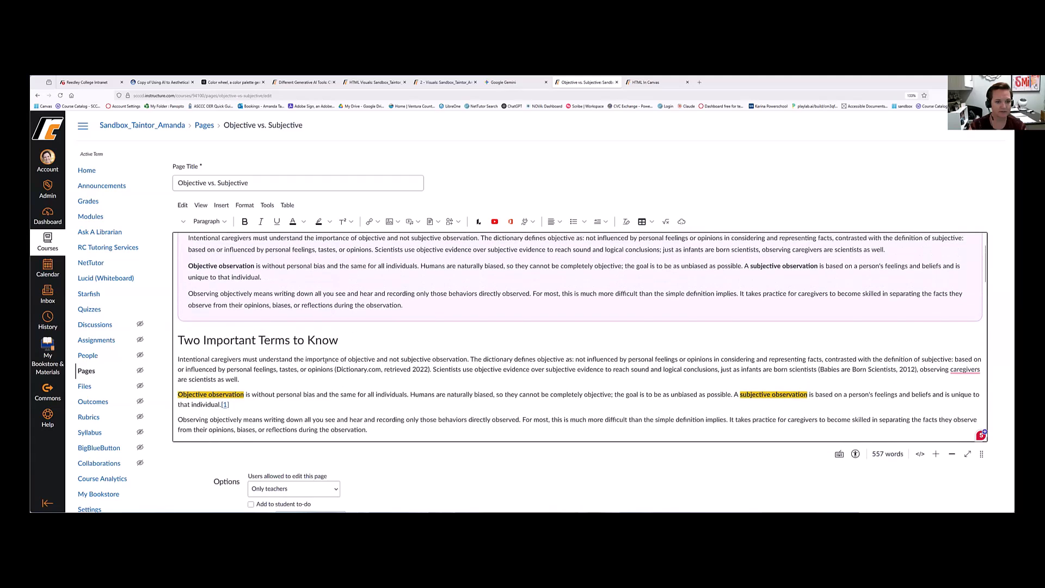
scroll(373, 424, "down", 1)
left_click_drag(369, 384, 175, 294)
key("BackSpace")
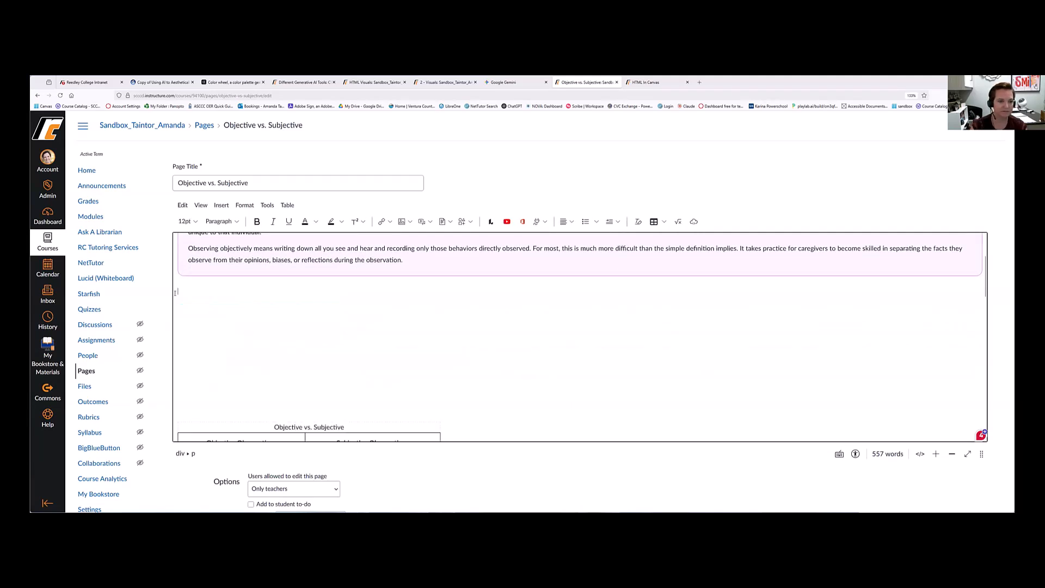
Insert five blank lines between the Objective vs. Subjective table and the "Clearing Your View: Staying Objective in Observation" heading.
scroll(218, 331, "down", 10)
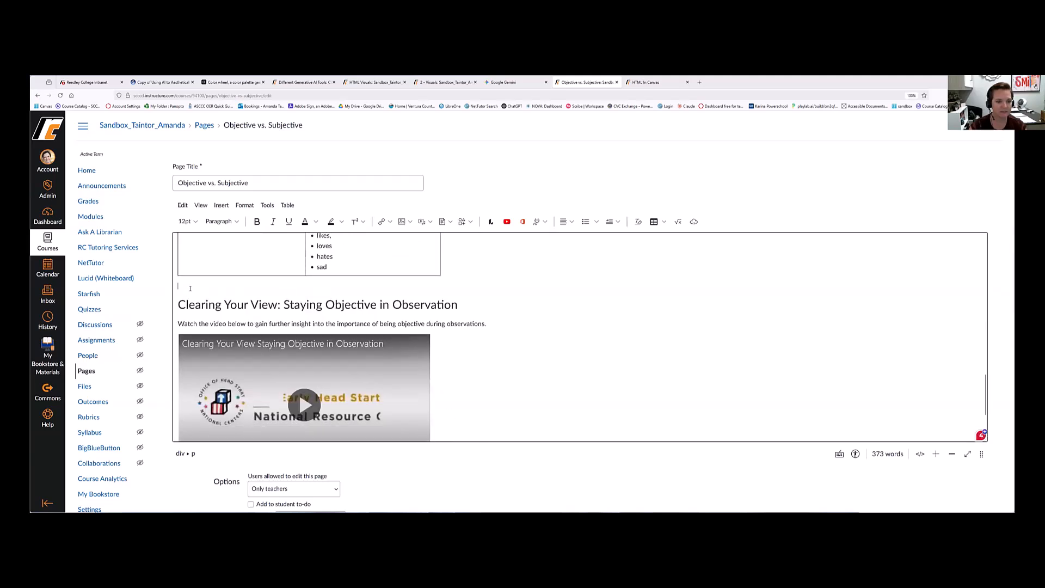
key("Return")
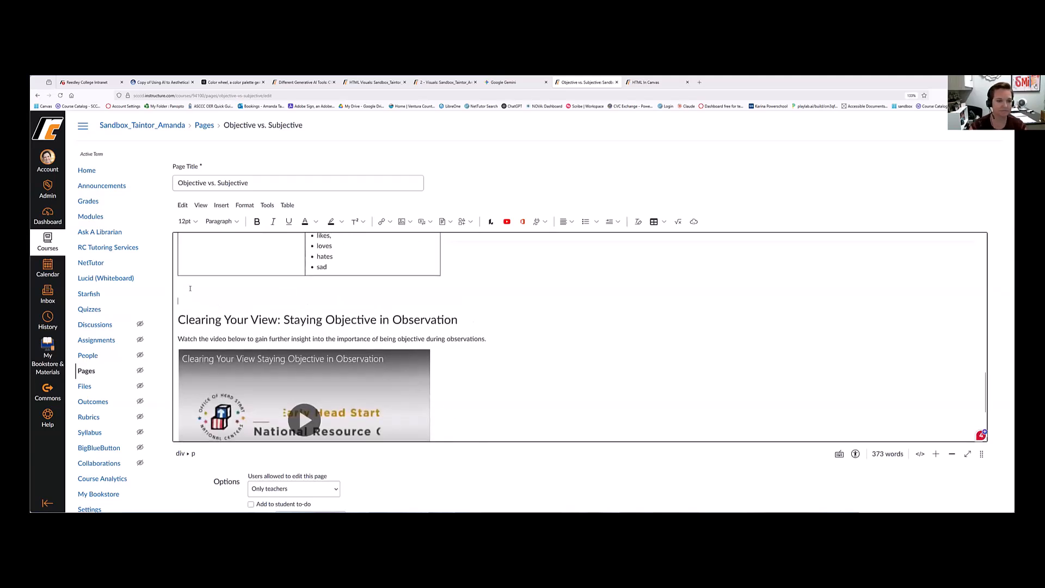
key("Return")
key("Return")
key("Return")
key("Return")
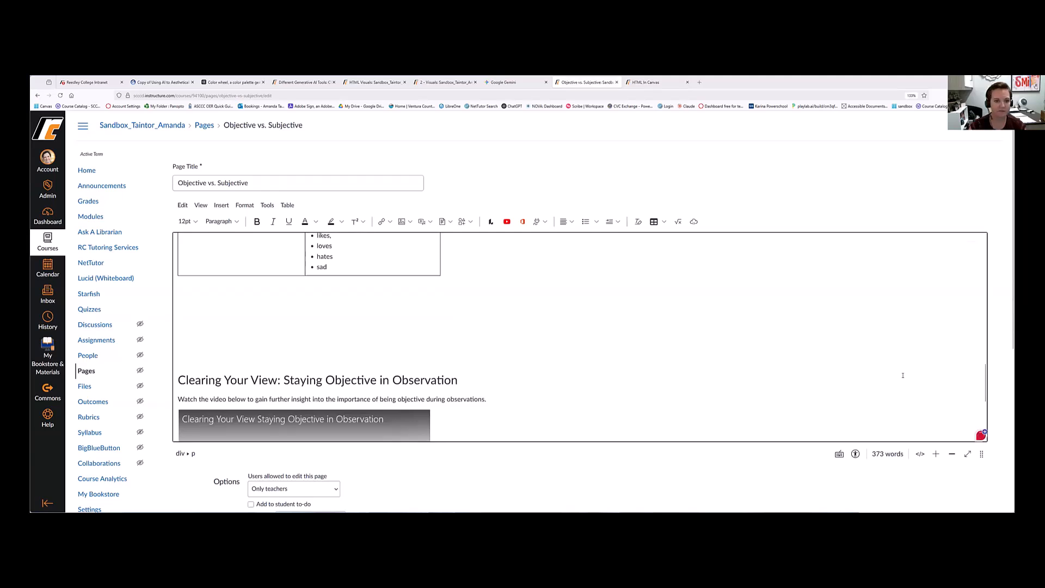
Open the page's HTML and copy the code of the whole original Objective vs. Subjective table, including an adjoining blank line.
left_click(920, 454)
scroll(374, 309, "down", 3)
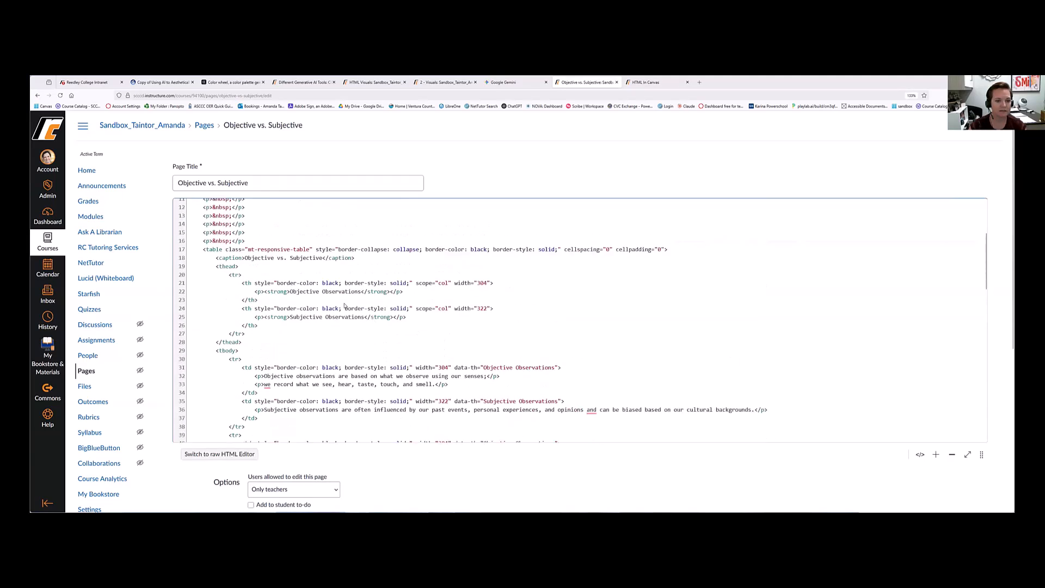
scroll(252, 254, "up", 2)
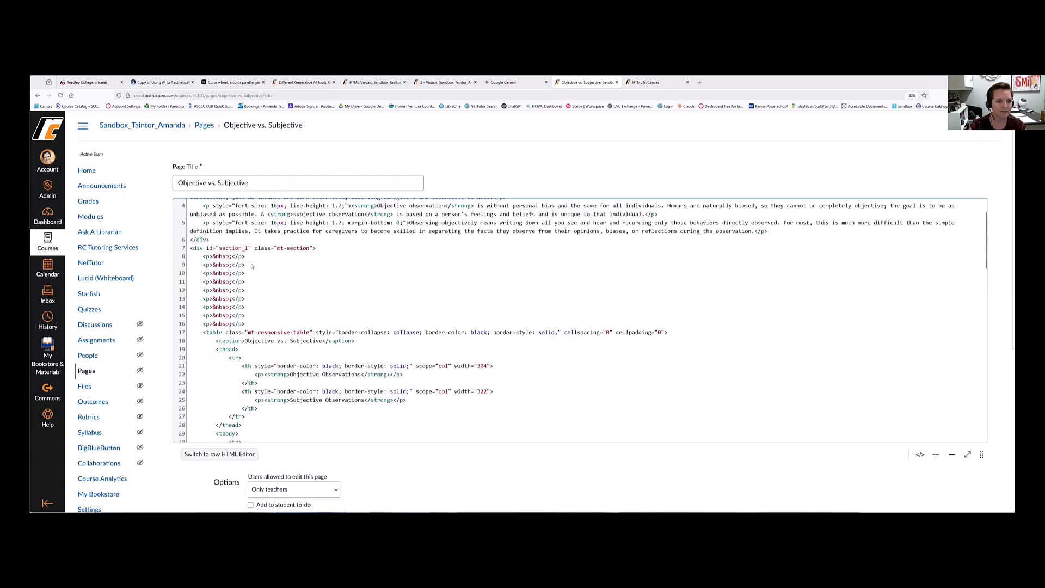
scroll(359, 323, "down", 20)
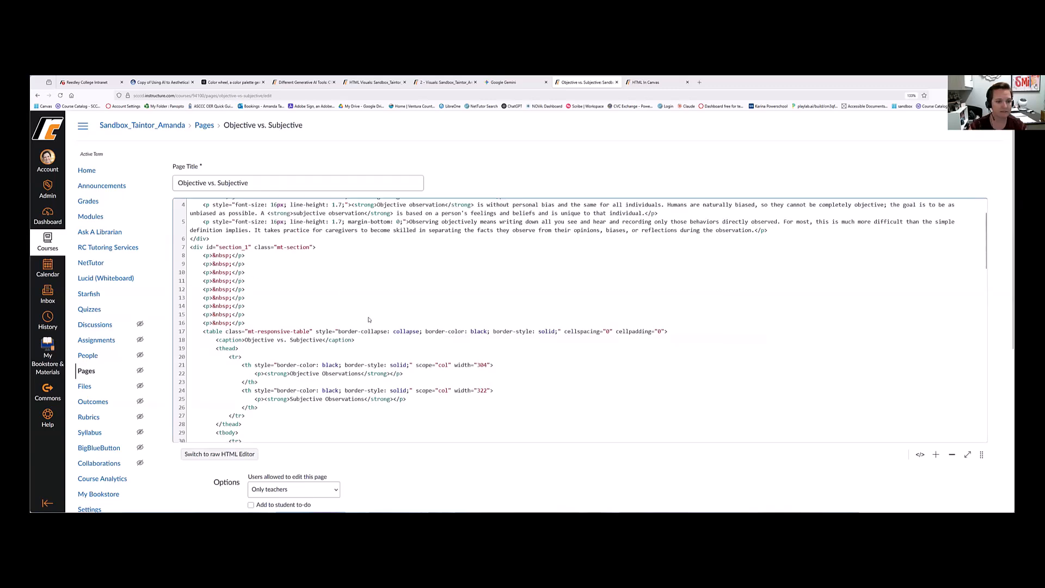
scroll(381, 327, "down", 3)
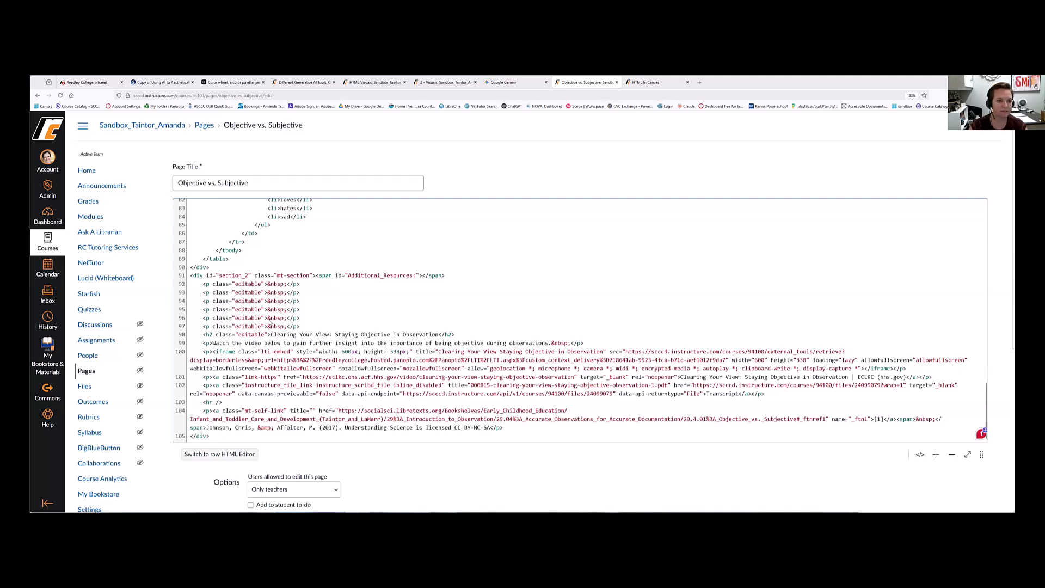
left_click_drag(301, 285, 185, 366)
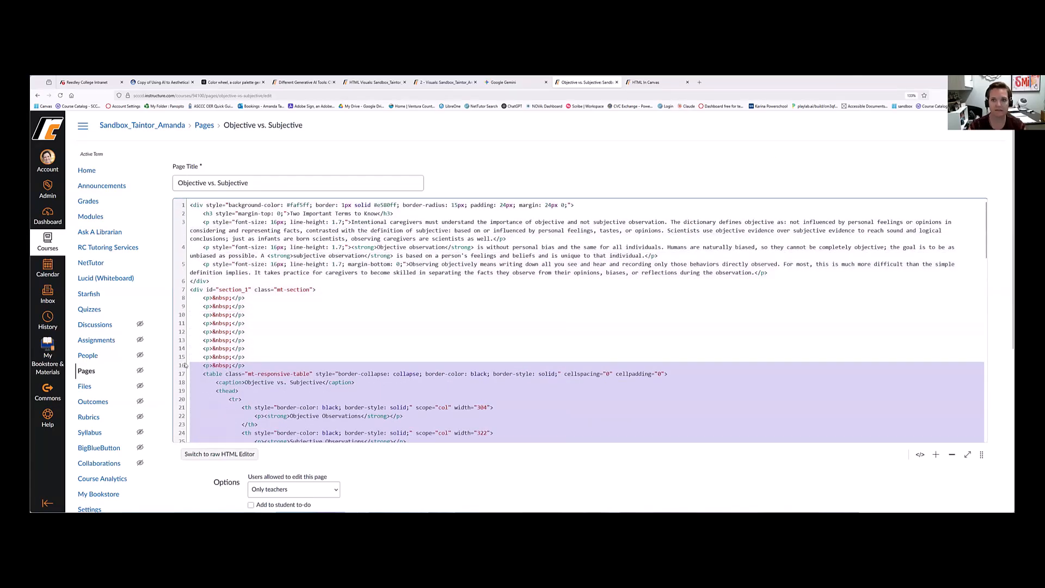
Send Gemini the table HTML with "This is a table, please apply our theme. Don't delete content. Make sure it's screen reader accessible.".
left_click(506, 82)
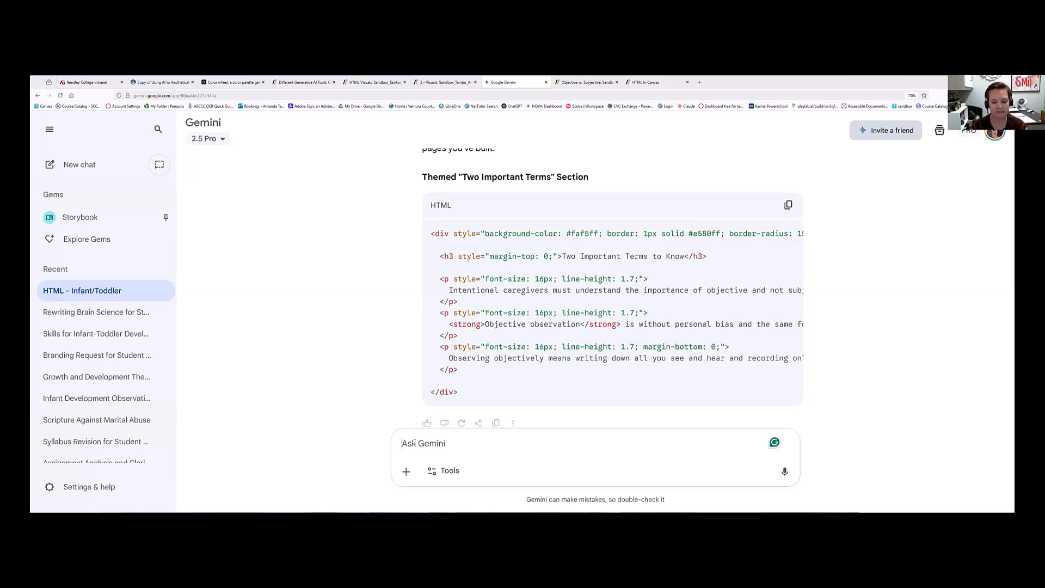
type("This is ")
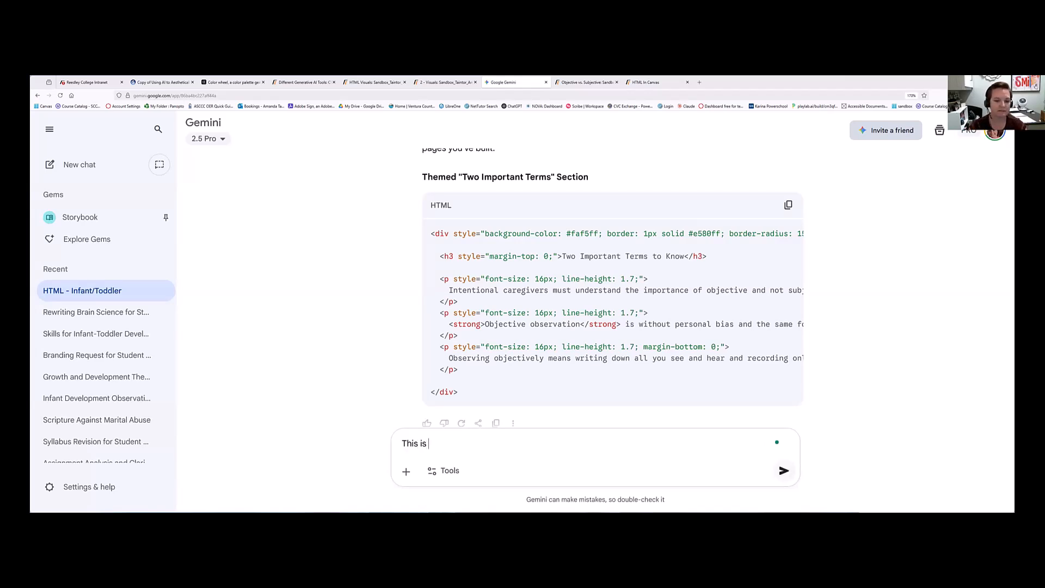
type("a table, please appl")
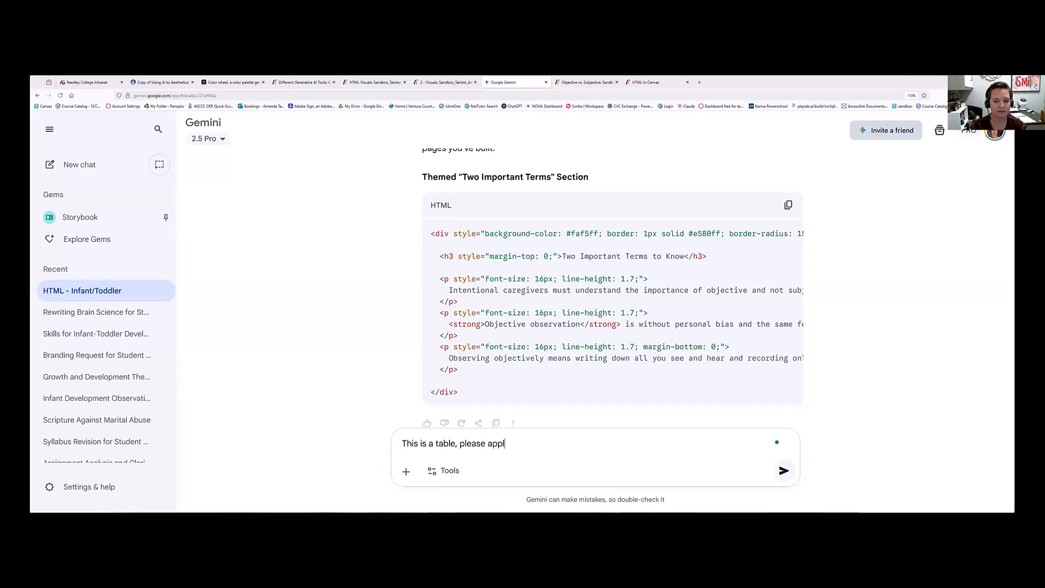
type("y our theme.")
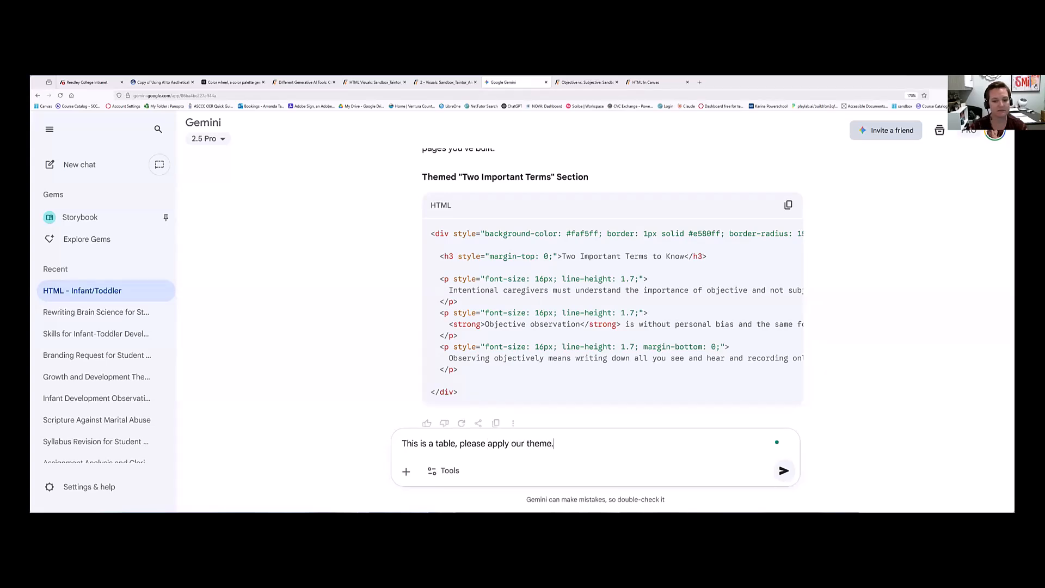
type(" Don't delete content")
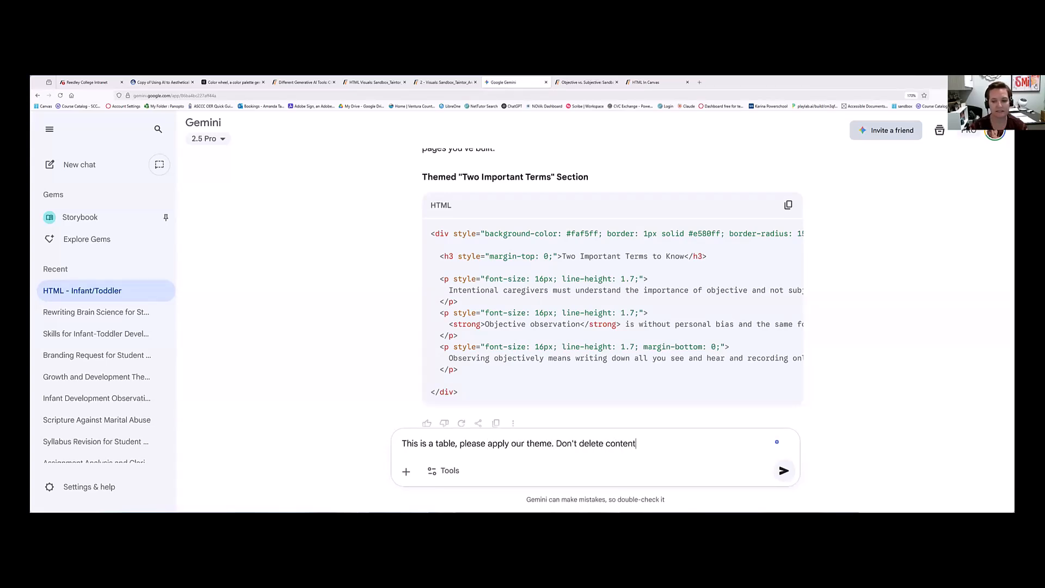
type(". Make sure it")
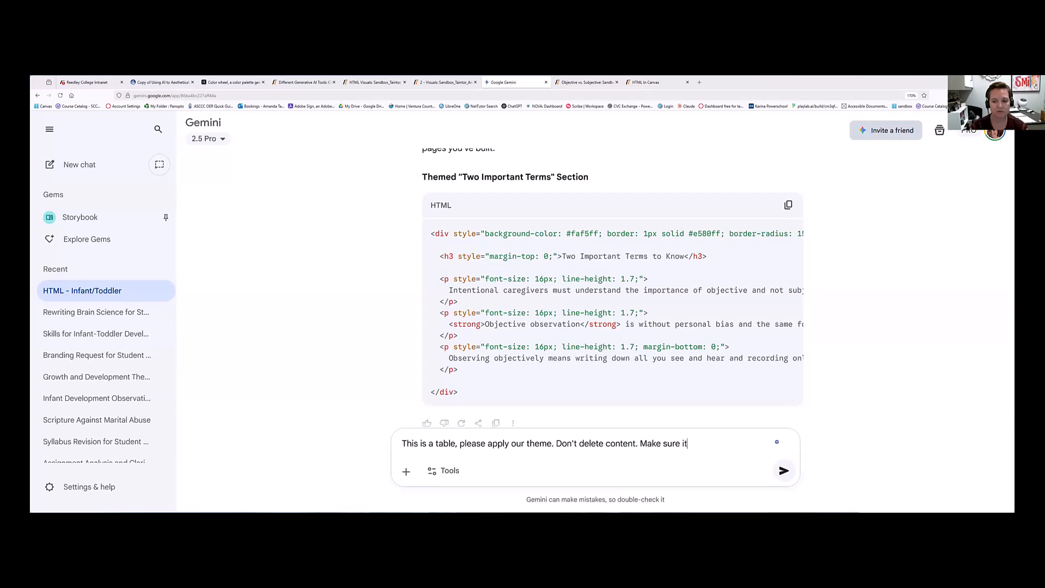
type("'s screen reac")
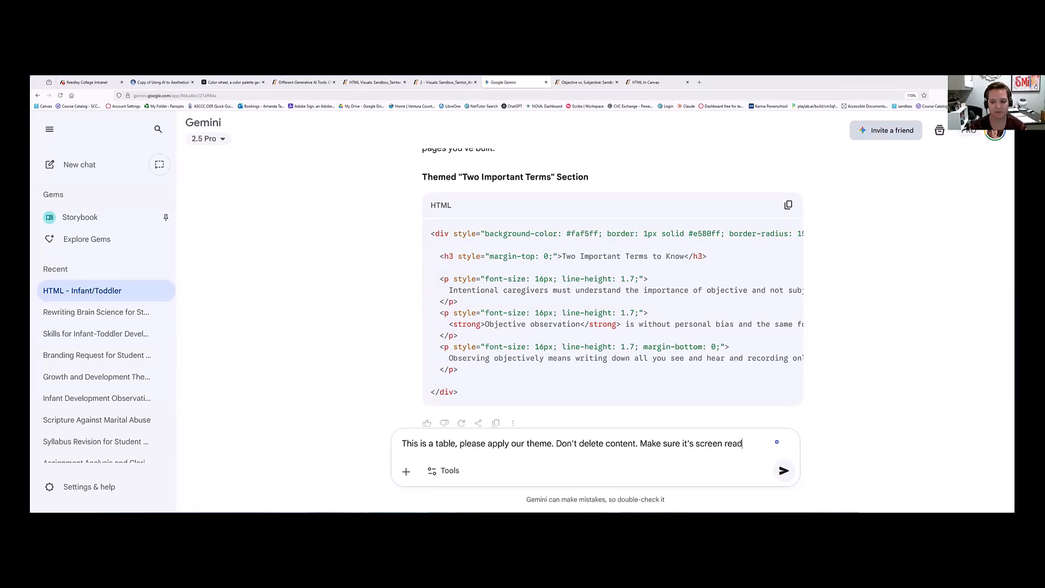
type("er accessible.")
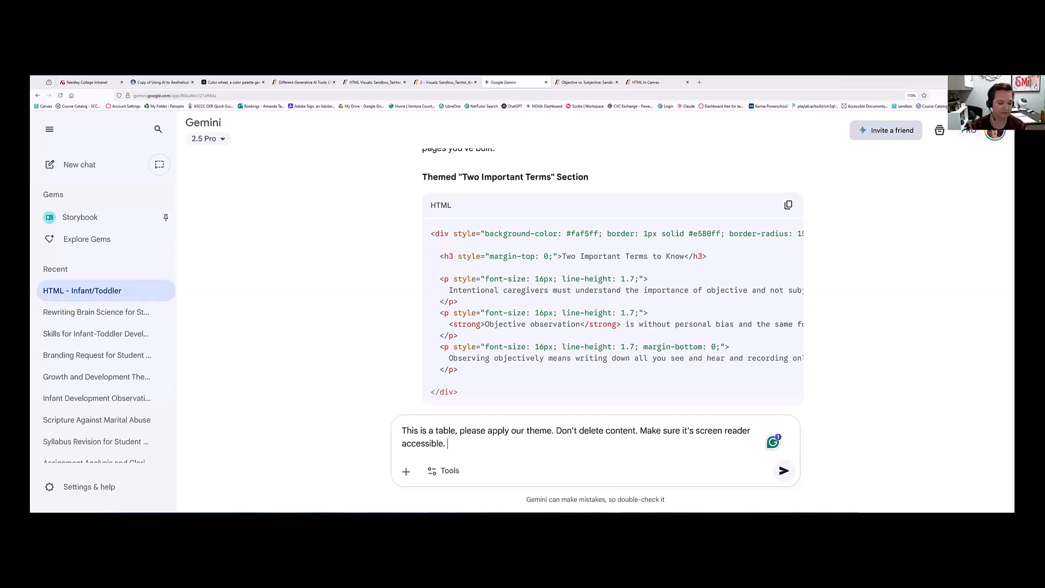
key("shift+Return")
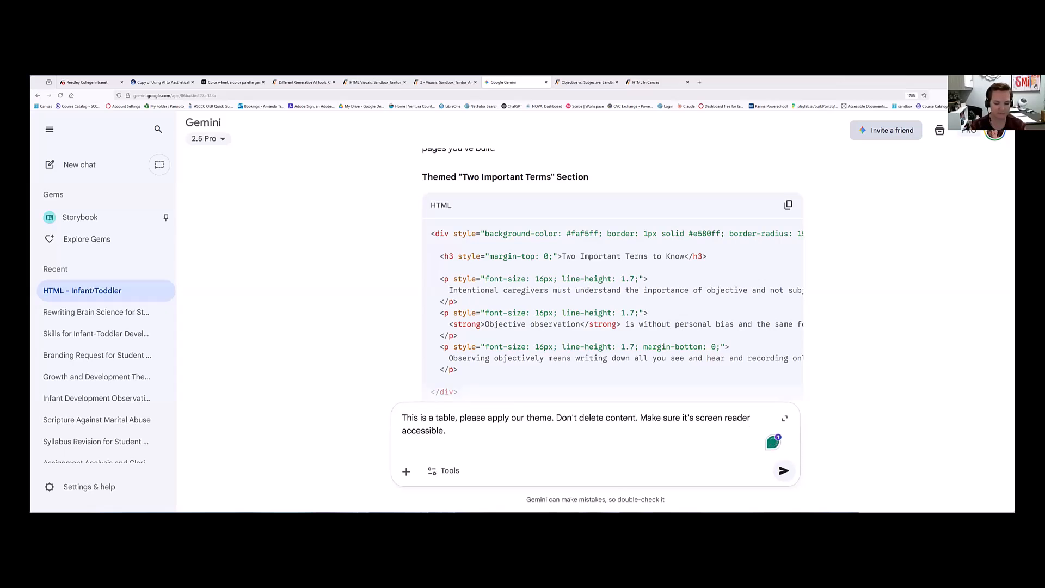
key("ctrl+v")
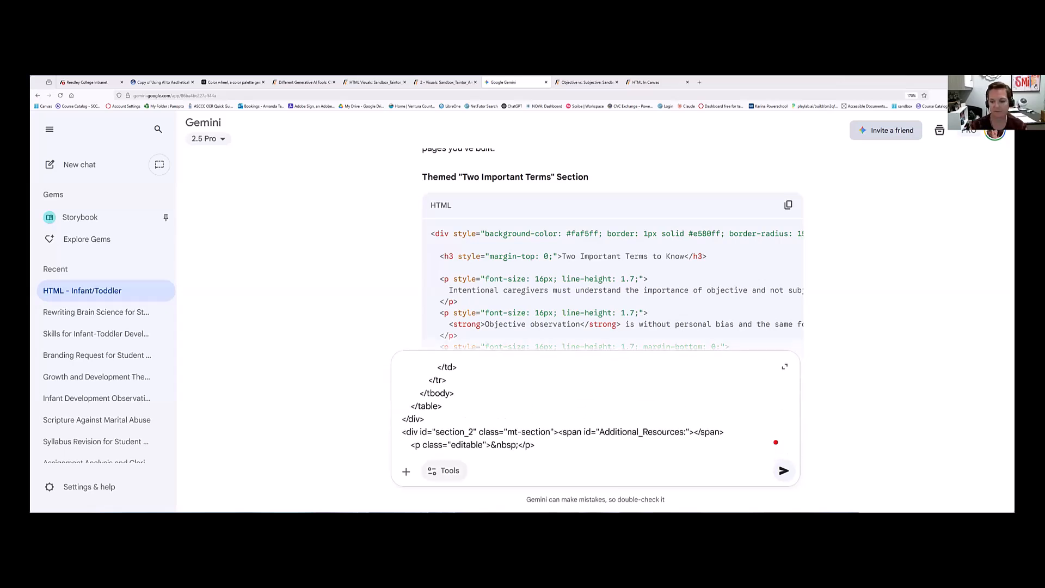
left_click(784, 470)
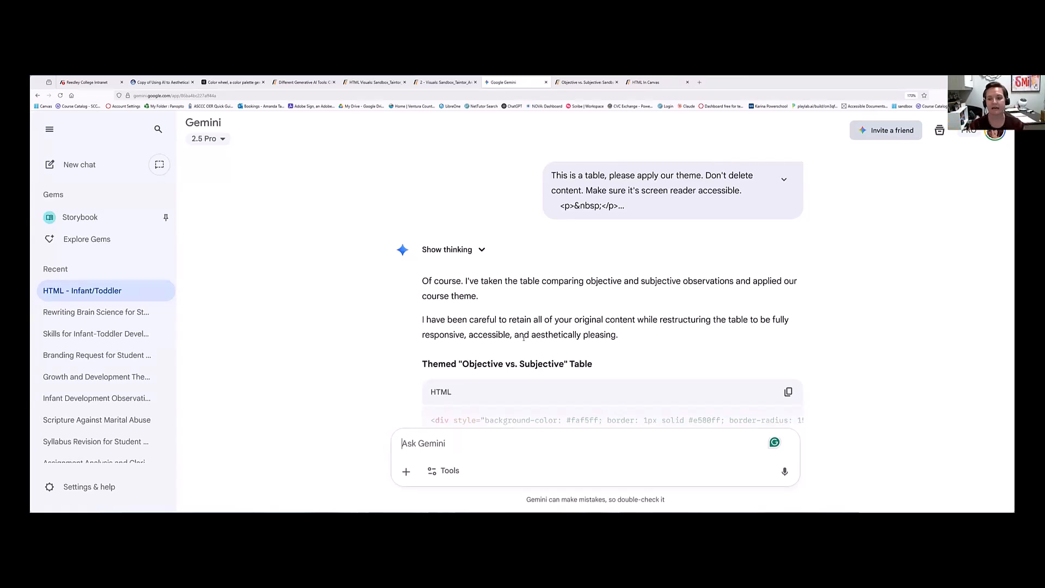
Copy Gemini's themed table HTML, paste it into the blank lines above the original table's code in Canvas, and return to the visual editor.
left_click(788, 392)
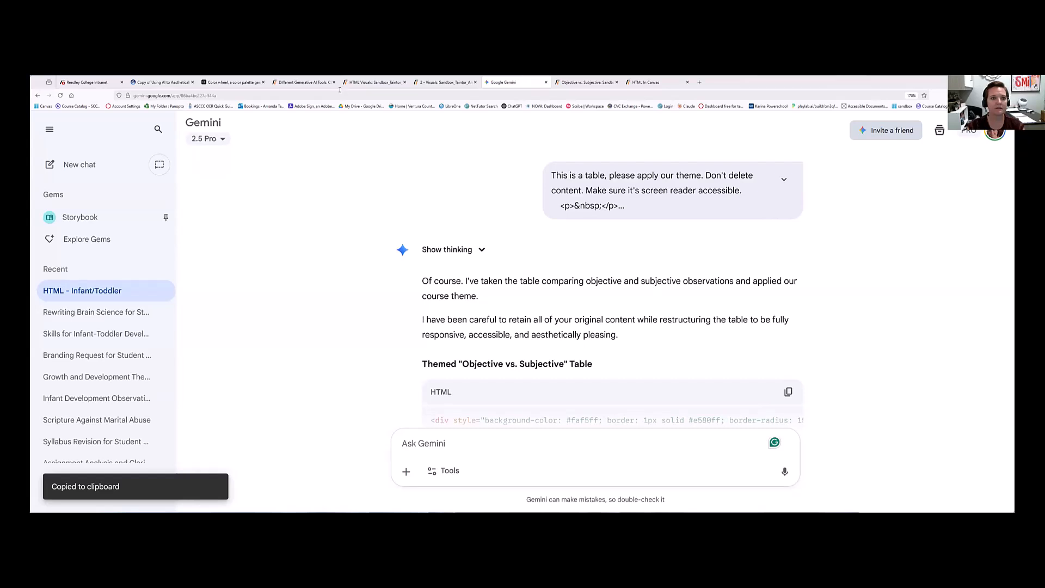
left_click(567, 82)
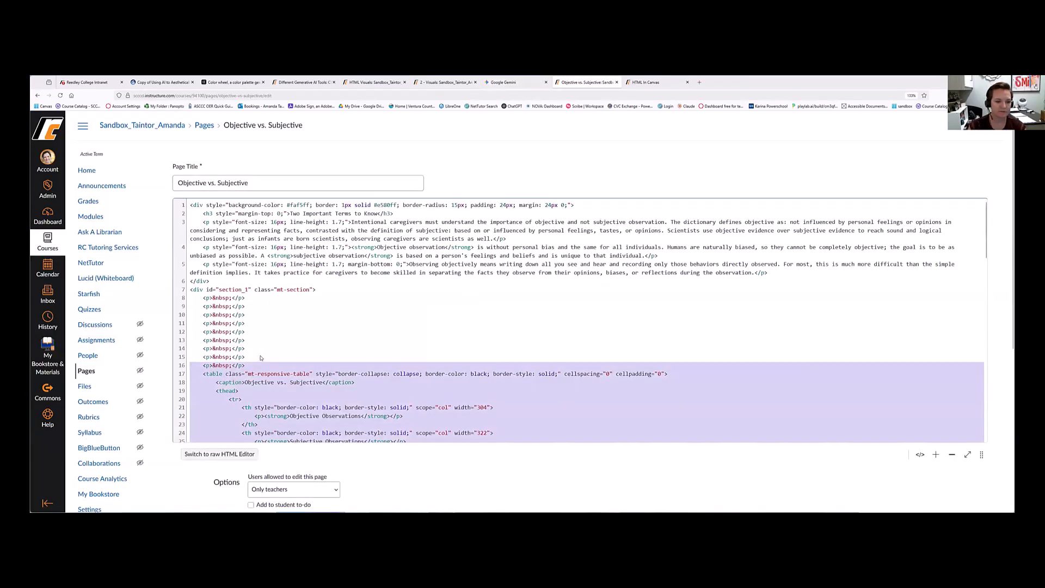
key("ctrl+v")
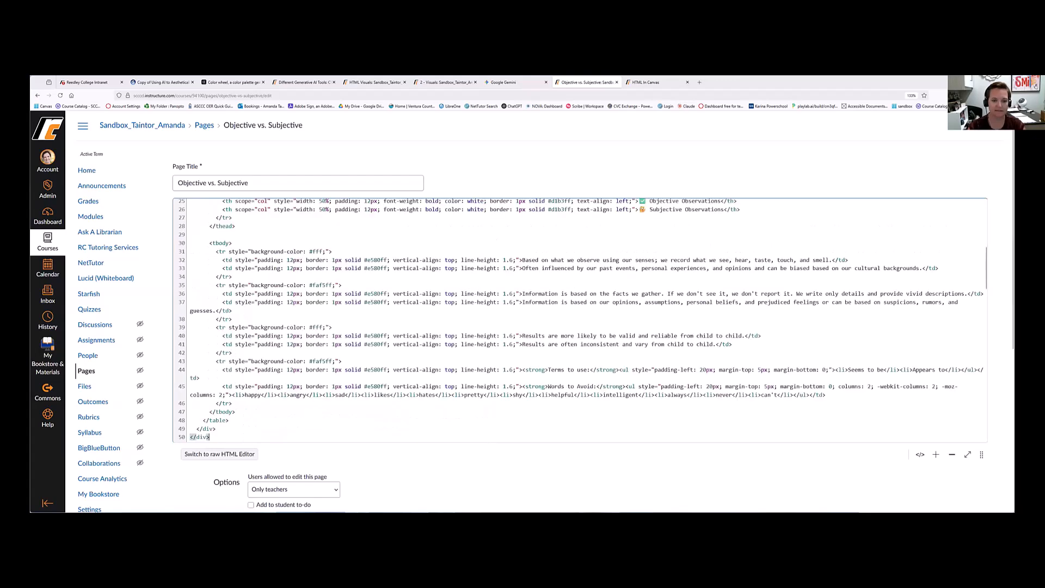
left_click(921, 453)
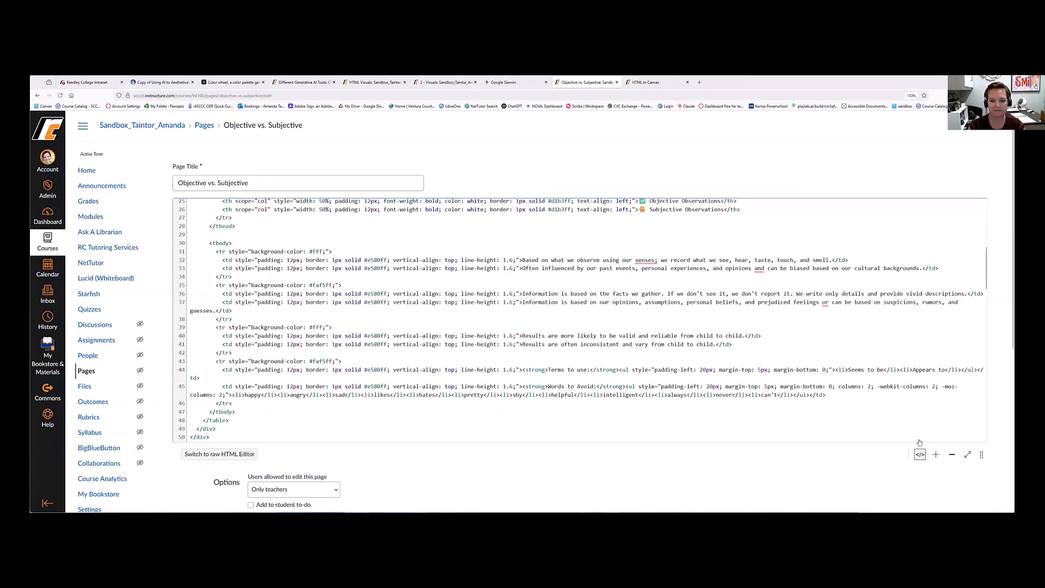
Enlarge the page's editing area and examine the themed Objective vs. Subjective Observations table alongside the original.
scroll(611, 349, "down", 2)
scroll(611, 349, "up", 5)
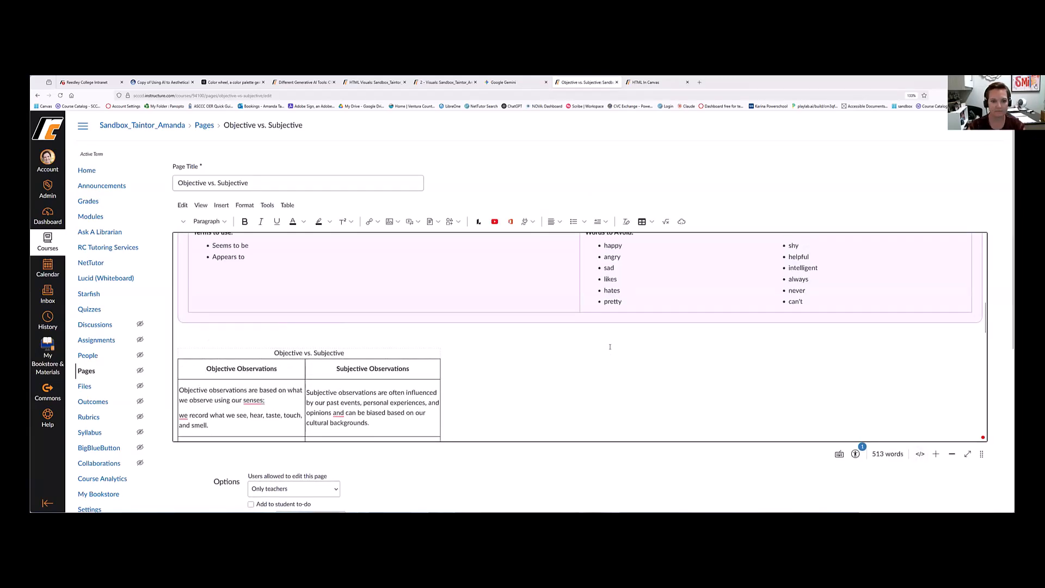
scroll(611, 349, "down", 3)
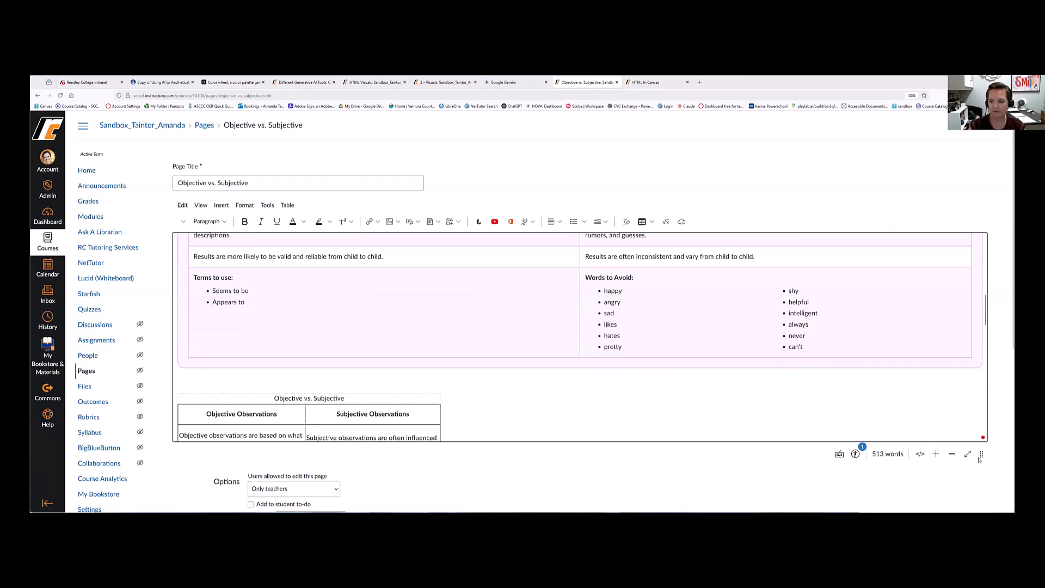
left_click_drag(981, 454, 982, 525)
scroll(614, 381, "up", 2)
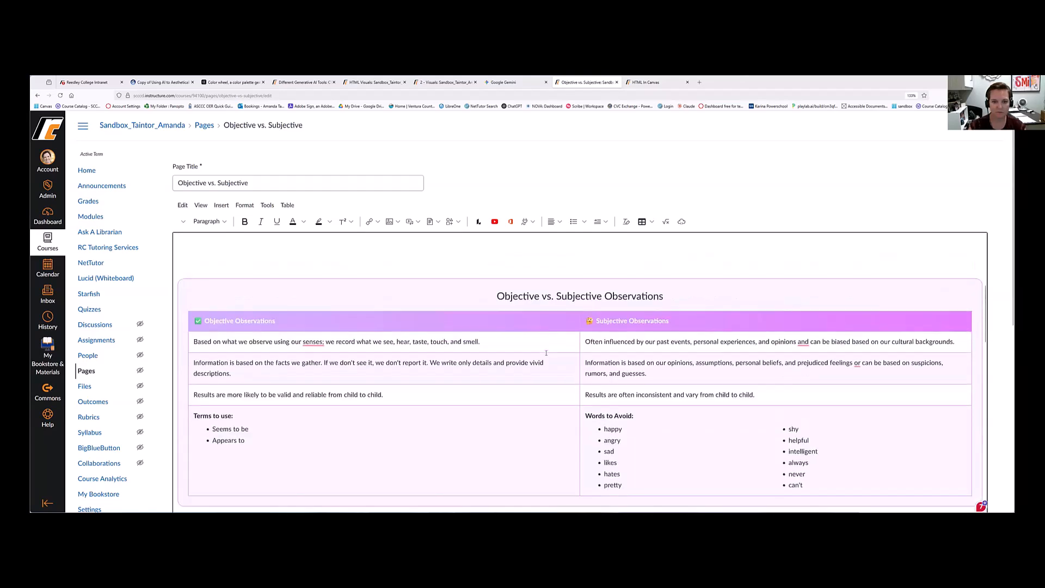
Compare the wording and word lists of the themed table's cells with those in the original table below it.
scroll(519, 390, "down", 3)
scroll(518, 390, "down", 2)
scroll(518, 390, "up", 5)
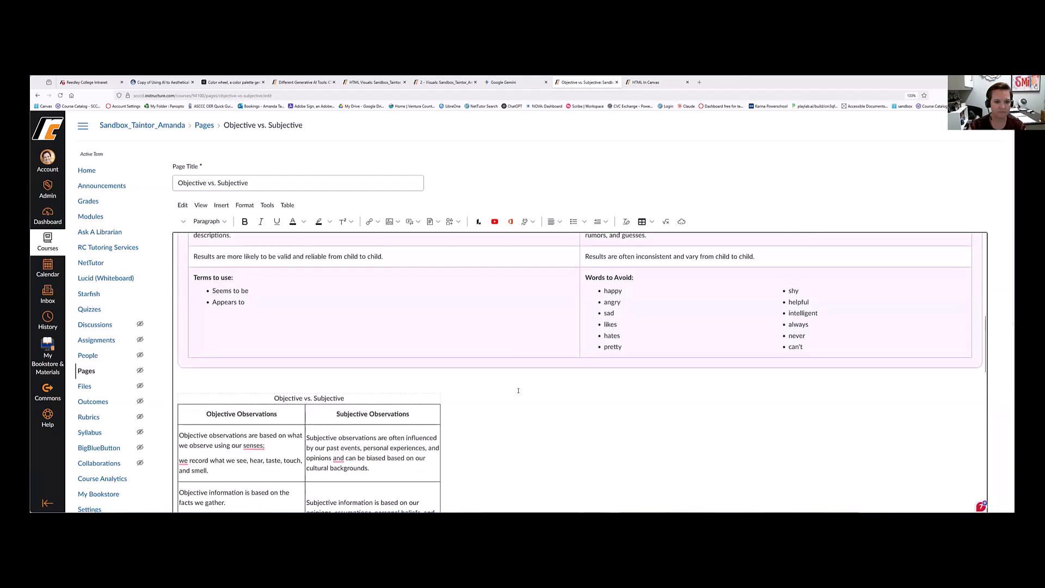
scroll(519, 388, "down", 8)
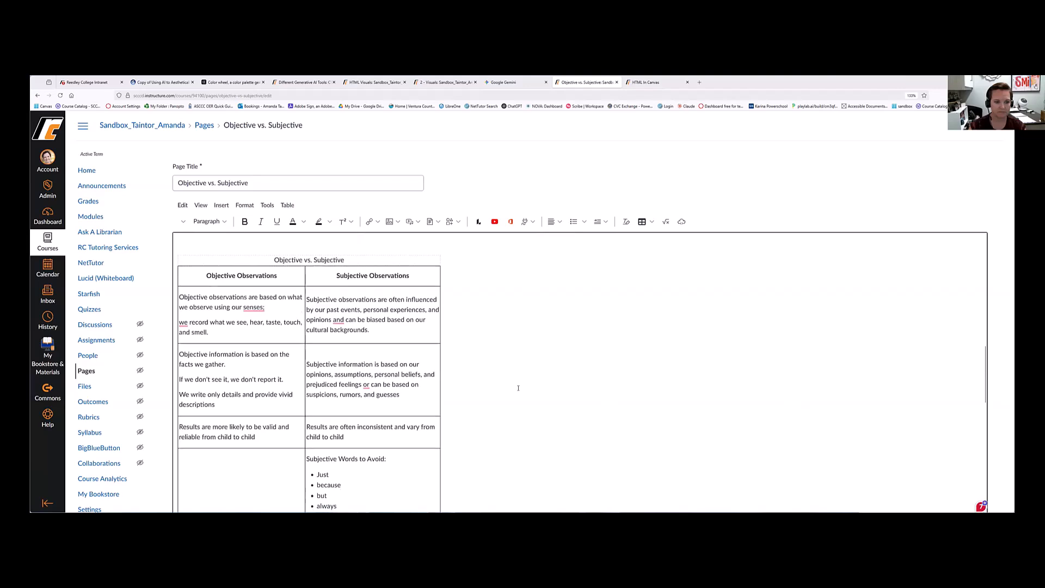
scroll(518, 388, "up", 3)
scroll(519, 387, "up", 6)
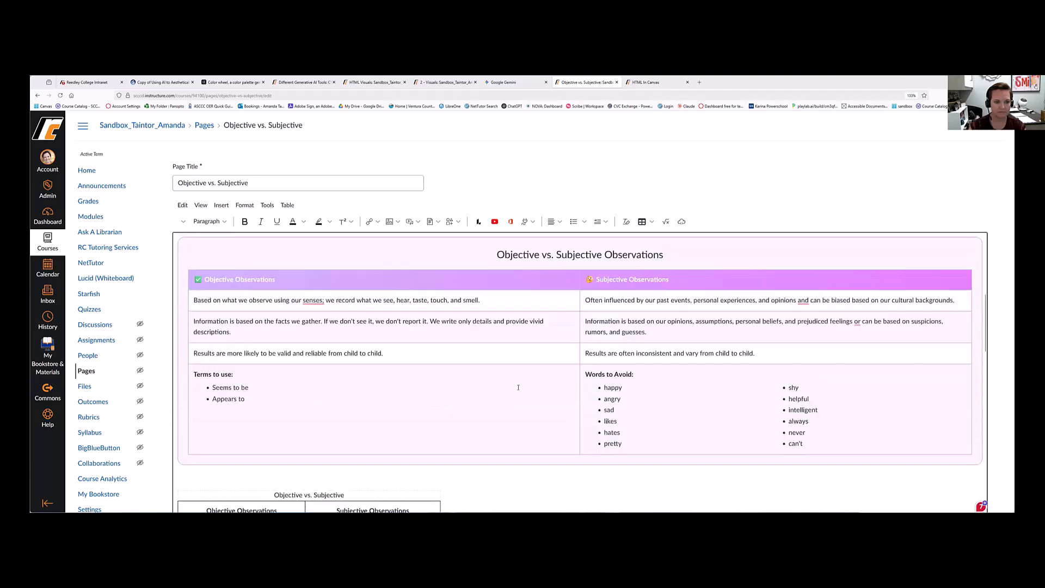
scroll(518, 386, "down", 3)
scroll(519, 386, "down", 2)
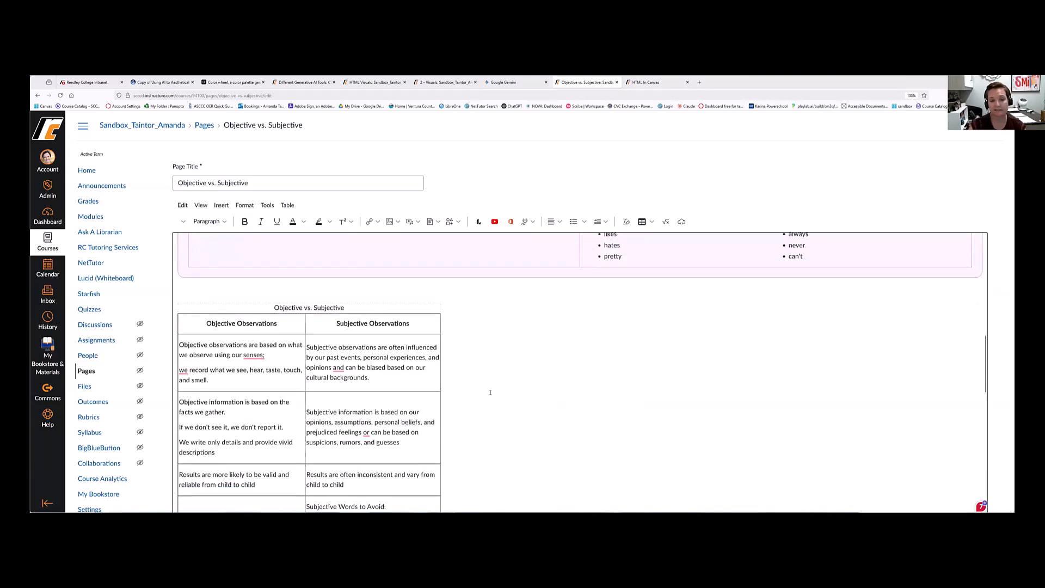
scroll(490, 392, "up", 4)
scroll(485, 395, "down", 3)
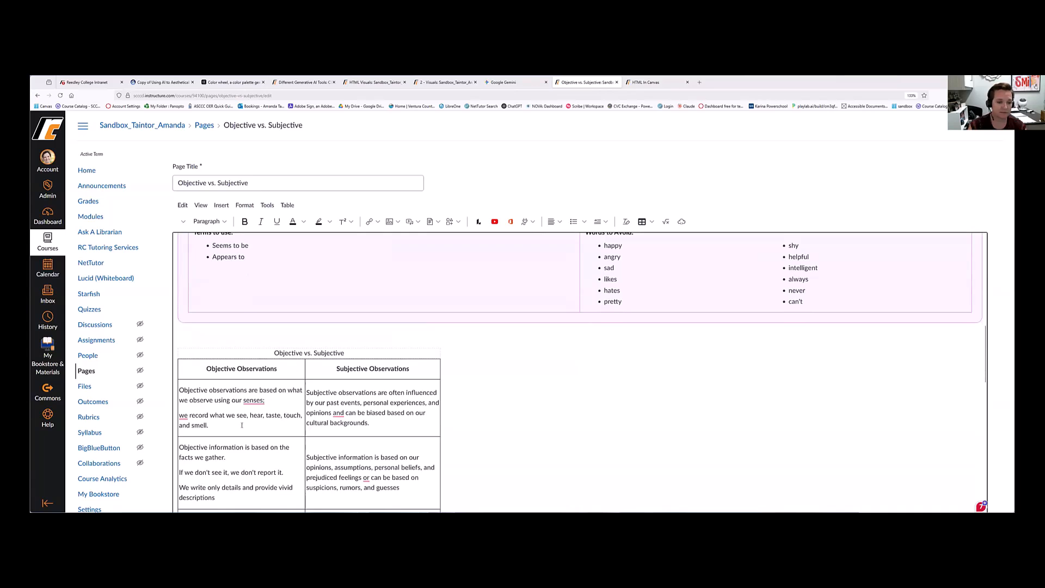
Cut the first Objective Observations entry from the original table and paste it over the shortened text in the themed table's matching cell.
left_click_drag(209, 425, 180, 388)
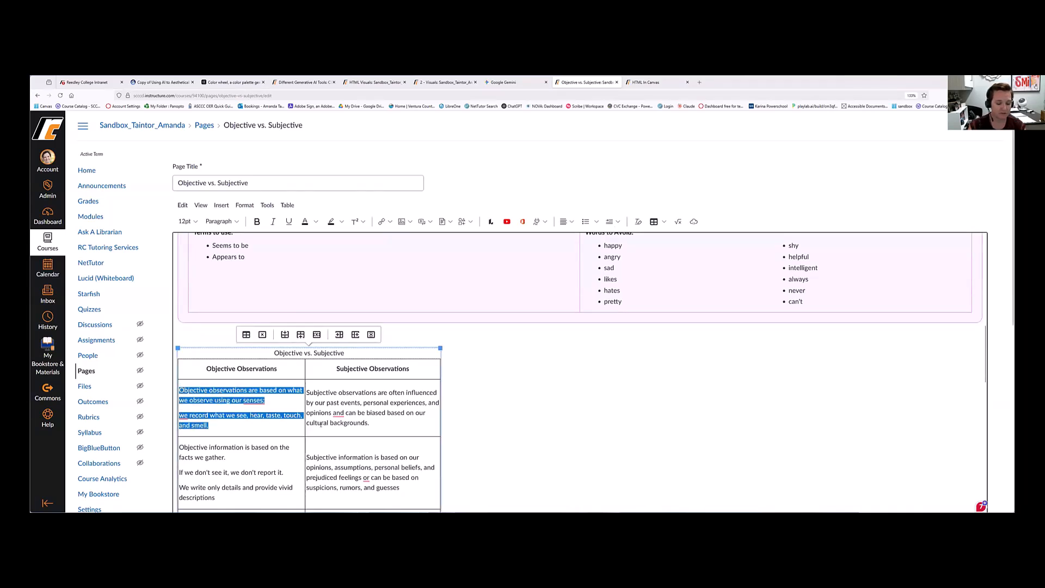
scroll(517, 392, "up", 5)
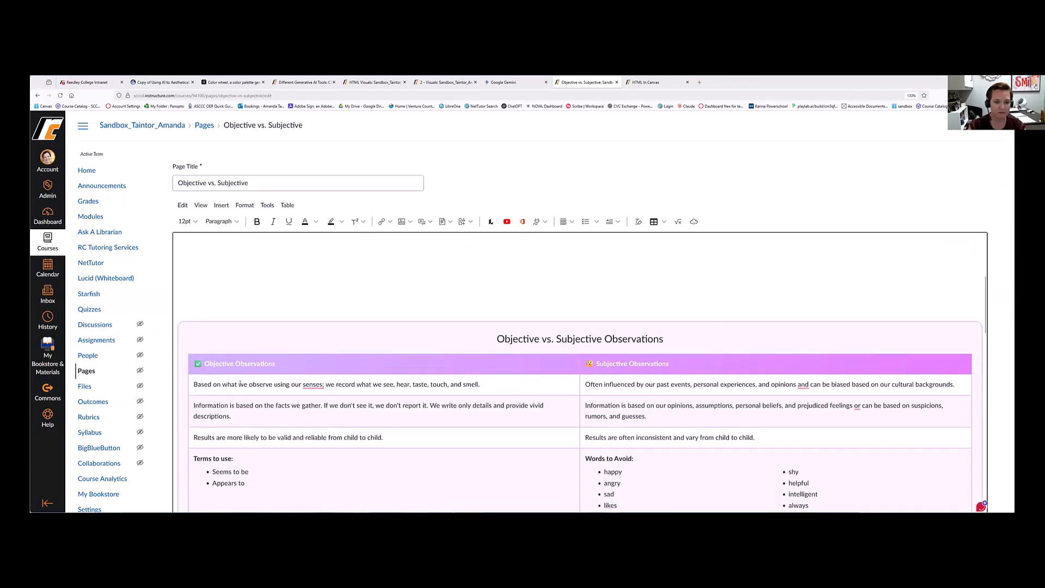
left_click_drag(482, 384, 190, 384)
key("ctrl+v")
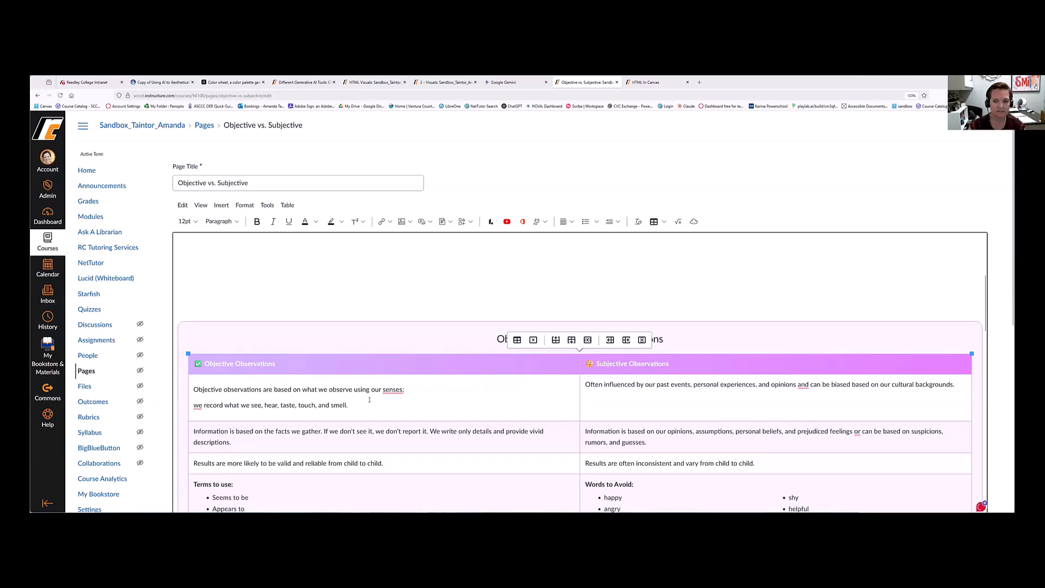
Move the original "Subjective observations are often influenced…" text over the themed table's first Subjective Observations entry.
scroll(369, 400, "down", 7)
left_click_drag(369, 355, 308, 325)
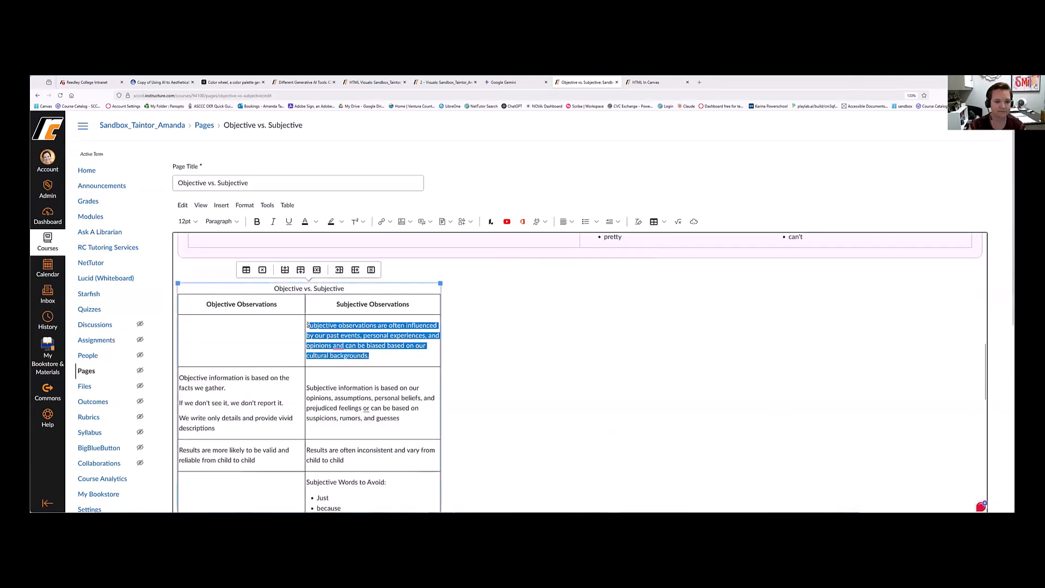
scroll(591, 359, "up", 4)
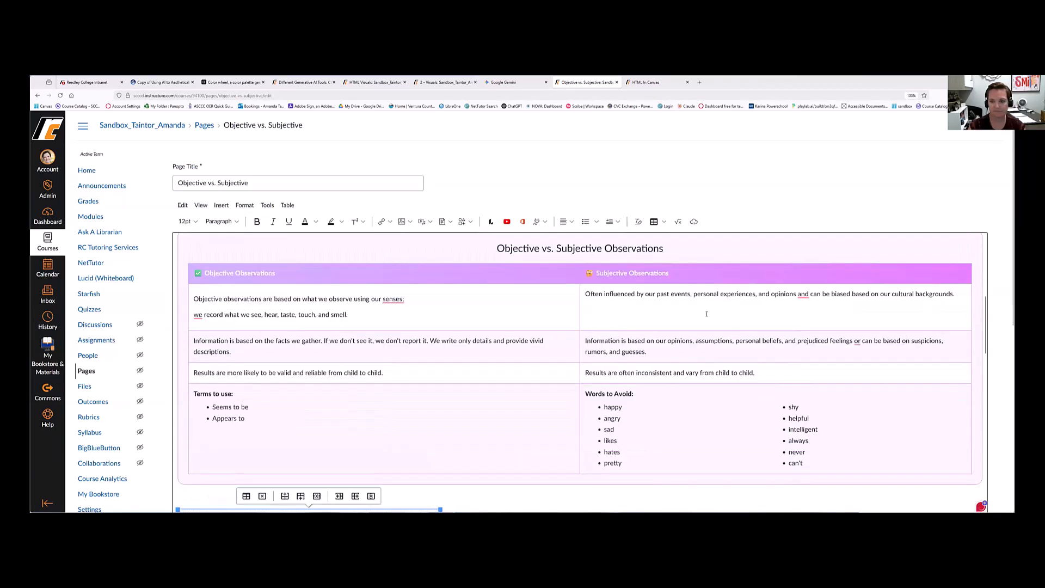
left_click_drag(956, 294, 584, 303)
key("ctrl+v")
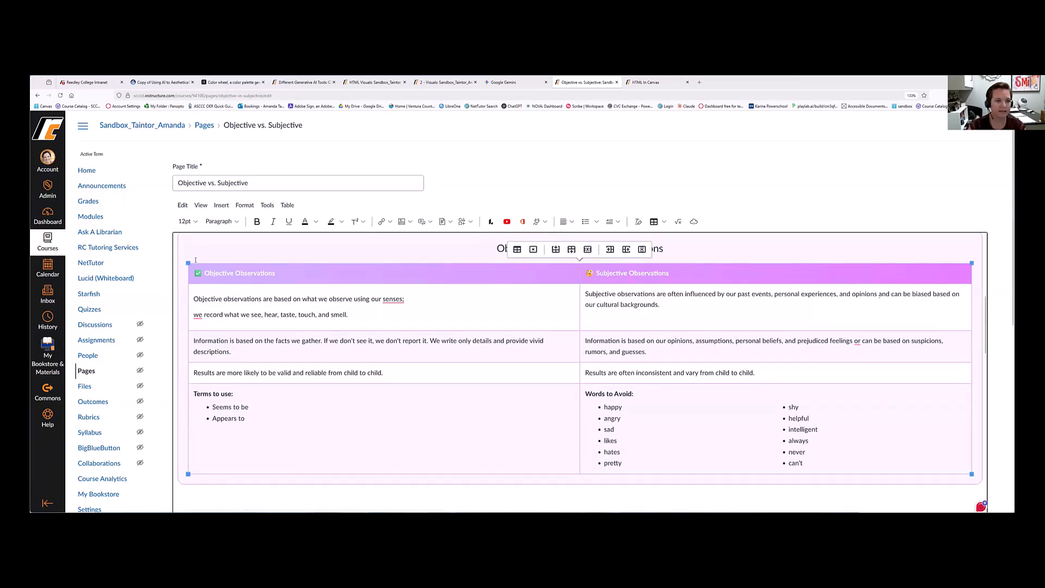
Replace the themed table's second Objective entry with the original three-sentence "Objective information is based on the facts we gather" text, cut from its cell.
scroll(595, 322, "down", 4)
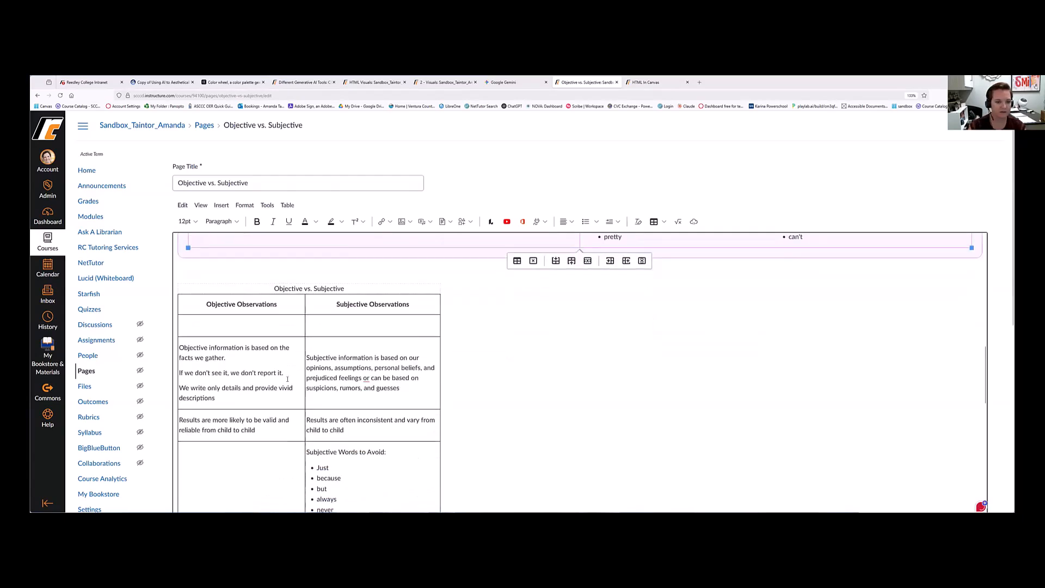
left_click_drag(221, 400, 179, 348)
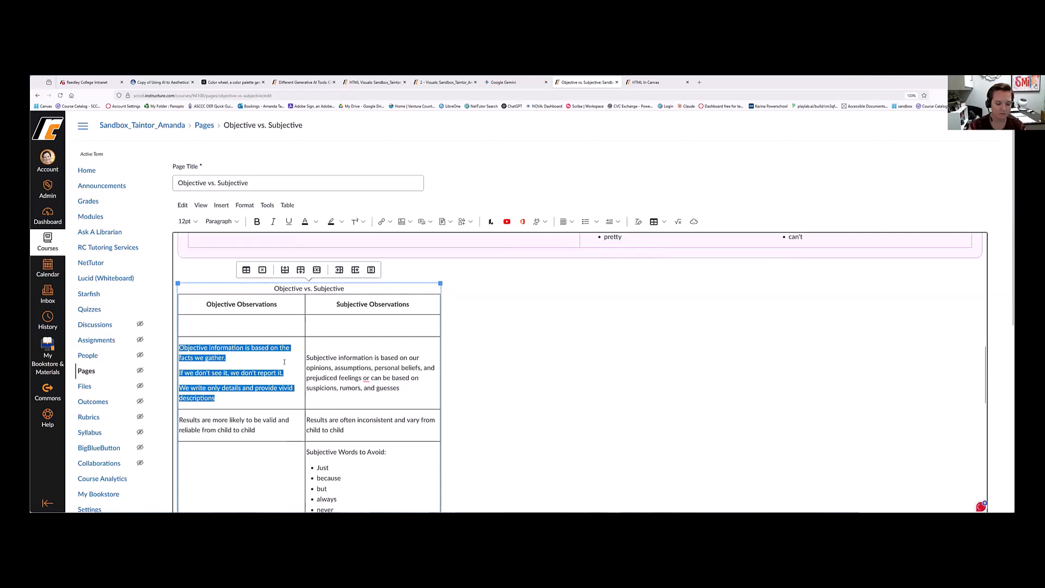
key("BackSpace")
scroll(238, 343, "up", 3)
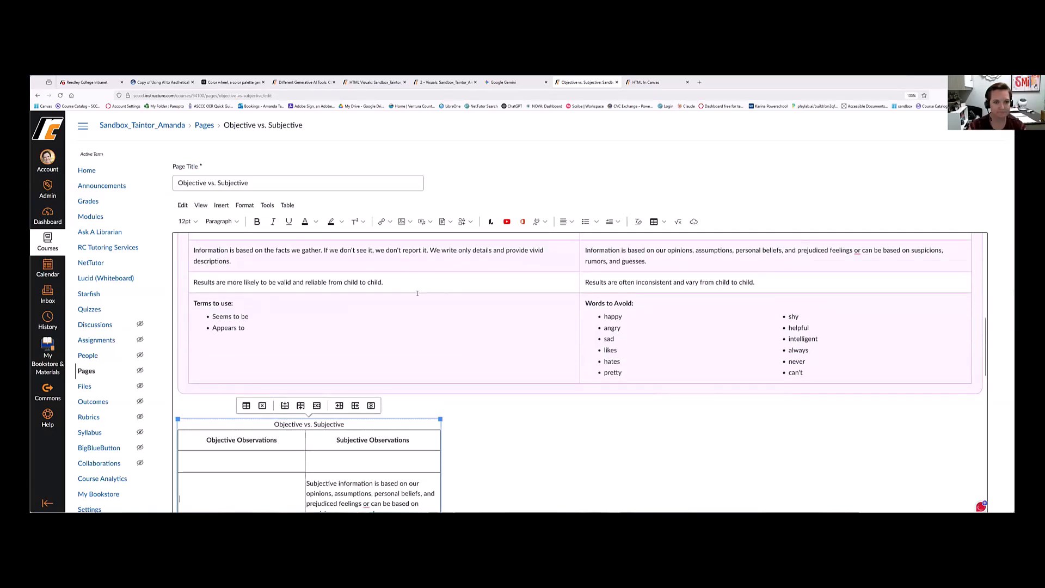
scroll(237, 343, "up", 2)
left_click_drag(231, 352, 194, 338)
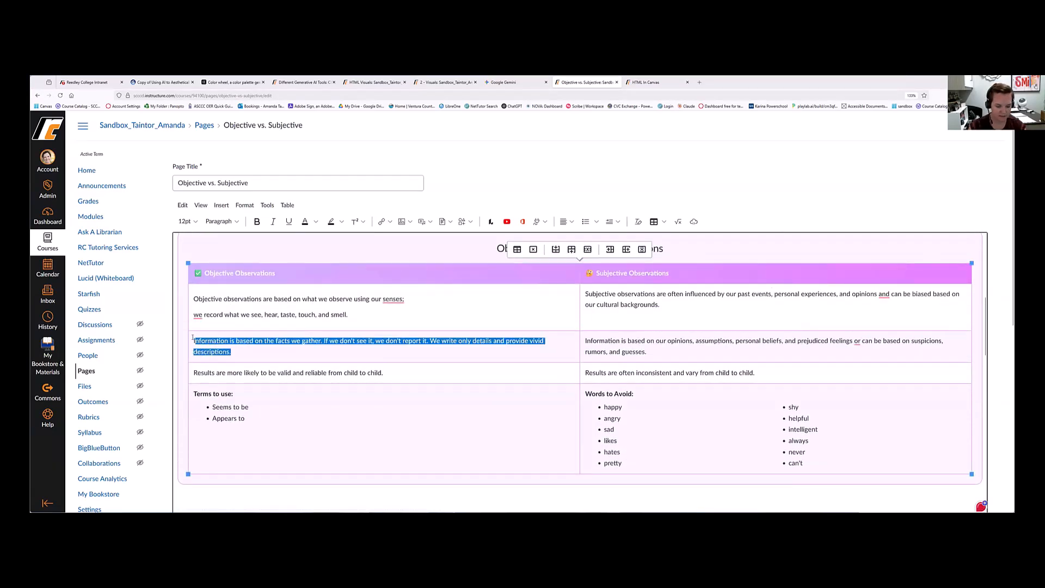
type("Objective information is based on the facts we gather. If we don't see it, we don't report it. We write only details and provide vivid descriptions.")
Cut the original "Subjective information is based on our opinions…" text and paste it over the themed table's second Subjective entry.
scroll(374, 327, "down", 8)
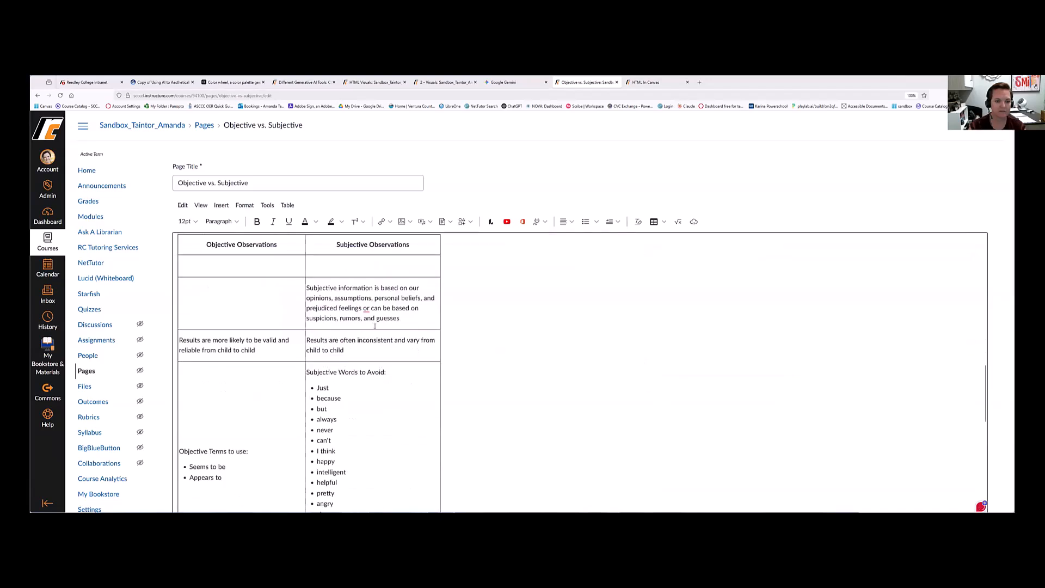
left_click_drag(399, 318, 308, 284)
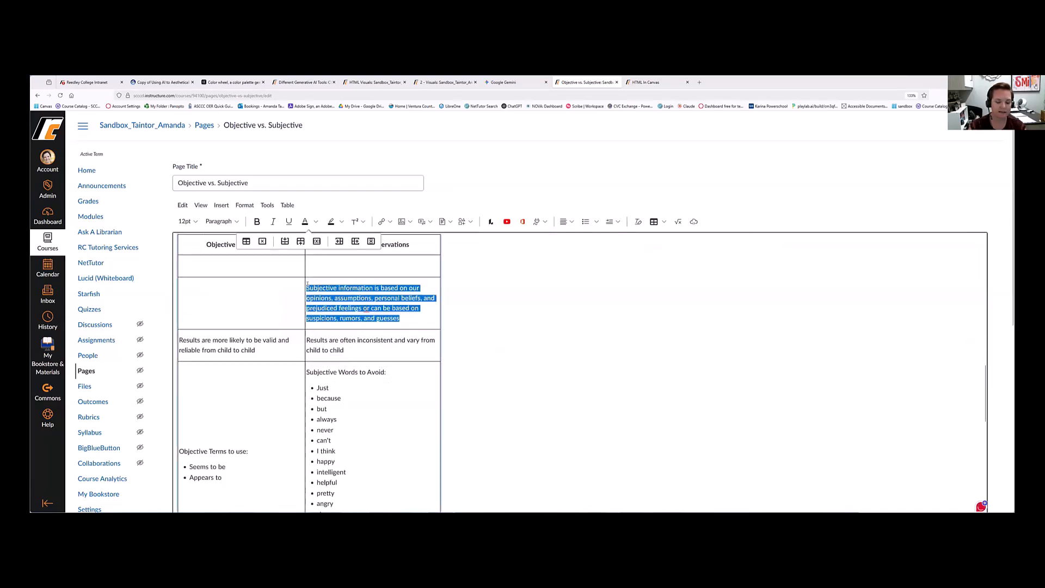
key("ctrl+x")
scroll(595, 381, "up", 10)
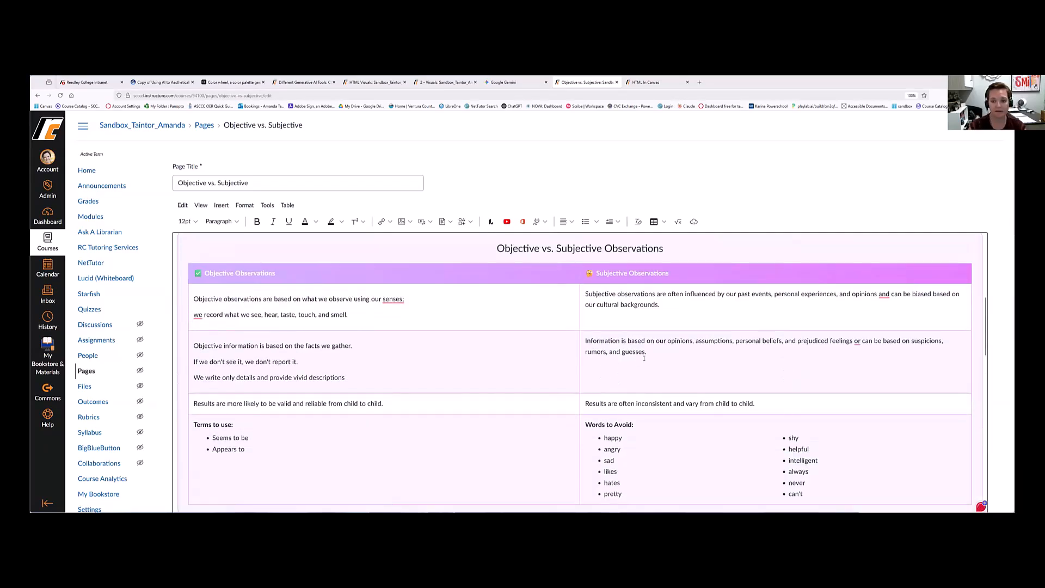
left_click_drag(647, 352, 583, 341)
key("ctrl+v")
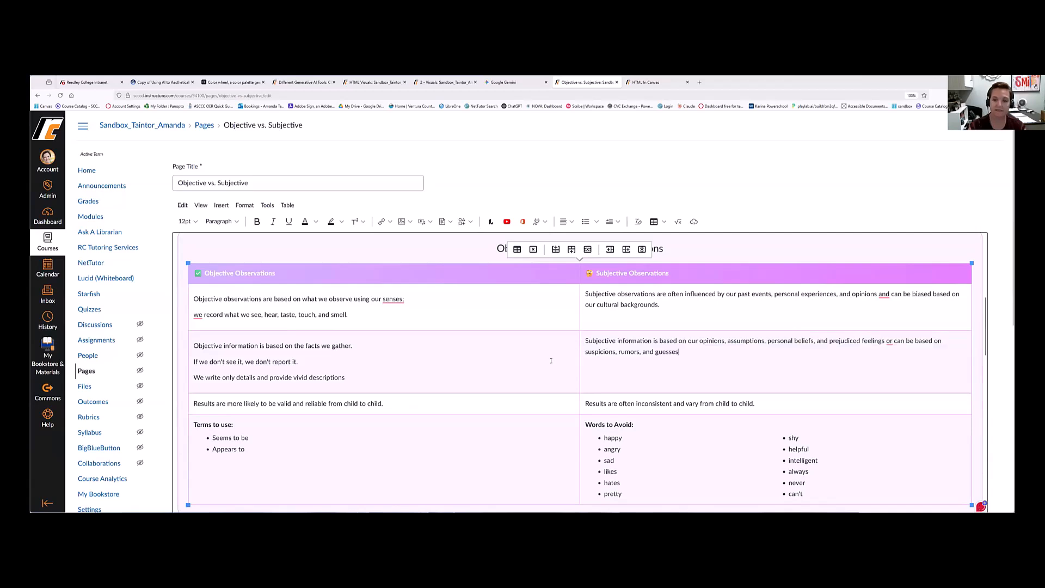
Move the original "Results are more likely to be valid and reliable from child to child" text over the themed table's matching entry.
scroll(552, 360, "down", 5)
left_click(271, 365)
left_click_drag(255, 365, 179, 351)
key("ctrl+x")
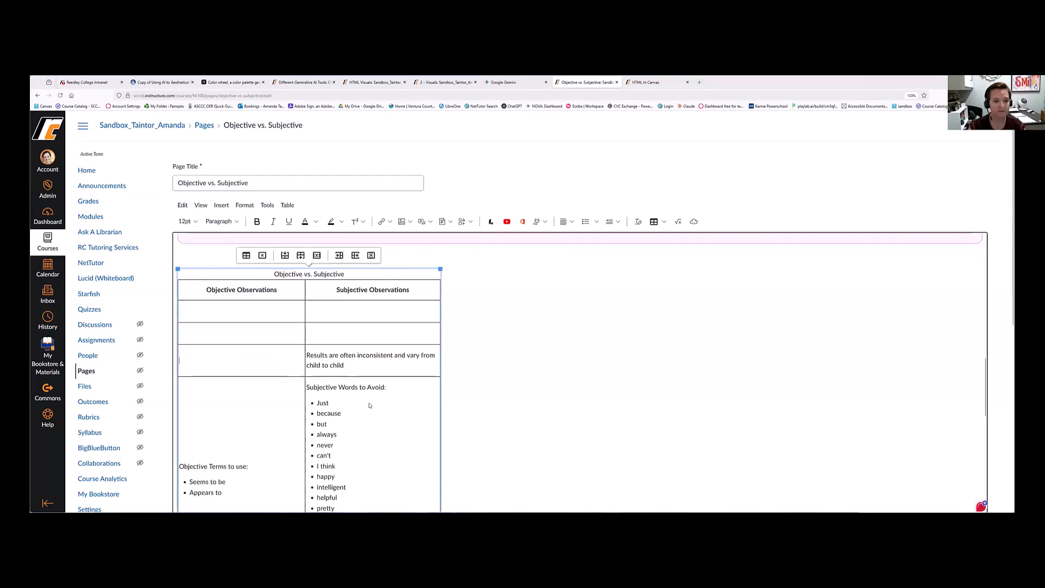
scroll(300, 344, "up", 5)
left_click_drag(384, 313, 193, 313)
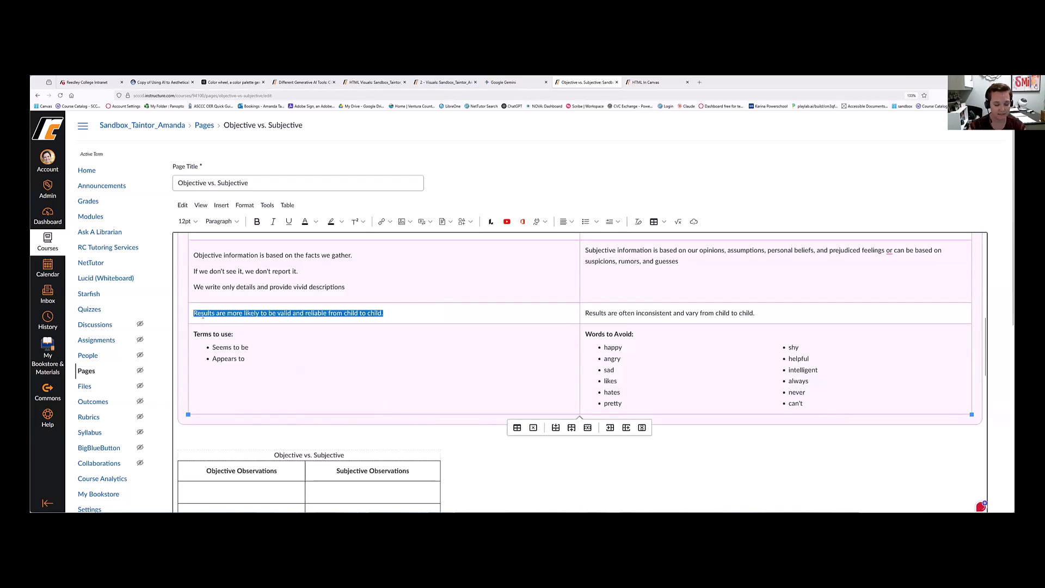
key("ctrl+v")
Delete the original Objective vs. Subjective table below the themed one.
scroll(288, 381, "down", 3)
scroll(287, 381, "down", 1)
left_click_drag(310, 310, 342, 326)
scroll(348, 325, "up", 5)
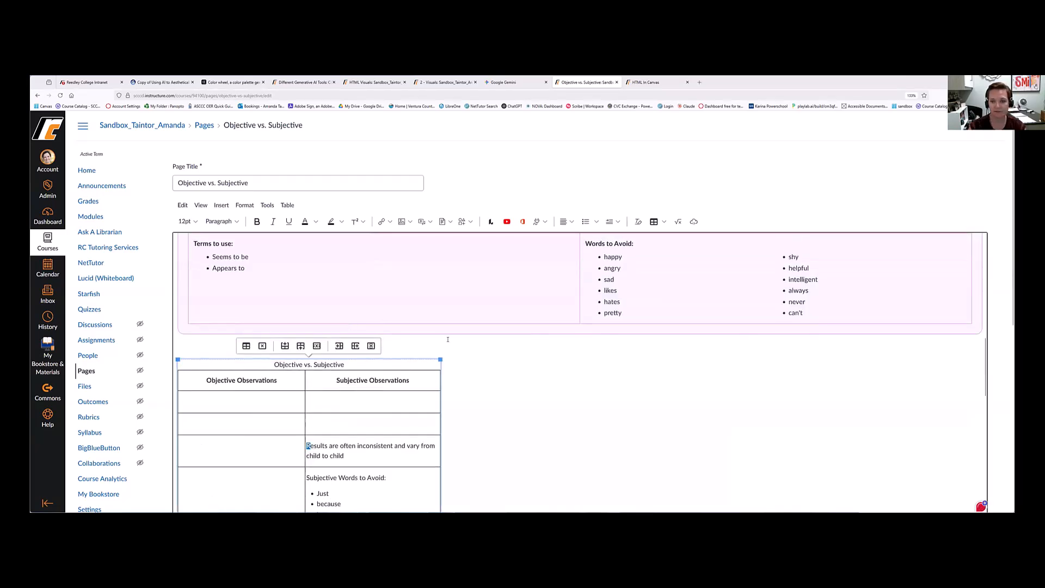
scroll(462, 369, "down", 4)
scroll(292, 412, "up", 3)
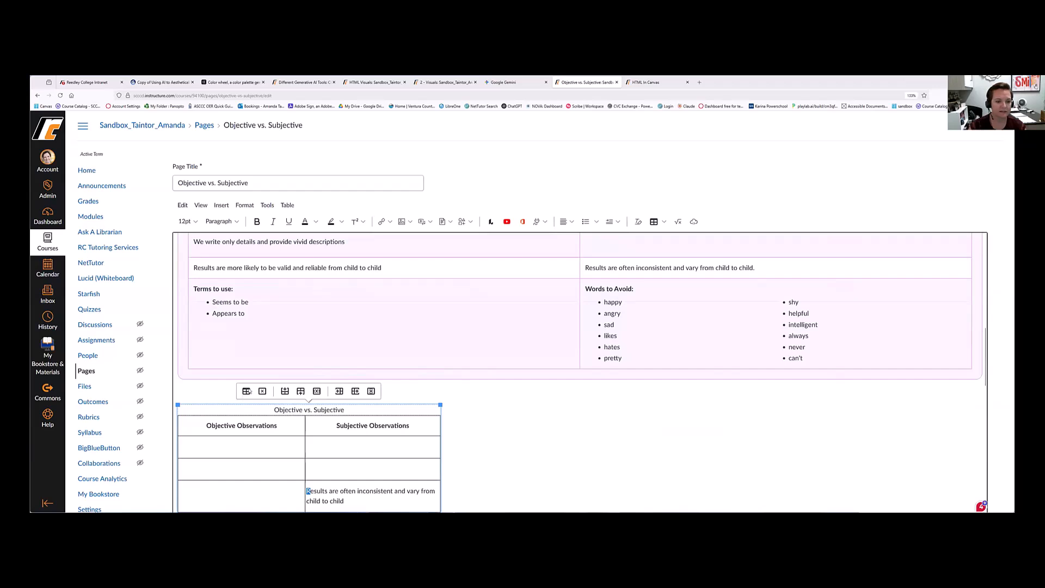
left_click(263, 391)
Insert five blank lines below the Transcript link in the Clearing Your View video section.
scroll(200, 335, "down", 3)
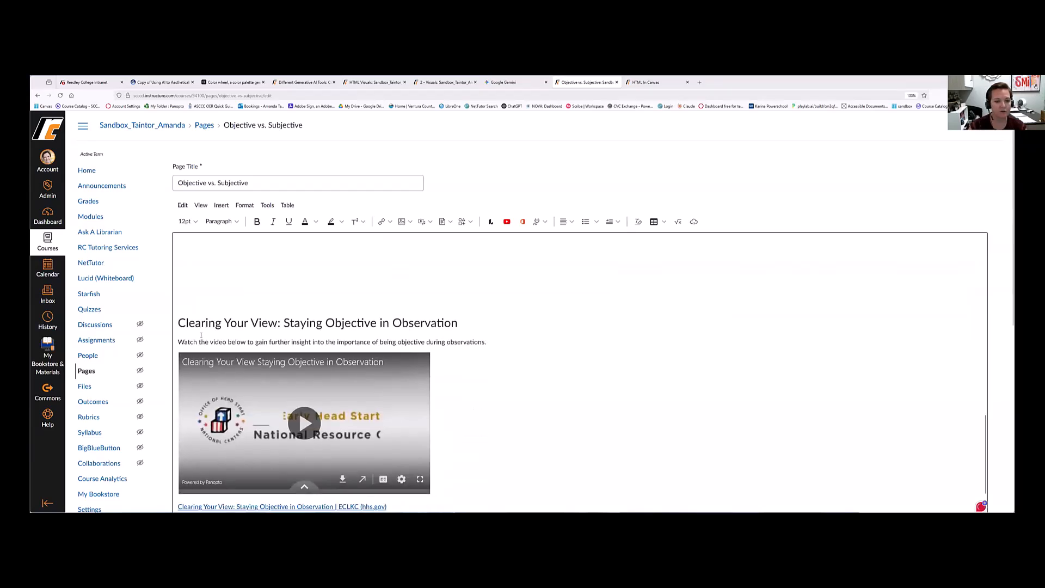
scroll(201, 335, "down", 1)
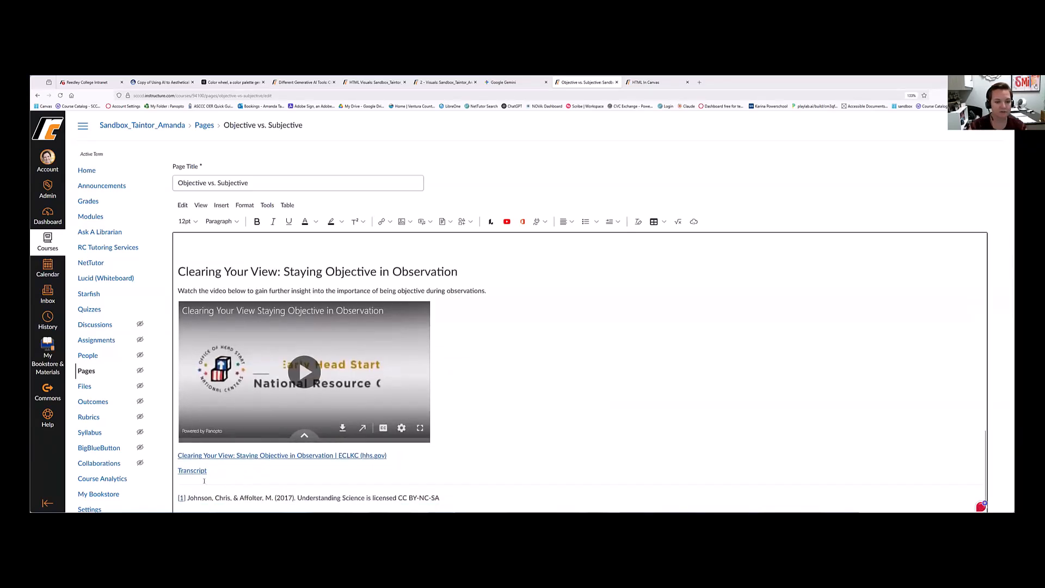
left_click(261, 472)
key("Return")
key("Return")
key("Return")
key("Return")
key("Return")
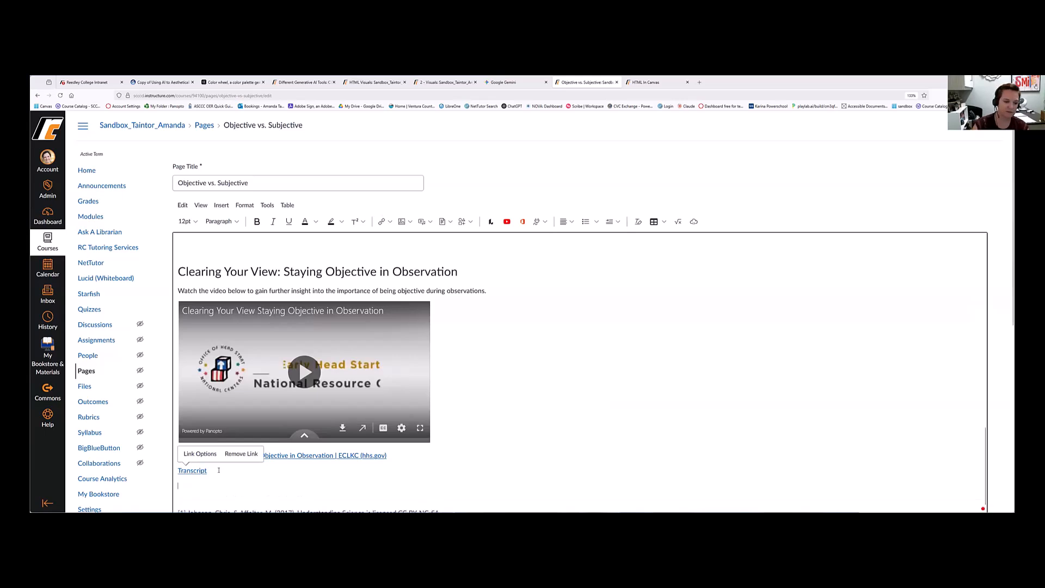
Open the page's HTML and copy the code of the Clearing Your View section, from its heading through the Transcript link, with adjoining blank lines.
scroll(213, 327, "up", 3)
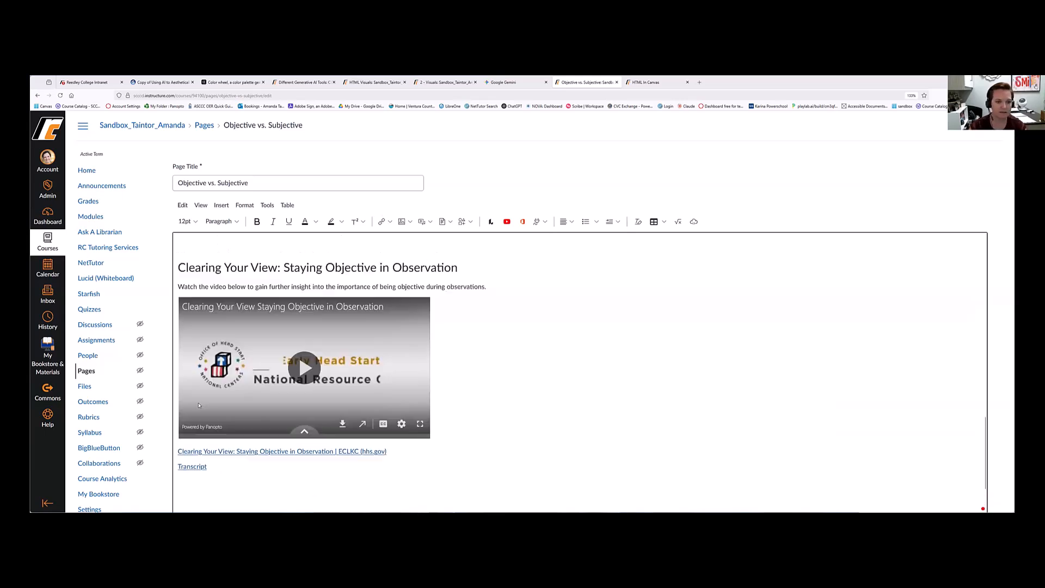
scroll(299, 367, "down", 2)
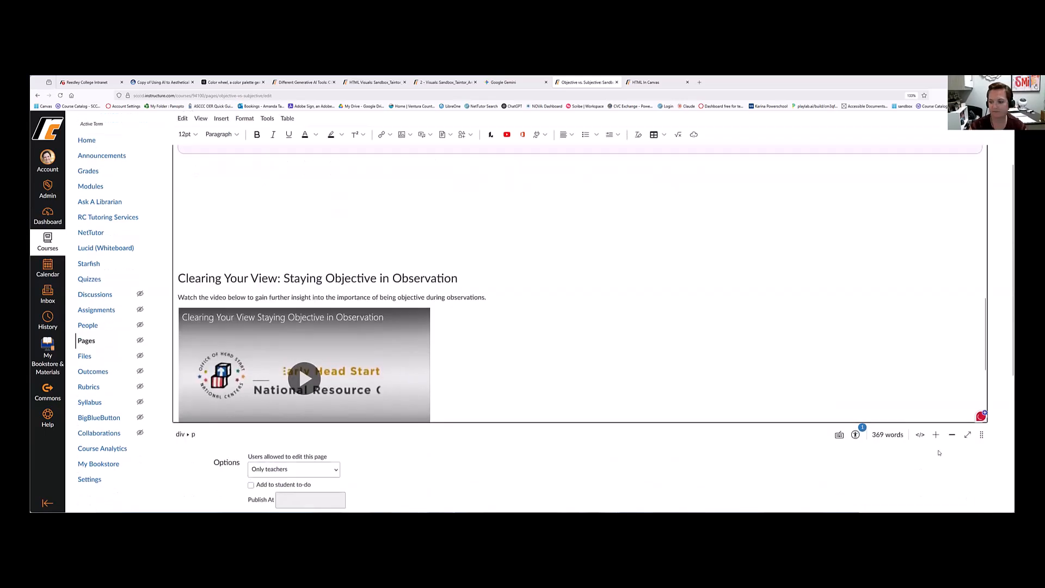
scroll(238, 300, "down", 11)
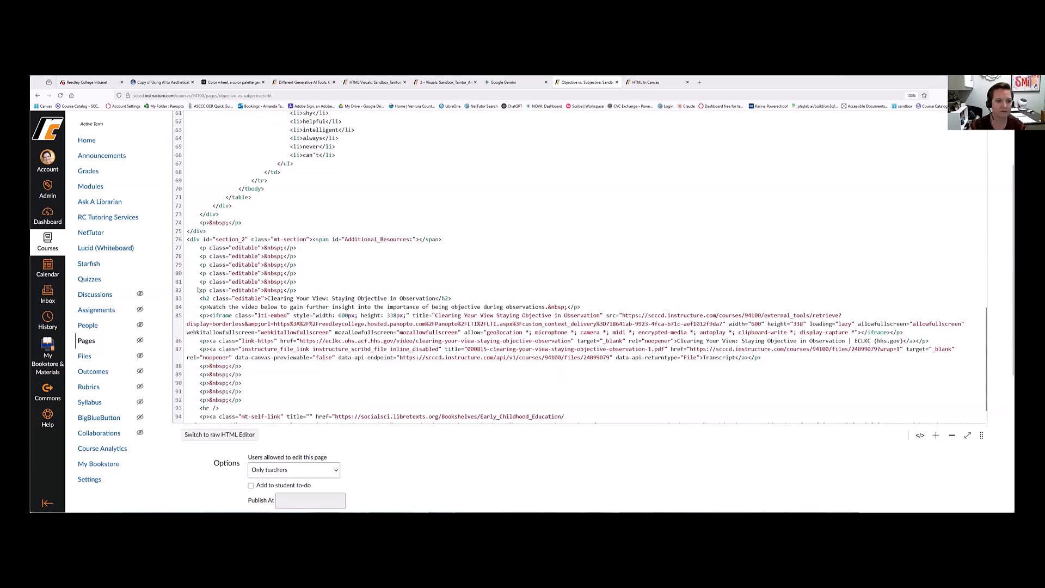
left_click_drag(198, 290, 302, 376)
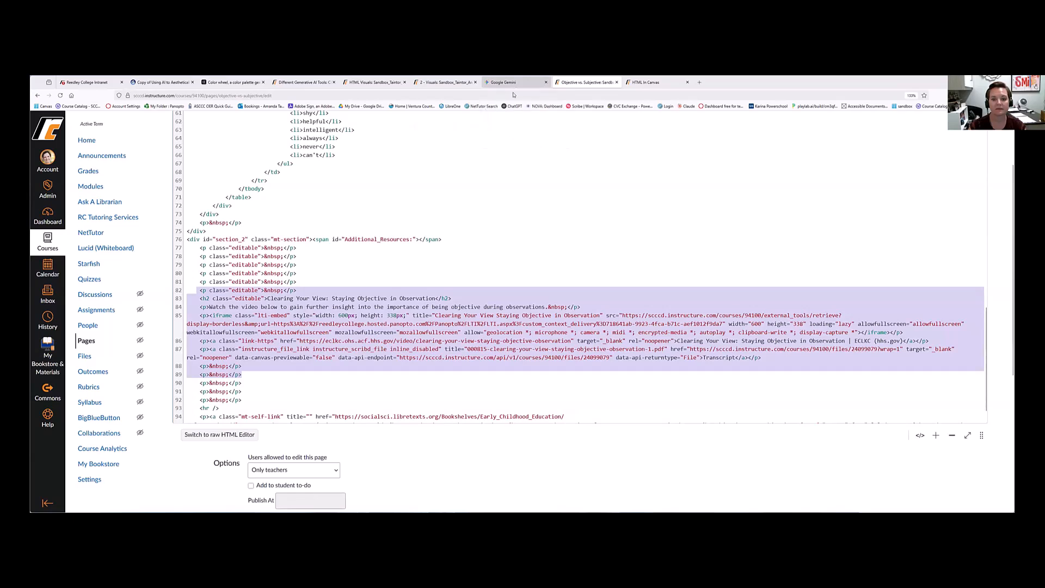
In Gemini, write the request "Can you left wrap the text and put the video on a color from our theme around it".
left_click(542, 82)
type("Can you wrpa")
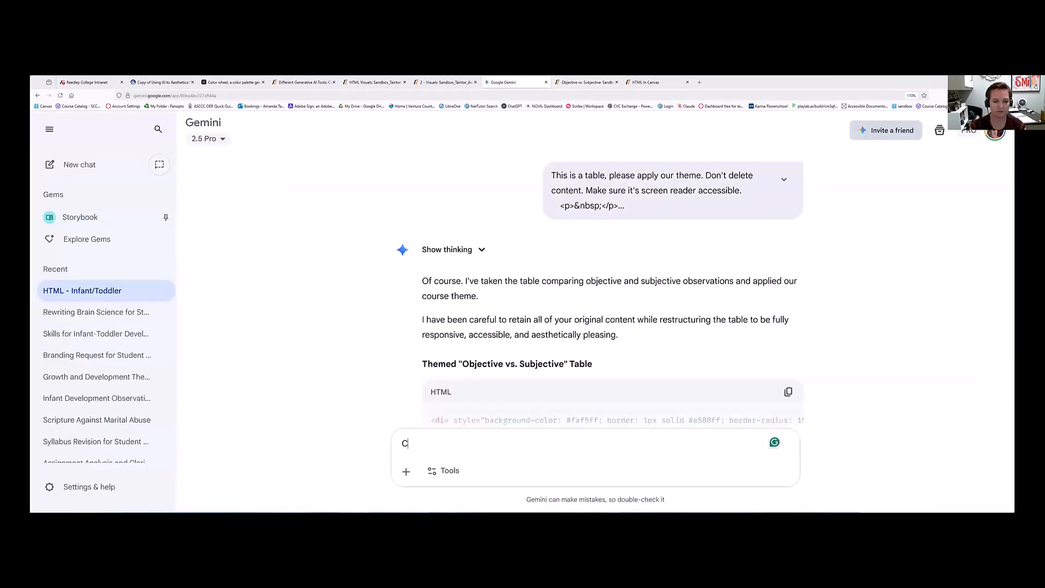
key("BackSpace")
key("BackSpace")
key("BackSpace")
key("BackSpace")
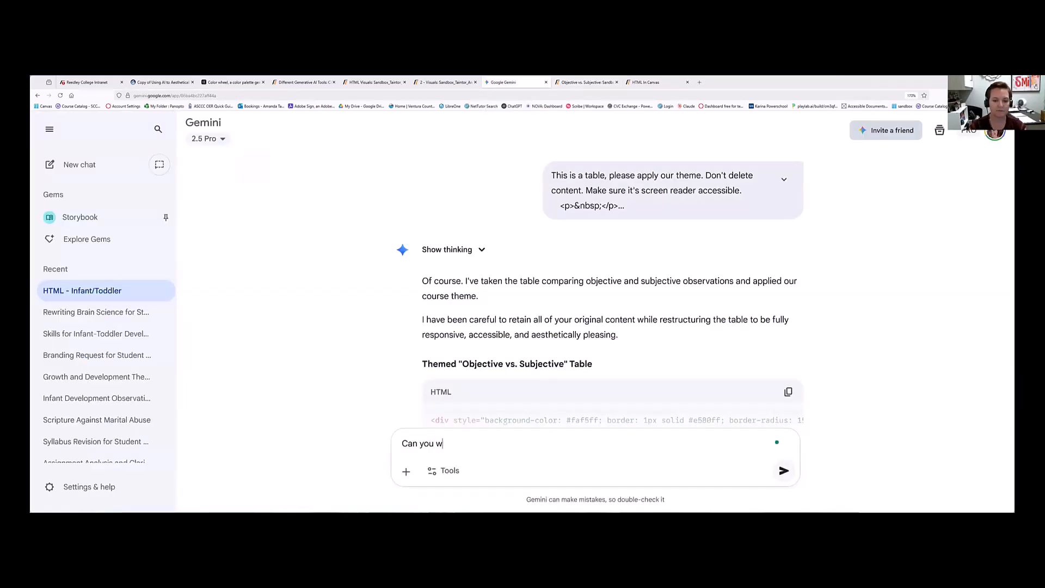
type("left wrap the text ")
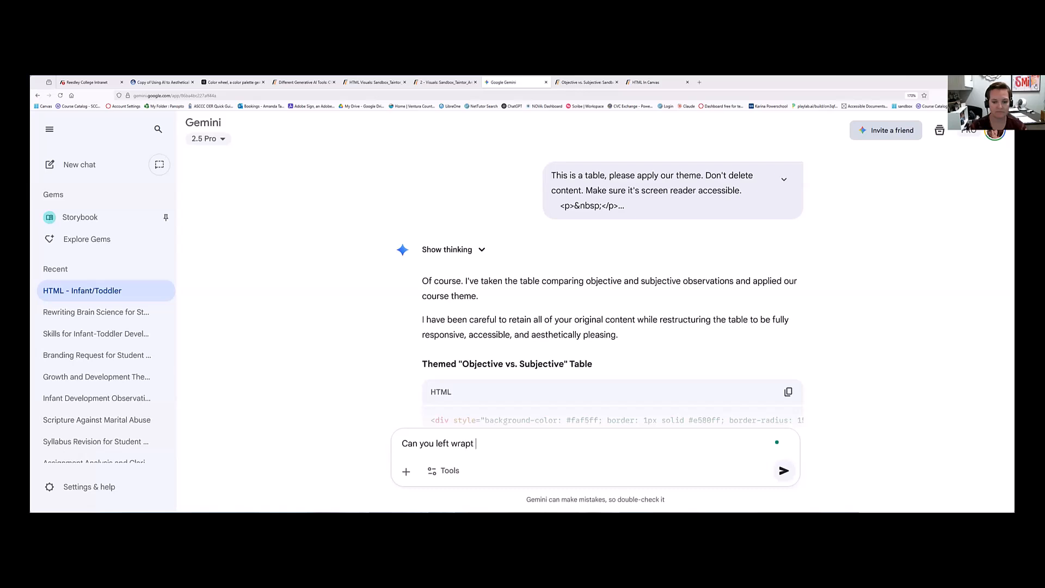
type("and put the video on a")
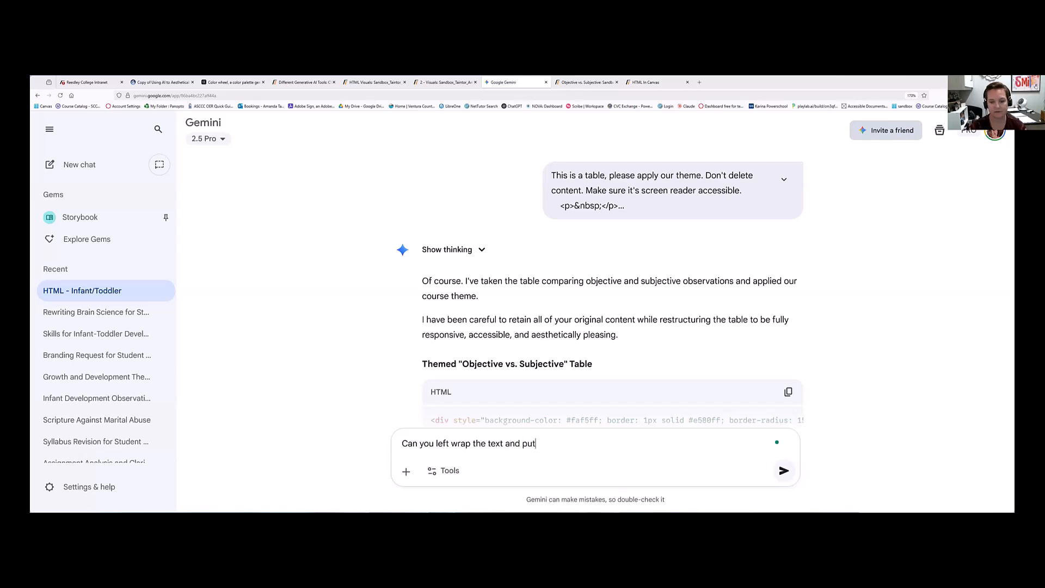
type(" a")
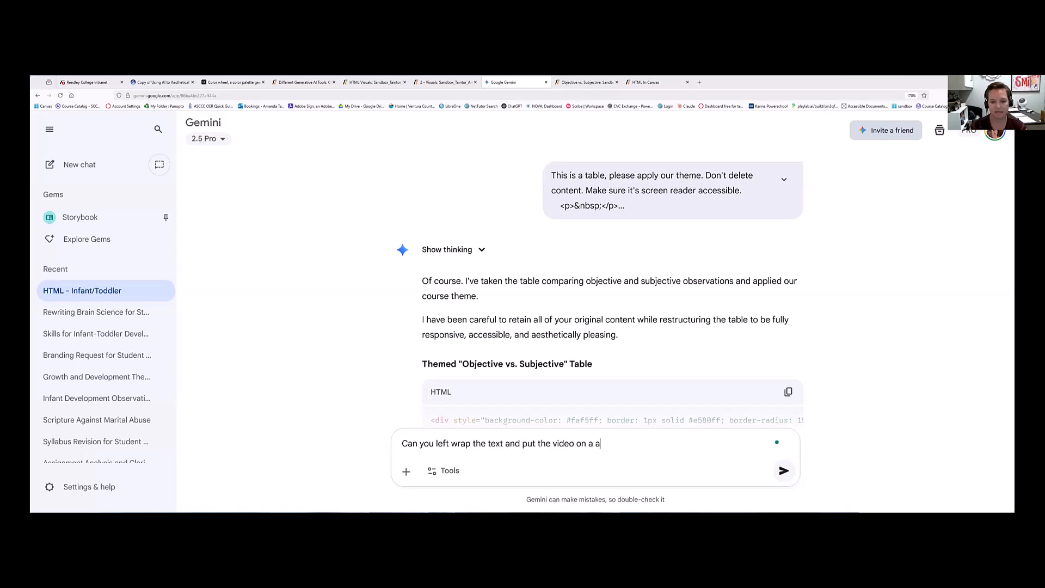
key("BackSpace")
type("color from our the")
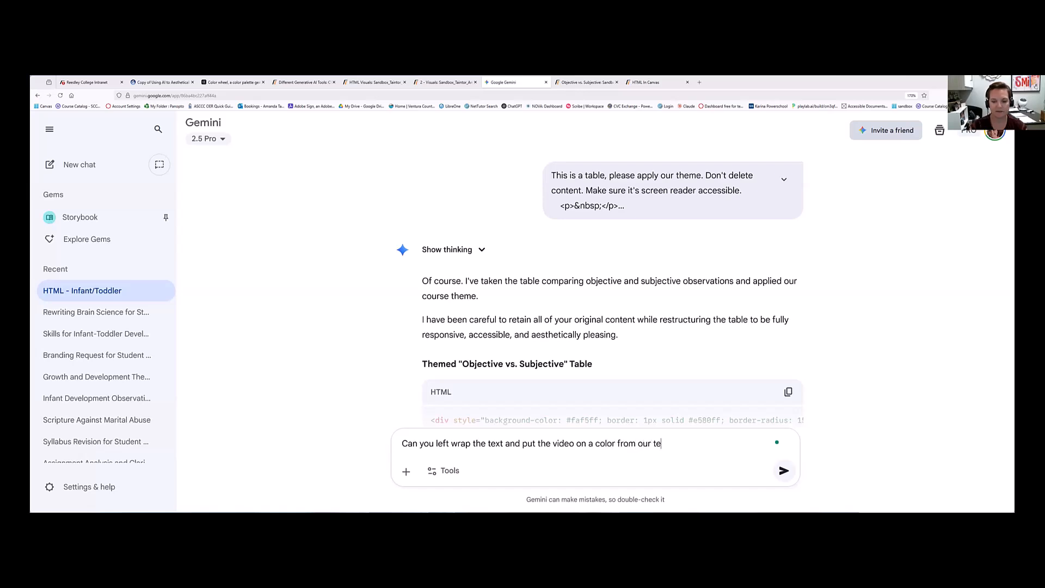
type("me")
key("BackSpace")
key("BackSpace")
key("BackSpace")
type("heme")
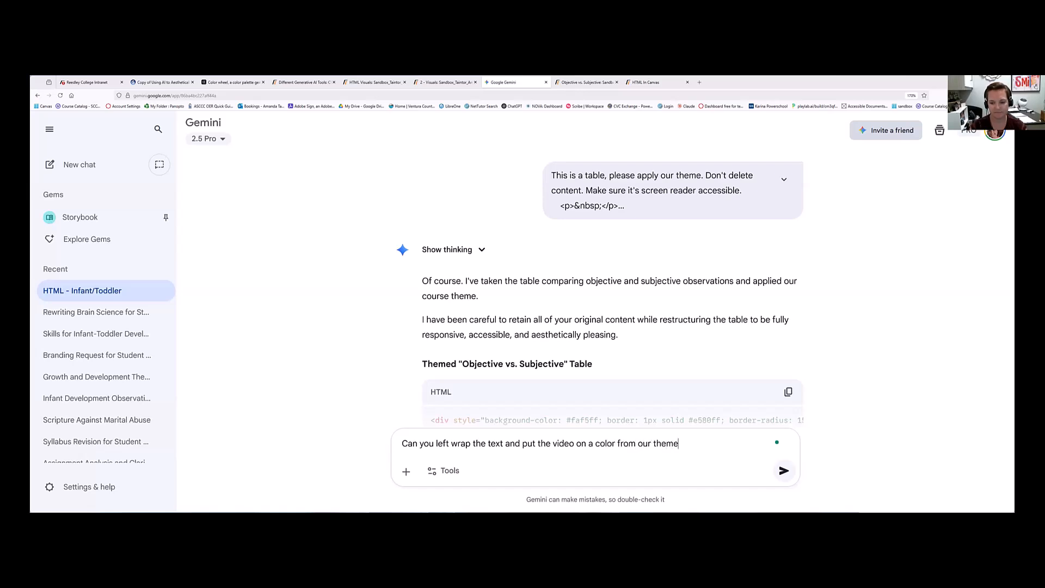
type(" around it")
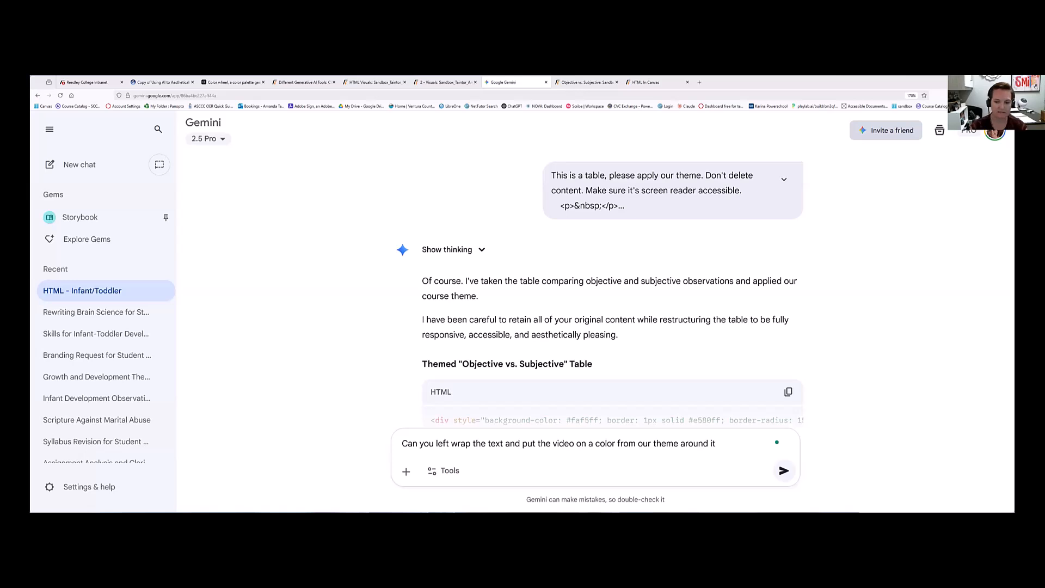
Add the copied video section code on a new line below the request and submit it.
key("shift+Return")
key("ctrl+v")
key("Return")
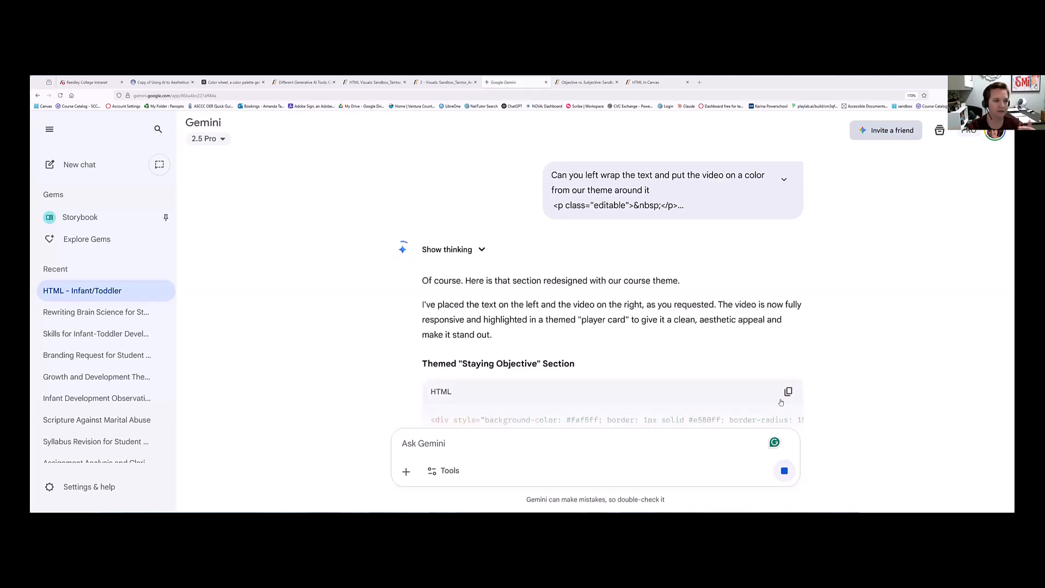
Copy Gemini's themed "Staying Objective" HTML and insert it in the Canvas page code among the blank paragraphs above the original Clearing Your View heading.
scroll(780, 270, "down", 4)
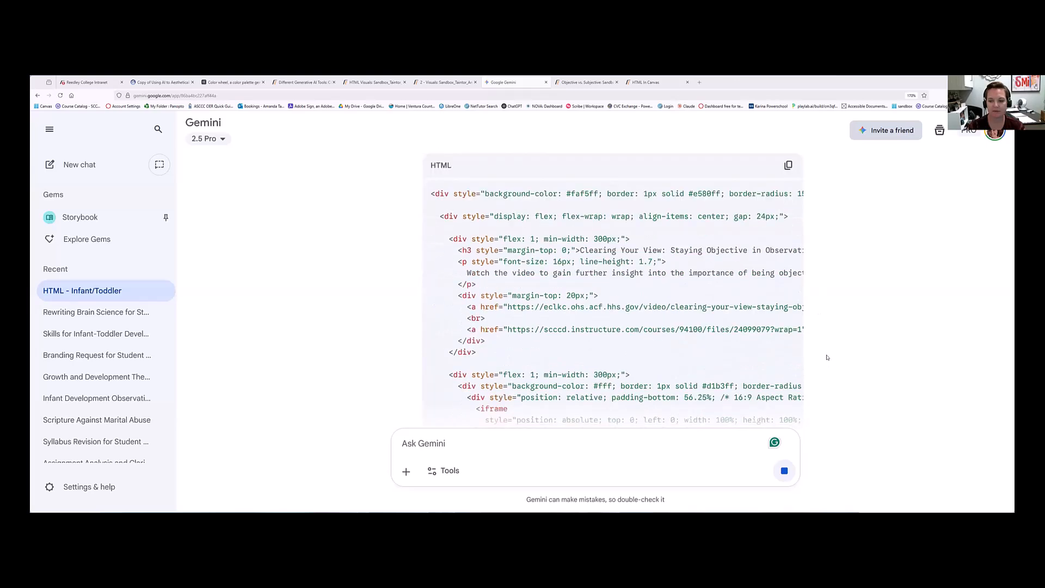
scroll(828, 353, "up", 2)
scroll(719, 364, "down", 2)
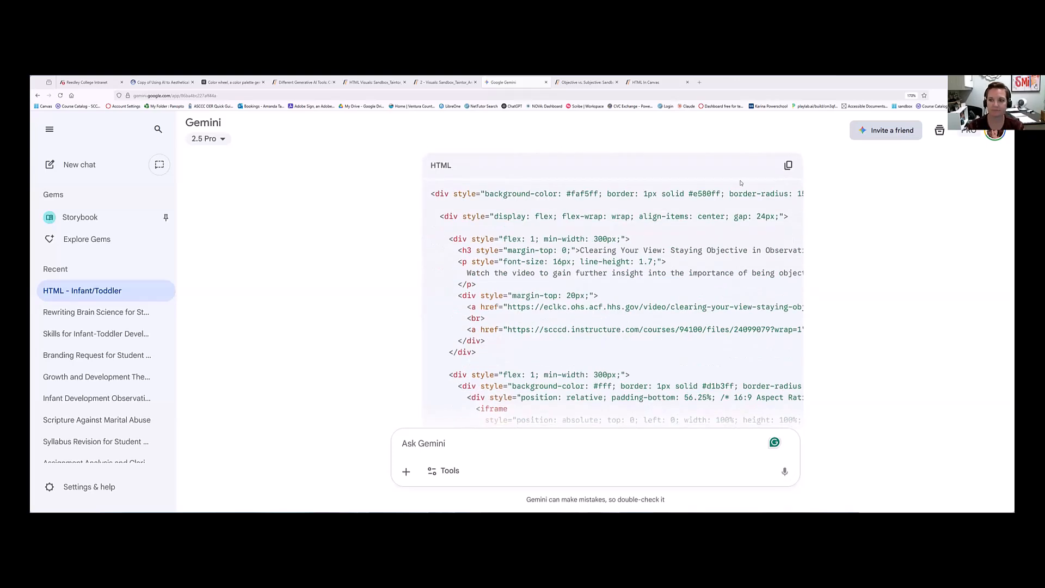
left_click(789, 165)
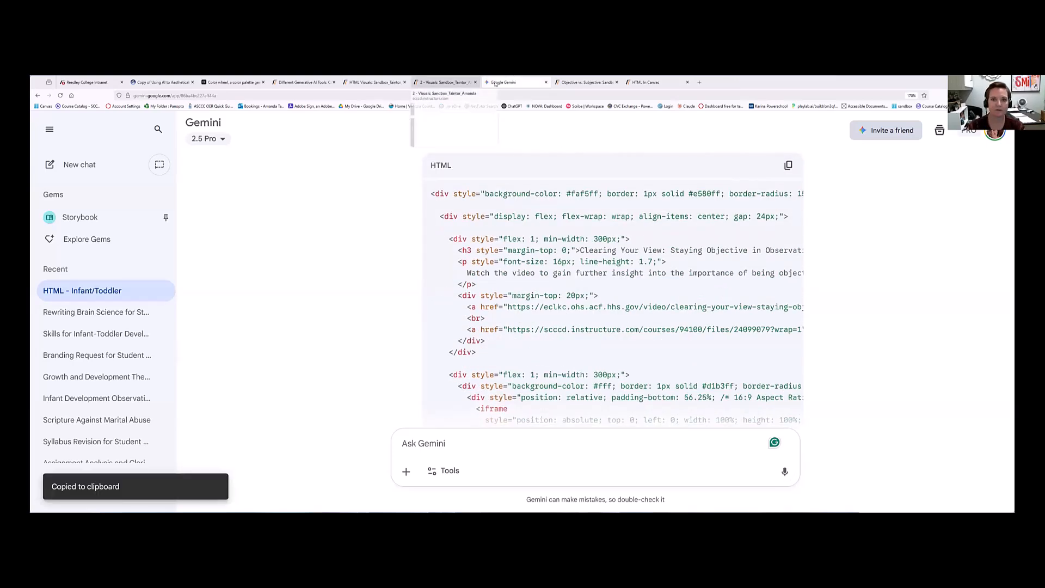
key("ctrl+Tab")
left_click(303, 282)
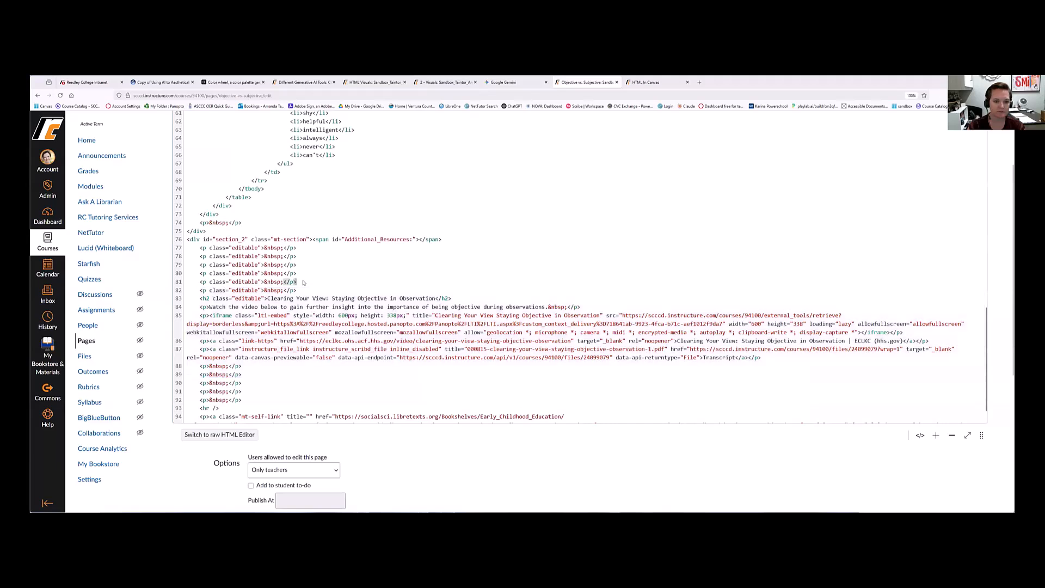
key("ctrl+v")
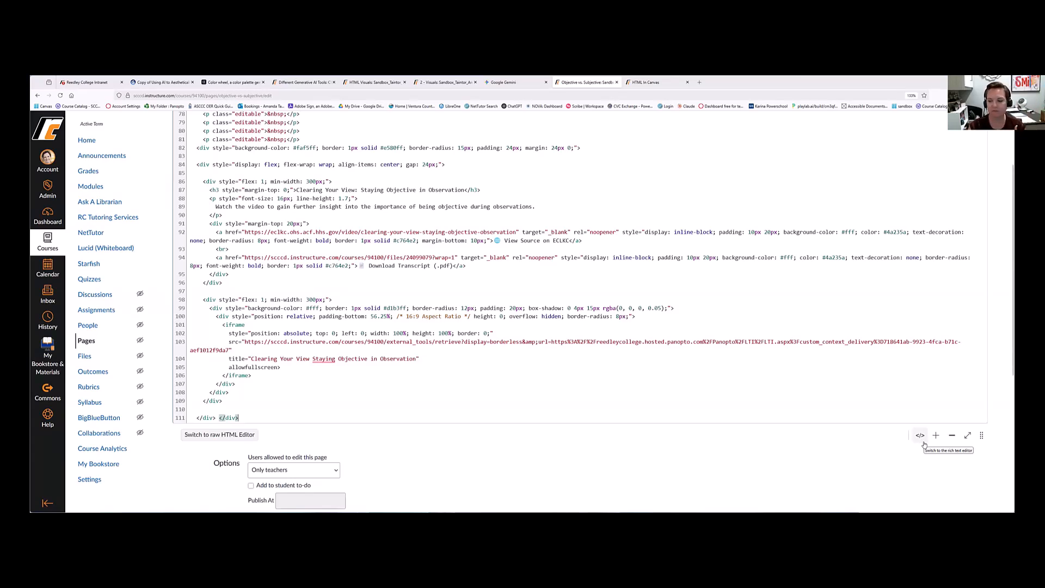
Return to the rich text editor, enlarge the editing area, and examine the themed Clearing Your View section against the original.
left_click(922, 439)
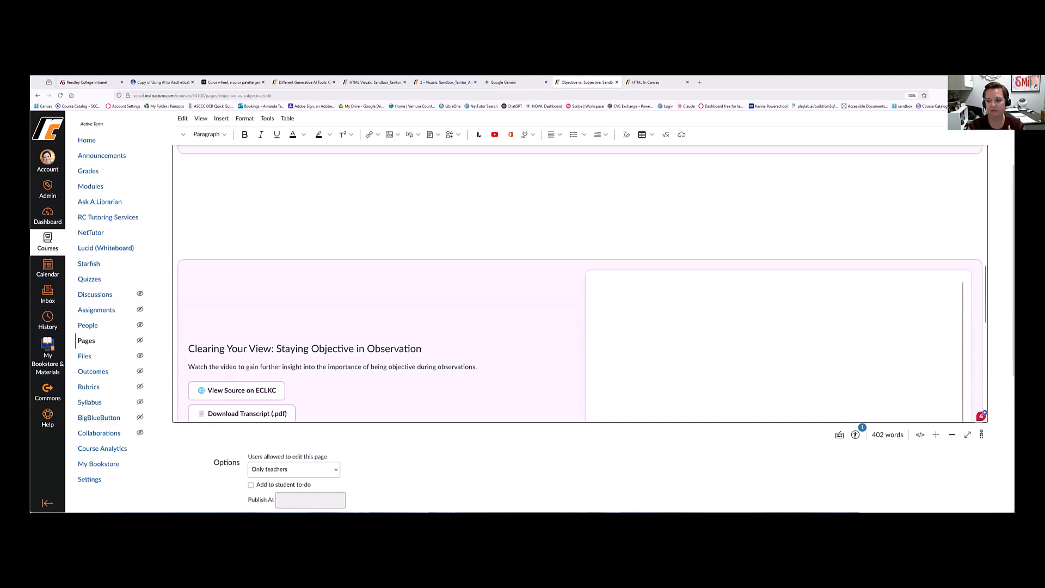
left_click_drag(982, 435, 981, 478)
scroll(759, 398, "down", 3)
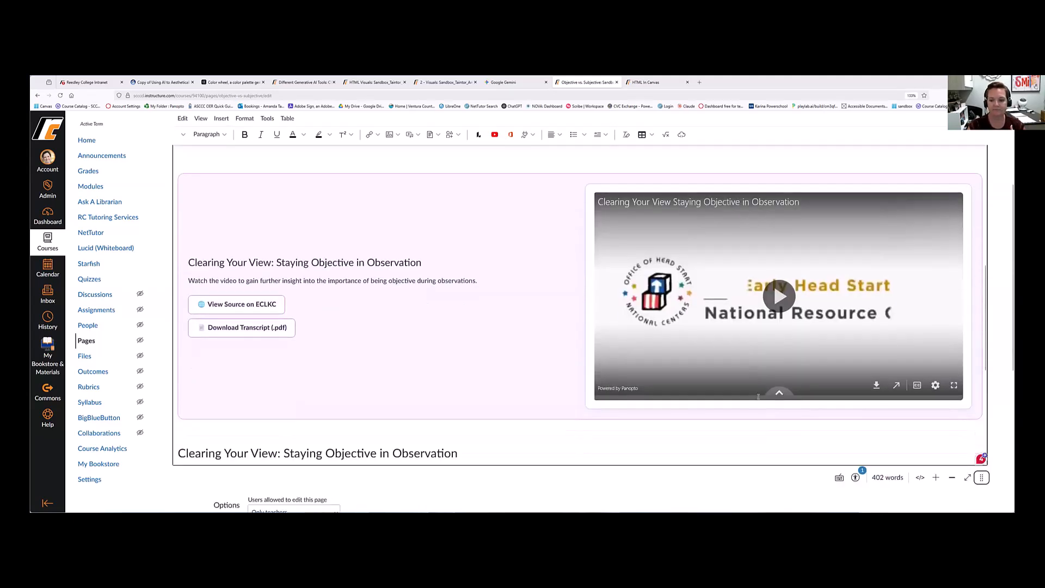
scroll(759, 377, "up", 2)
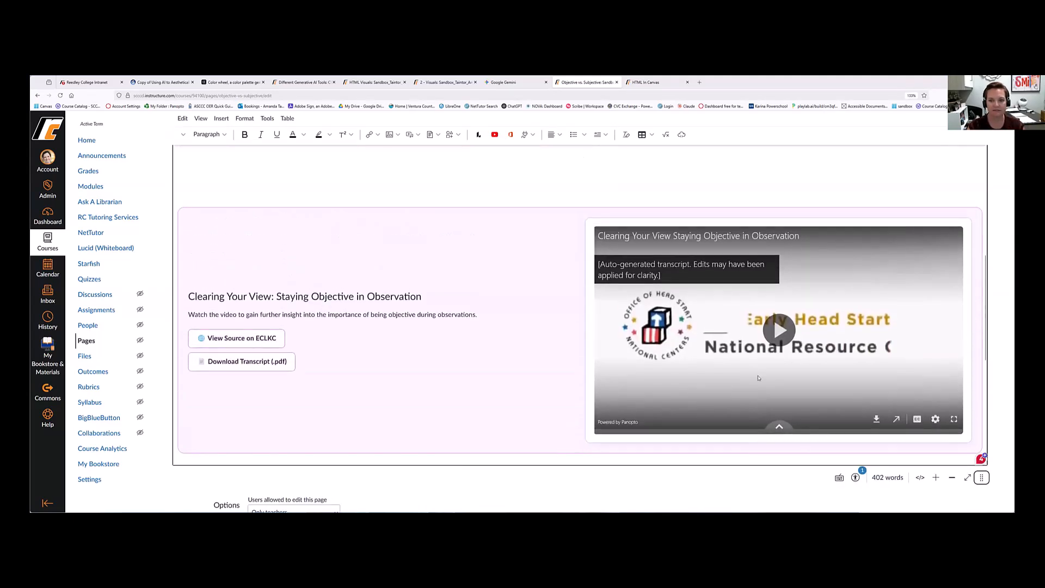
scroll(773, 318, "down", 1)
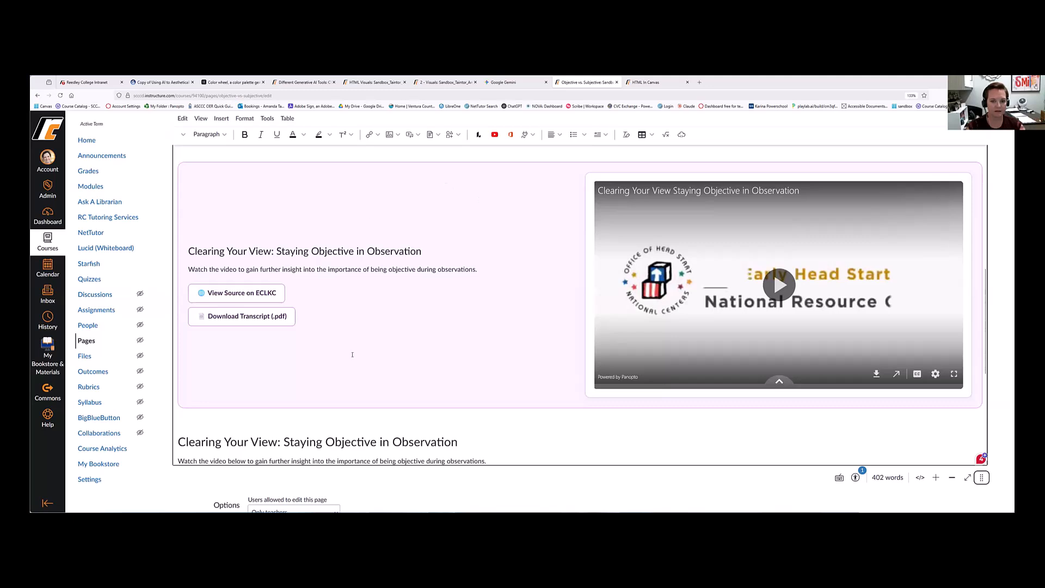
scroll(953, 373, "down", 1)
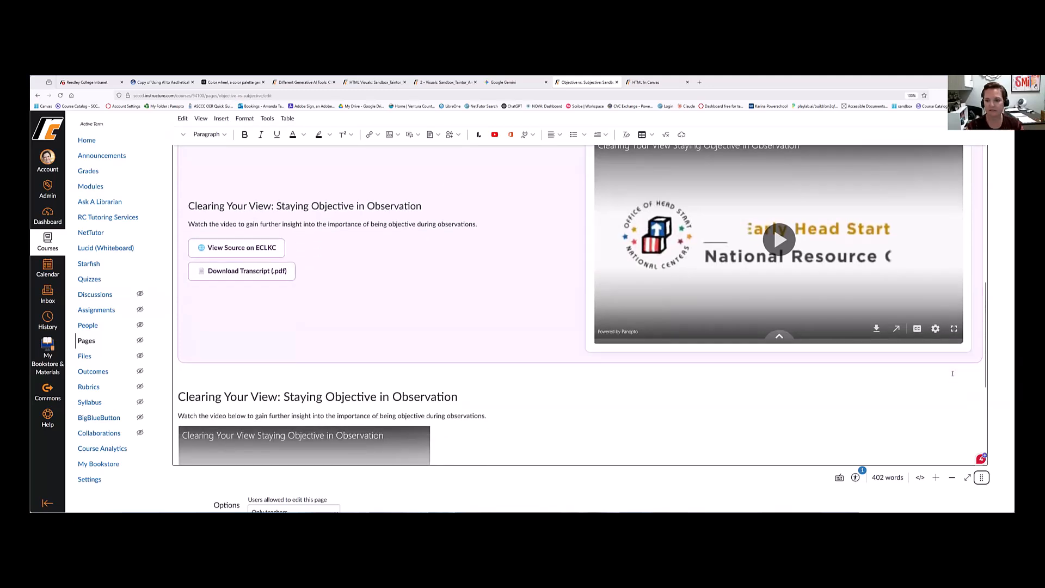
scroll(953, 373, "up", 1)
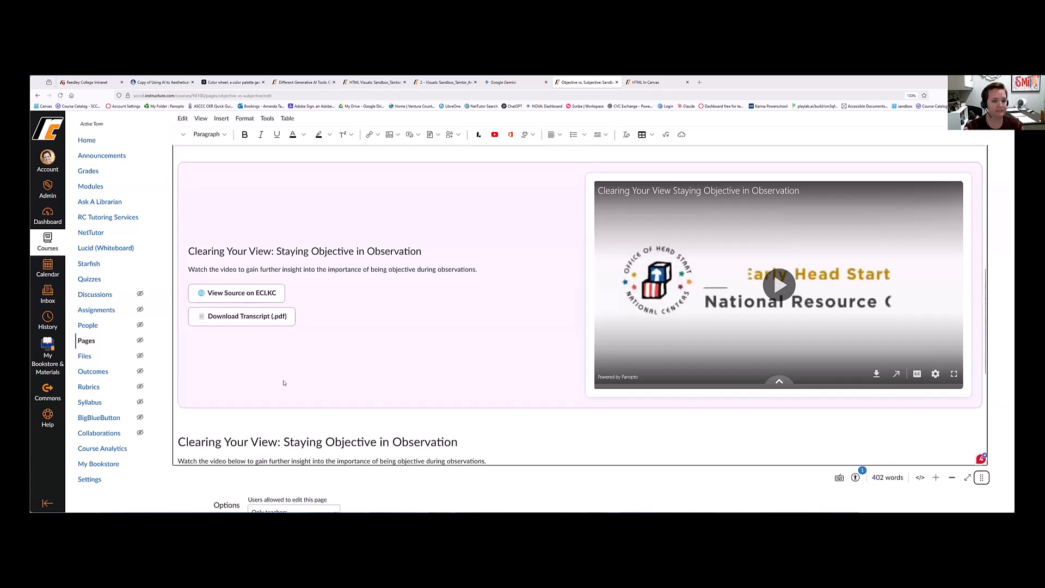
Delete the original Clearing Your View section below the themed one, along with surplus blank lines.
scroll(202, 353, "down", 2)
left_click_drag(181, 346, 443, 380)
key("ctrl+v")
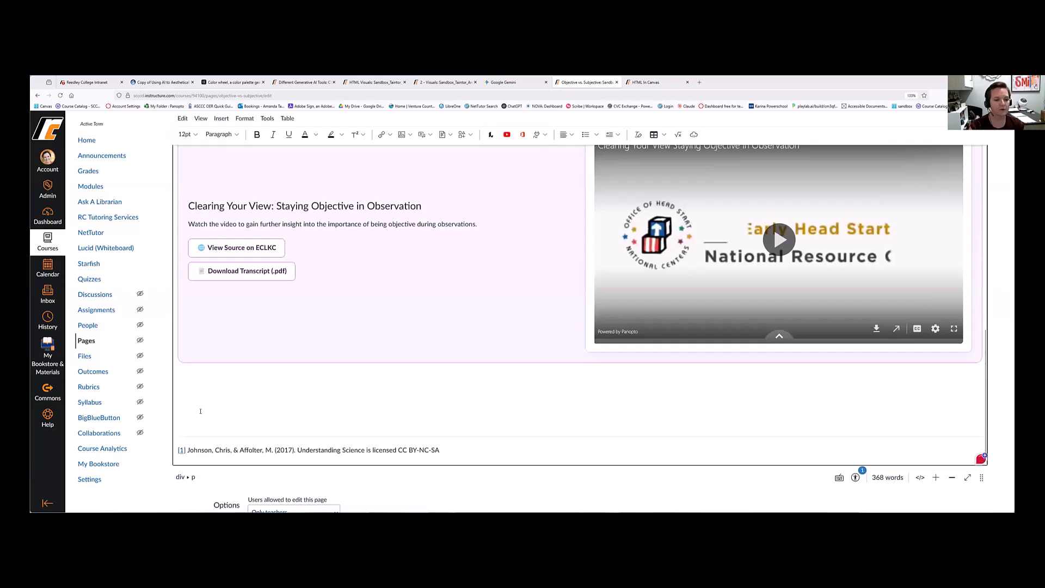
key("BackSpace")
key("BackSpace")
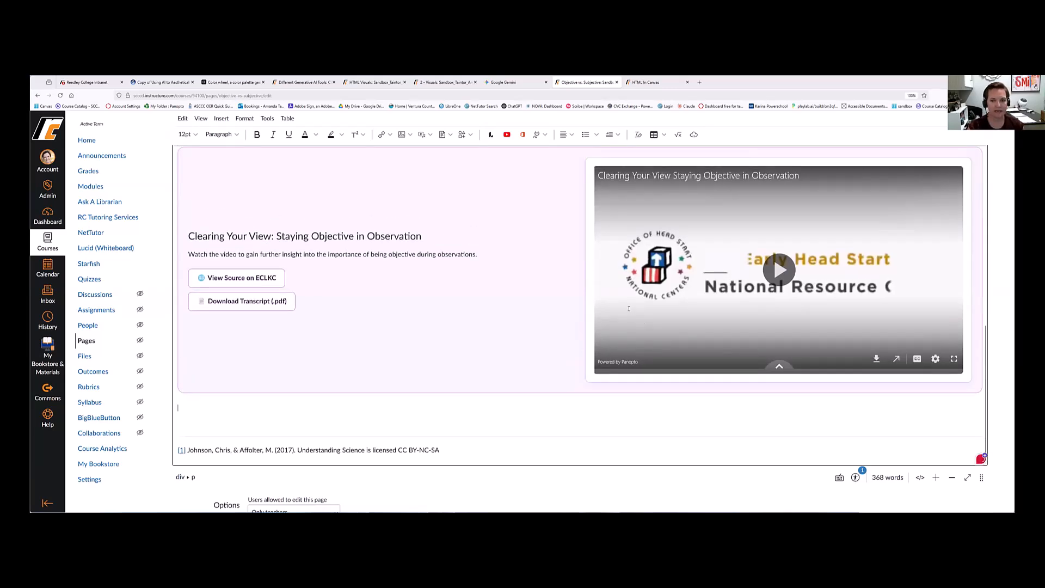
Remove the extra blank lines between the Two Important Terms to Know section and the Objective vs. Subjective Observations table.
scroll(478, 311, "up", 10)
scroll(478, 310, "up", 3)
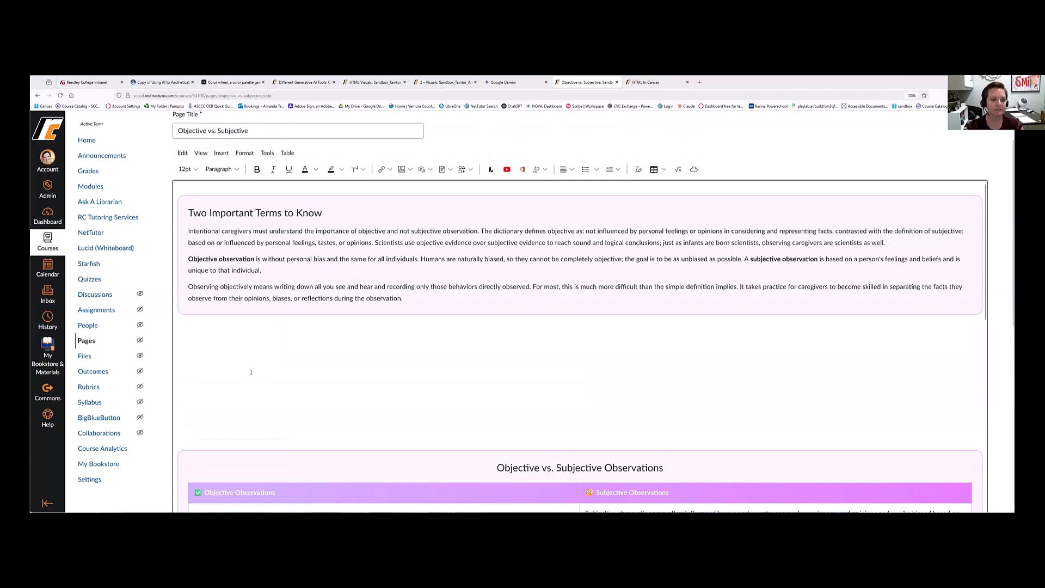
left_click(227, 340)
key("BackSpace")
key("BackSpace")
key("BackSpace")
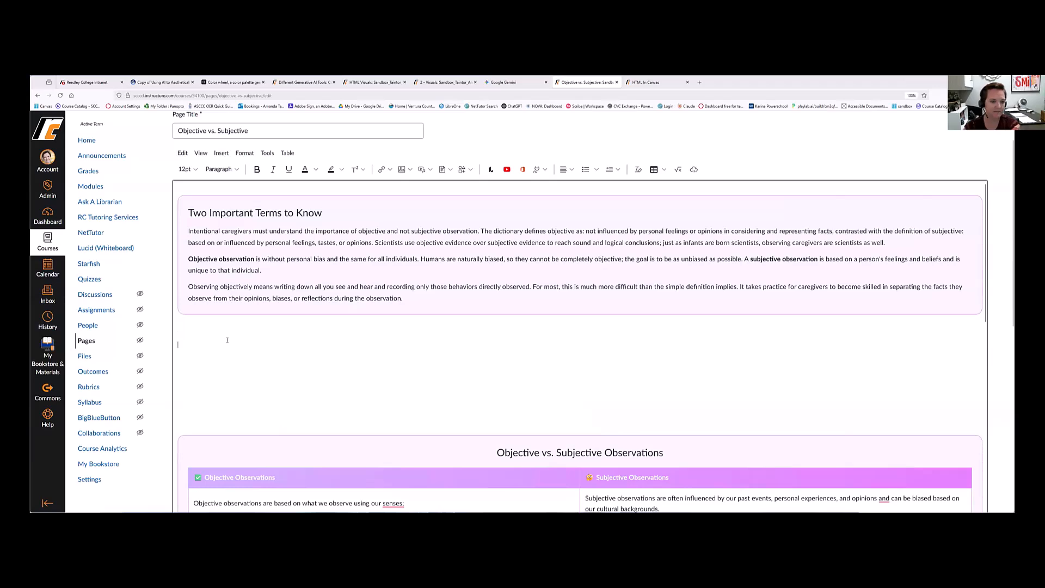
left_click(223, 339)
key("Delete")
key("Delete")
key("Delete")
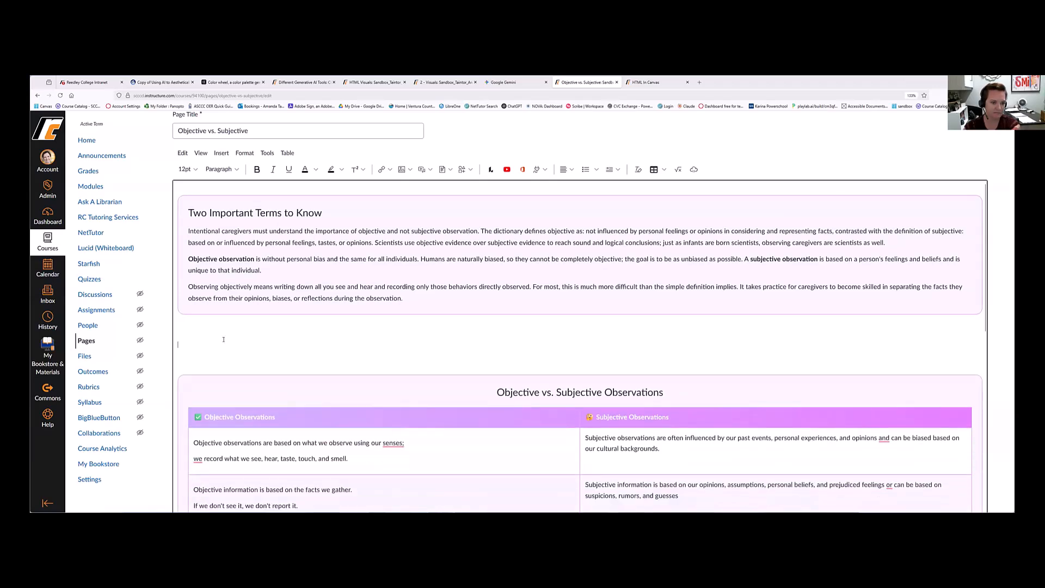
key("Delete")
Remove the extra blank lines between the Objective vs. Subjective Observations table and the themed video section.
scroll(376, 341, "down", 6)
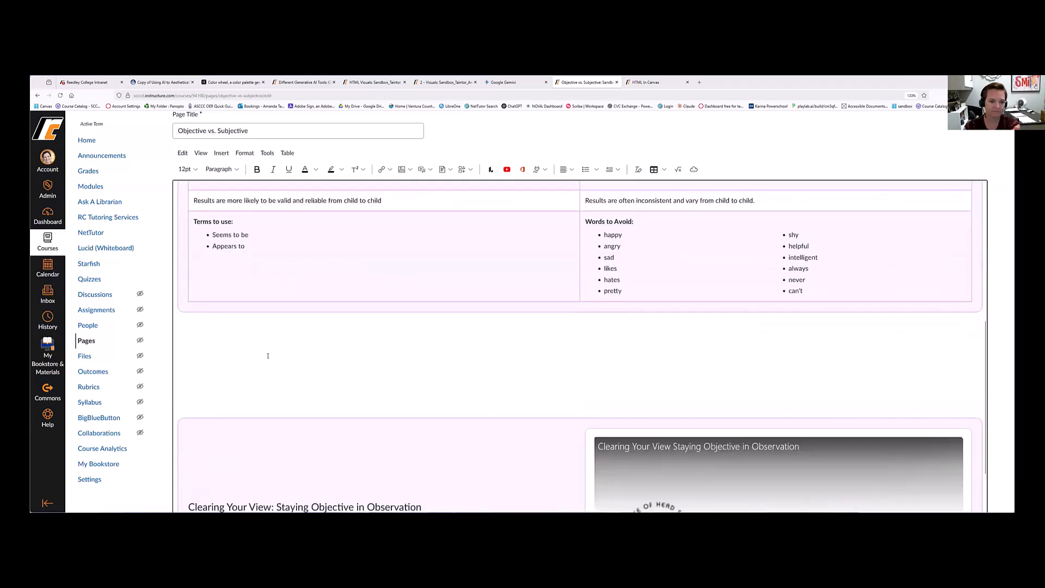
left_click(205, 339)
key("Delete")
key("BackSpace")
key("BackSpace")
key("BackSpace")
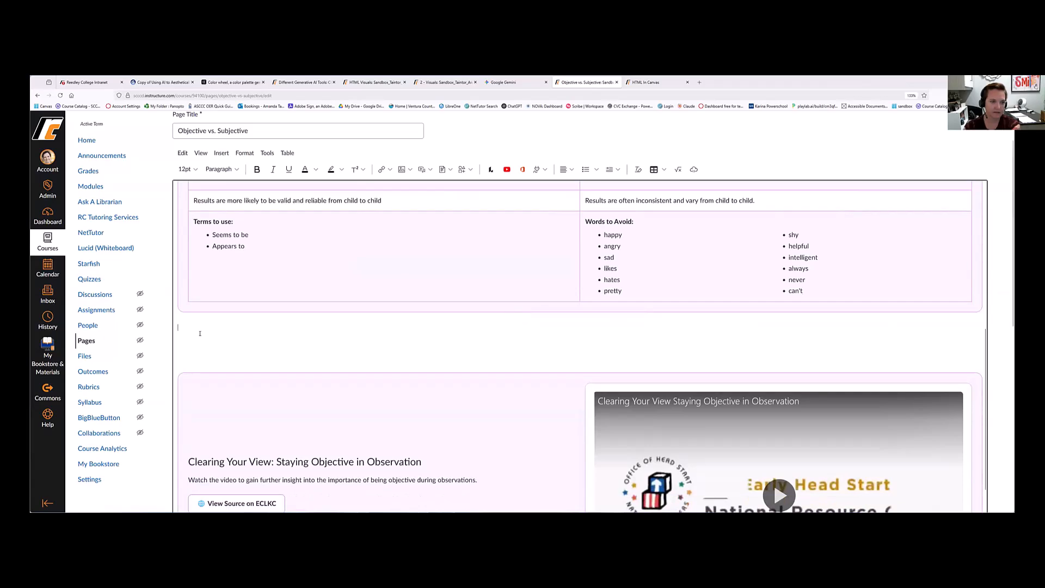
left_click(197, 334)
scroll(201, 333, "down", 8)
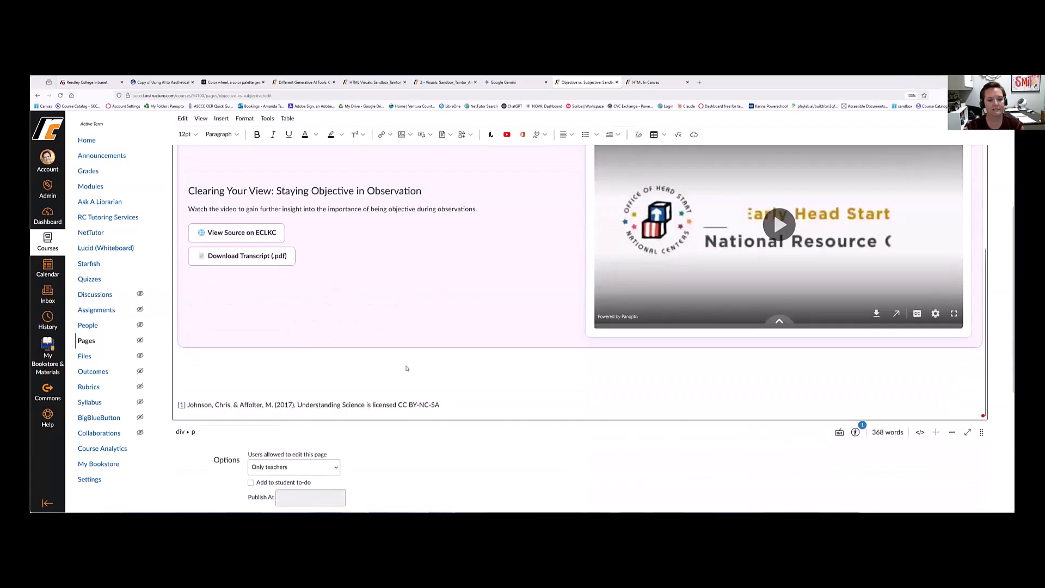
scroll(390, 294, "up", 15)
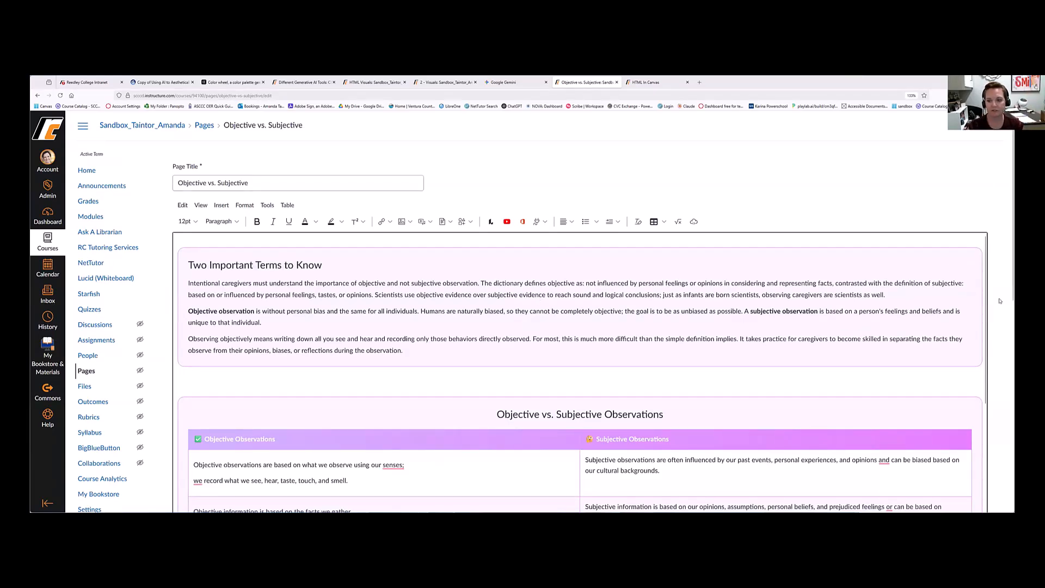
scroll(897, 312, "down", 2)
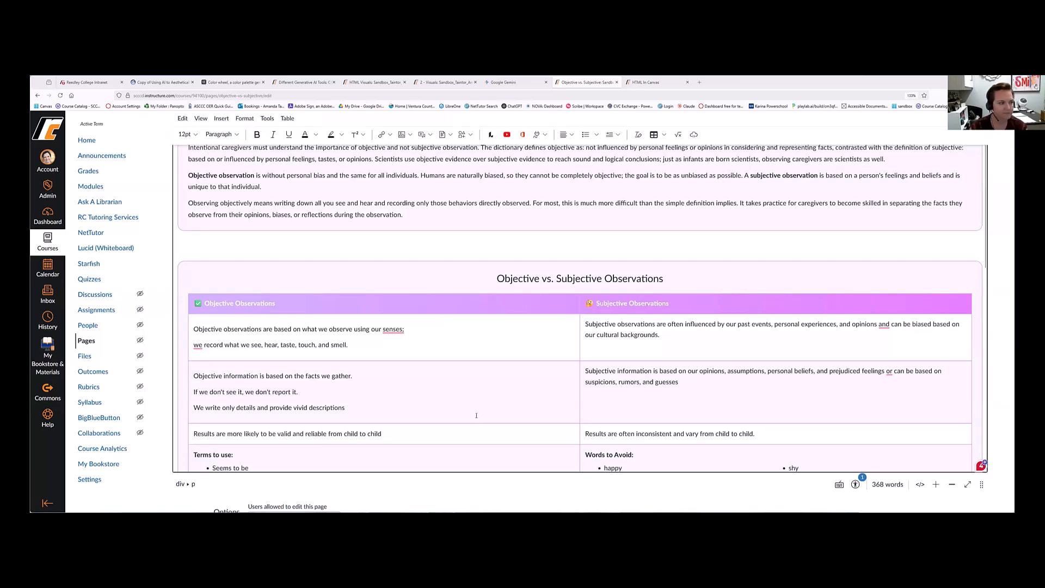
Switch to Notepad and copy the Module Header Banner div code from the ECE-20 HTML Templates file.
key("alt+Tab")
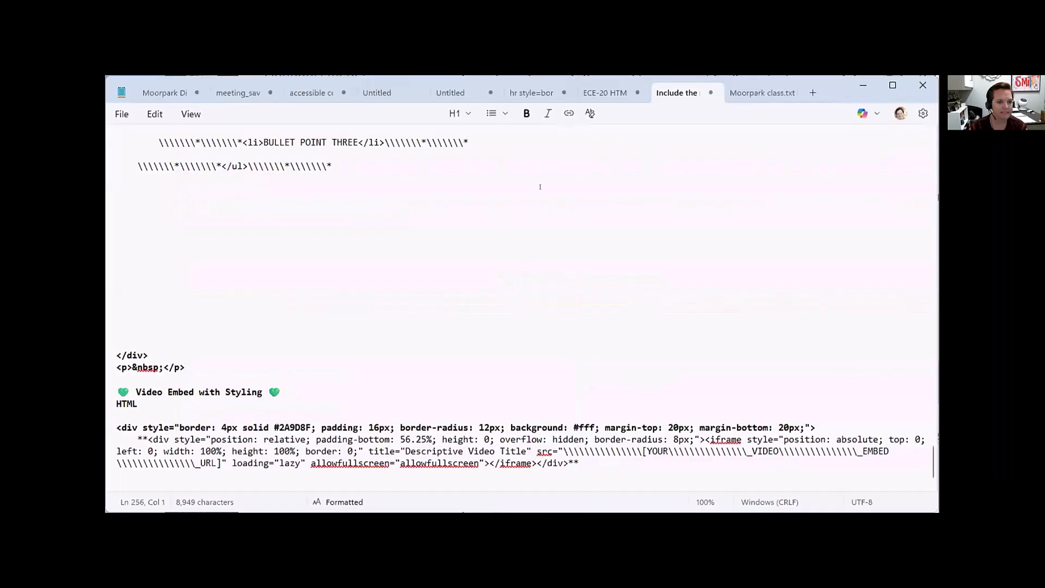
scroll(551, 280, "up", 18)
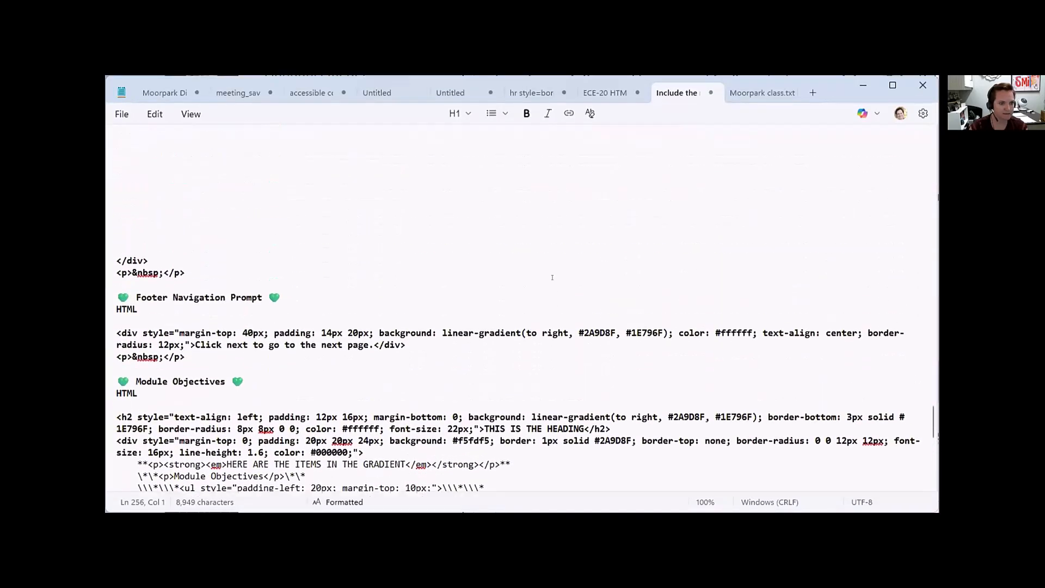
scroll(552, 271, "up", 8)
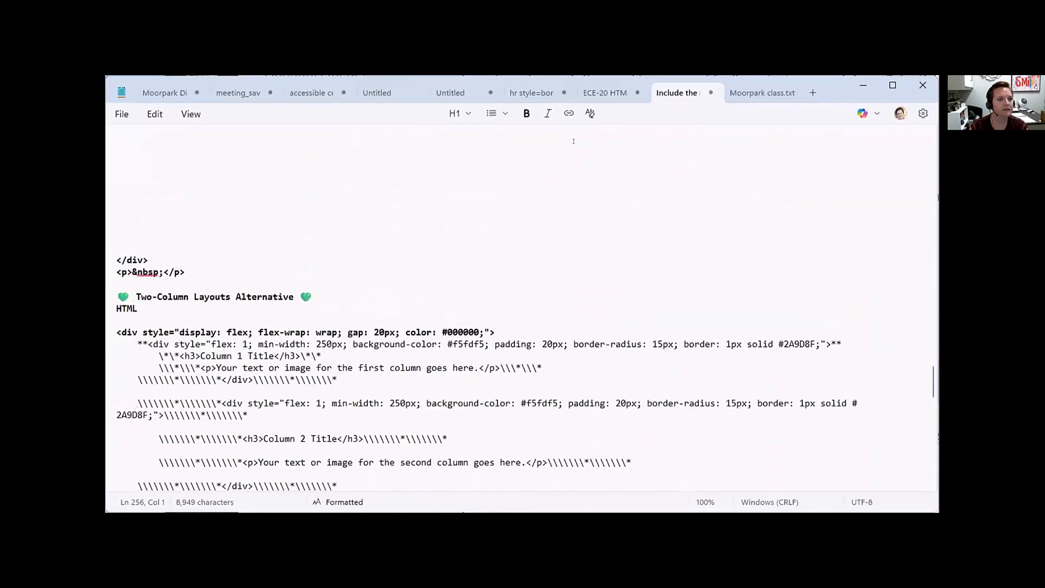
left_click(600, 93)
left_click(426, 287)
scroll(435, 225, "up", 7)
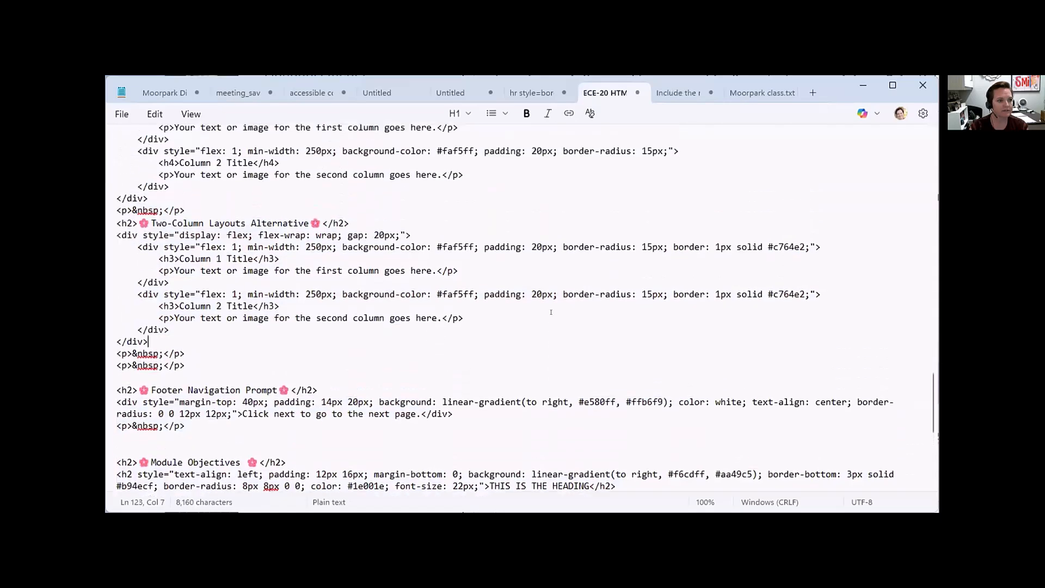
scroll(435, 225, "up", 4)
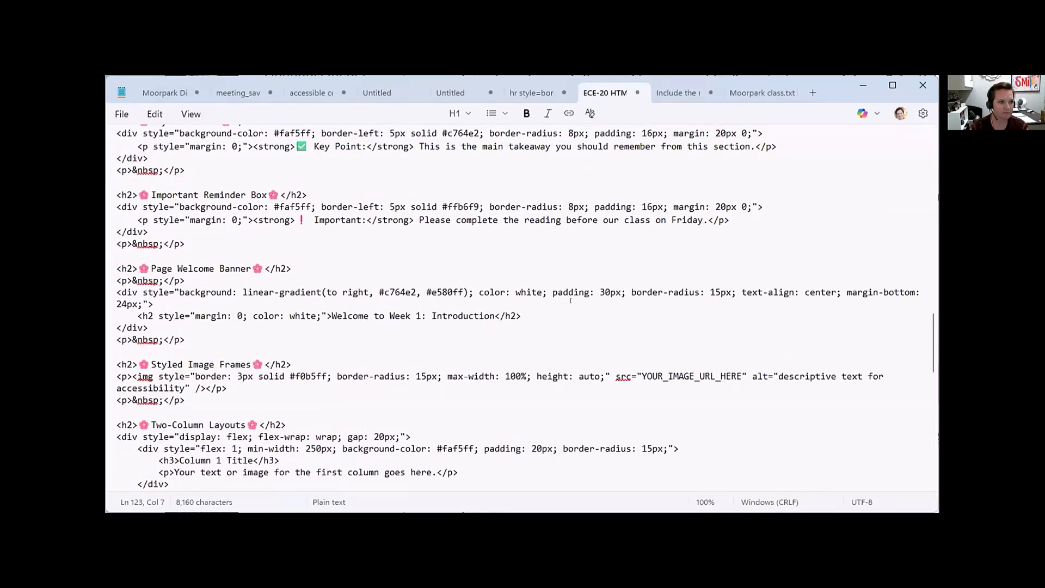
scroll(570, 300, "up", 15)
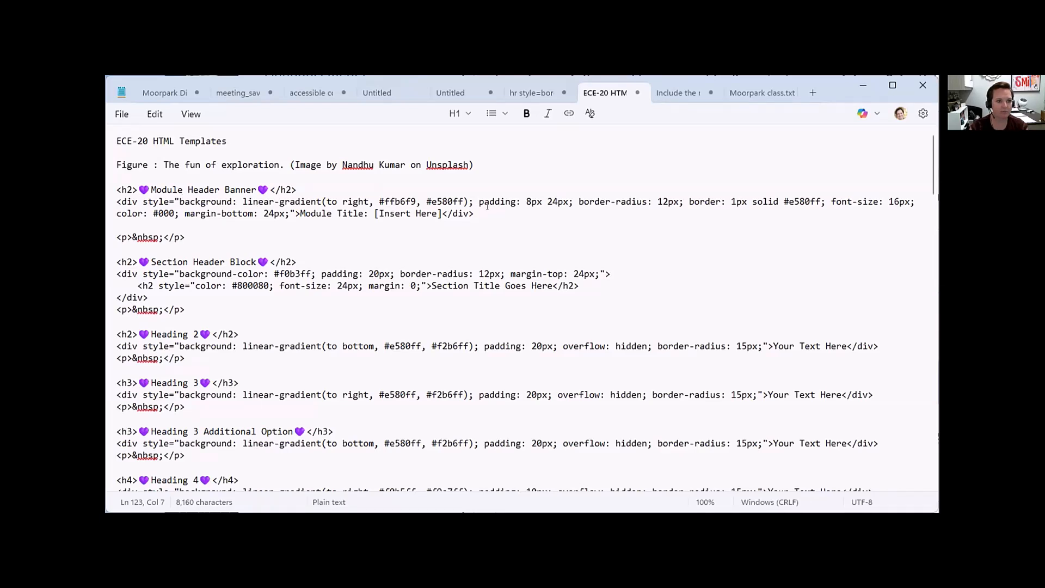
left_click_drag(488, 208, 109, 197)
key("ctrl+c")
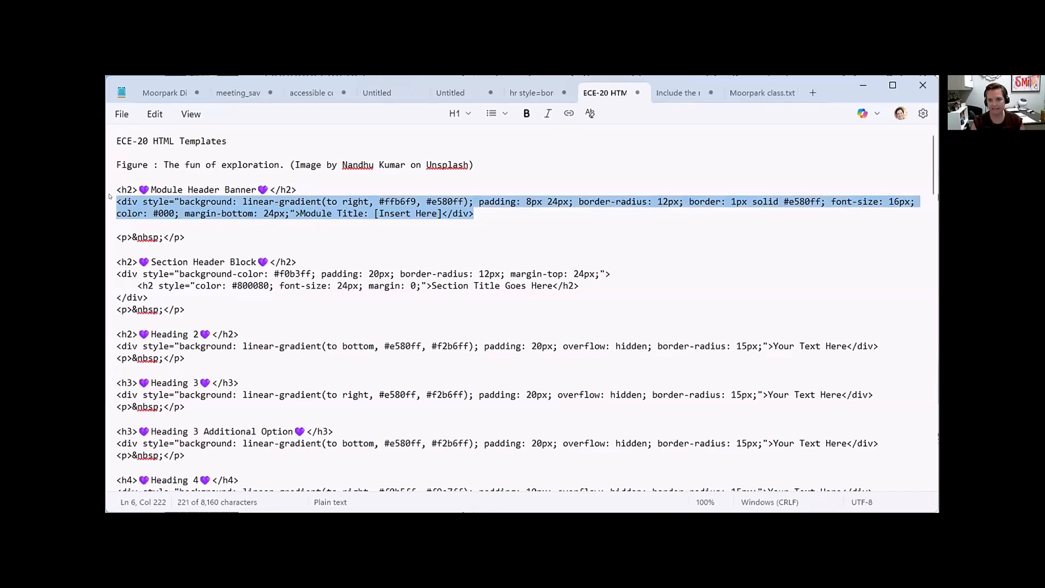
Return to the Canvas page, insert the Module Header Banner code on a new first line of its HTML, and show the rich text view.
key("alt+Tab")
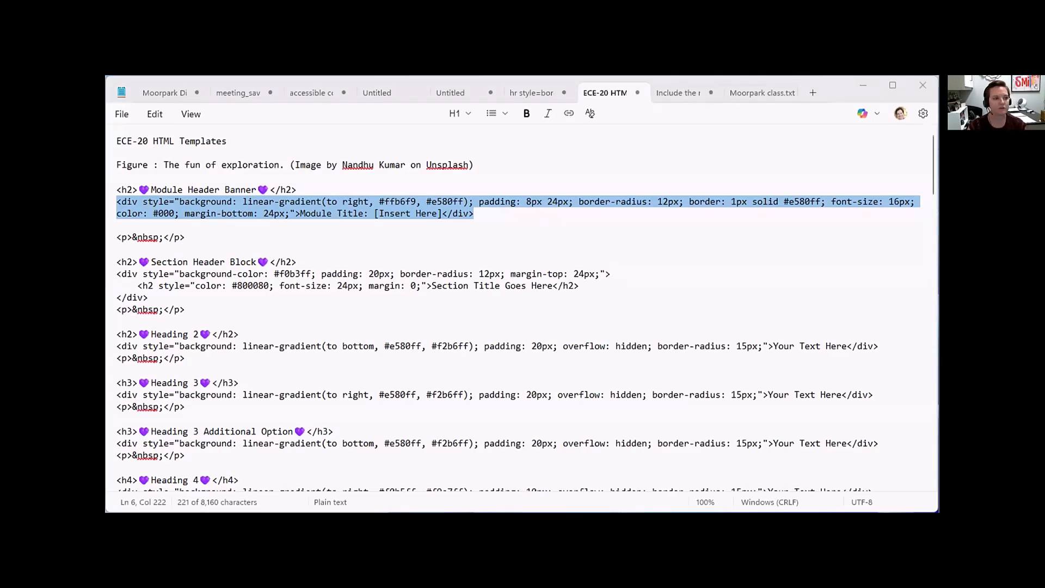
key("alt+Tab")
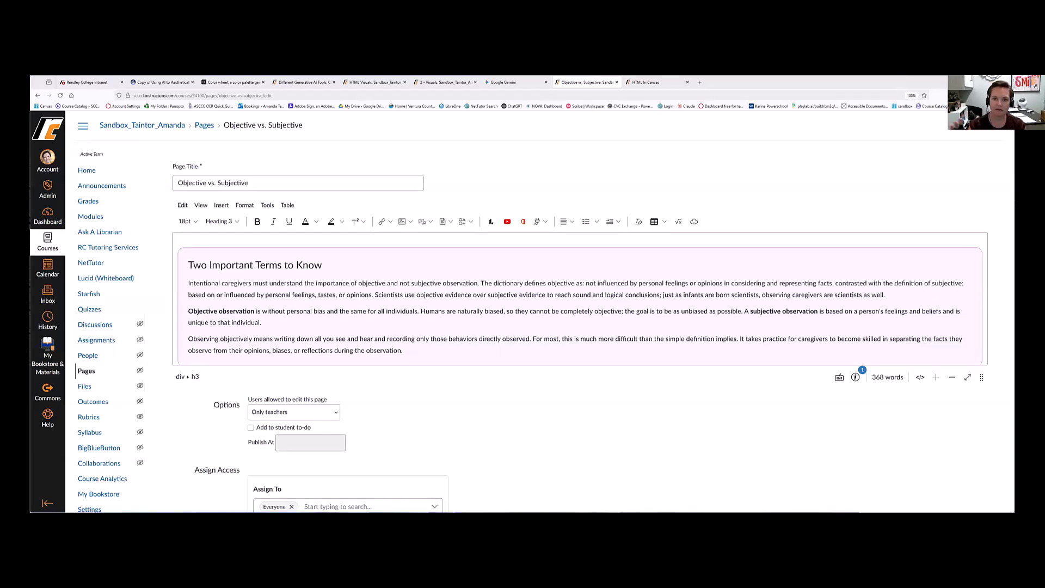
left_click(920, 377)
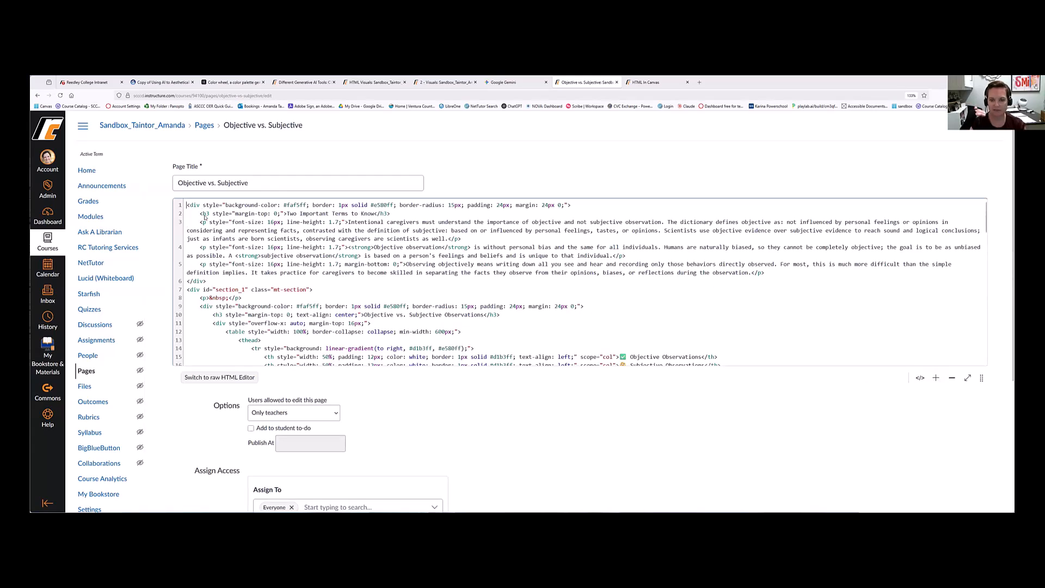
key("Return")
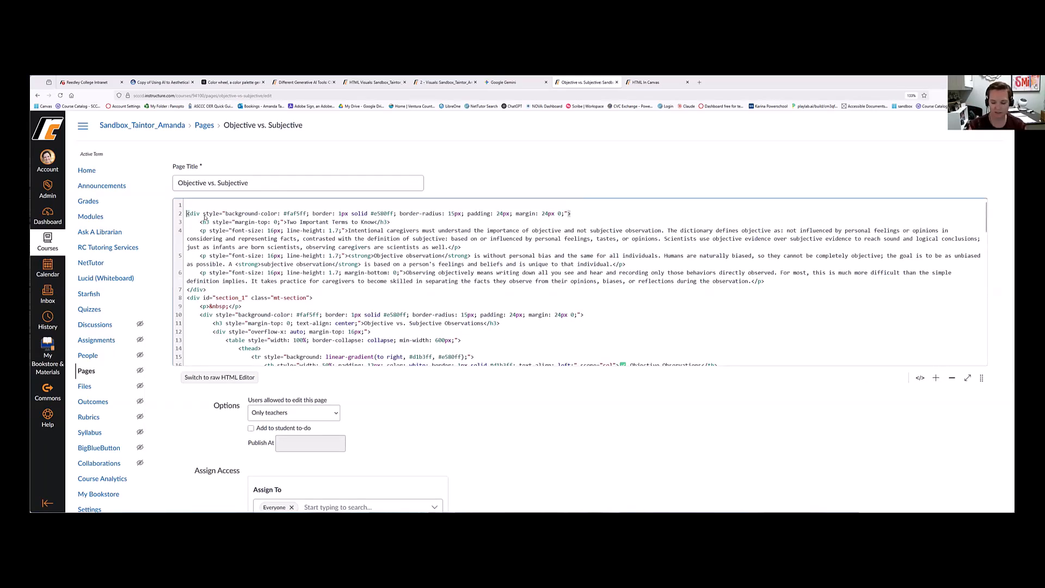
key("Up")
key("ctrl+v")
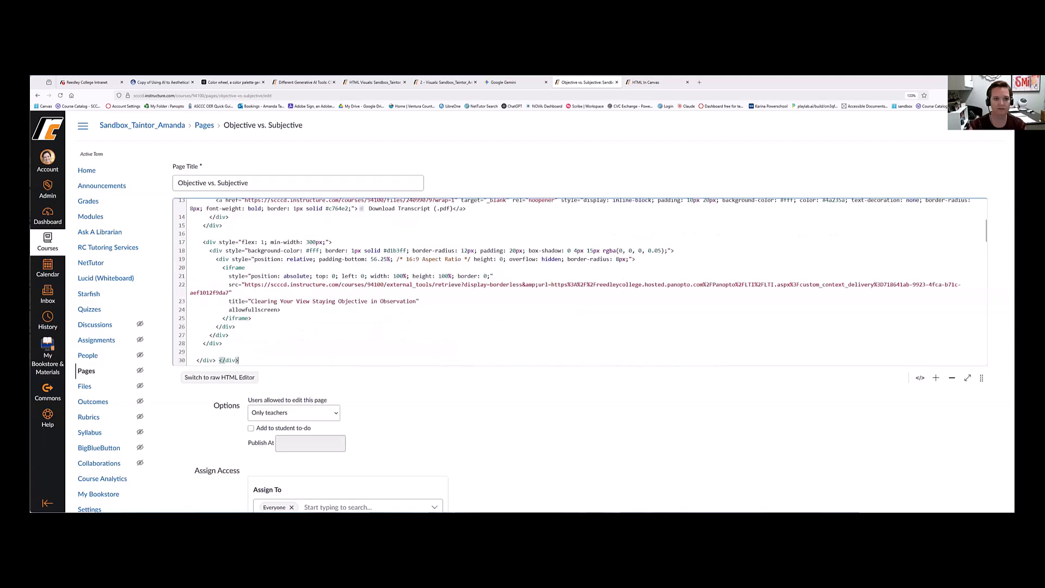
key("ctrl+z")
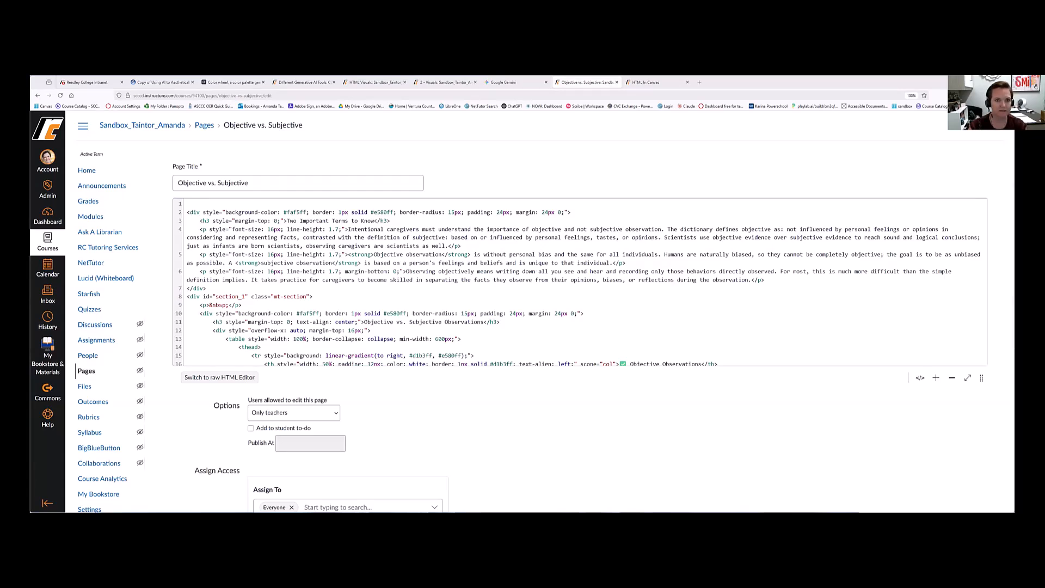
key("ctrl+v")
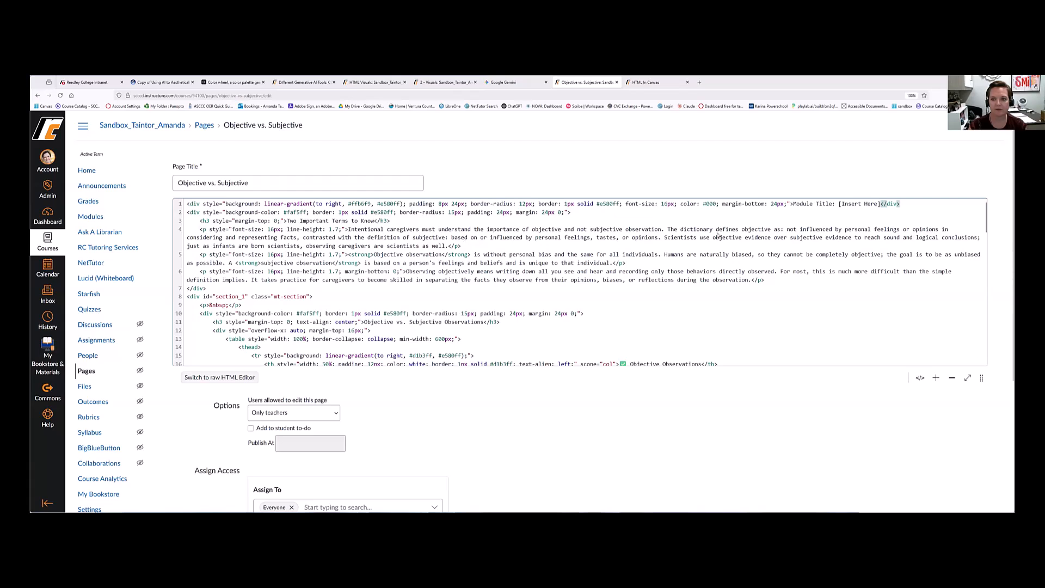
left_click(920, 379)
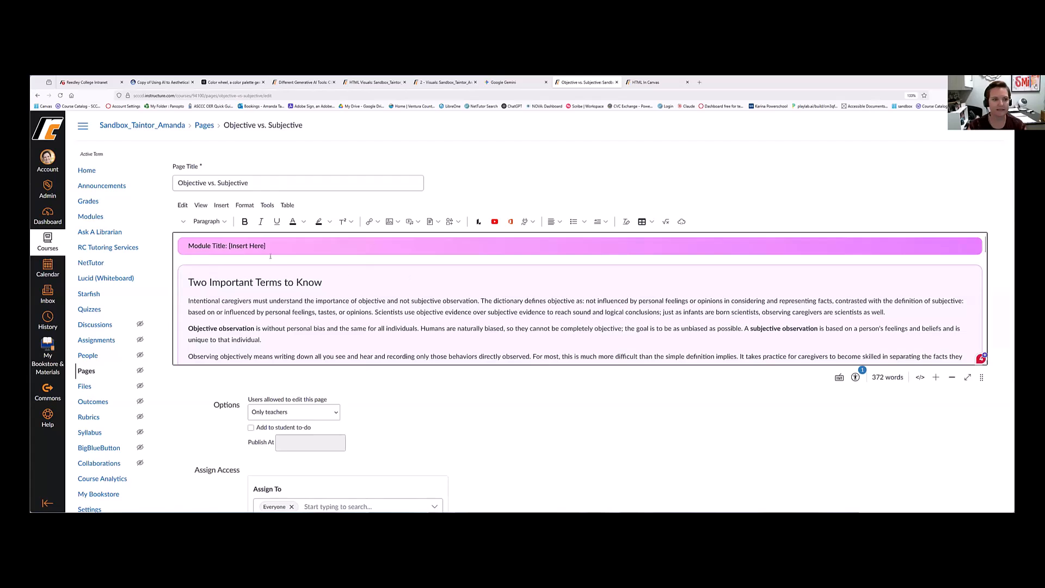
Replace the banner's placeholder text with "Orientation Module: Start here".
triple_click(197, 246)
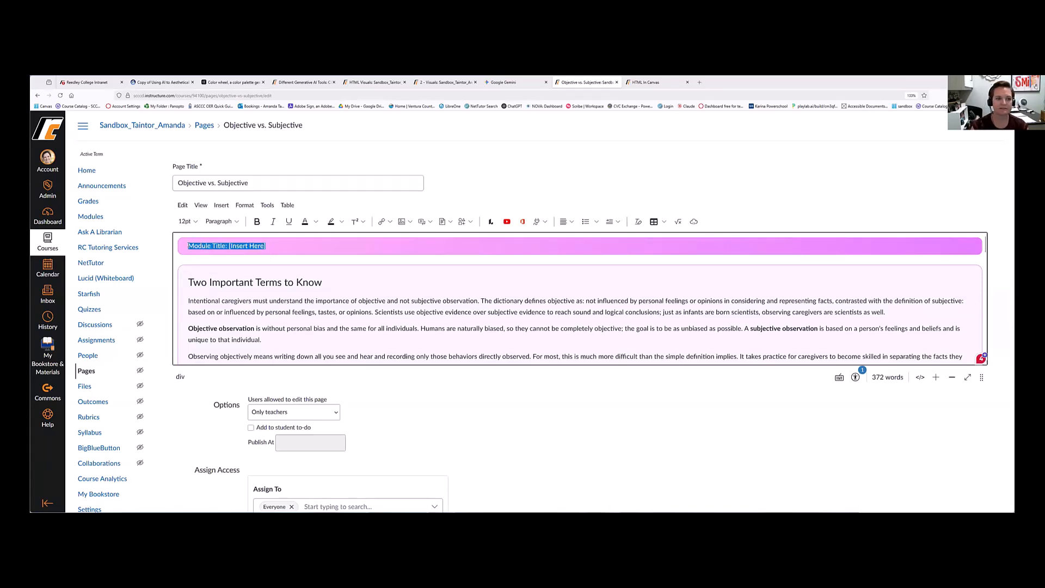
type("Orientation MOdule")
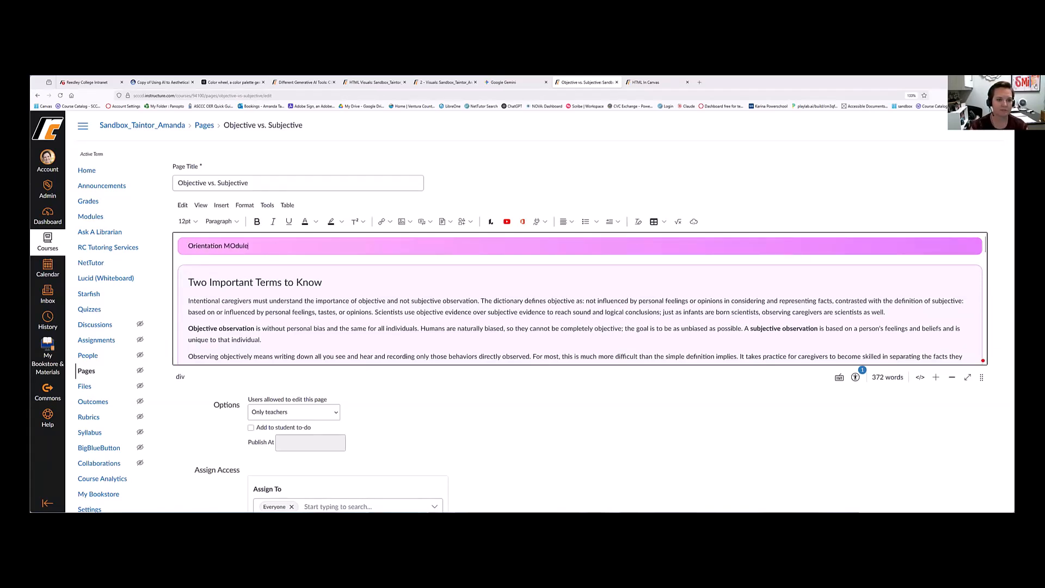
key("BackSpace")
key("BackSpace")
key("BackSpace")
type("odule: Star")
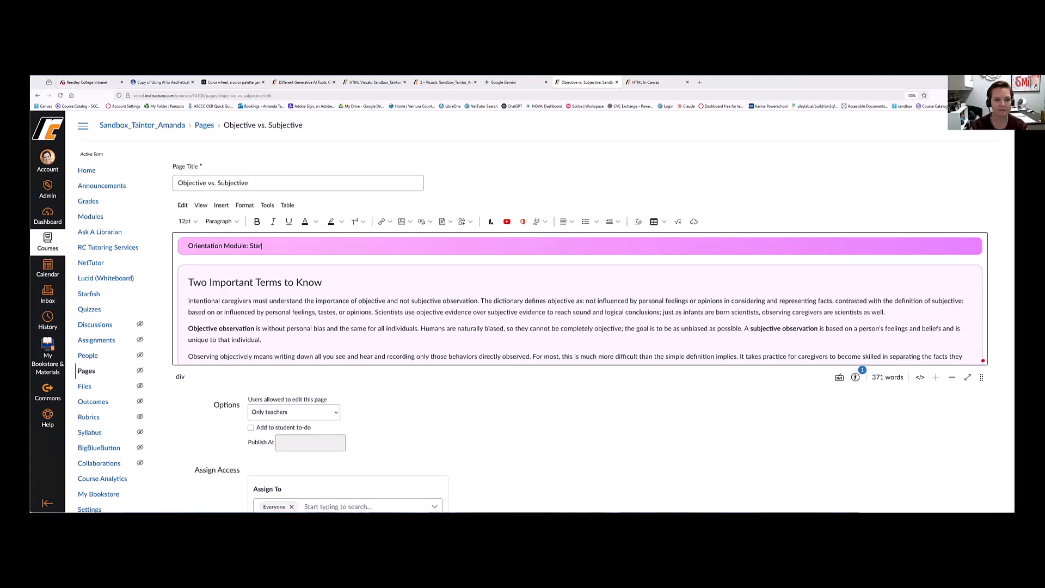
type("et here")
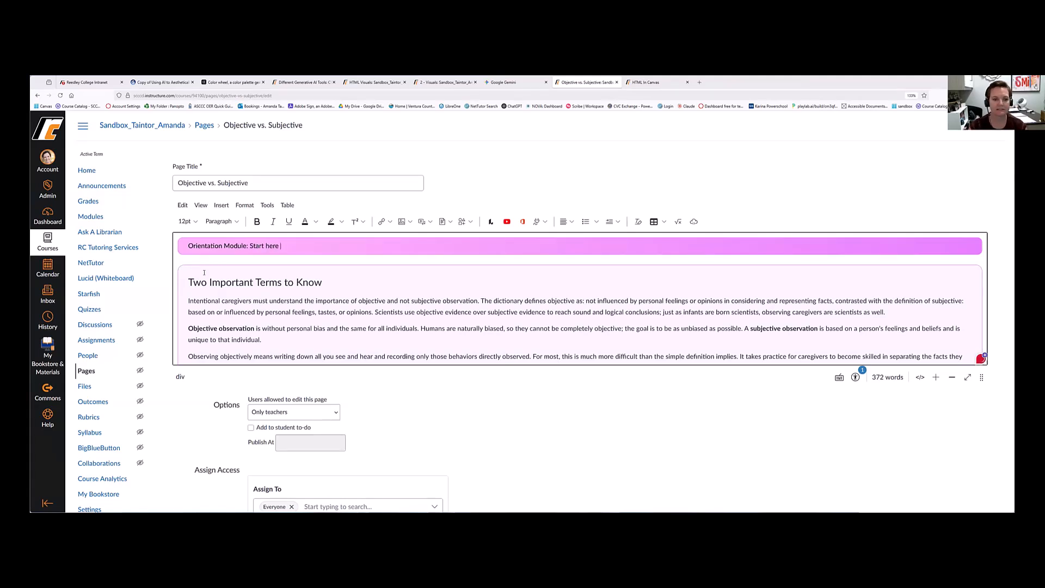
With the page's HTML code open, switch to Notepad, search for "foote" and copy the Footer Navigation Prompt code with its blank paragraph.
scroll(352, 301, "down", 10)
scroll(351, 301, "down", 5)
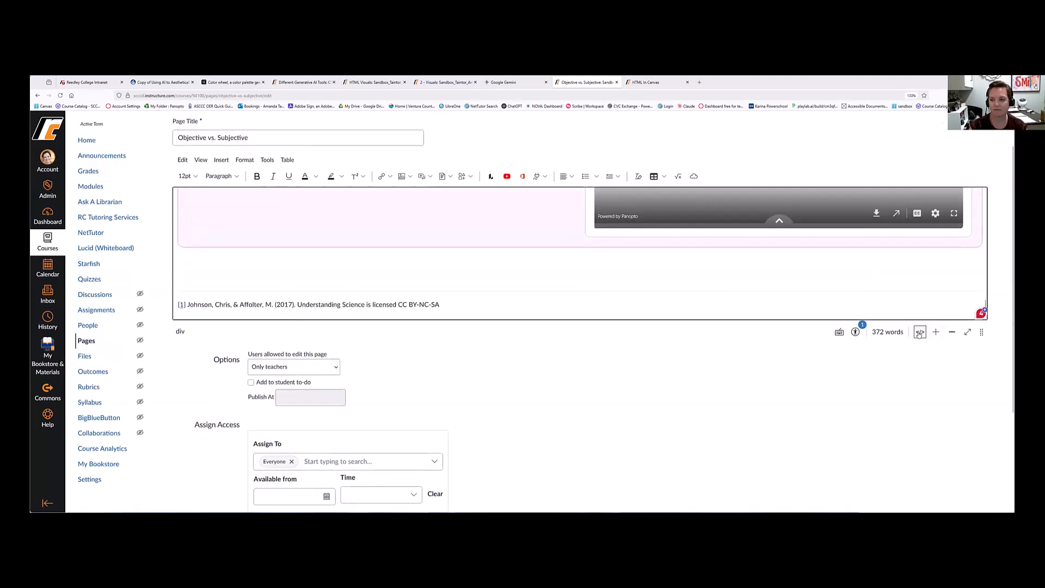
left_click(919, 333)
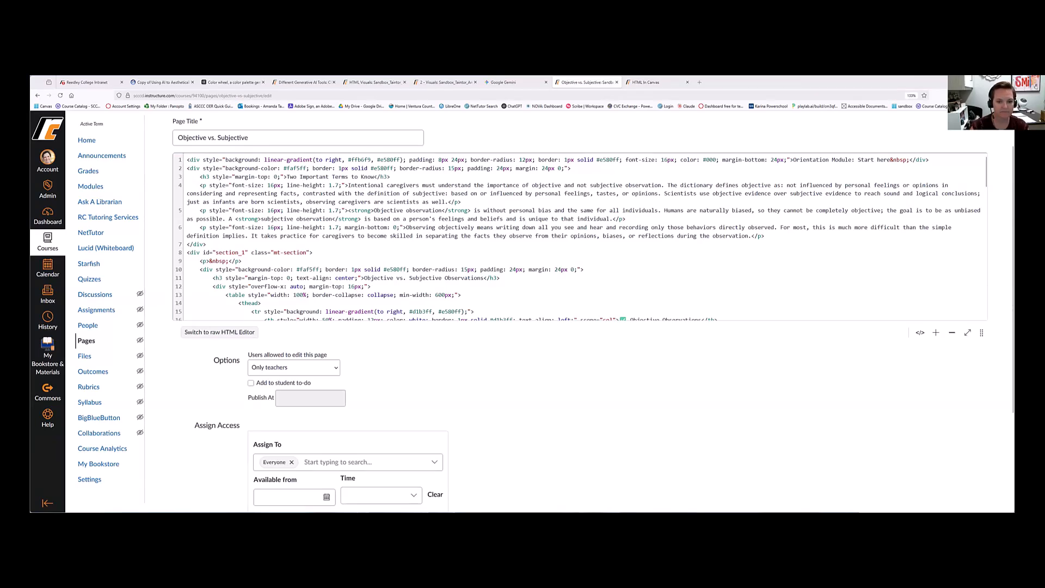
key("alt+Tab")
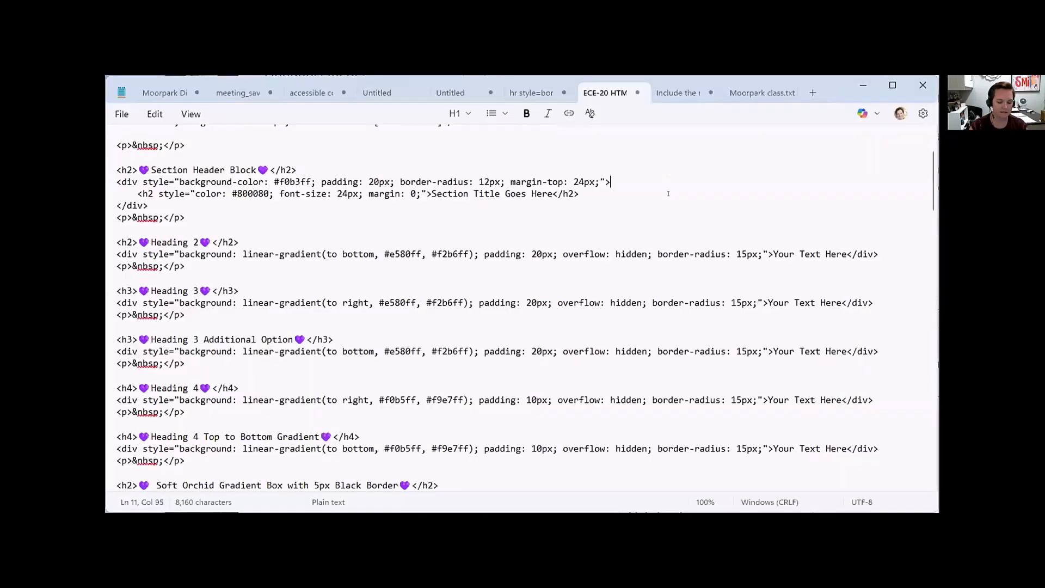
key("ctrl+f")
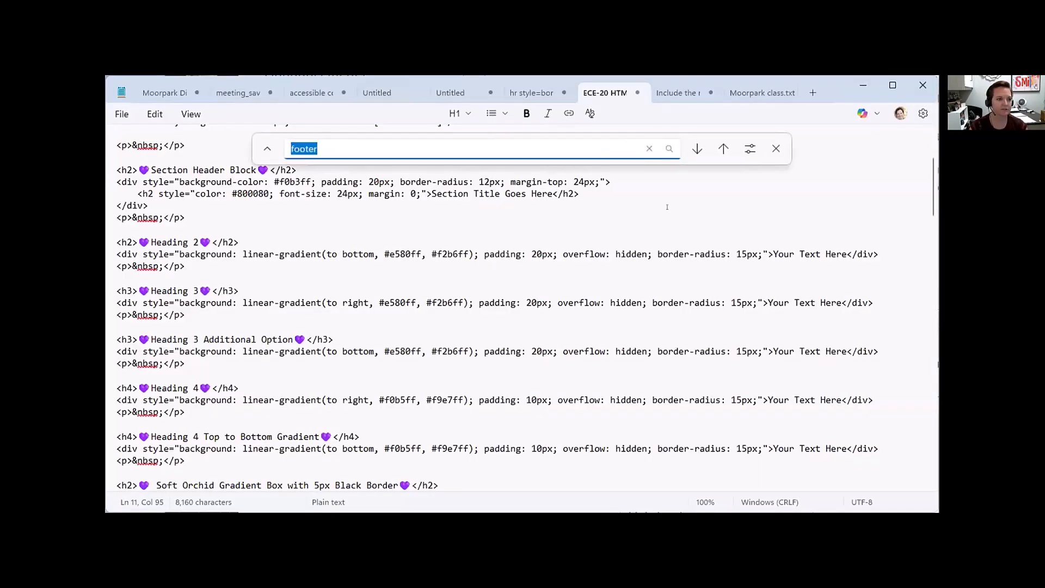
type("foote")
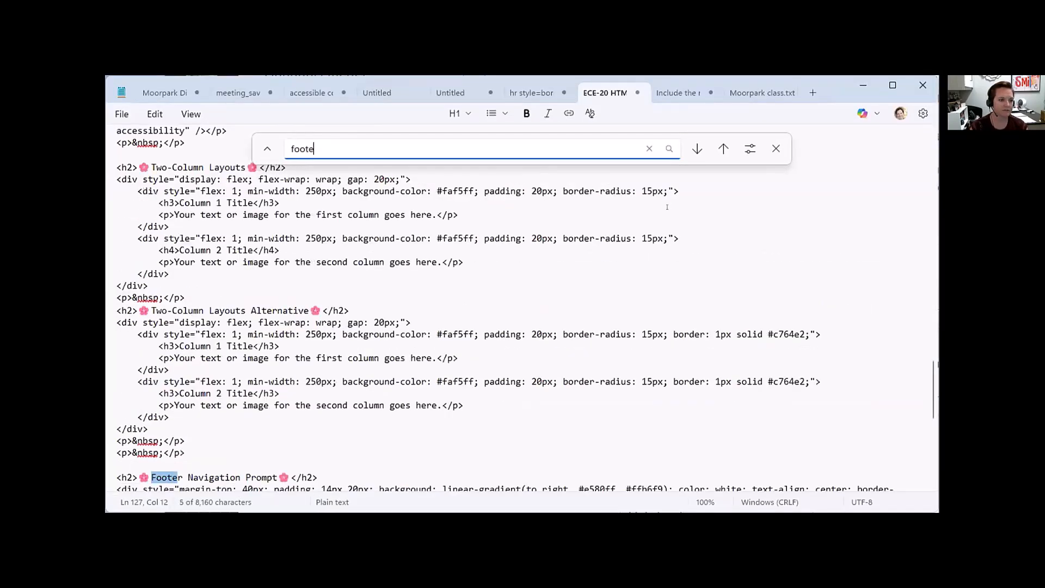
scroll(153, 395, "down", 3)
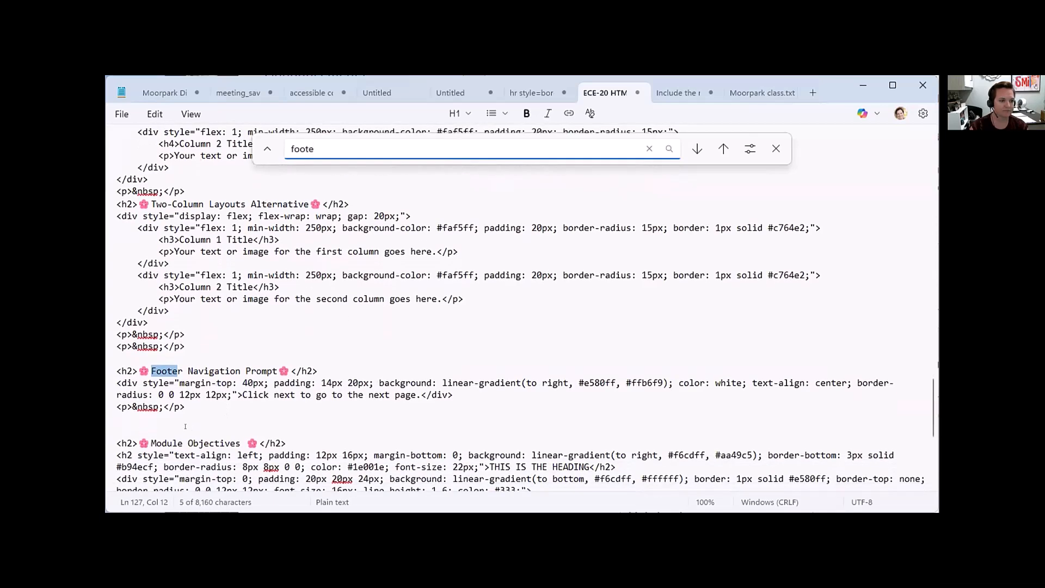
left_click_drag(185, 407, 108, 382)
key("ctrl+c")
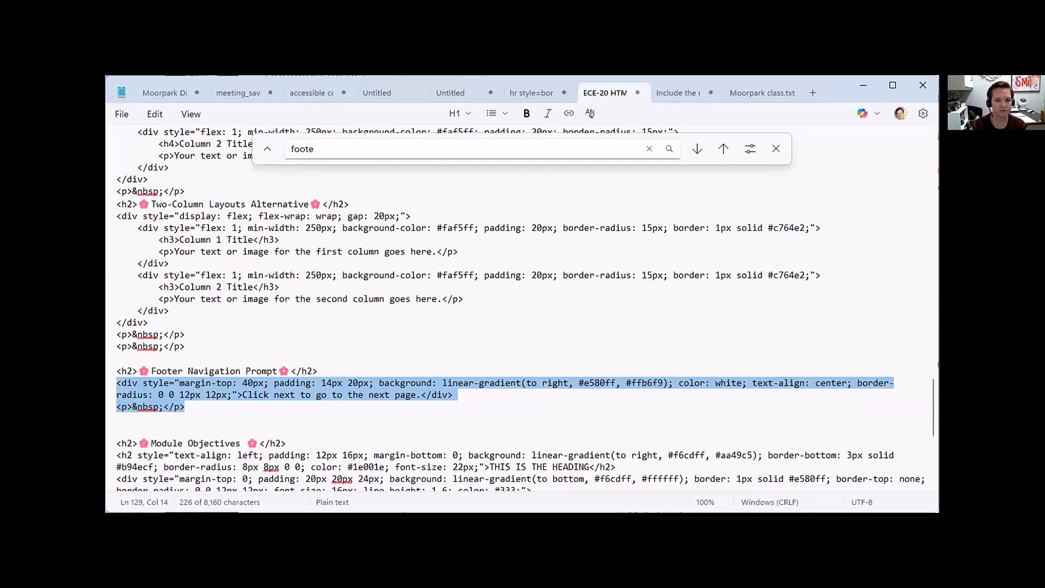
Return to the Canvas page, add the Footer Navigation Prompt code on a new last line of its HTML, and show the rich text view.
key("alt+Tab")
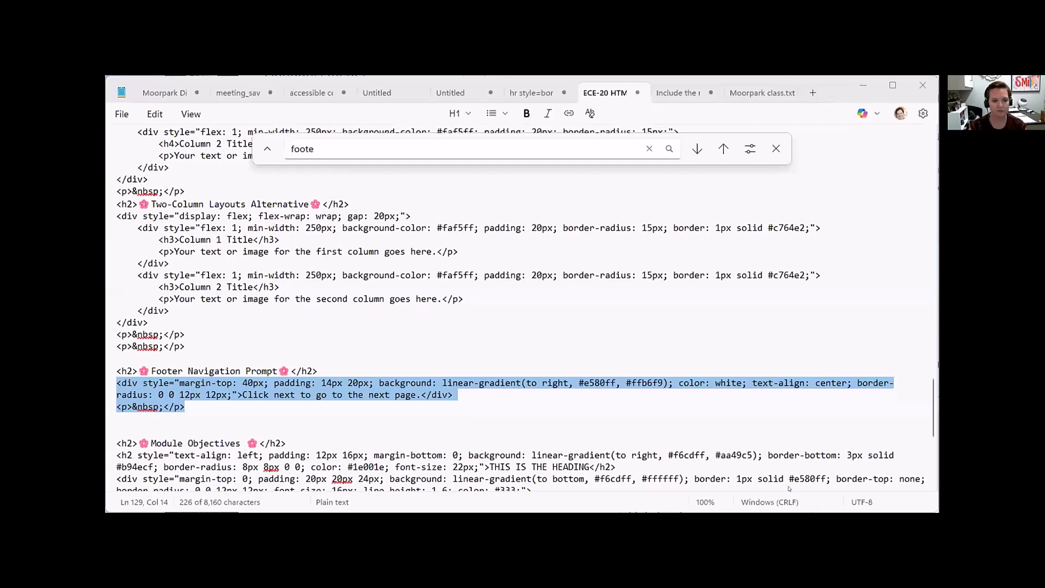
key("alt+Tab")
left_click(243, 315)
key("Return")
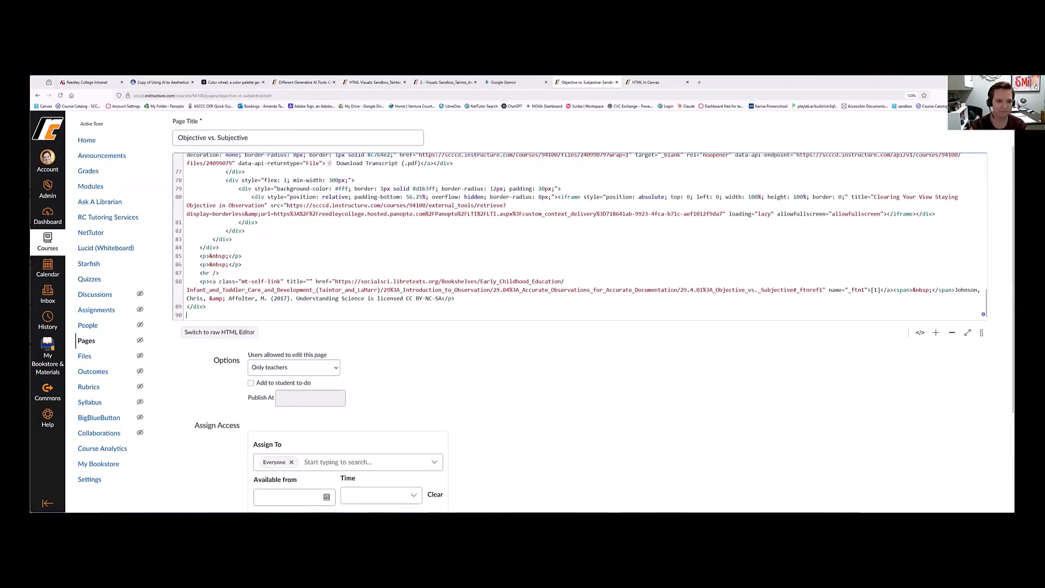
key("ctrl+v")
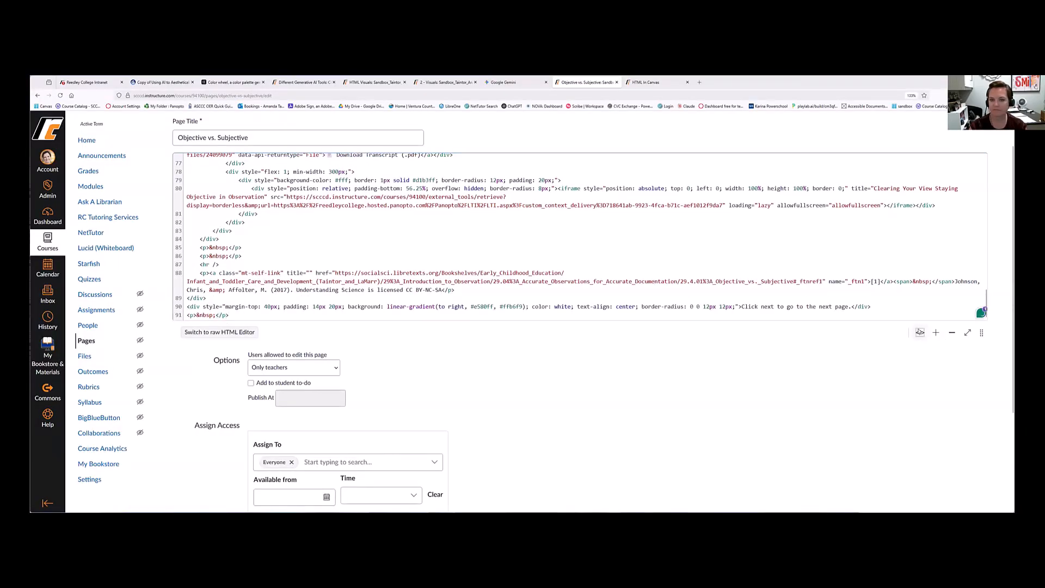
left_click(920, 332)
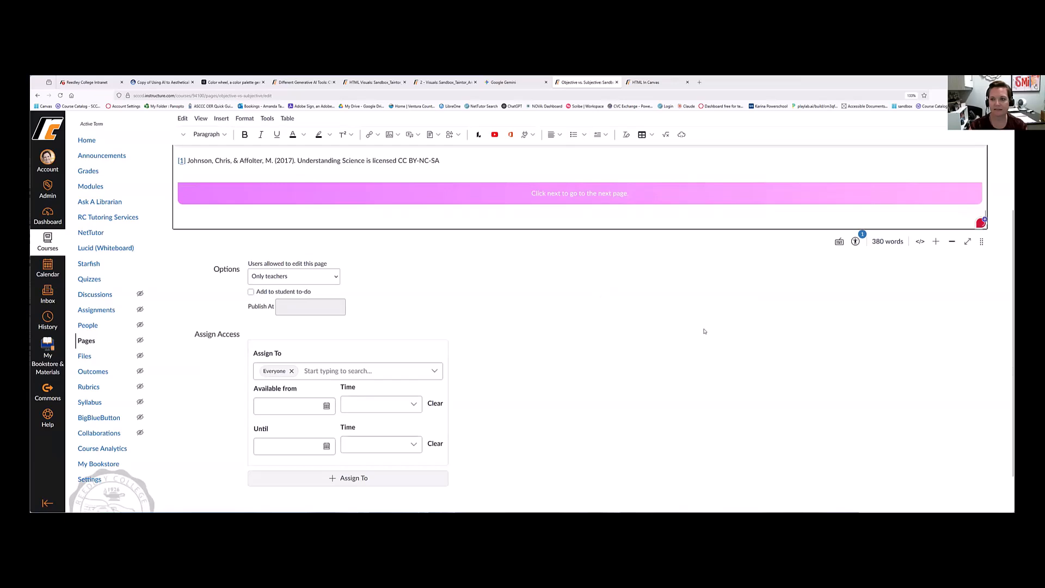
Save the Objective vs. Subjective page and look over the published result.
scroll(588, 191, "up", 2)
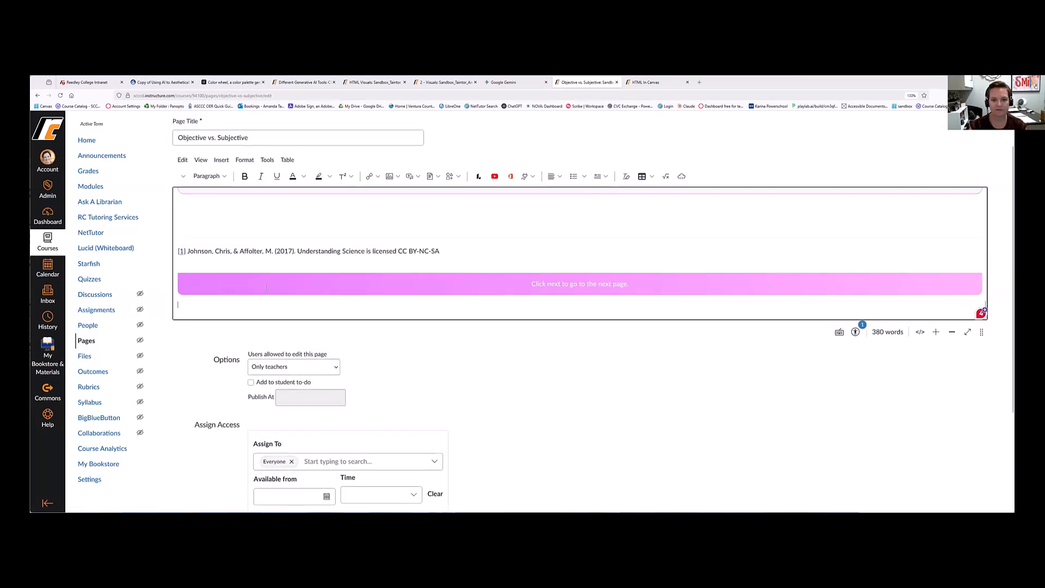
scroll(389, 386, "up", 2)
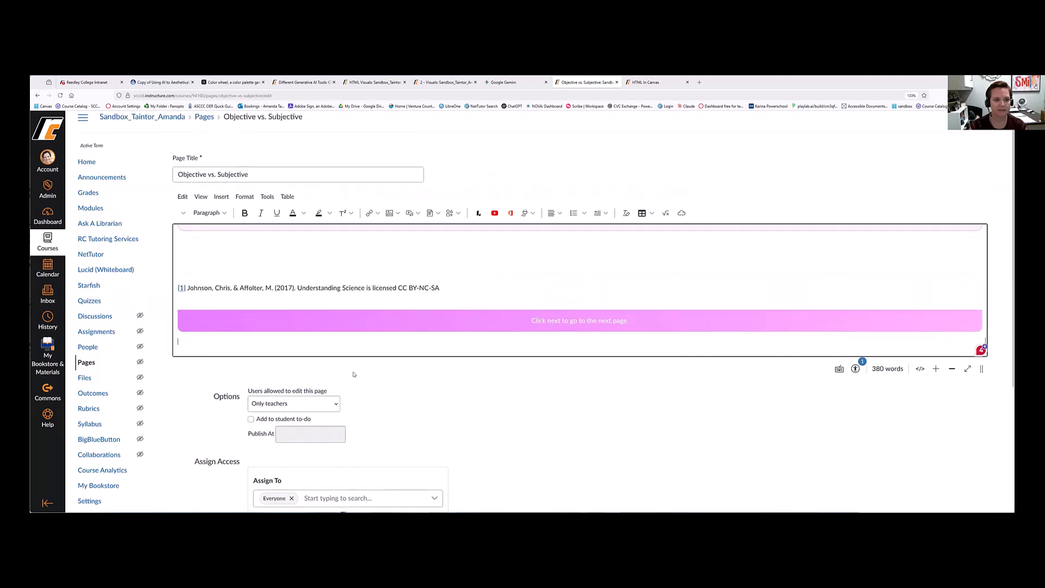
scroll(914, 410, "down", 6)
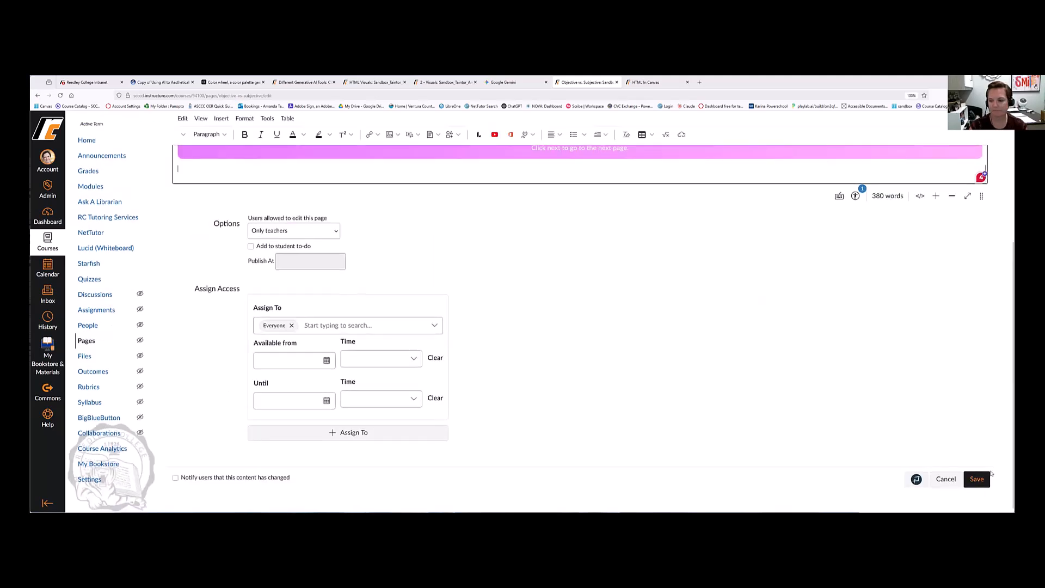
scroll(868, 429, "up", 5)
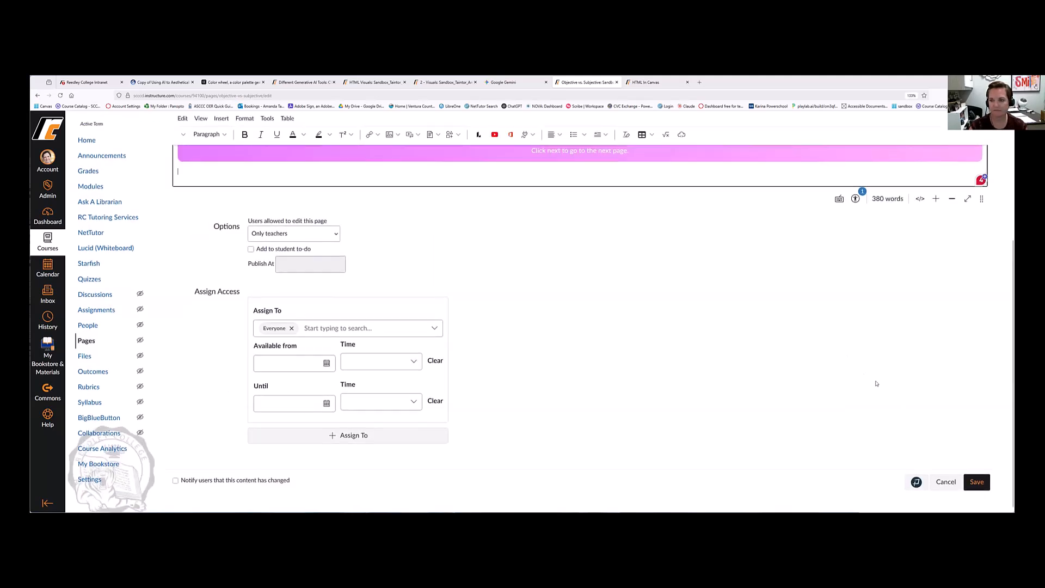
scroll(978, 468, "down", 4)
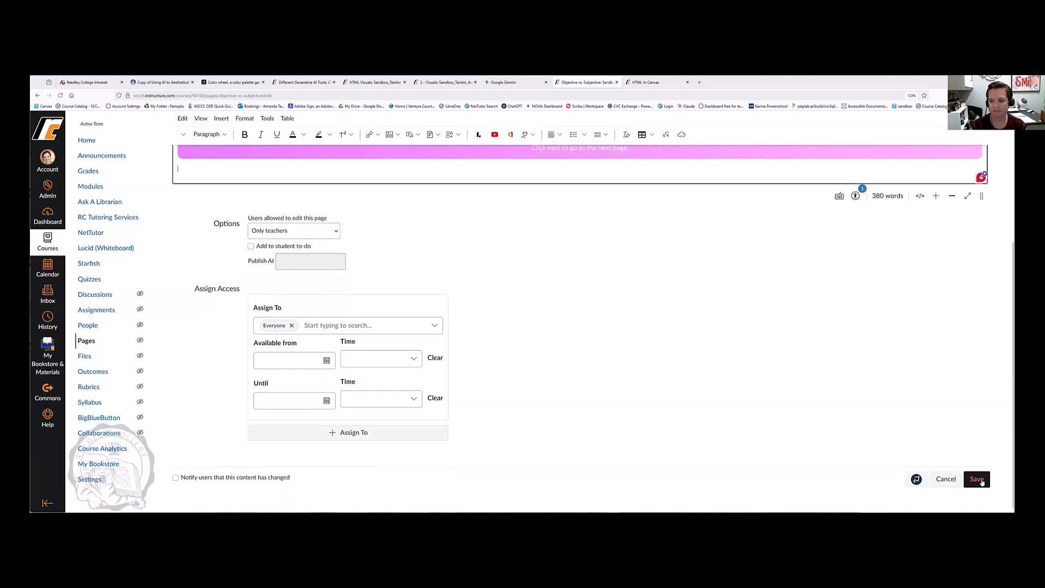
left_click(982, 481)
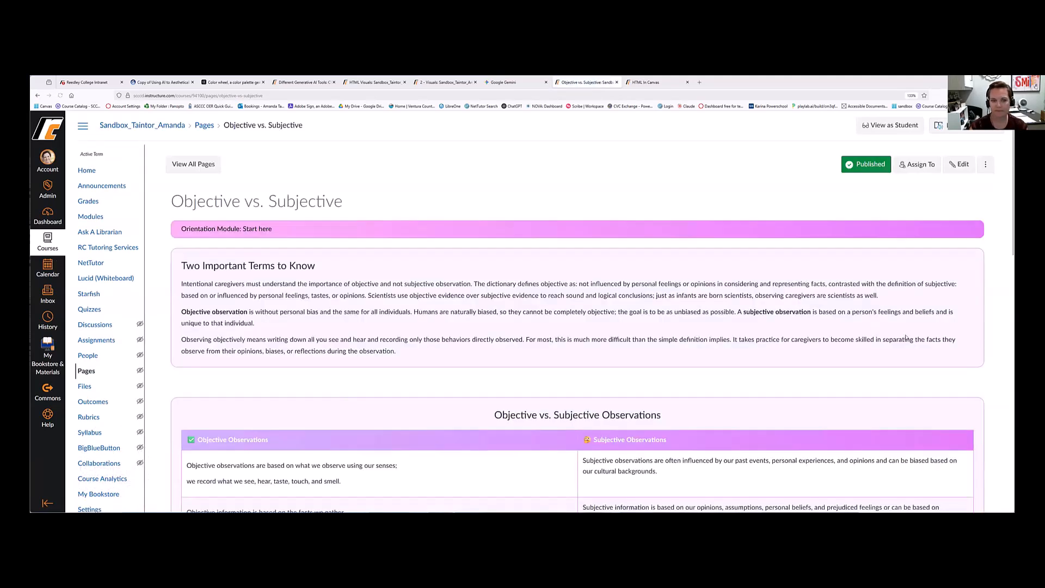
scroll(907, 338, "down", 2)
scroll(805, 301, "up", 2)
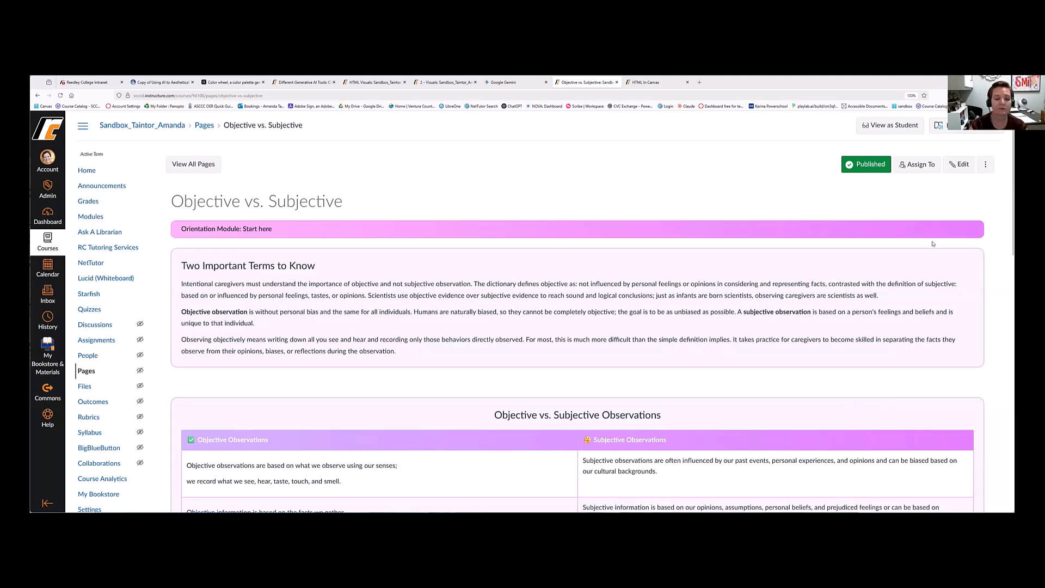
Reopen the page for editing, switch to Notepad and copy the Heading 2 template code with its blank paragraph.
left_click(962, 164)
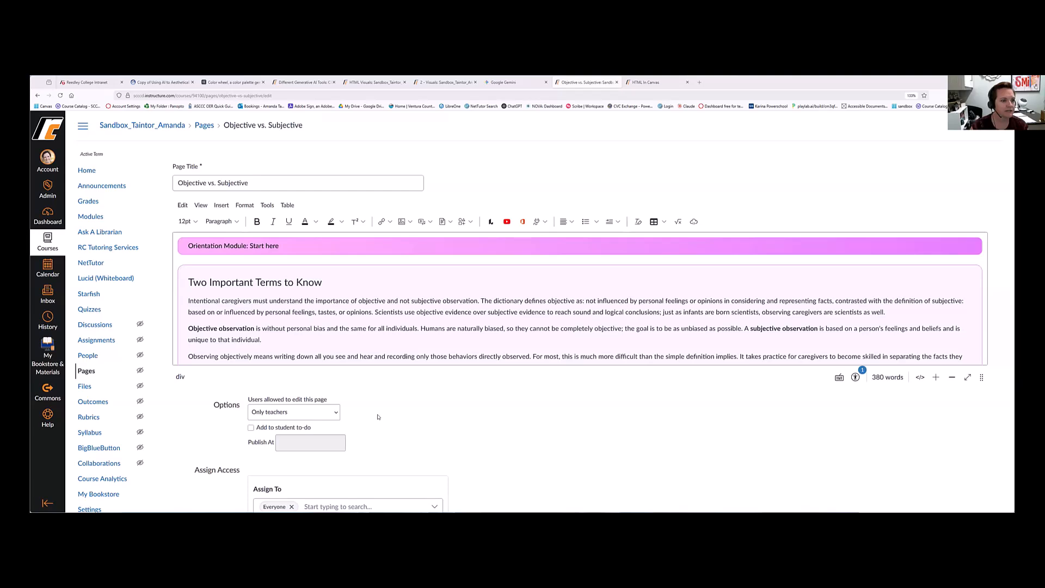
left_click(929, 352)
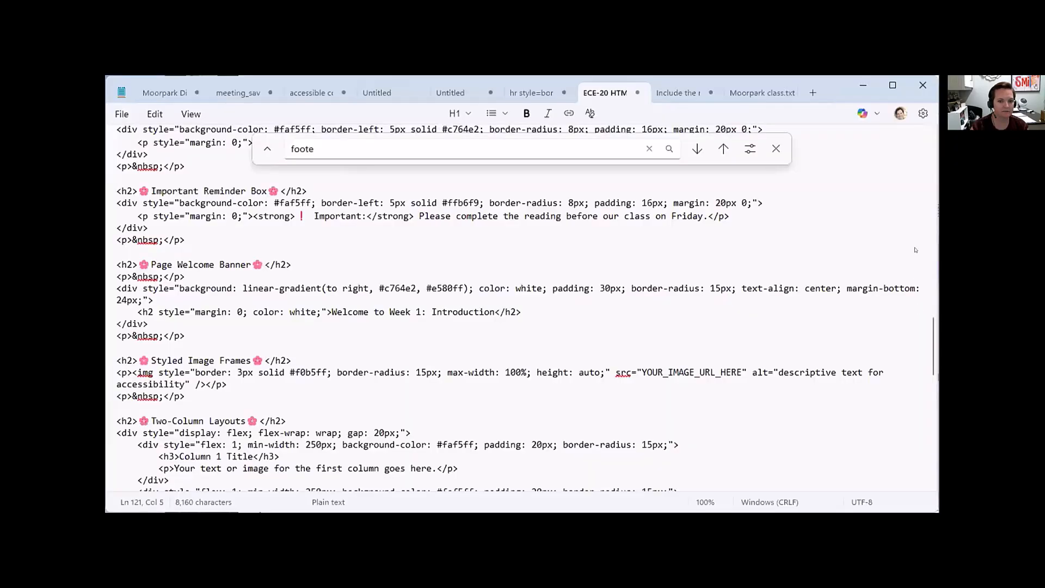
scroll(915, 250, "up", 15)
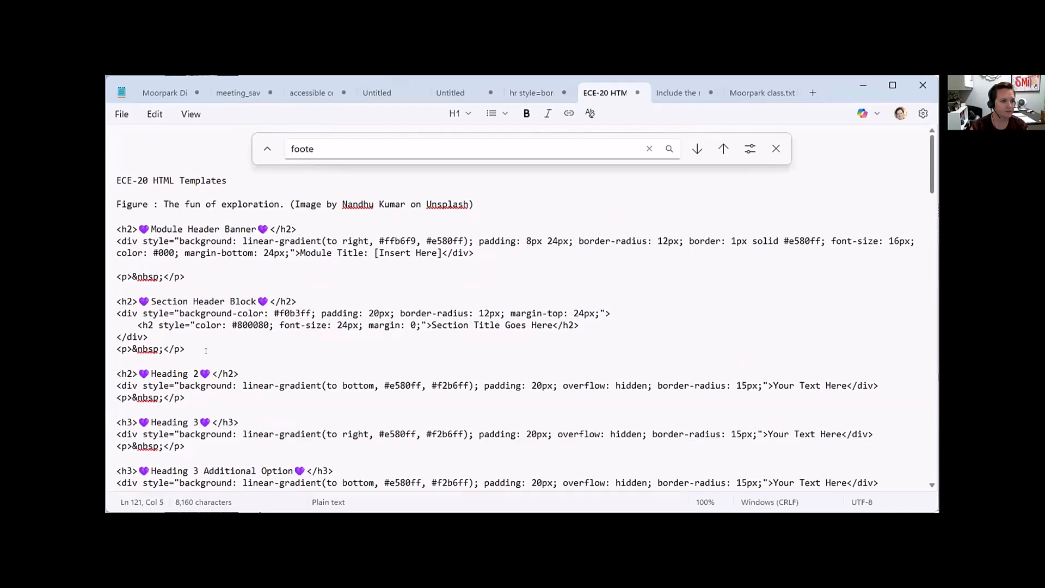
left_click_drag(184, 398, 113, 386)
key("ctrl+c")
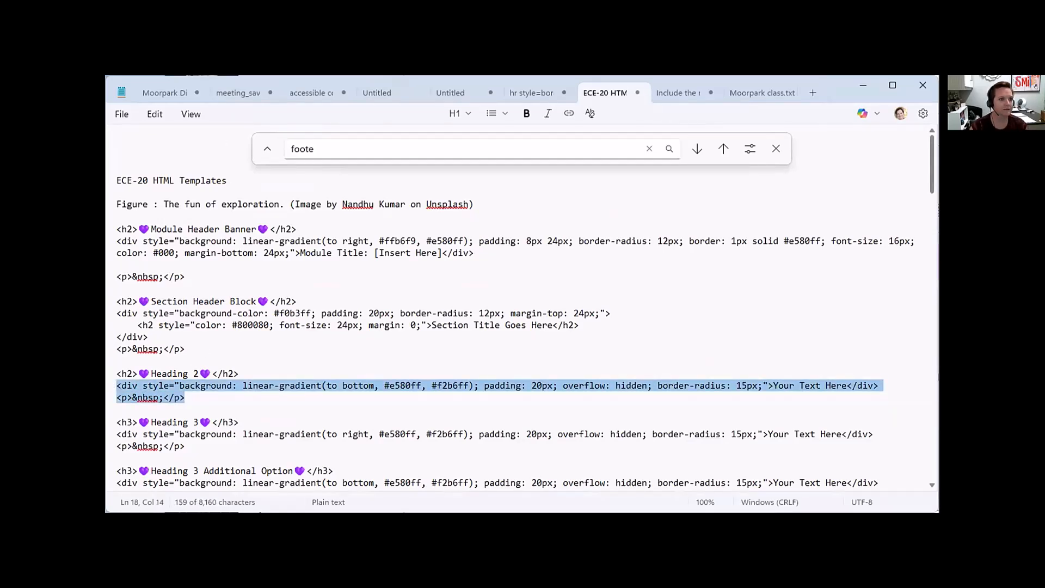
Return to the Canvas page, insert the Heading 2 code below the "Two Important Terms to Know" heading in its HTML, and show the rich text view.
key("alt+Tab")
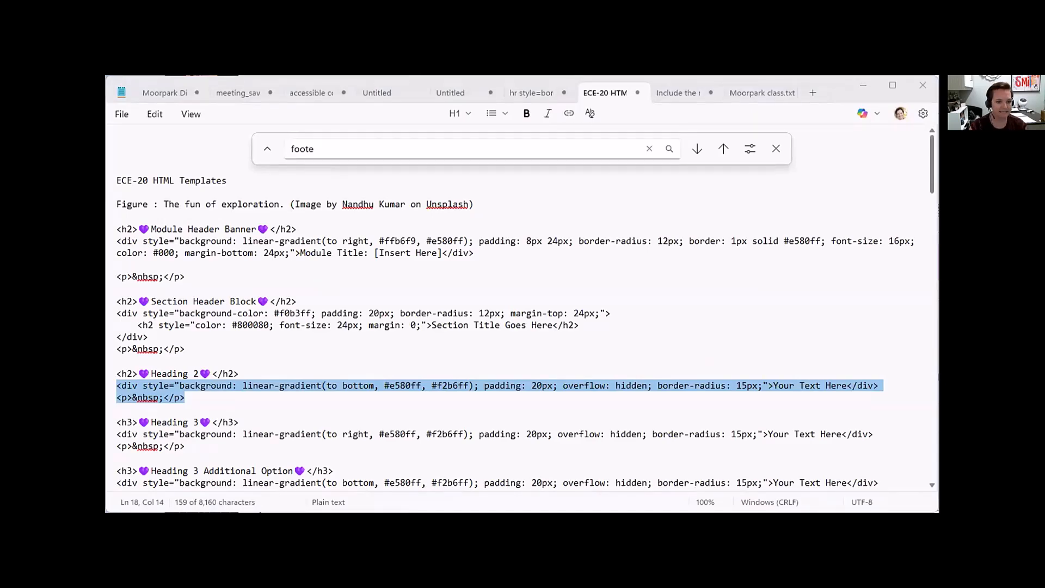
key("alt+Tab")
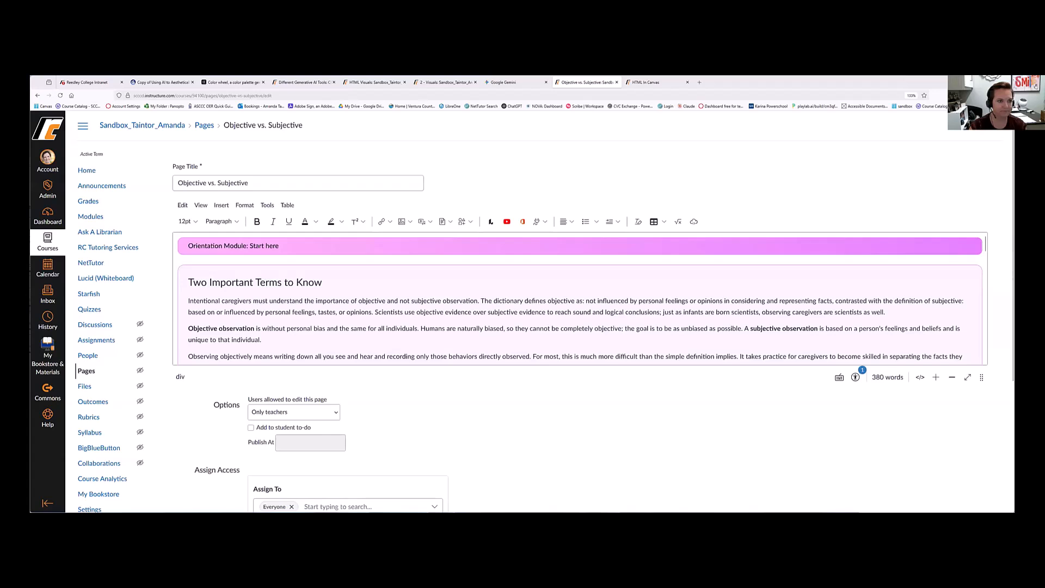
left_click(920, 377)
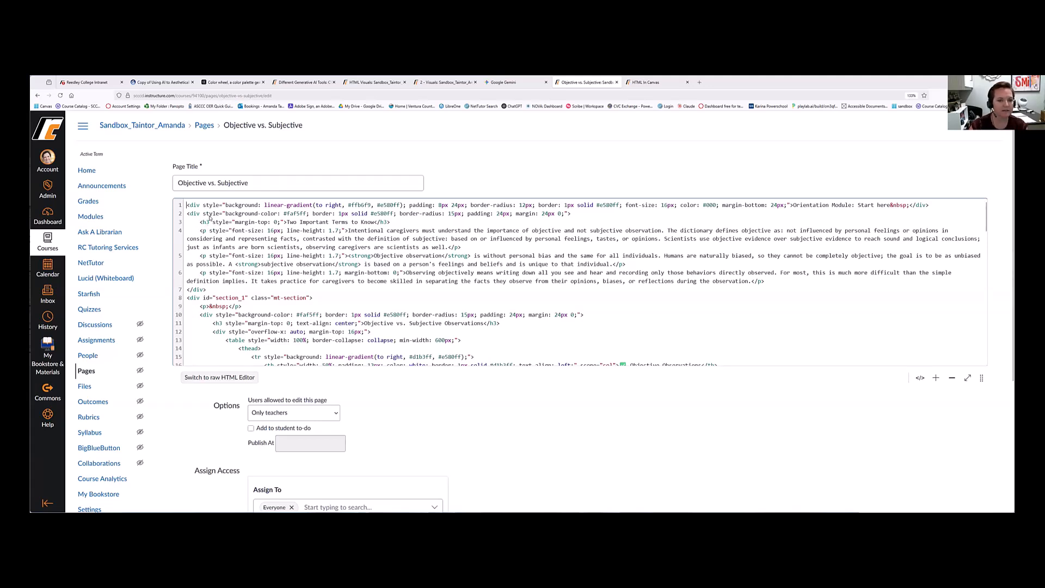
scroll(246, 297, "down", 2)
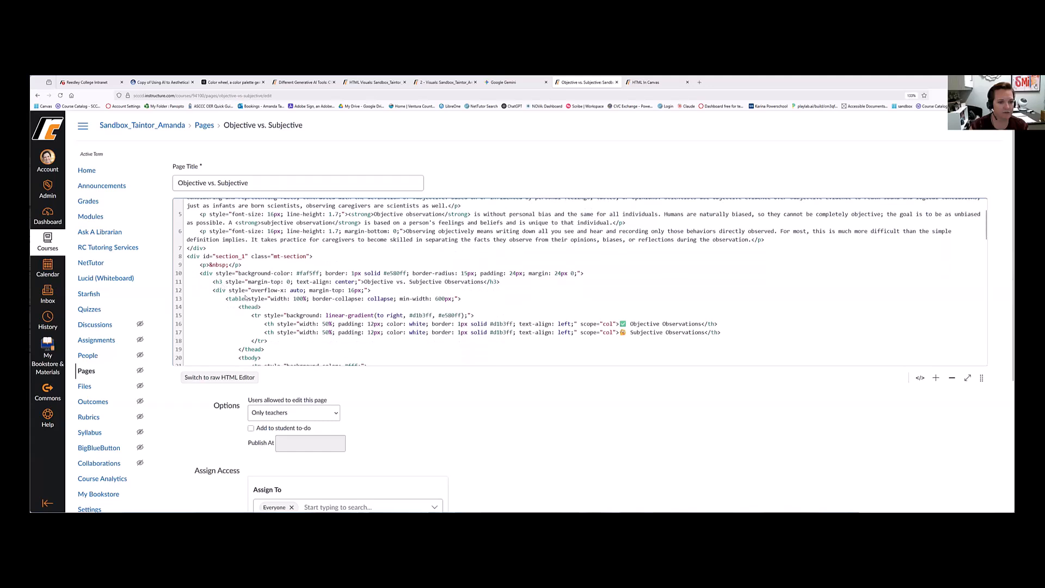
scroll(246, 297, "down", 5)
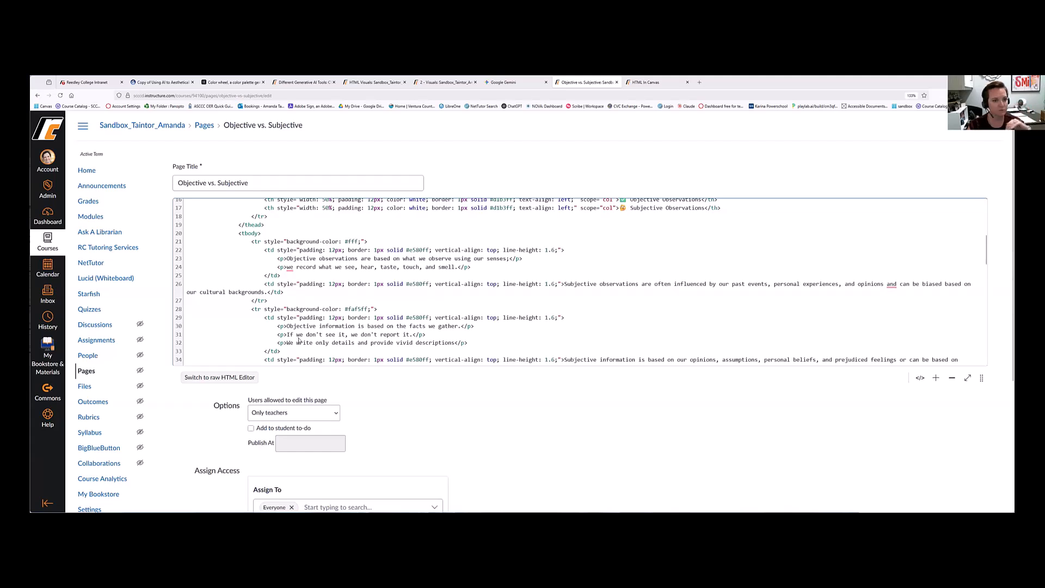
scroll(324, 321, "down", 5)
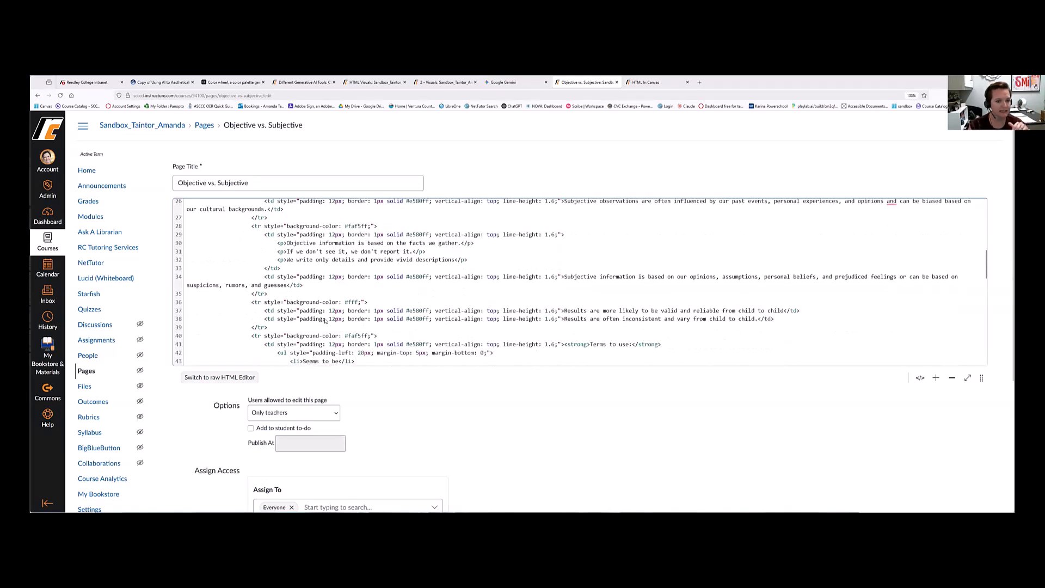
scroll(325, 321, "up", 10)
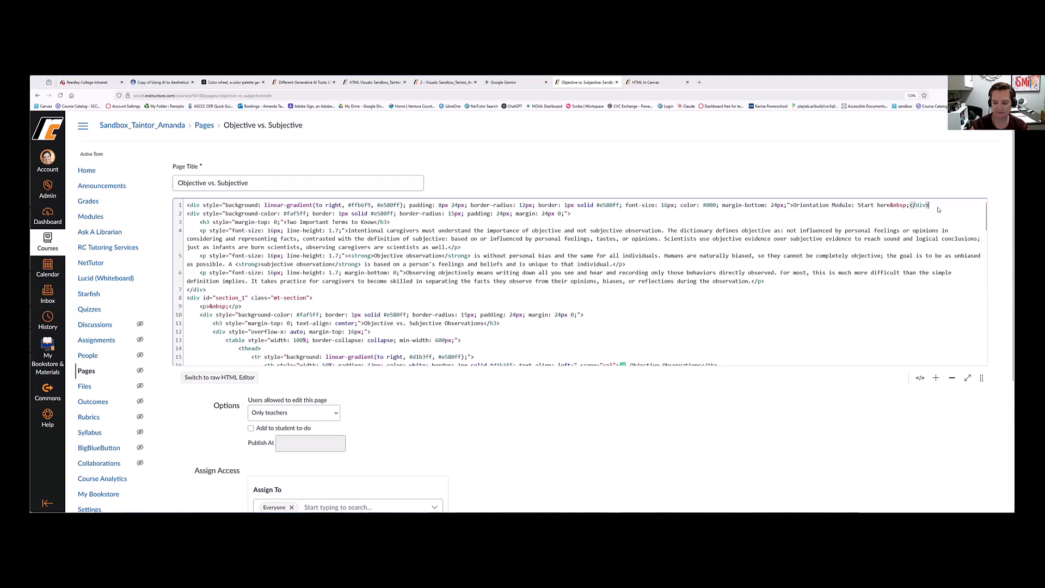
key("Return")
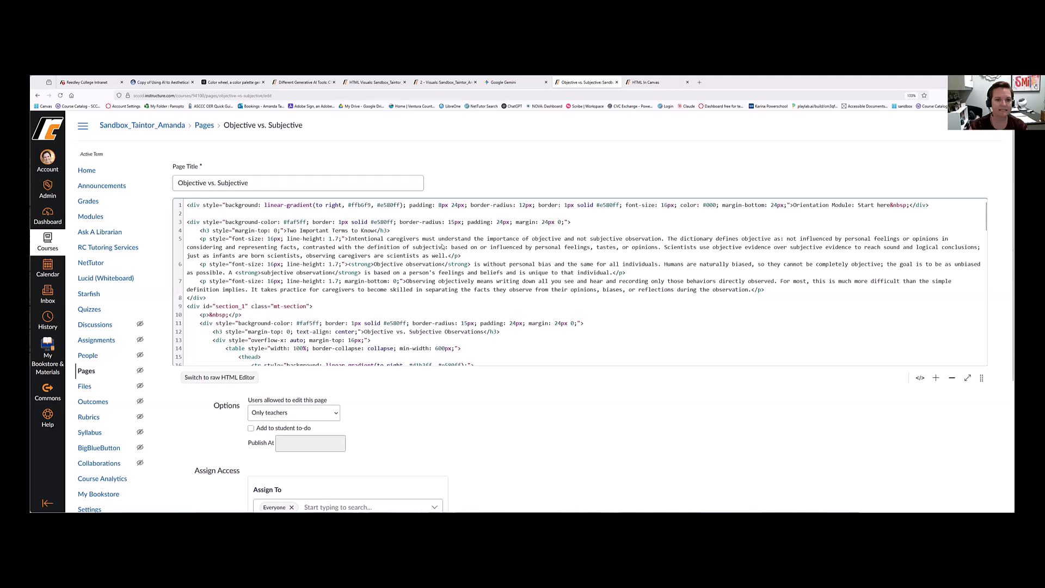
left_click(395, 233)
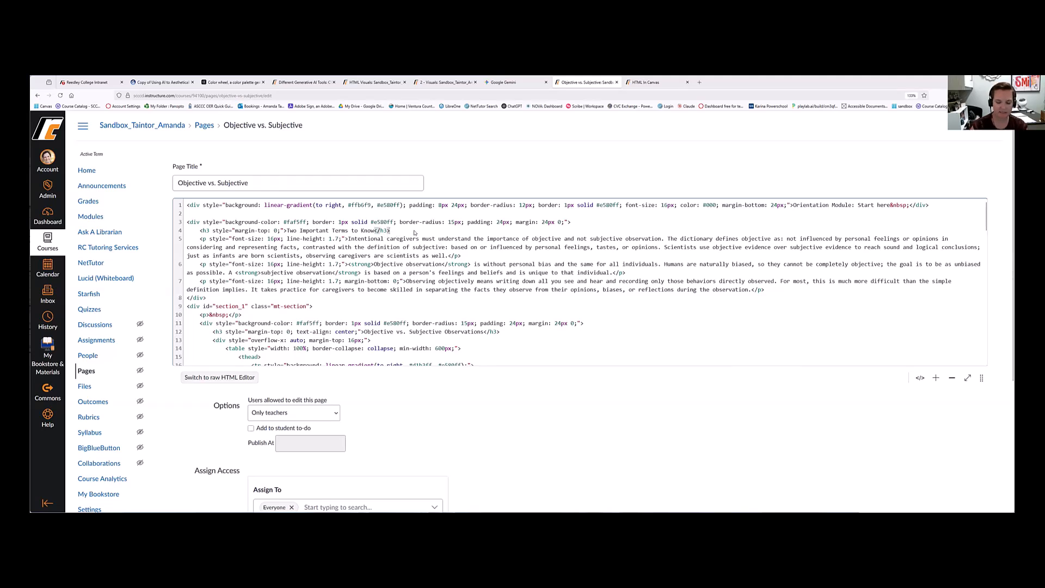
key("ctrl+v")
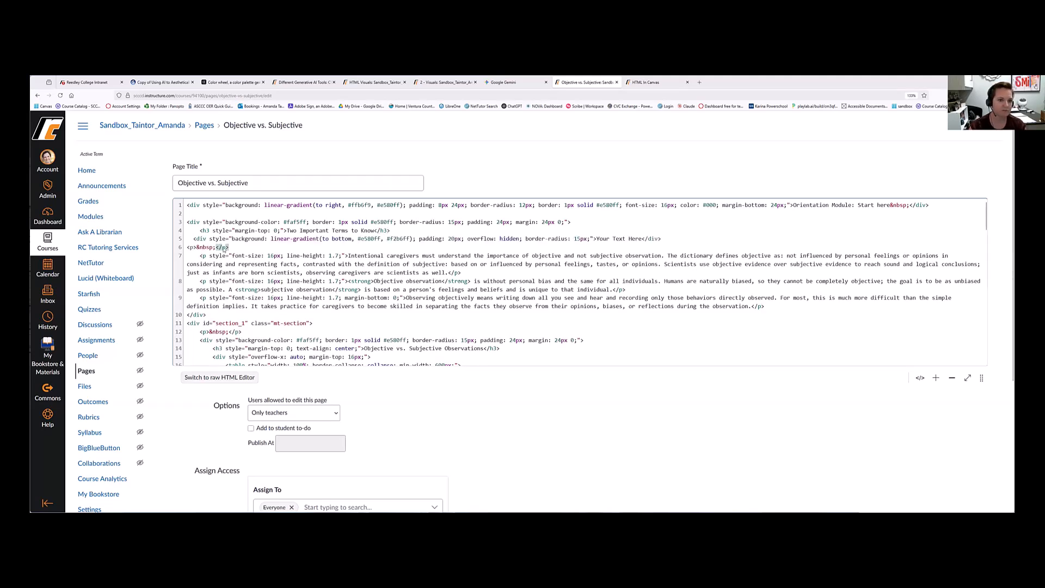
left_click(920, 378)
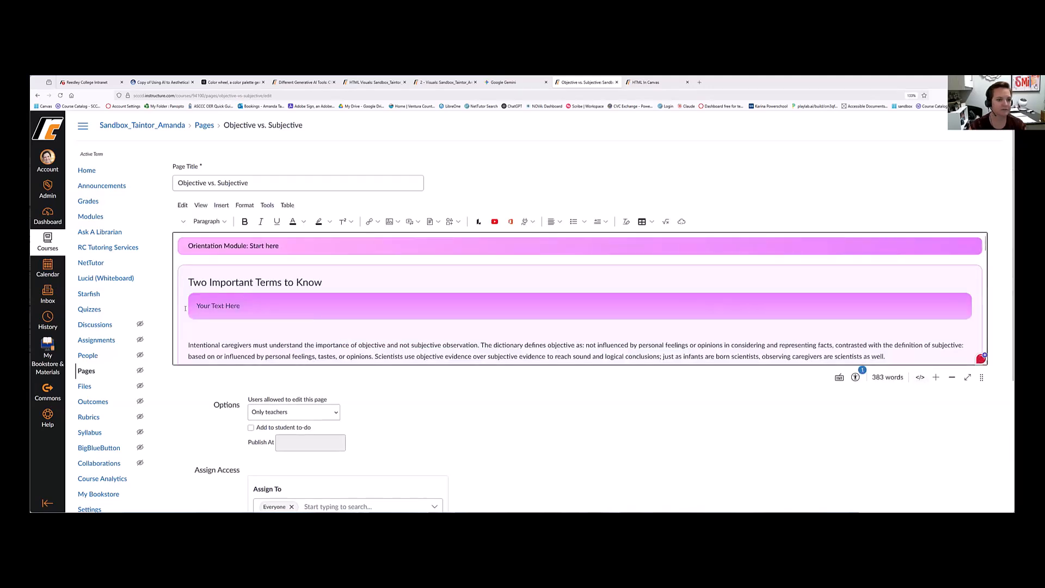
Try a second copy of the Heading 2 code directly below the header banner and remove it again in the rich text view.
left_click(920, 377)
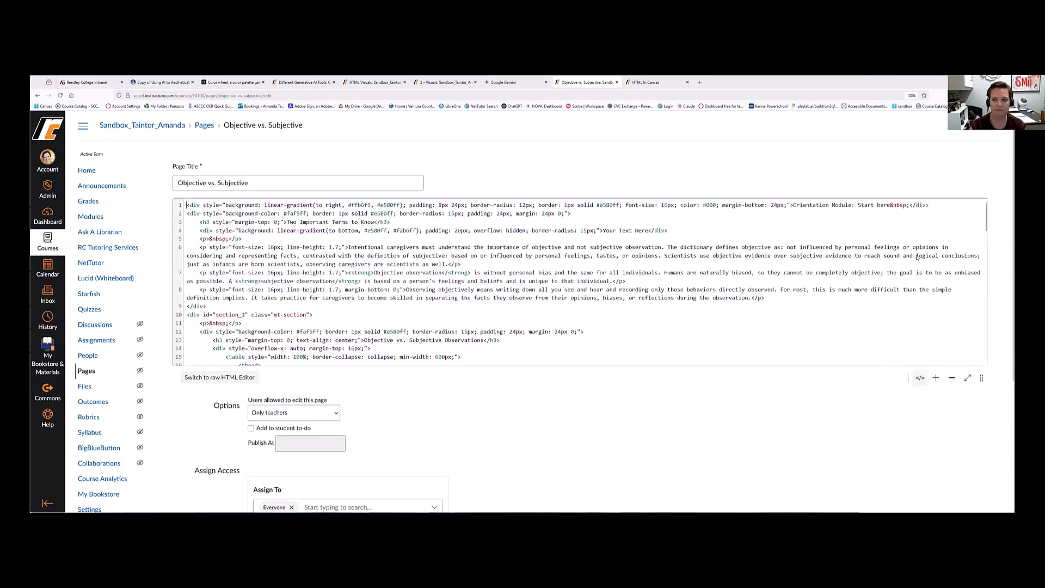
left_click(936, 206)
key("ctrl+v")
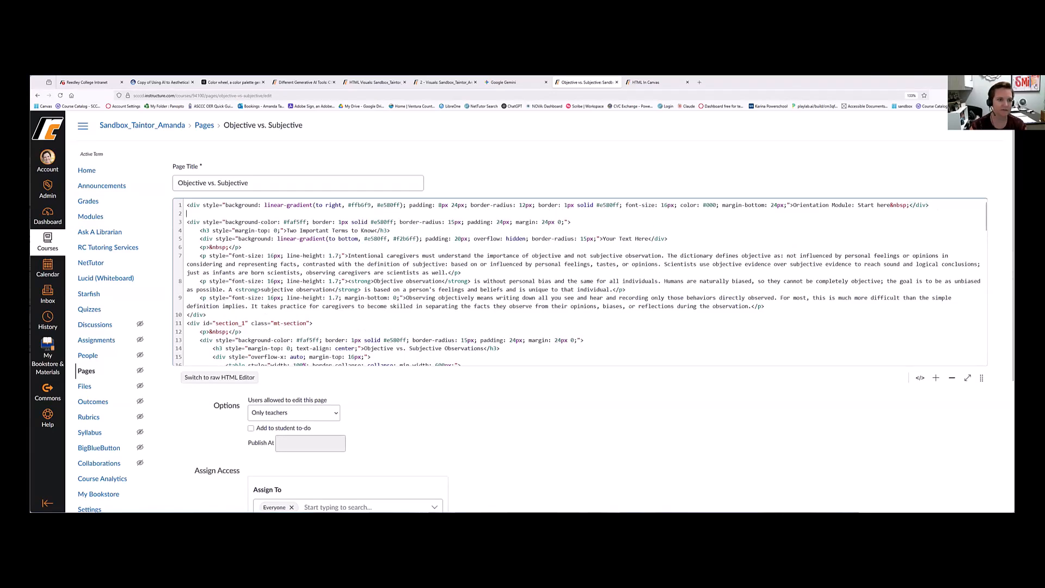
left_click(920, 378)
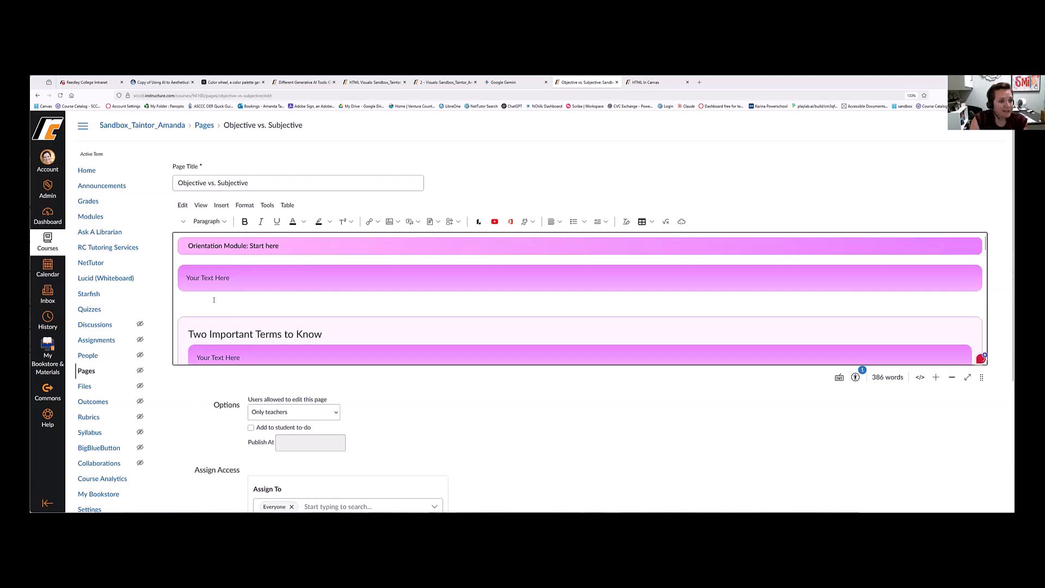
left_click_drag(231, 279, 176, 271)
key("BackSpace")
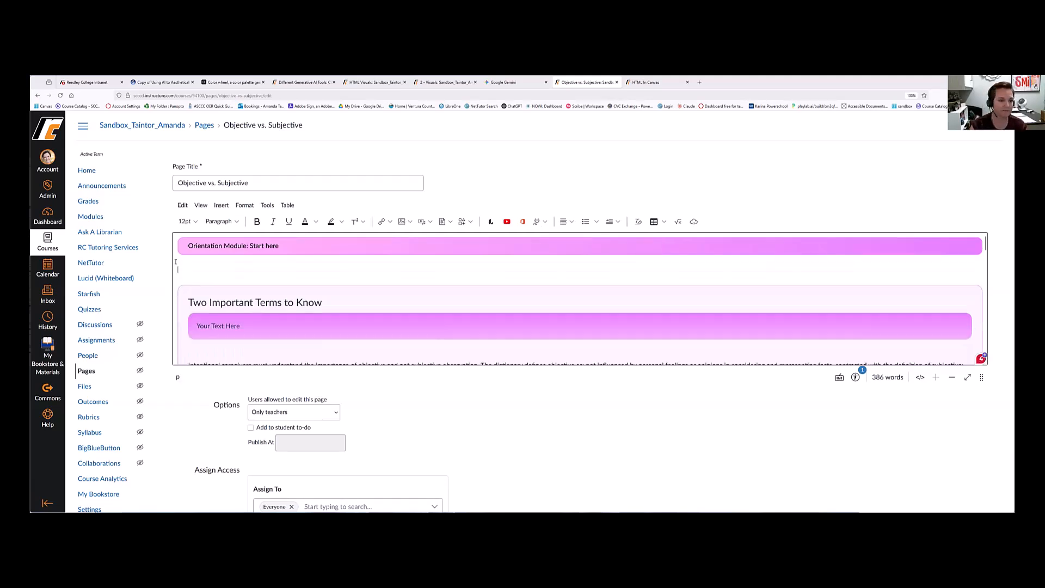
key("BackSpace")
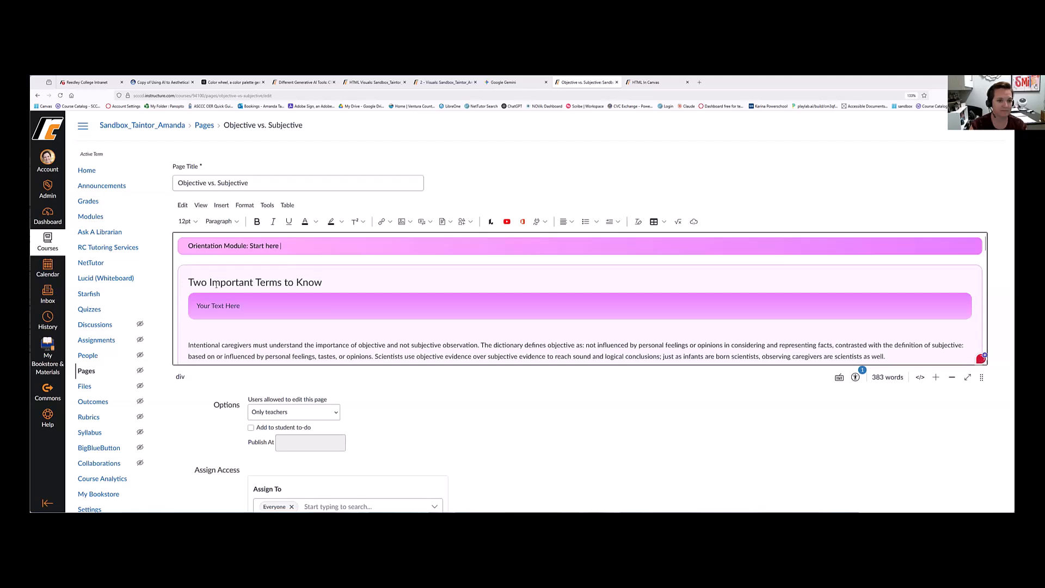
Move the heading "Two Important Terms to Know" into the gradient box, replacing its placeholder text.
left_click_drag(324, 283, 188, 283)
key("ctrl+x")
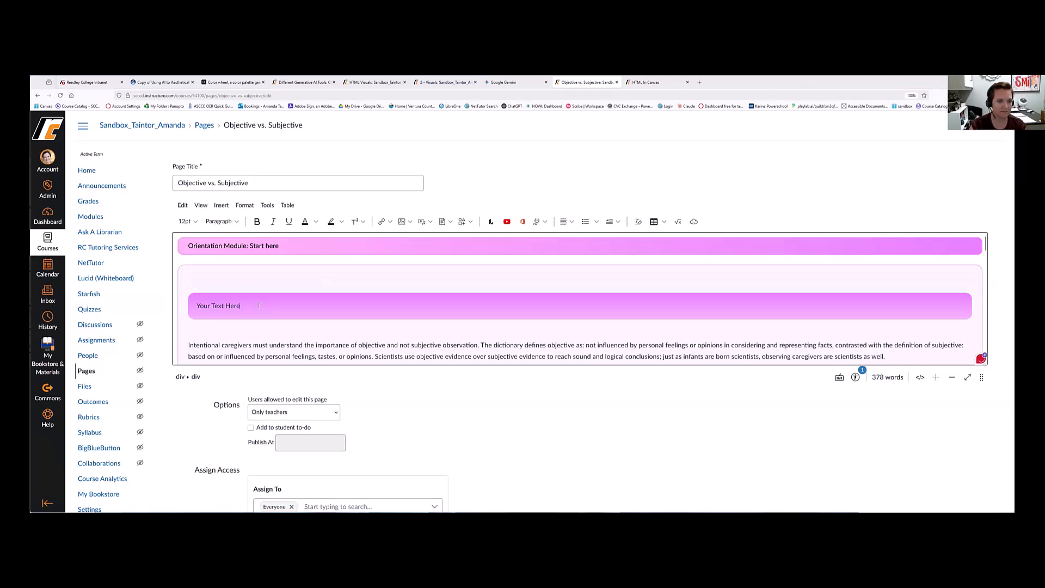
triple_click(258, 302)
key("ctrl+v")
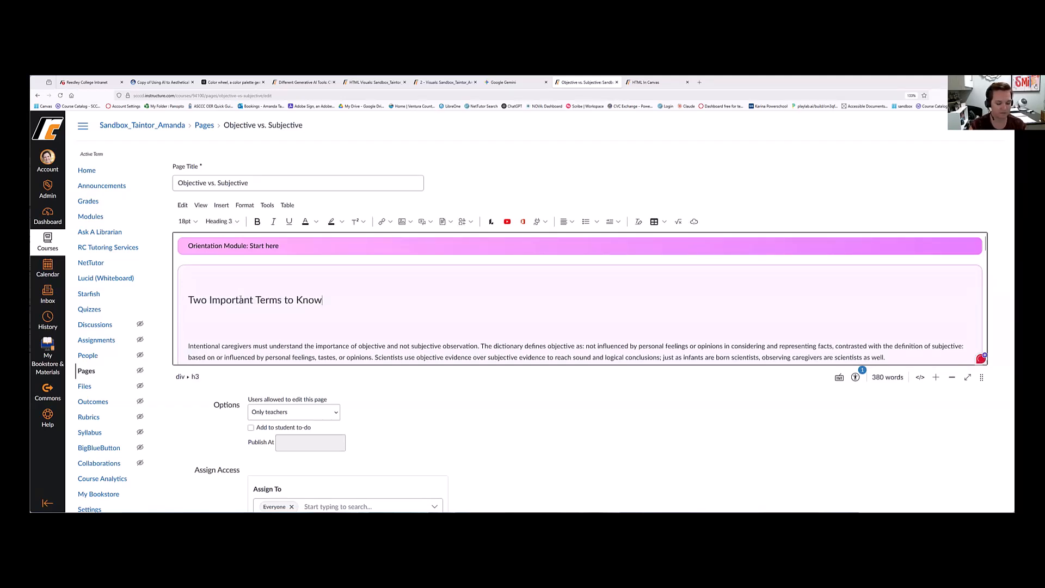
key("ctrl+z")
triple_click(227, 306)
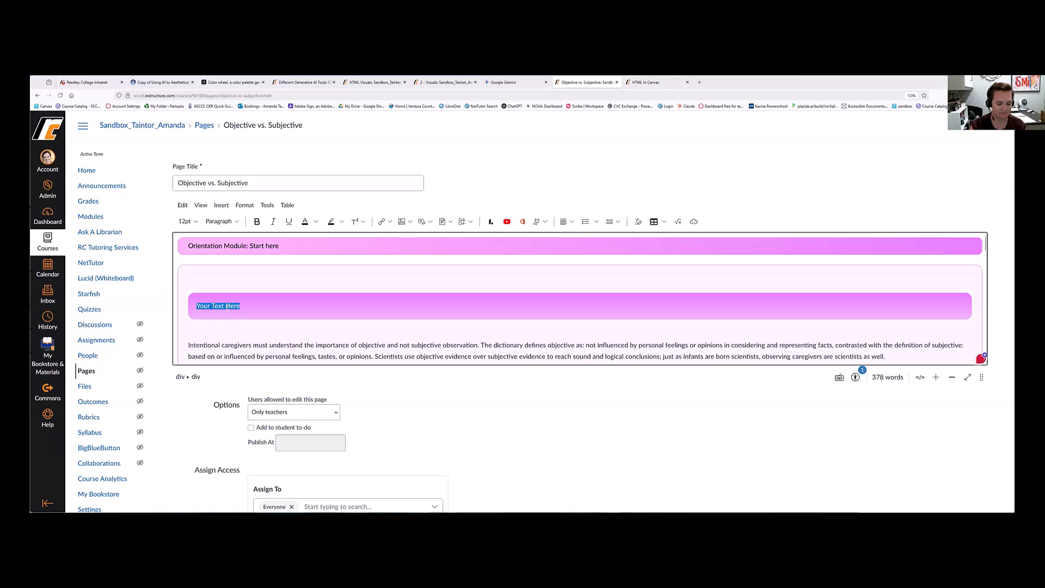
key("ctrl+v")
Make the heading in the gradient box bold and delete the empty line above the box.
triple_click(245, 306)
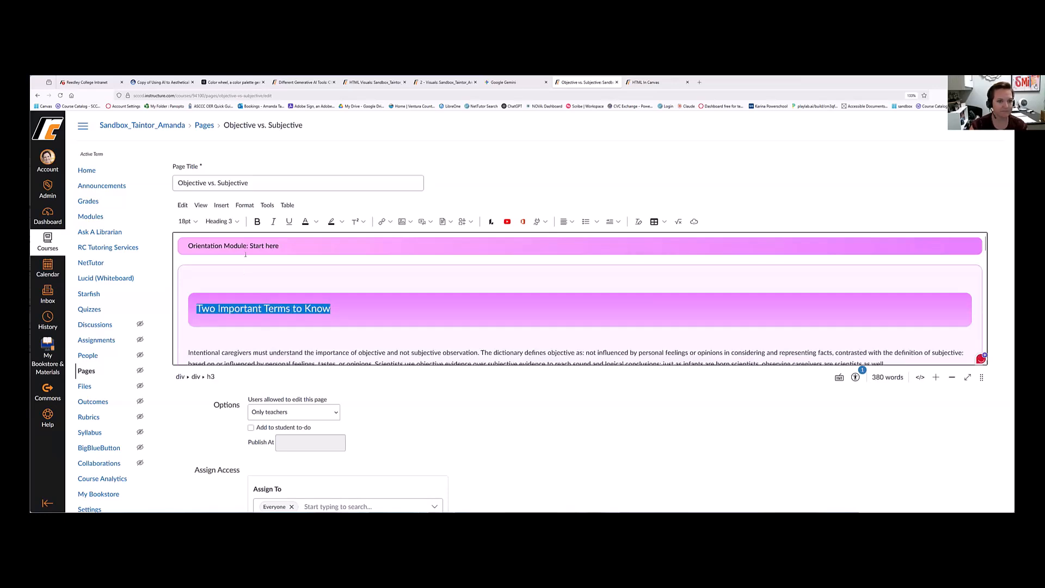
left_click(257, 222)
left_click(227, 280)
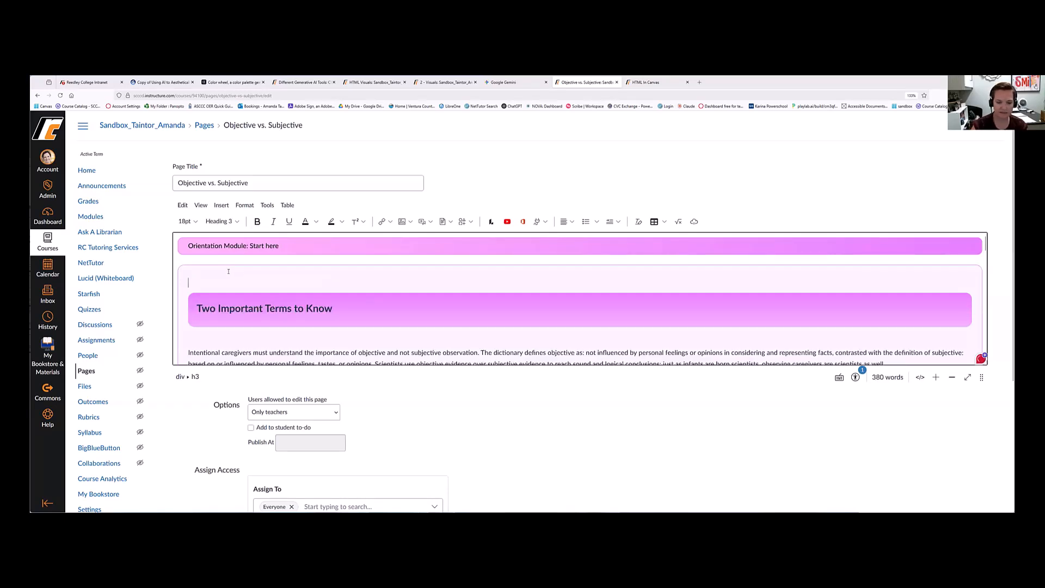
key("BackSpace")
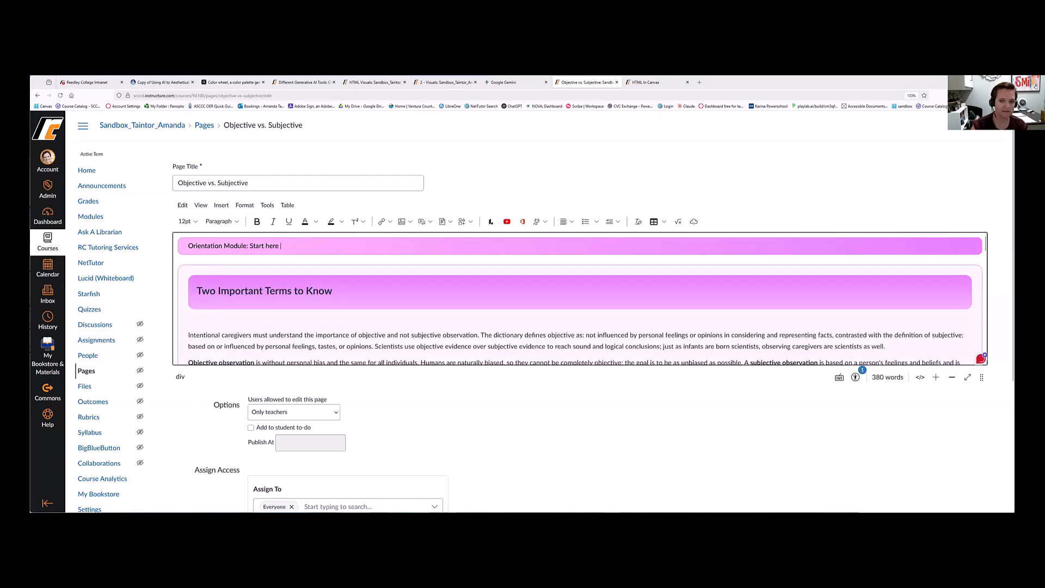
Move the heading text "Objective vs. Subjective Observations" above the table into the table's caption through the accessibility checker.
left_click(856, 378)
scroll(498, 274, "up", 5)
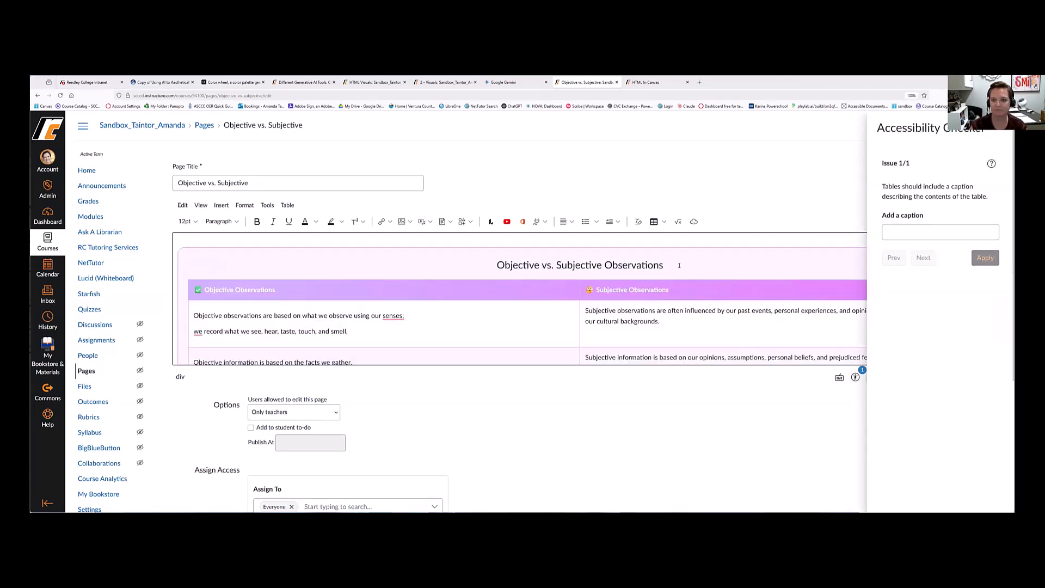
left_click_drag(680, 266, 497, 269)
key("ctrl+x")
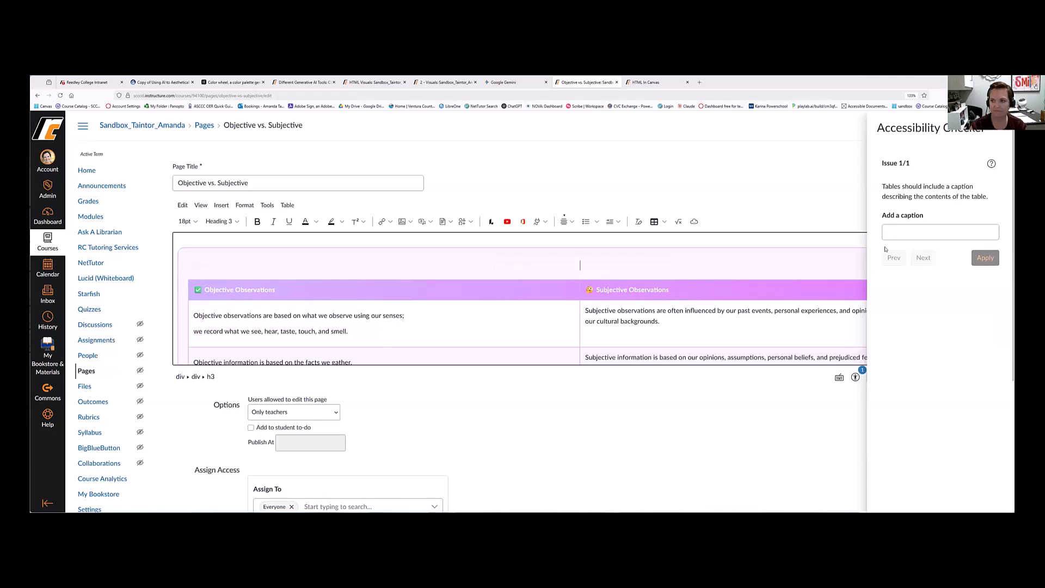
left_click(905, 232)
key("ctrl+v")
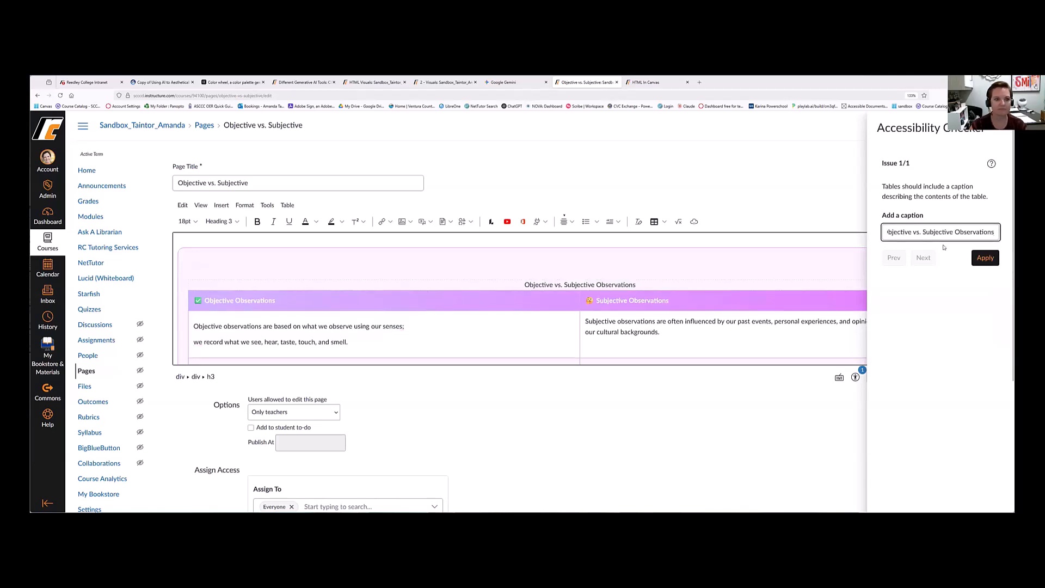
left_click(985, 258)
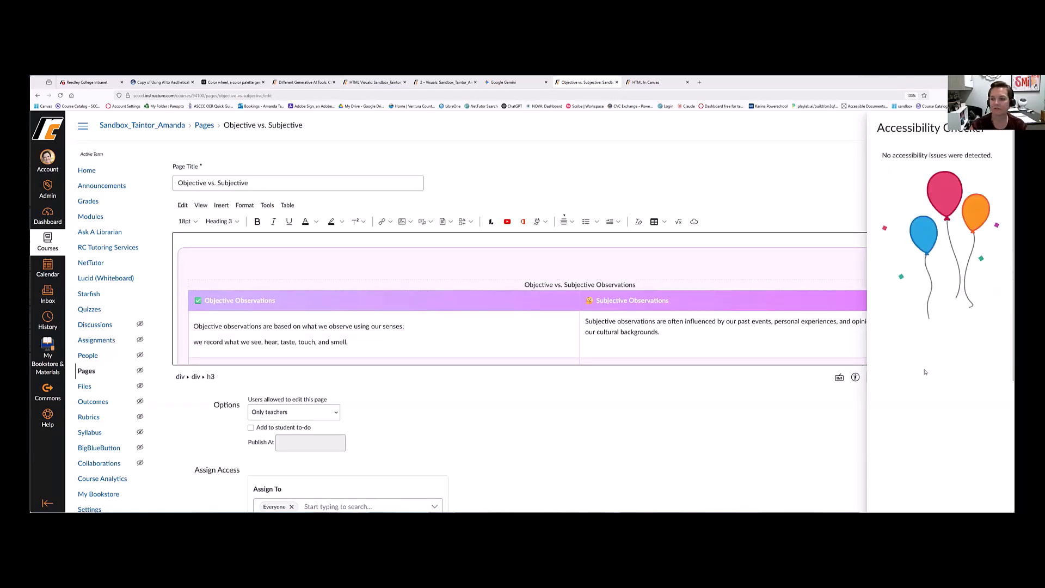
left_click(855, 376)
Scan the page with the Pope Tech accessibility guide and remove the empty heading above the table.
scroll(871, 408, "down", 3)
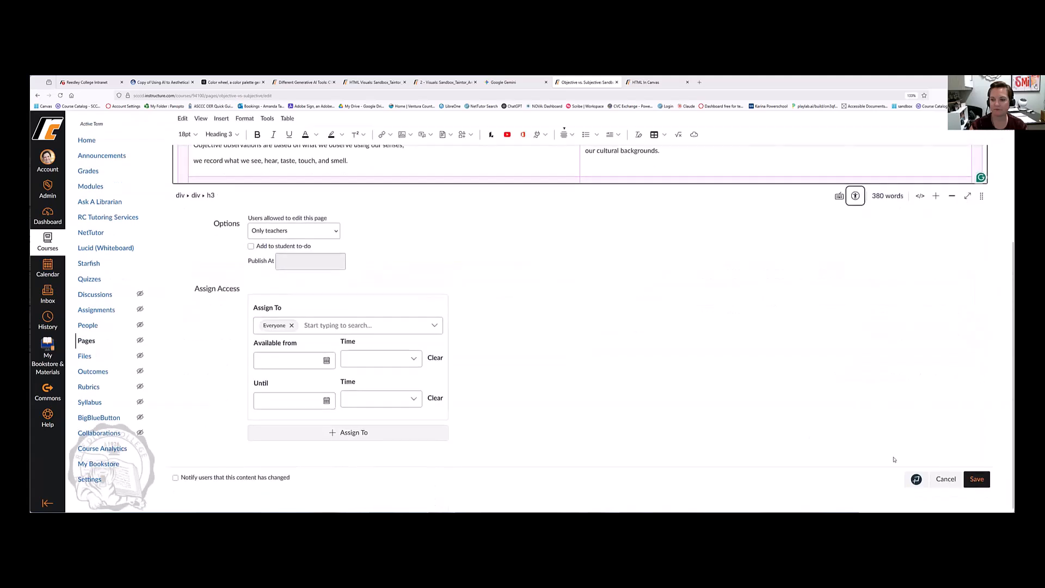
left_click(915, 479)
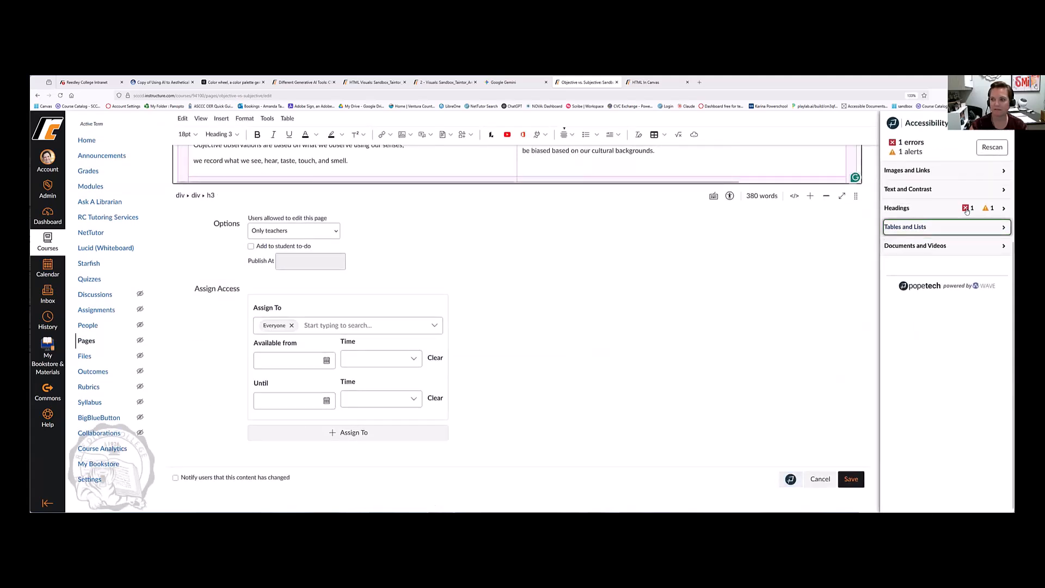
left_click(967, 210)
left_click(926, 227)
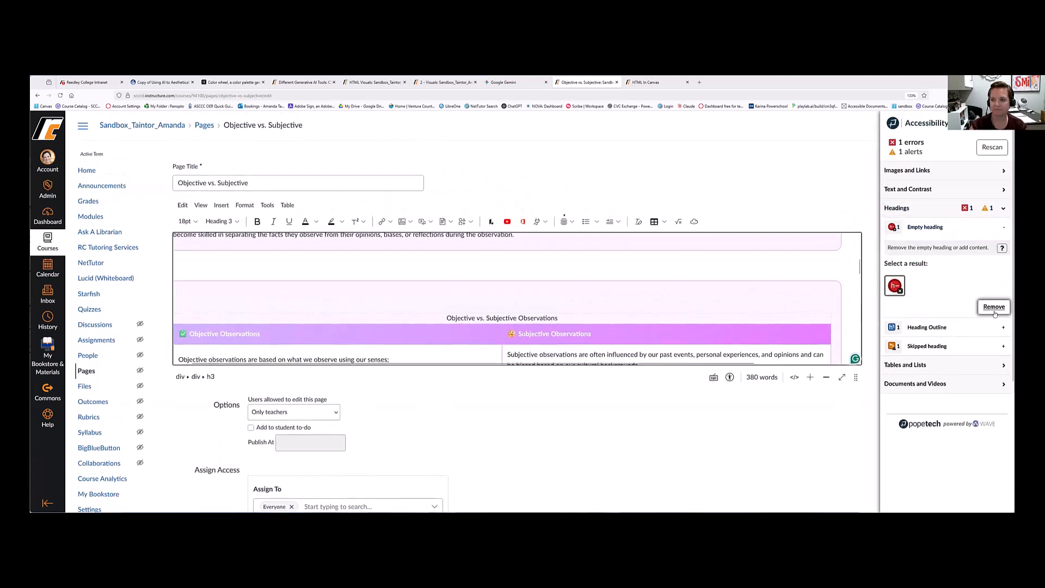
left_click(994, 308)
Fix the skipped heading by setting "Two Important Terms to Know" to Heading 2, rescan the page and close the accessibility guide.
left_click(927, 246)
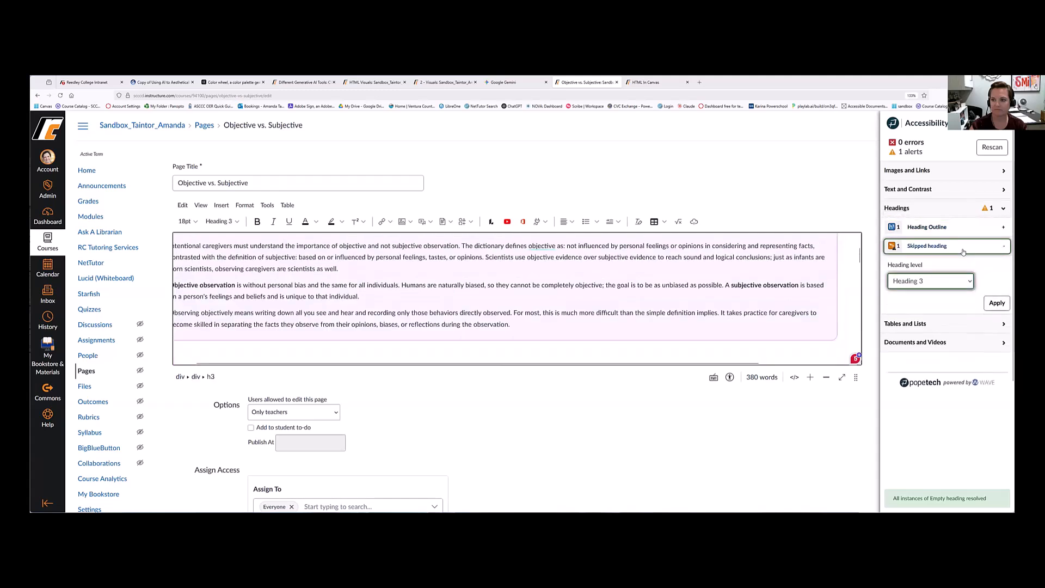
left_click(958, 355)
left_click(920, 379)
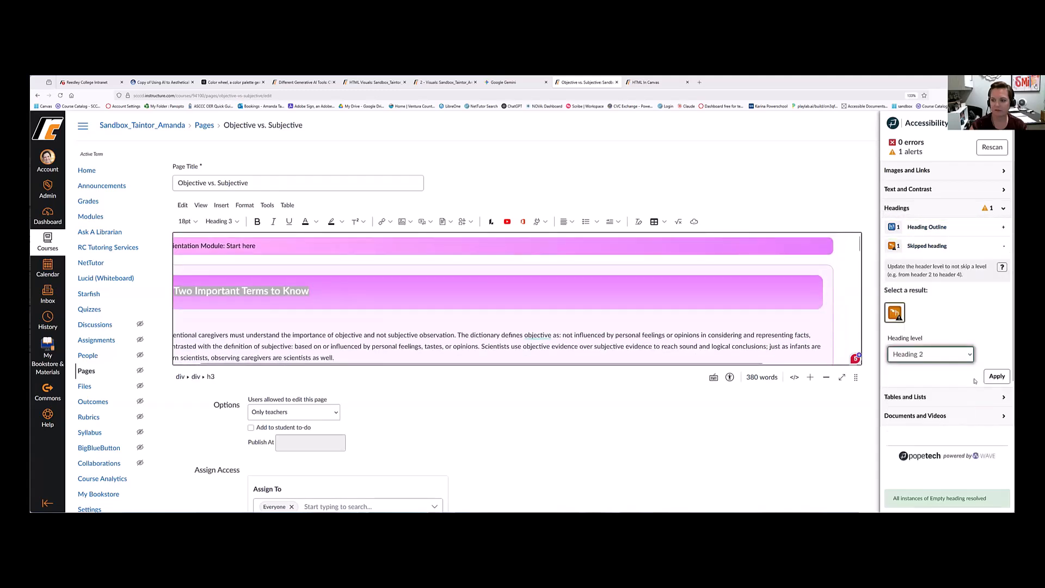
left_click(995, 376)
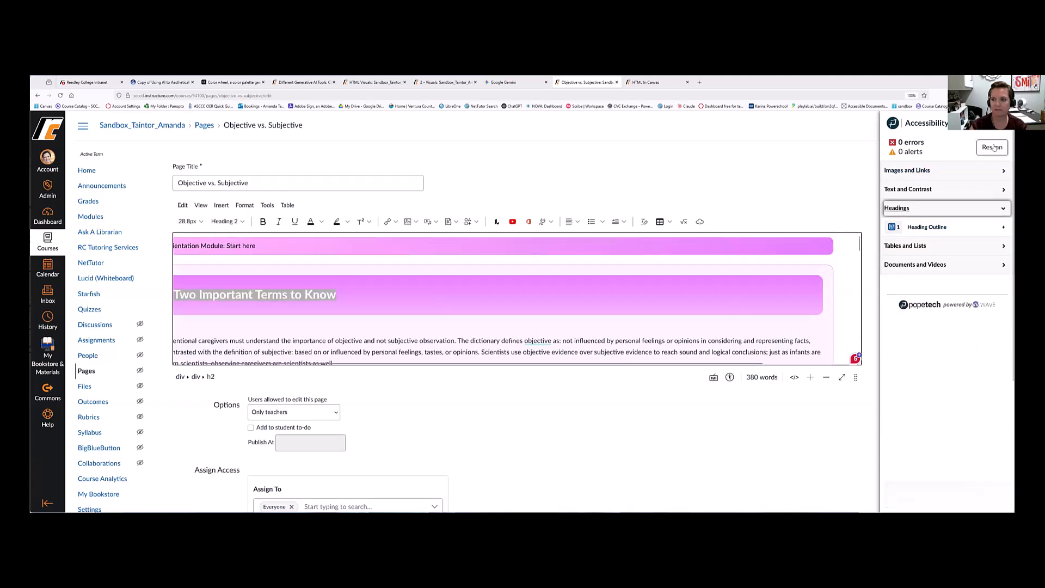
left_click(993, 148)
left_click(1003, 125)
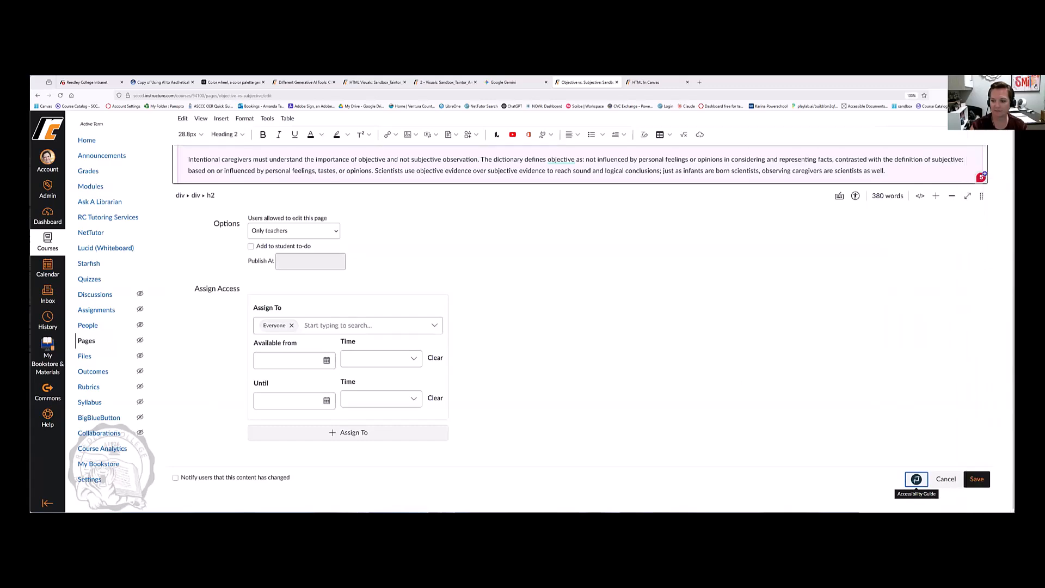
Save the Objective vs. Subjective page and review it from the header banner to the footer banner.
left_click(974, 479)
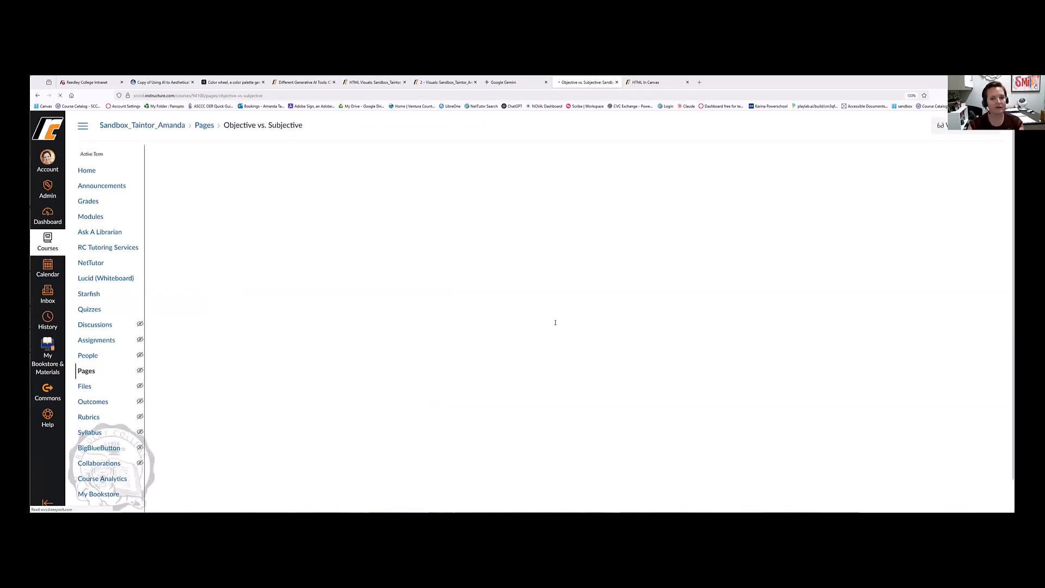
scroll(821, 373, "down", 10)
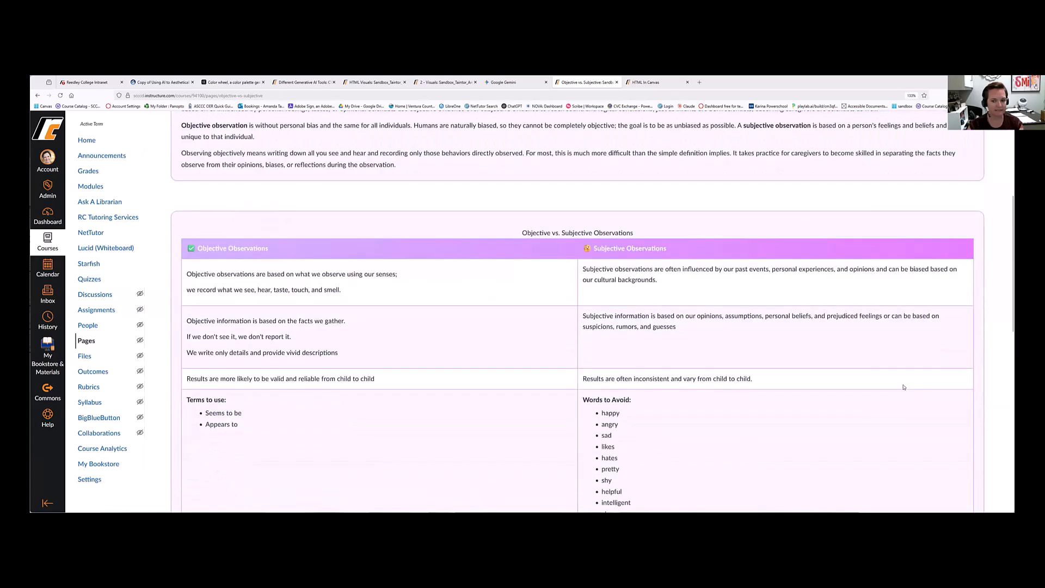
scroll(910, 388, "down", 3)
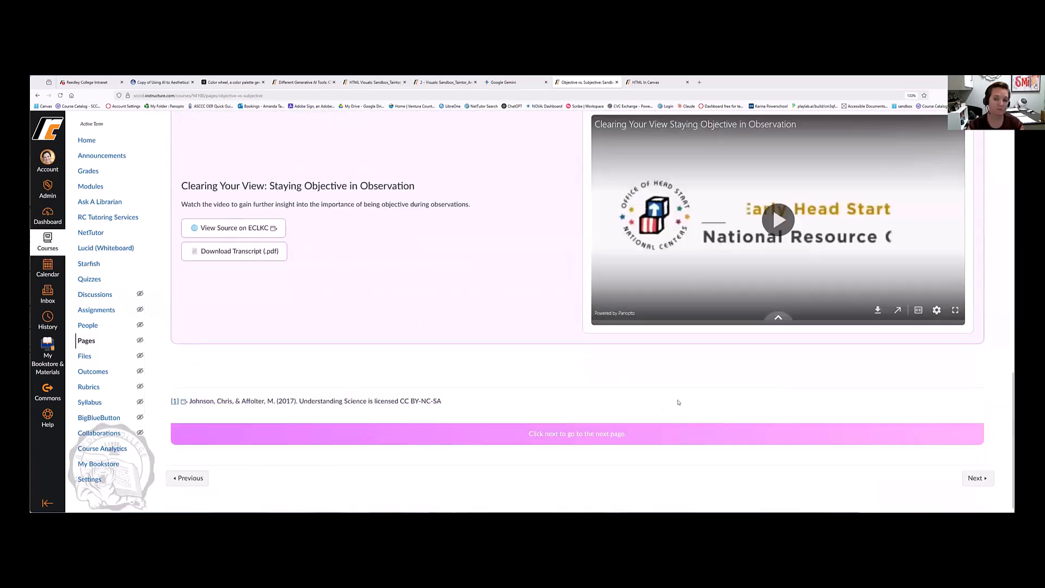
scroll(695, 399, "up", 15)
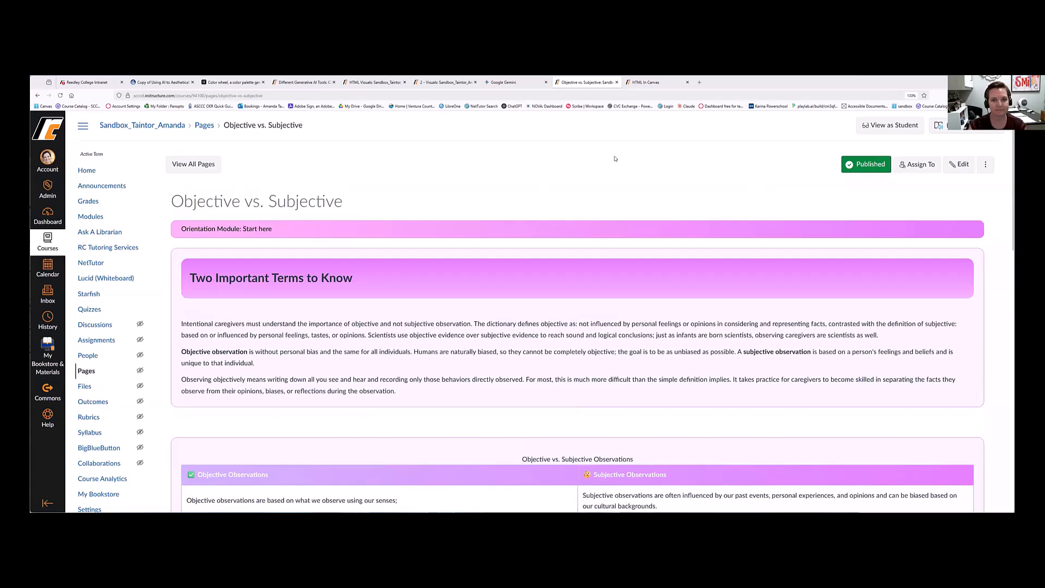
Switch to the HTML - Infant/Toddler chat in Gemini and look back through its earlier theme prompts and HTML responses.
left_click(506, 82)
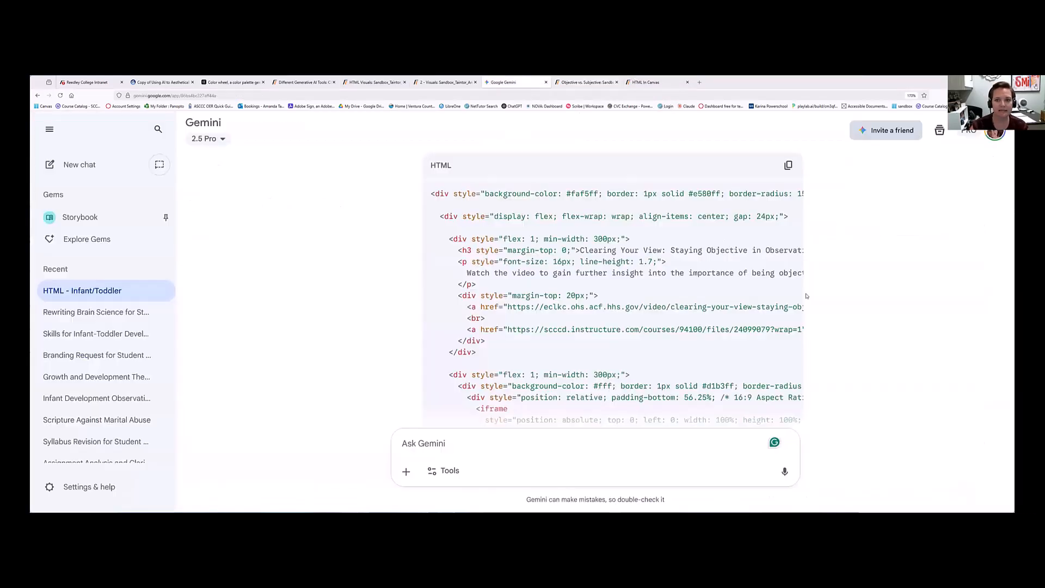
scroll(926, 392, "down", 15)
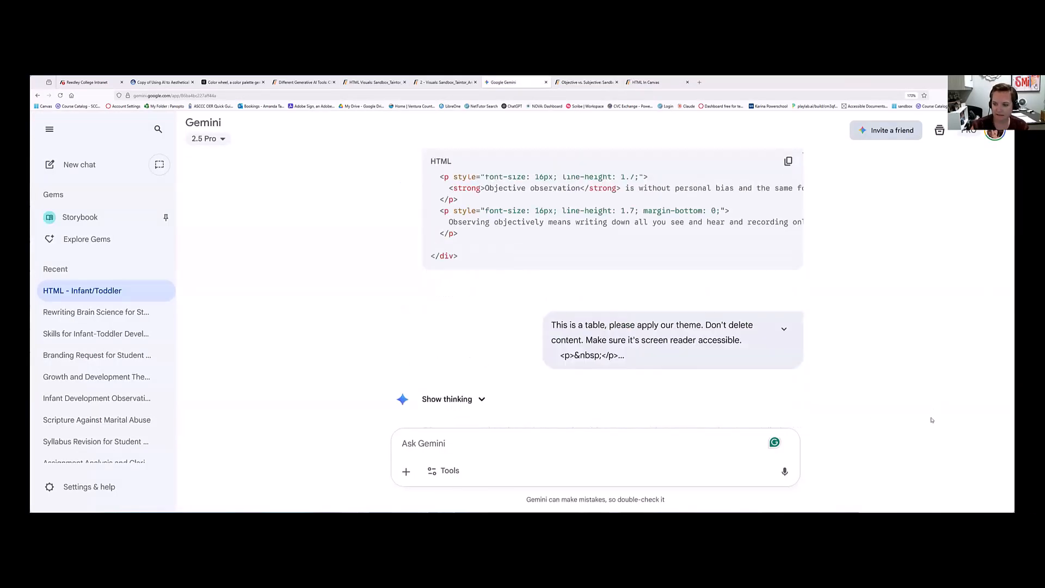
scroll(891, 432, "up", 2)
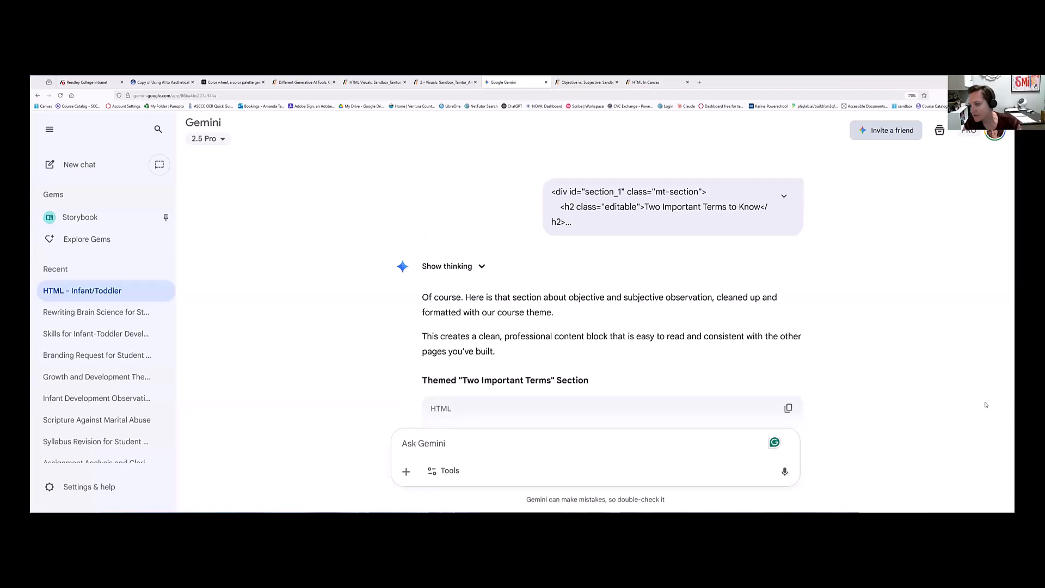
scroll(1004, 400, "up", 4)
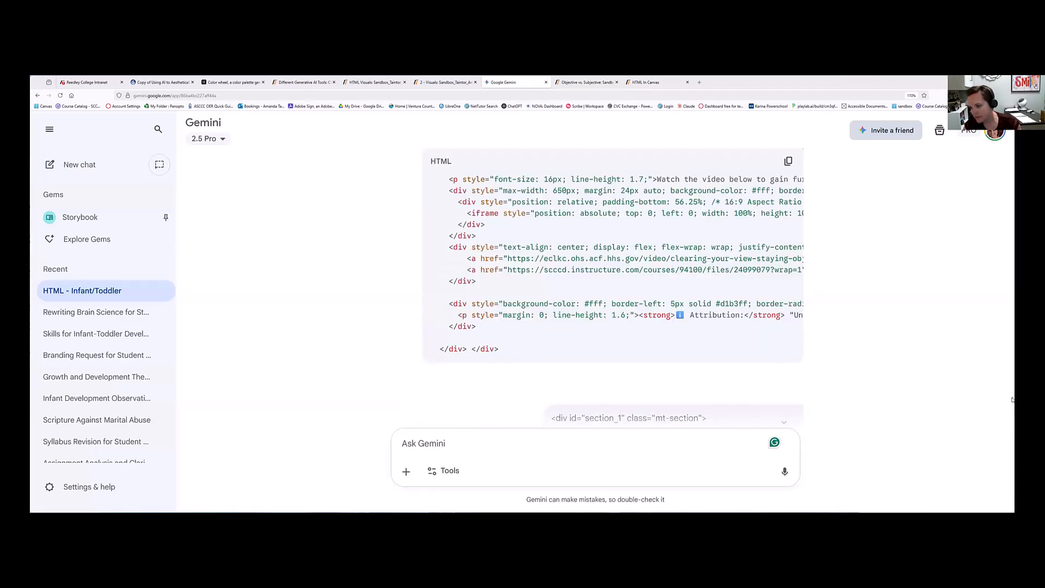
scroll(1012, 400, "up", 20)
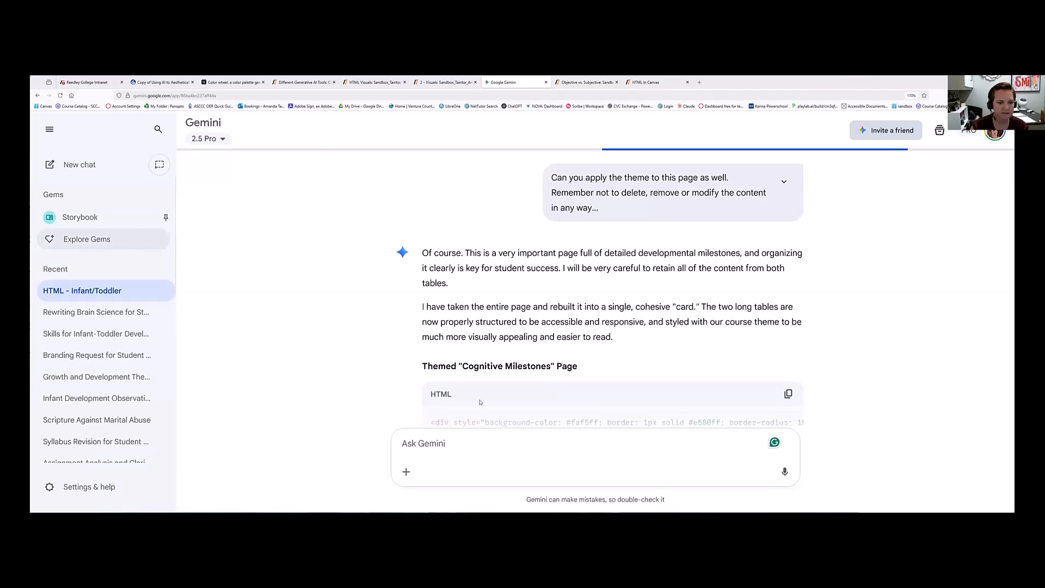
scroll(481, 402, "up", 1)
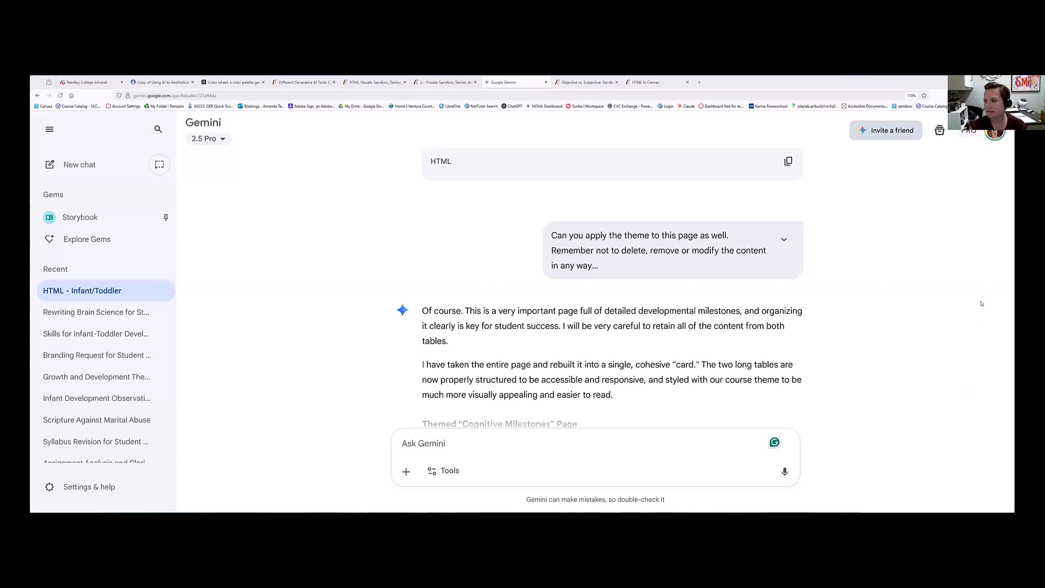
scroll(998, 241, "up", 5)
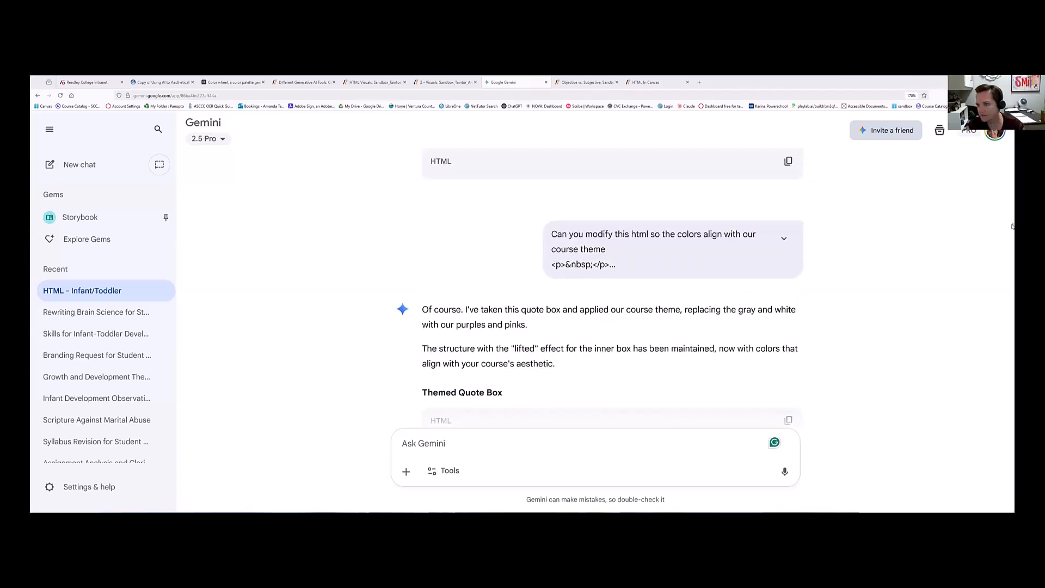
scroll(1012, 226, "up", 10)
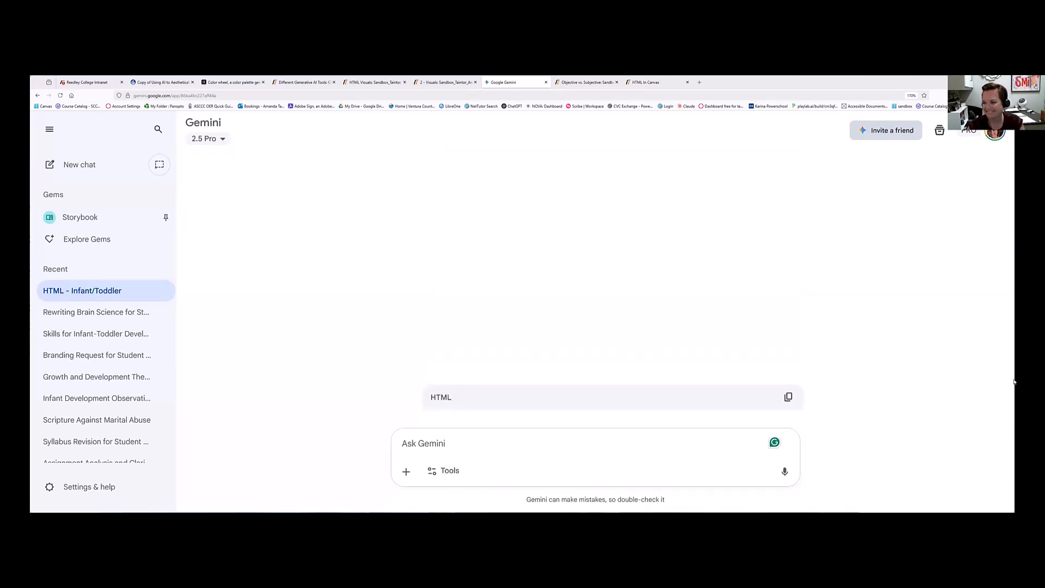
scroll(982, 249, "up", 10)
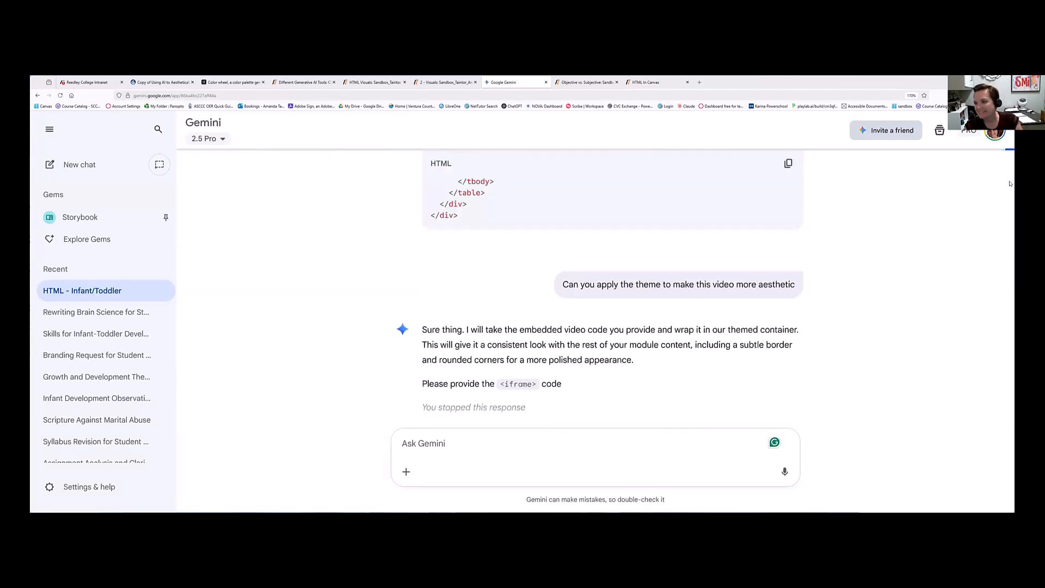
scroll(1012, 181, "up", 3)
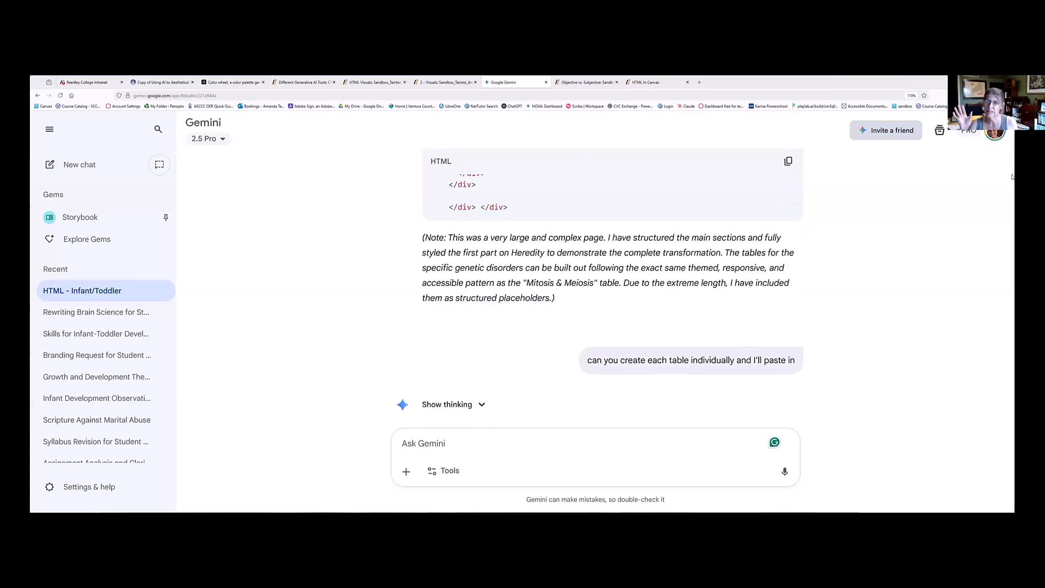
mouse_move(1013, 174)
left_mouse_down()
mouse_move(1012, 164)
mouse_move(1006, 175)
left_mouse_up()
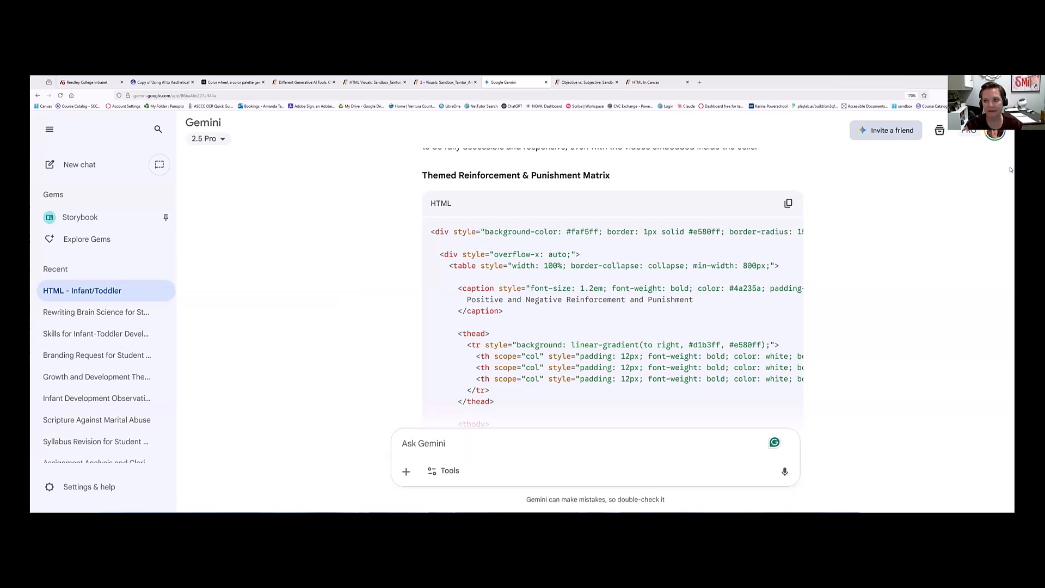
scroll(990, 206, "down", 15)
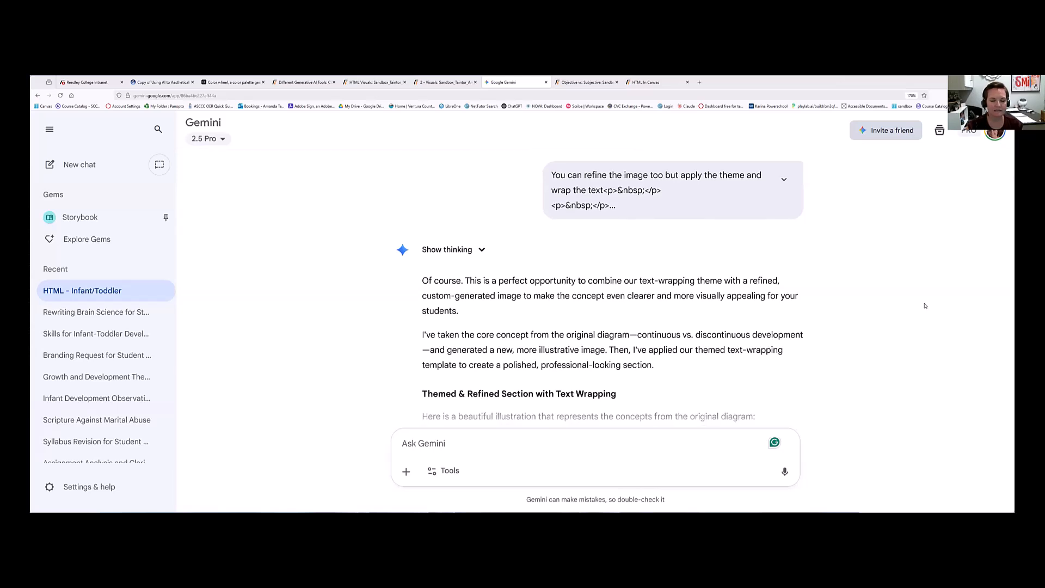
scroll(924, 305, "up", 1)
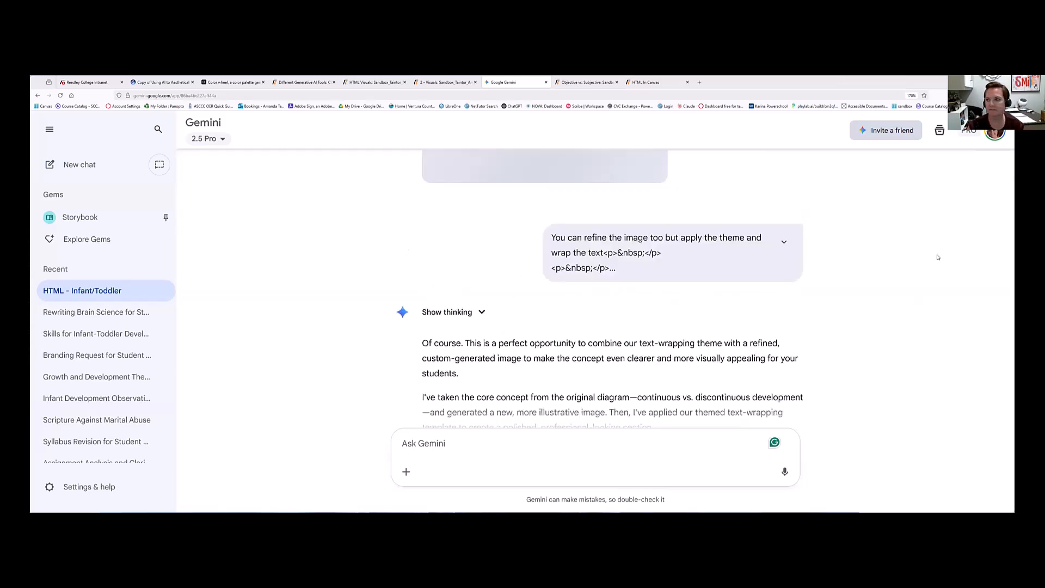
scroll(938, 257, "up", 10)
left_click_drag(1012, 178, 1013, 149)
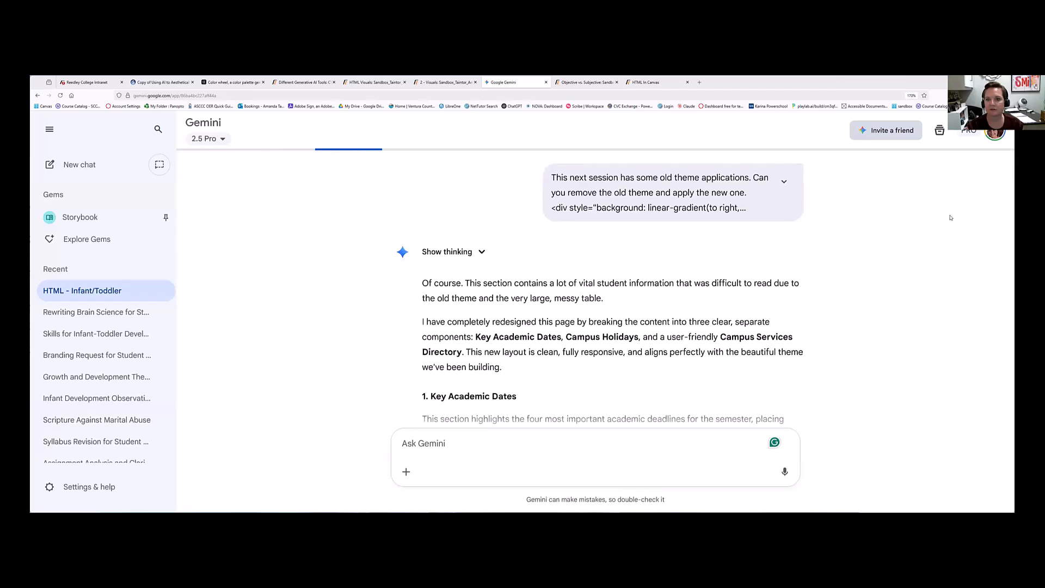
scroll(980, 217, "up", 15)
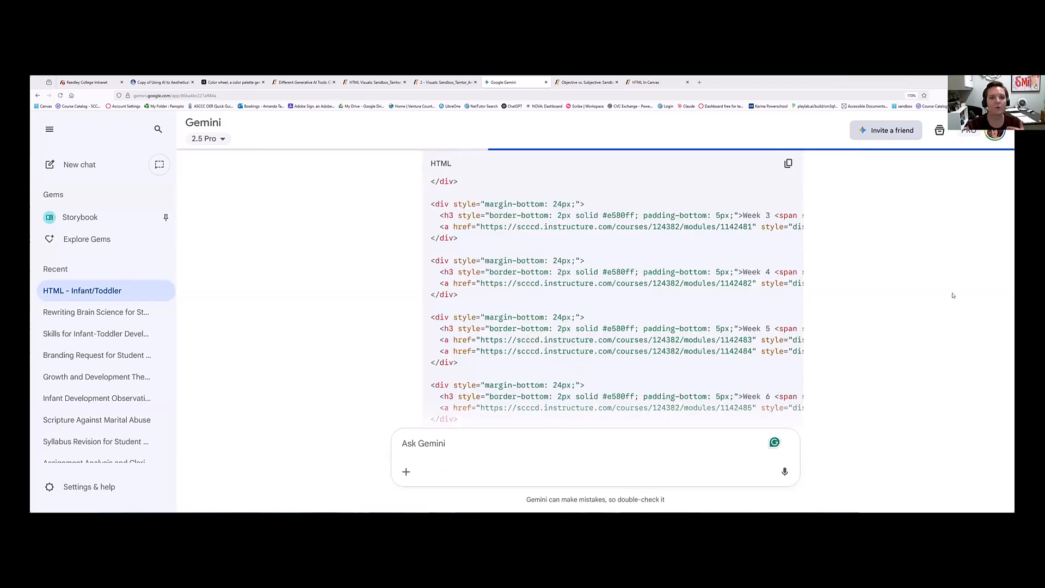
scroll(945, 321, "up", 5)
scroll(939, 326, "up", 15)
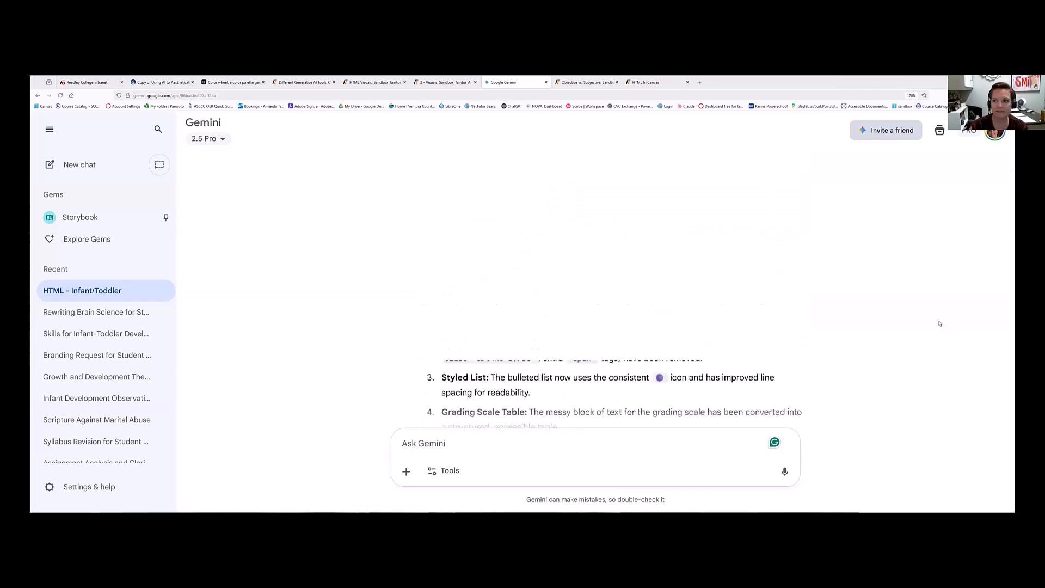
scroll(937, 311, "up", 15)
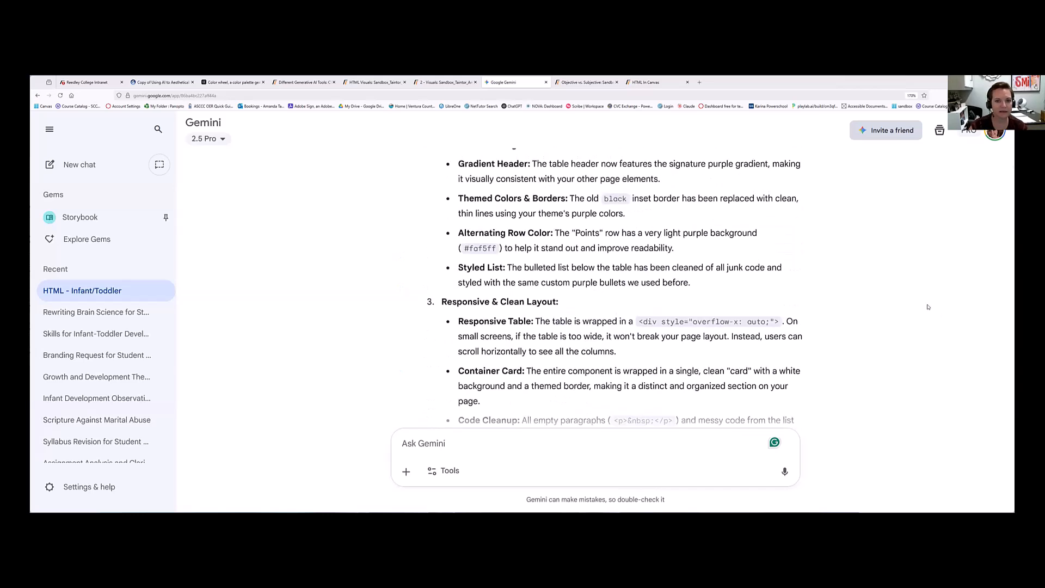
scroll(931, 301, "up", 10)
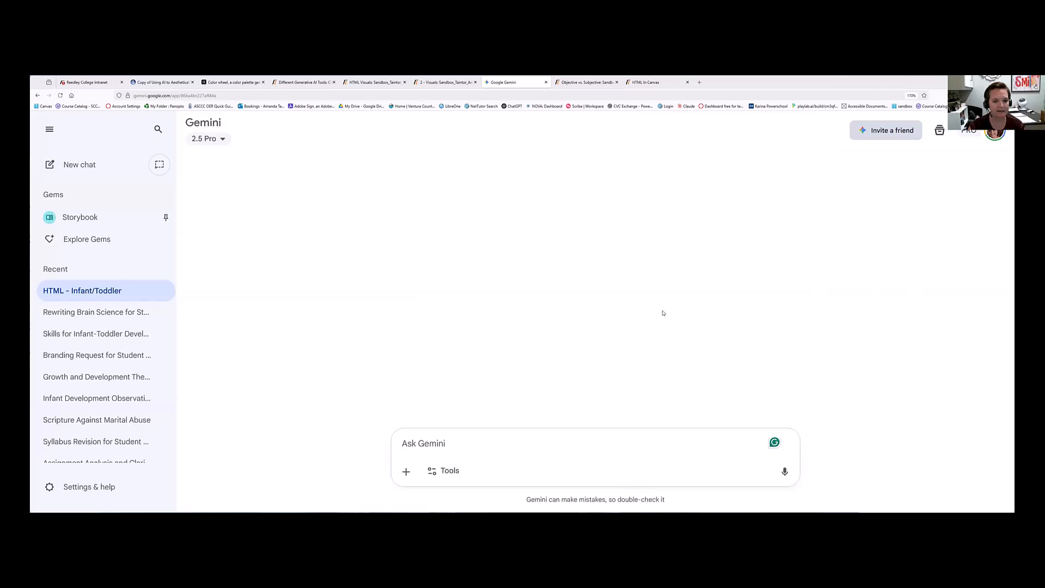
scroll(663, 313, "up", 10)
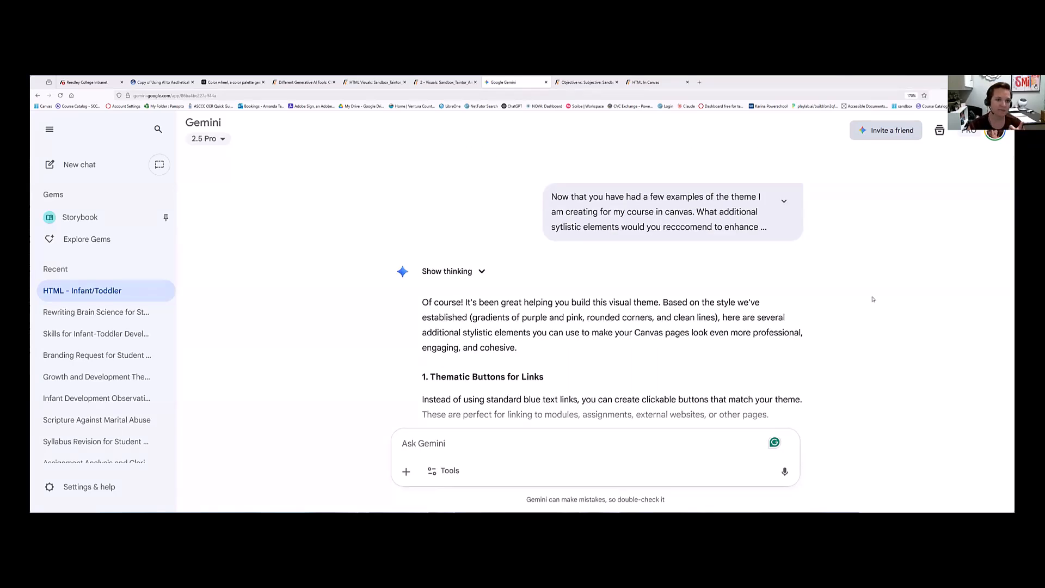
scroll(873, 299, "down", 15)
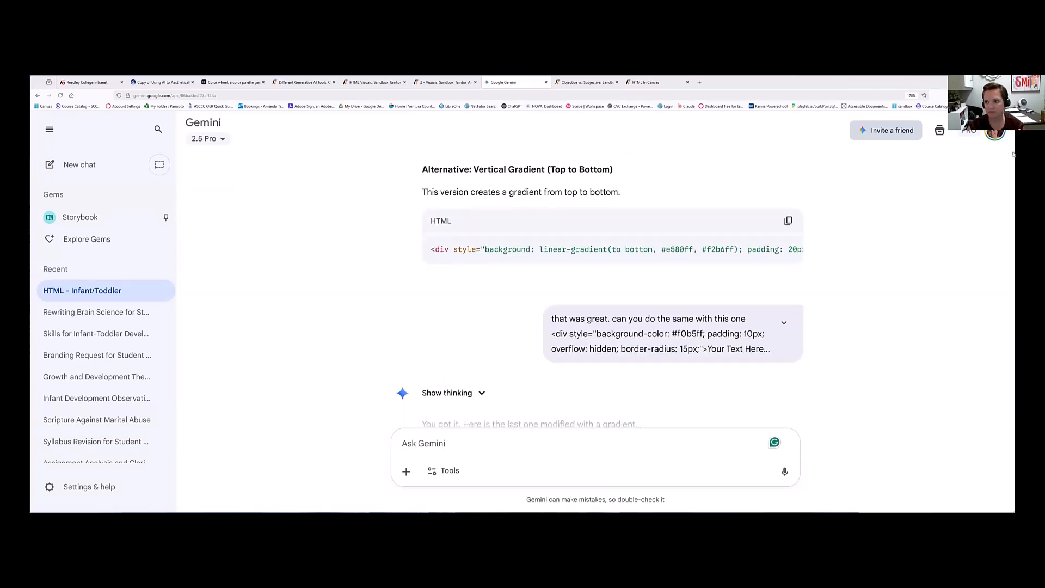
Expand the earlier prompt asking for rounded corners on each section and review the modified Heading 2, 3 and 4 HTML code.
scroll(959, 230, "up", 10)
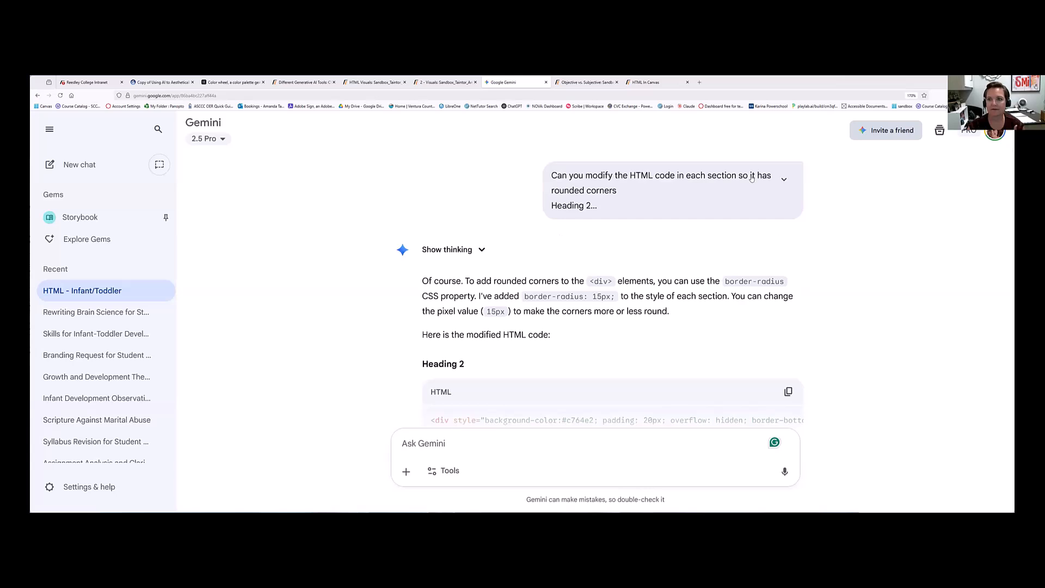
left_click(784, 179)
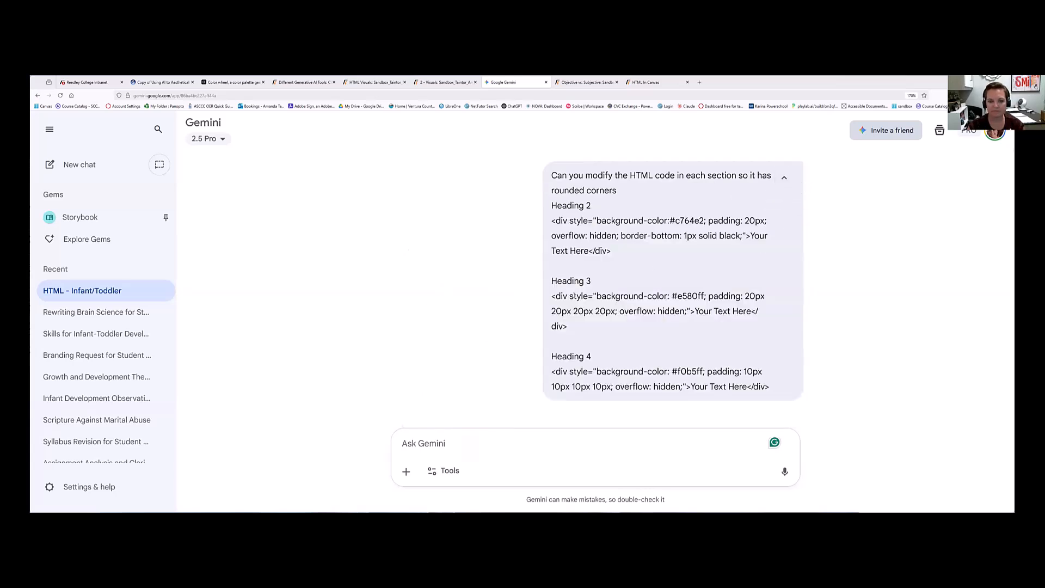
scroll(580, 295, "down", 4)
scroll(580, 295, "up", 4)
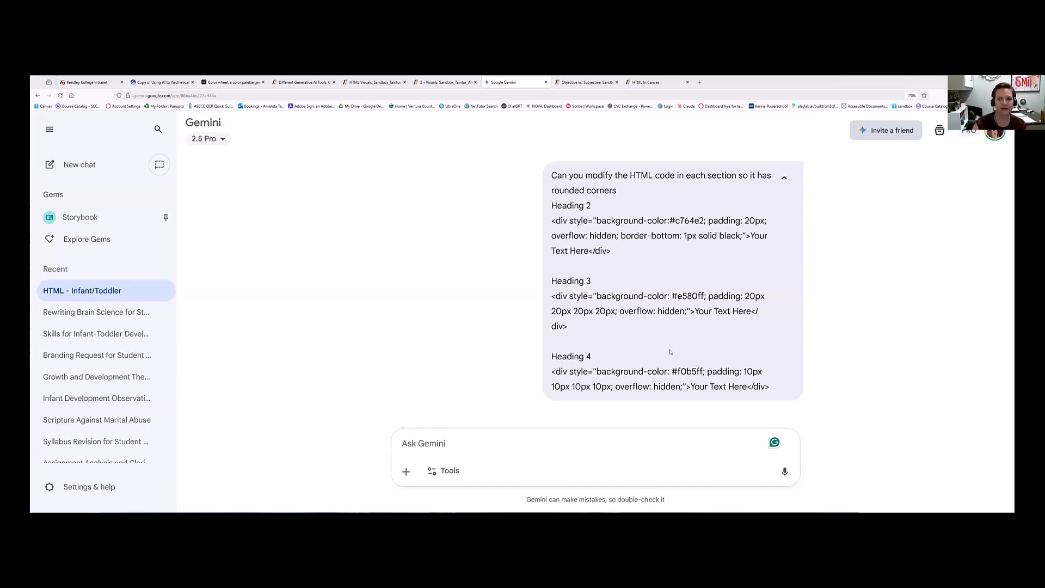
scroll(670, 352, "down", 7)
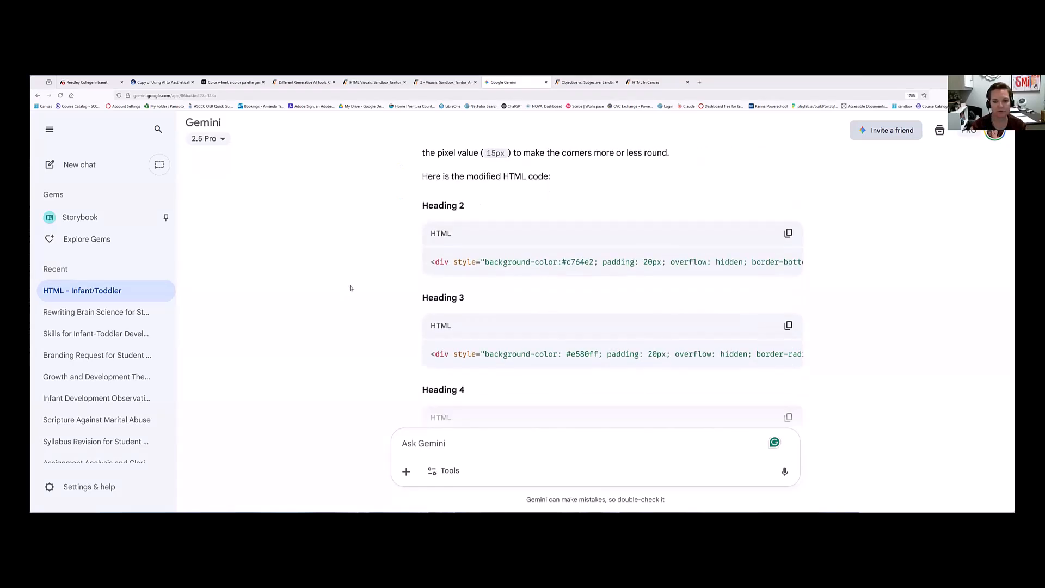
scroll(566, 311, "down", 3)
scroll(593, 276, "up", 2)
scroll(653, 305, "down", 3)
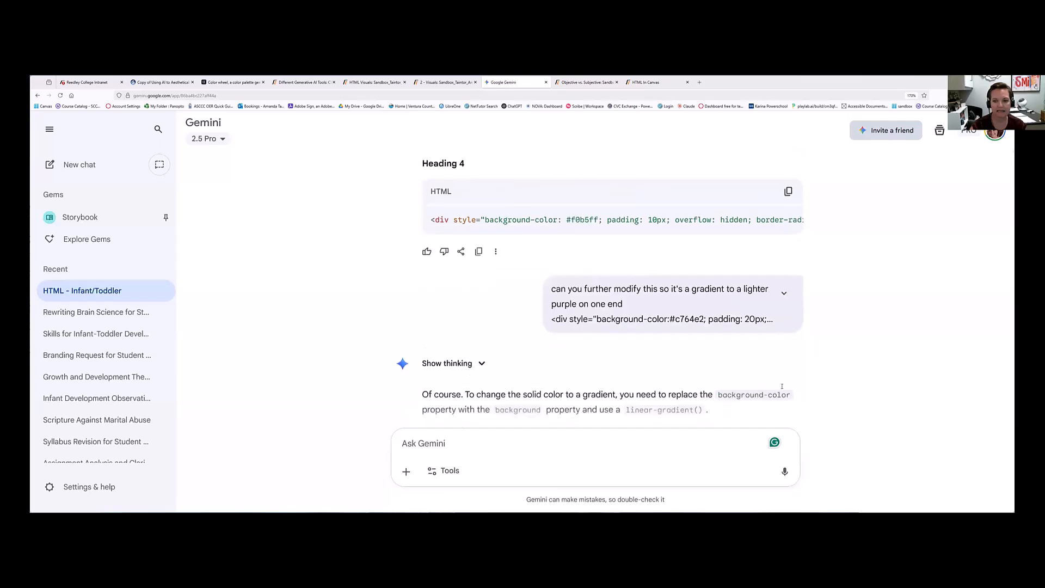
Expand the prompt requesting a gradient to a lighter purple and review the horizontal and vertical gradient code in its response.
left_click(784, 295)
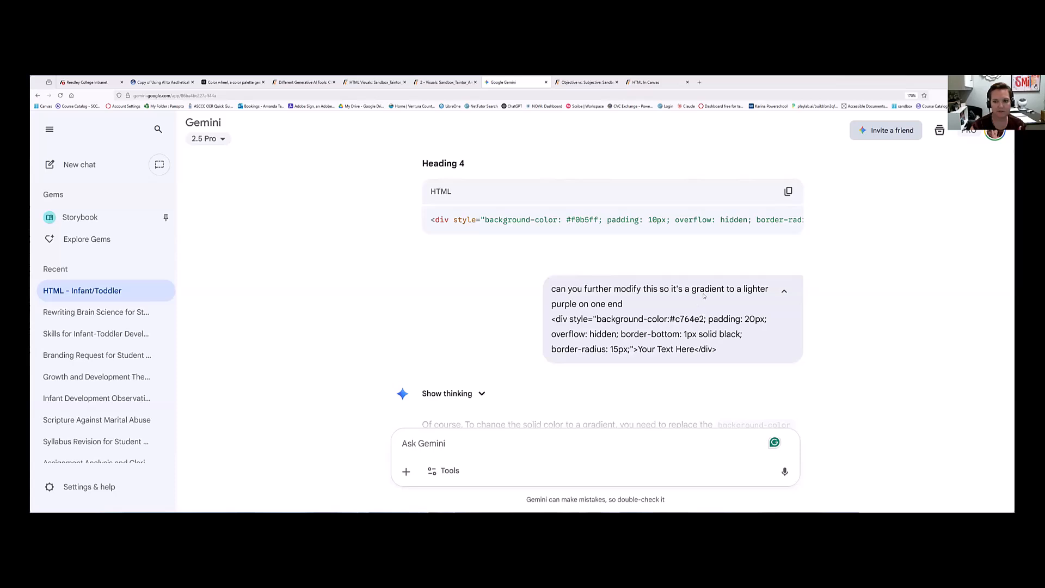
scroll(669, 288, "down", 1)
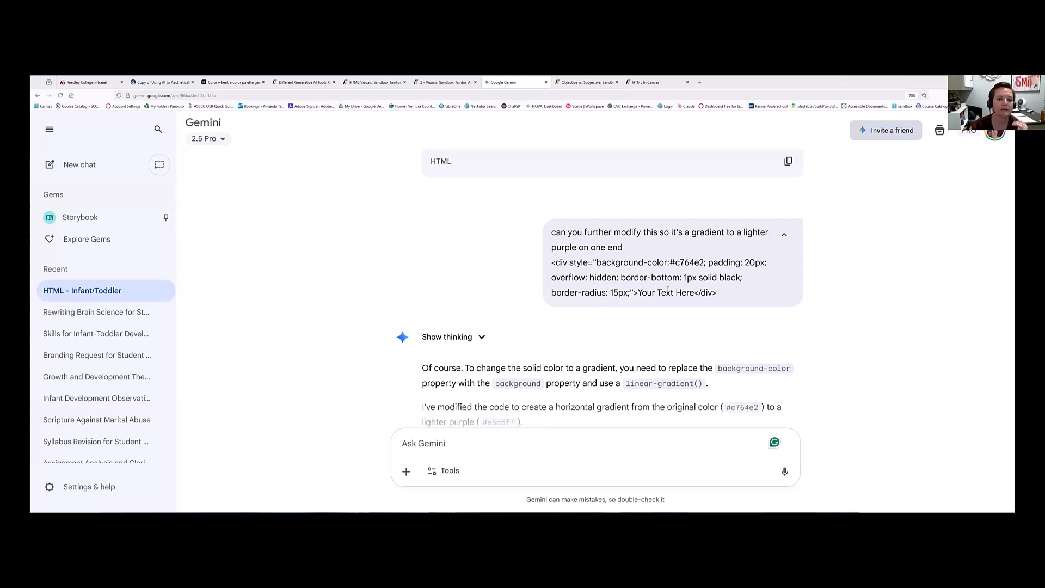
scroll(759, 309, "down", 3)
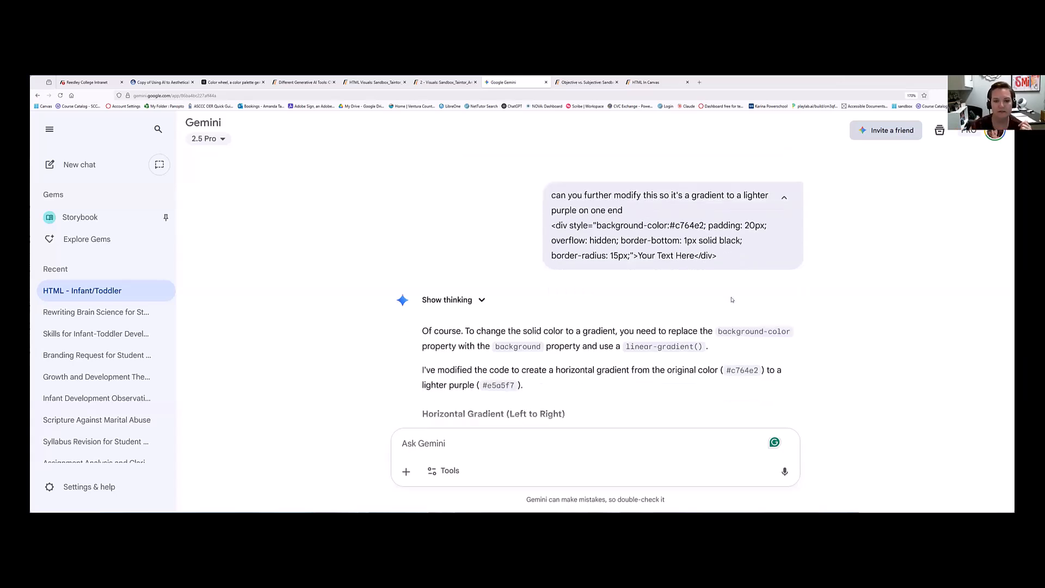
scroll(733, 291, "down", 1)
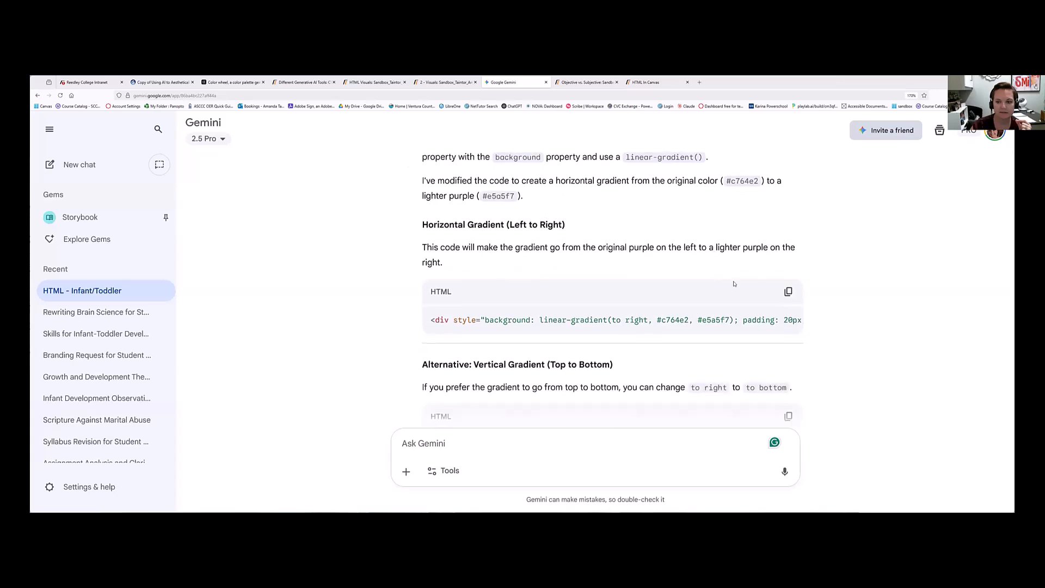
scroll(660, 318, "down", 5)
scroll(551, 285, "up", 2)
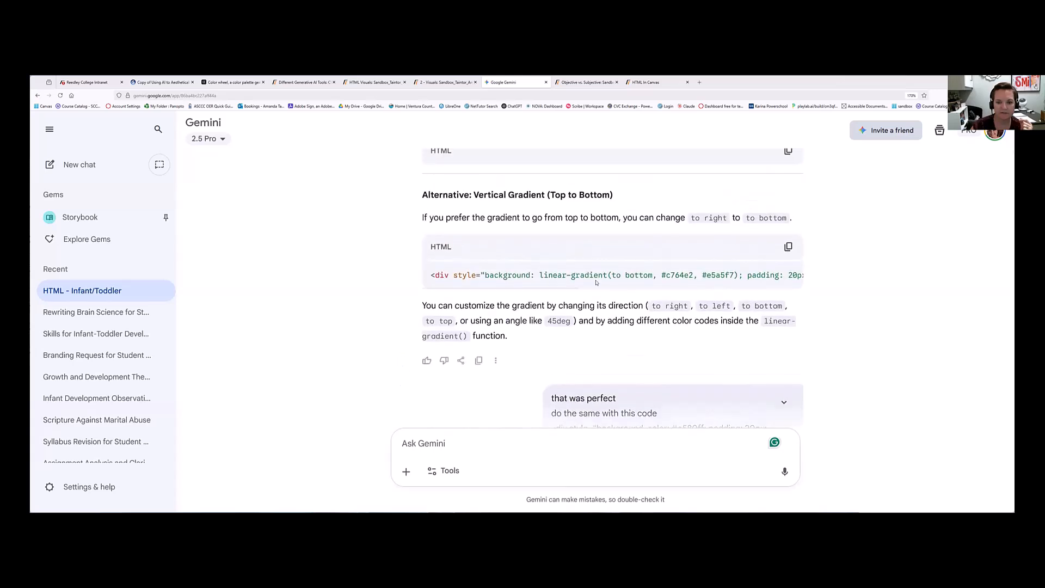
Expand the "do the same with this code" prompt and read through its gradient response to the follow-up request for the #f0b5ff section.
scroll(551, 285, "down", 2)
scroll(551, 286, "down", 3)
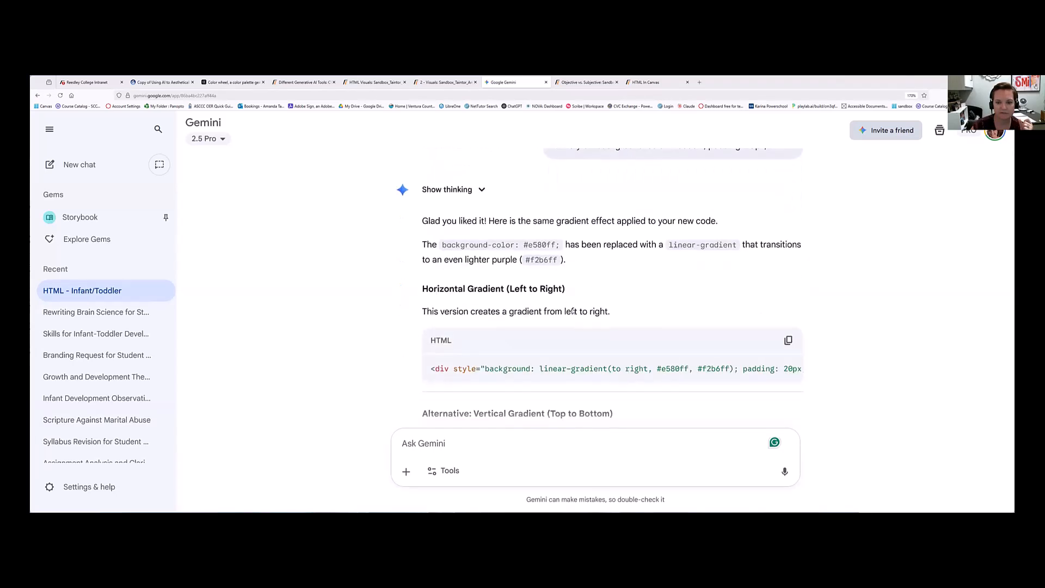
scroll(573, 311, "up", 1)
scroll(572, 311, "up", 1)
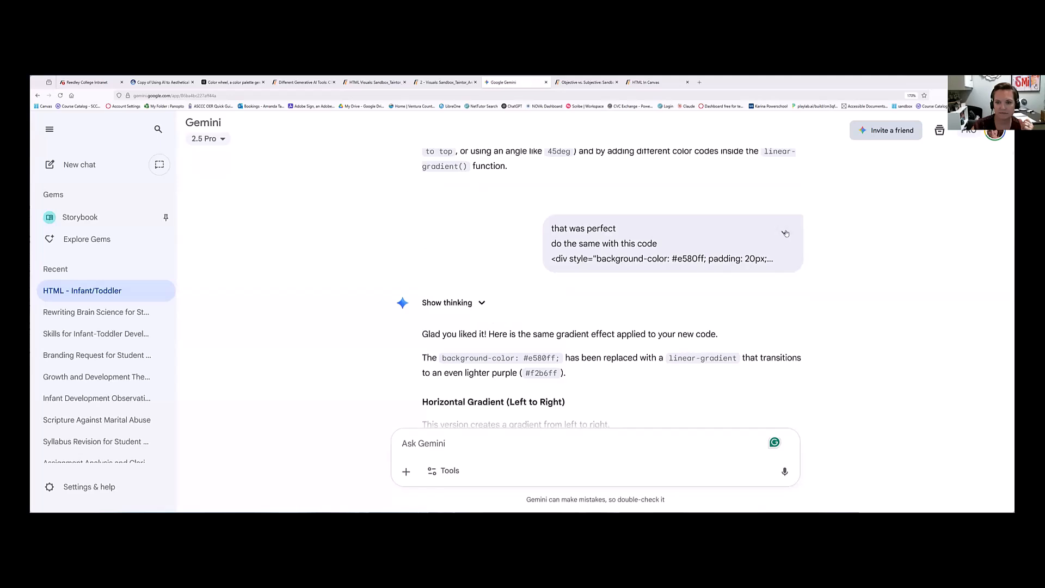
left_click(785, 234)
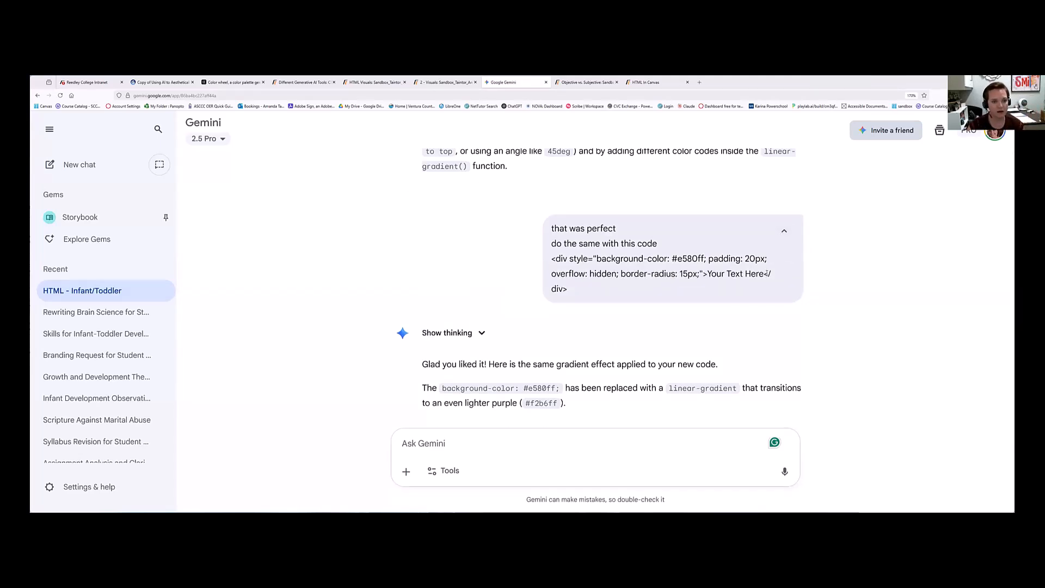
scroll(666, 249, "down", 2)
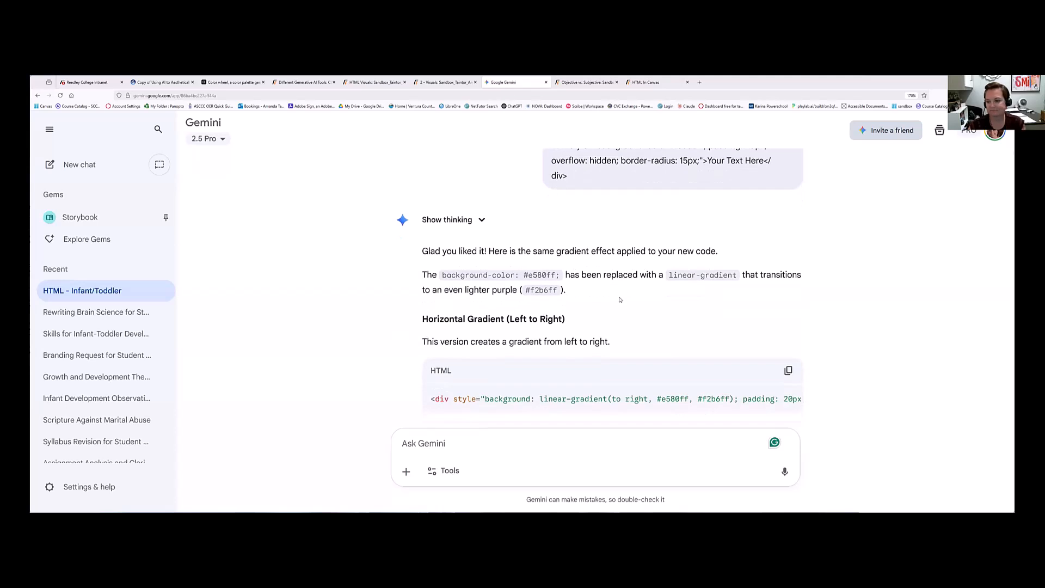
scroll(619, 303, "down", 9)
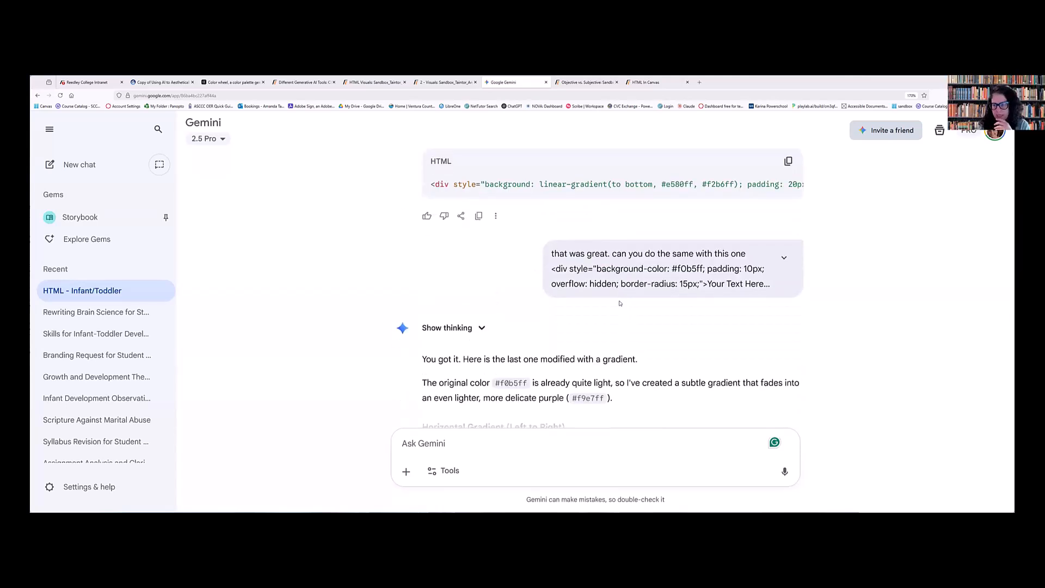
scroll(620, 303, "down", 1)
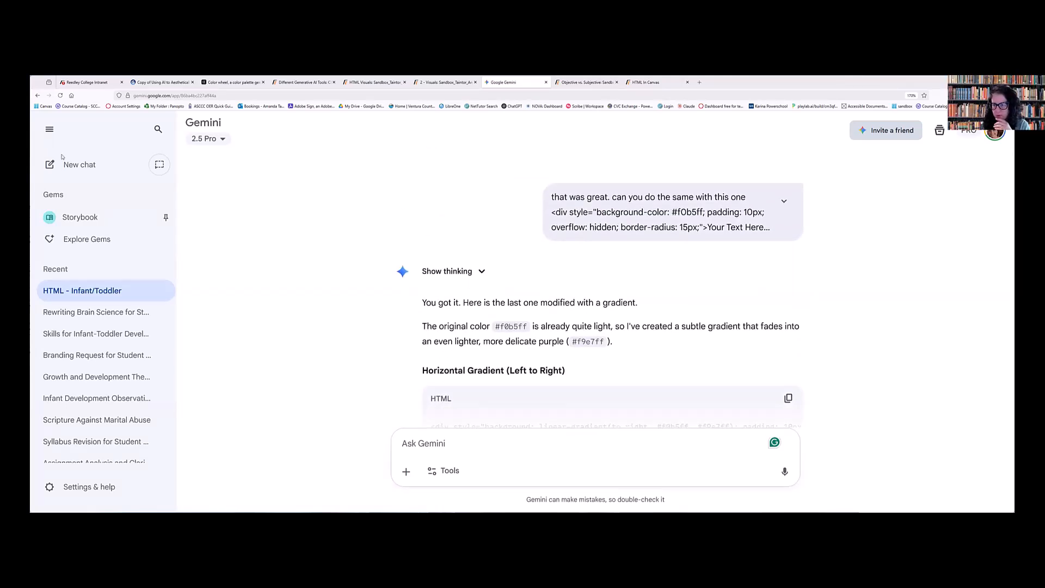